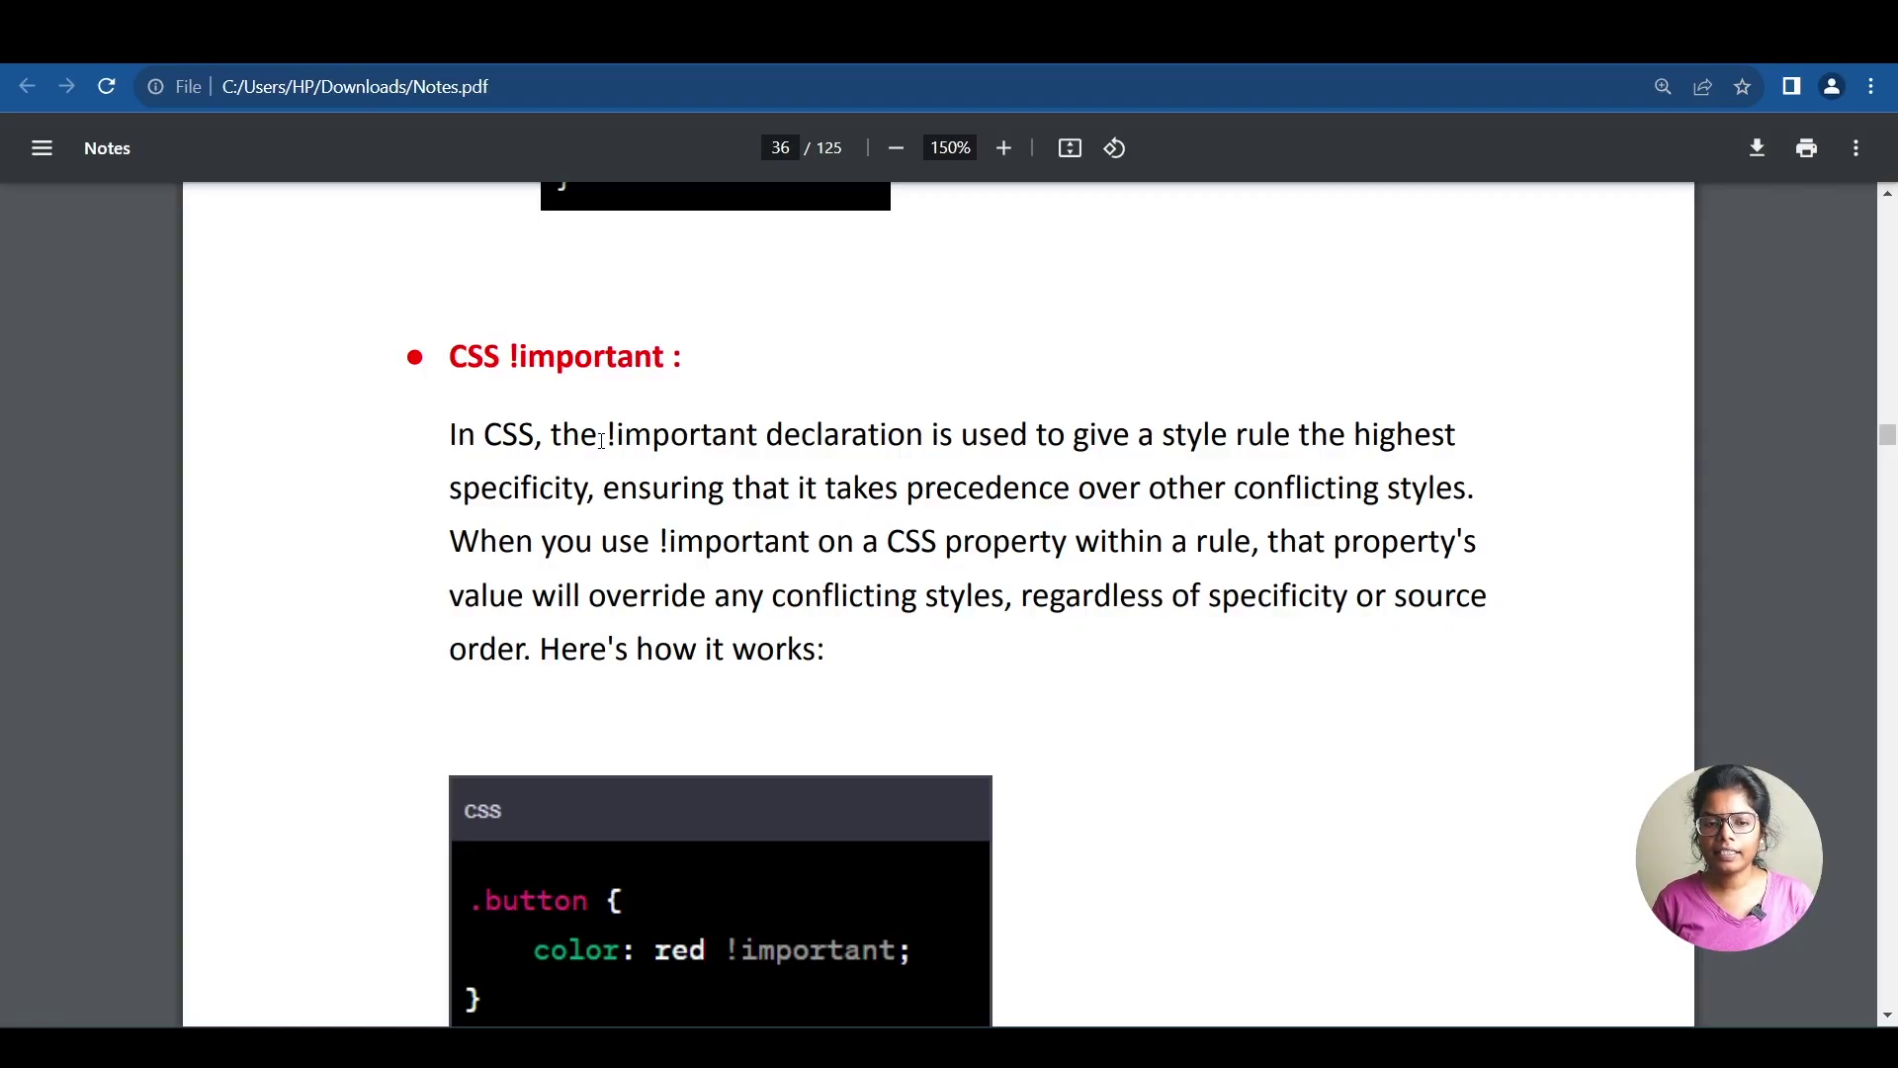
Add a 'click here' button and give buttons a red background in style.css.
left_click_drag(604, 434, 743, 433)
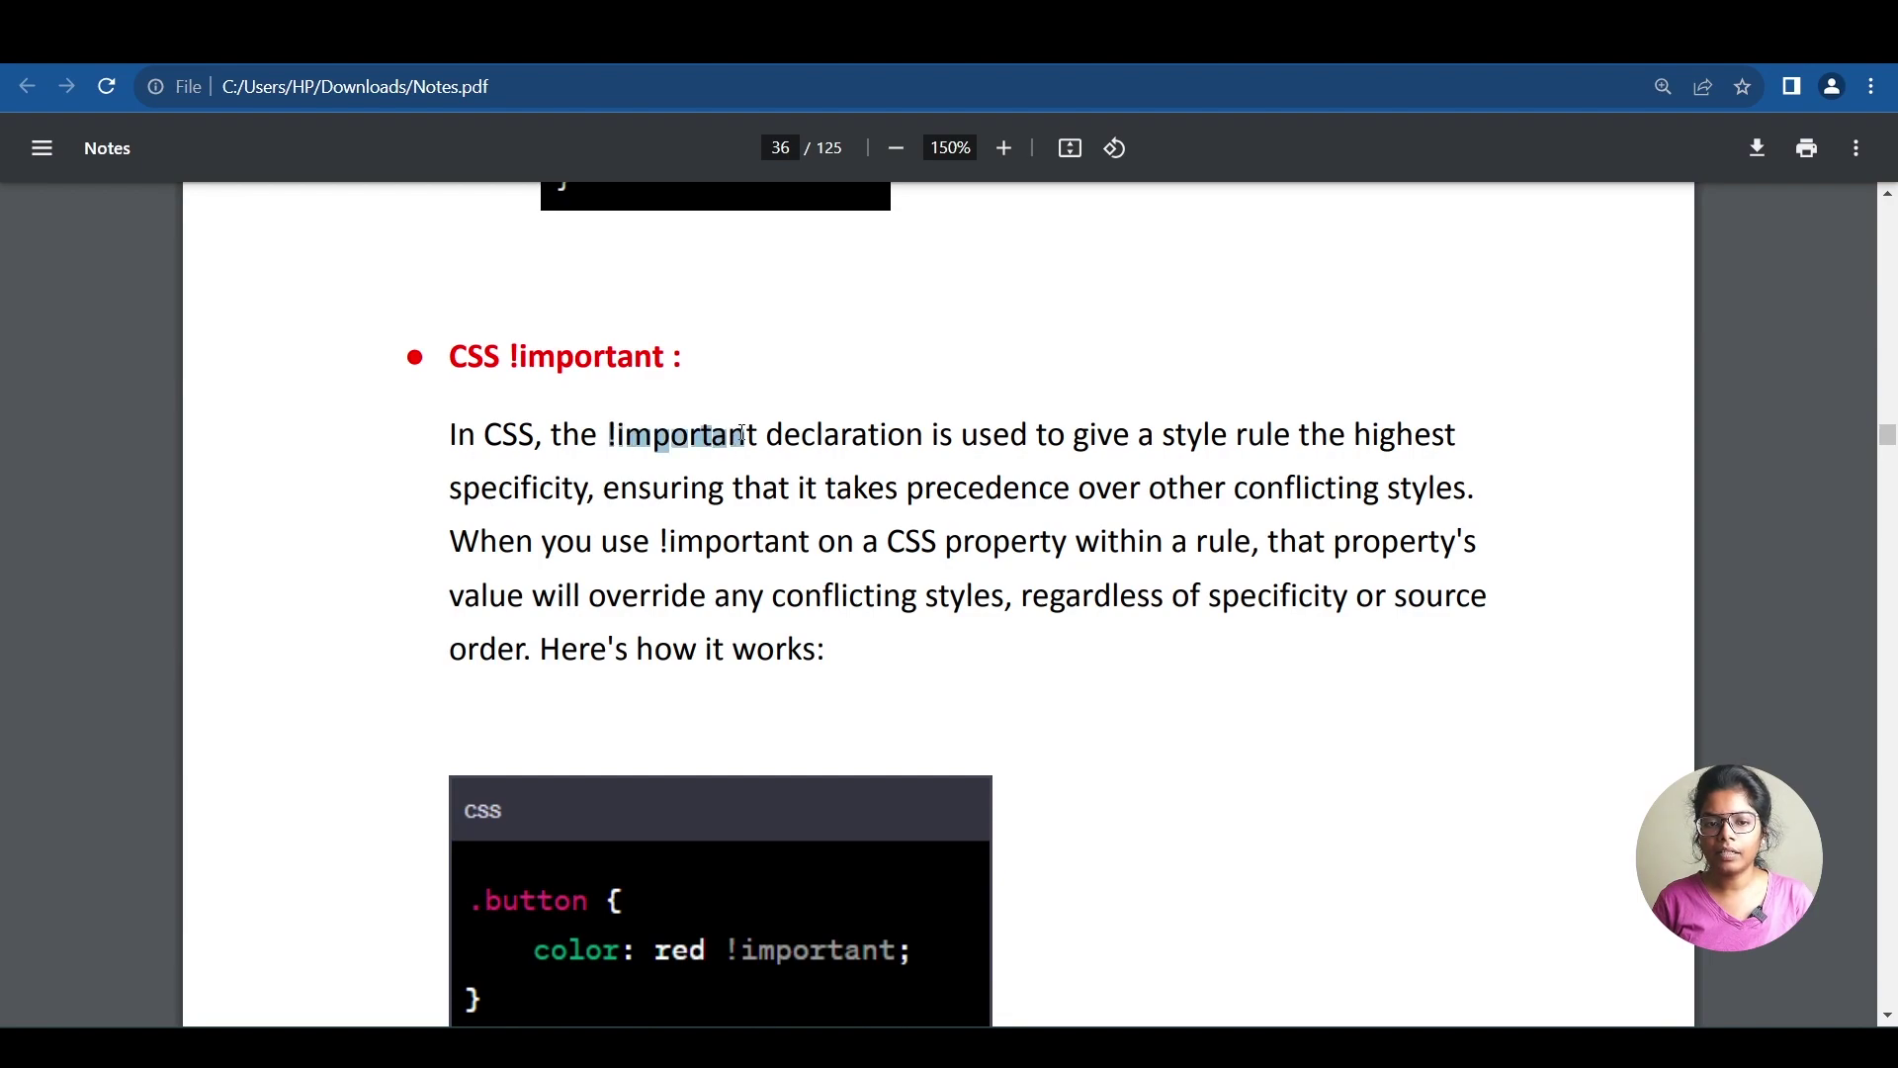
left_click(1171, 502)
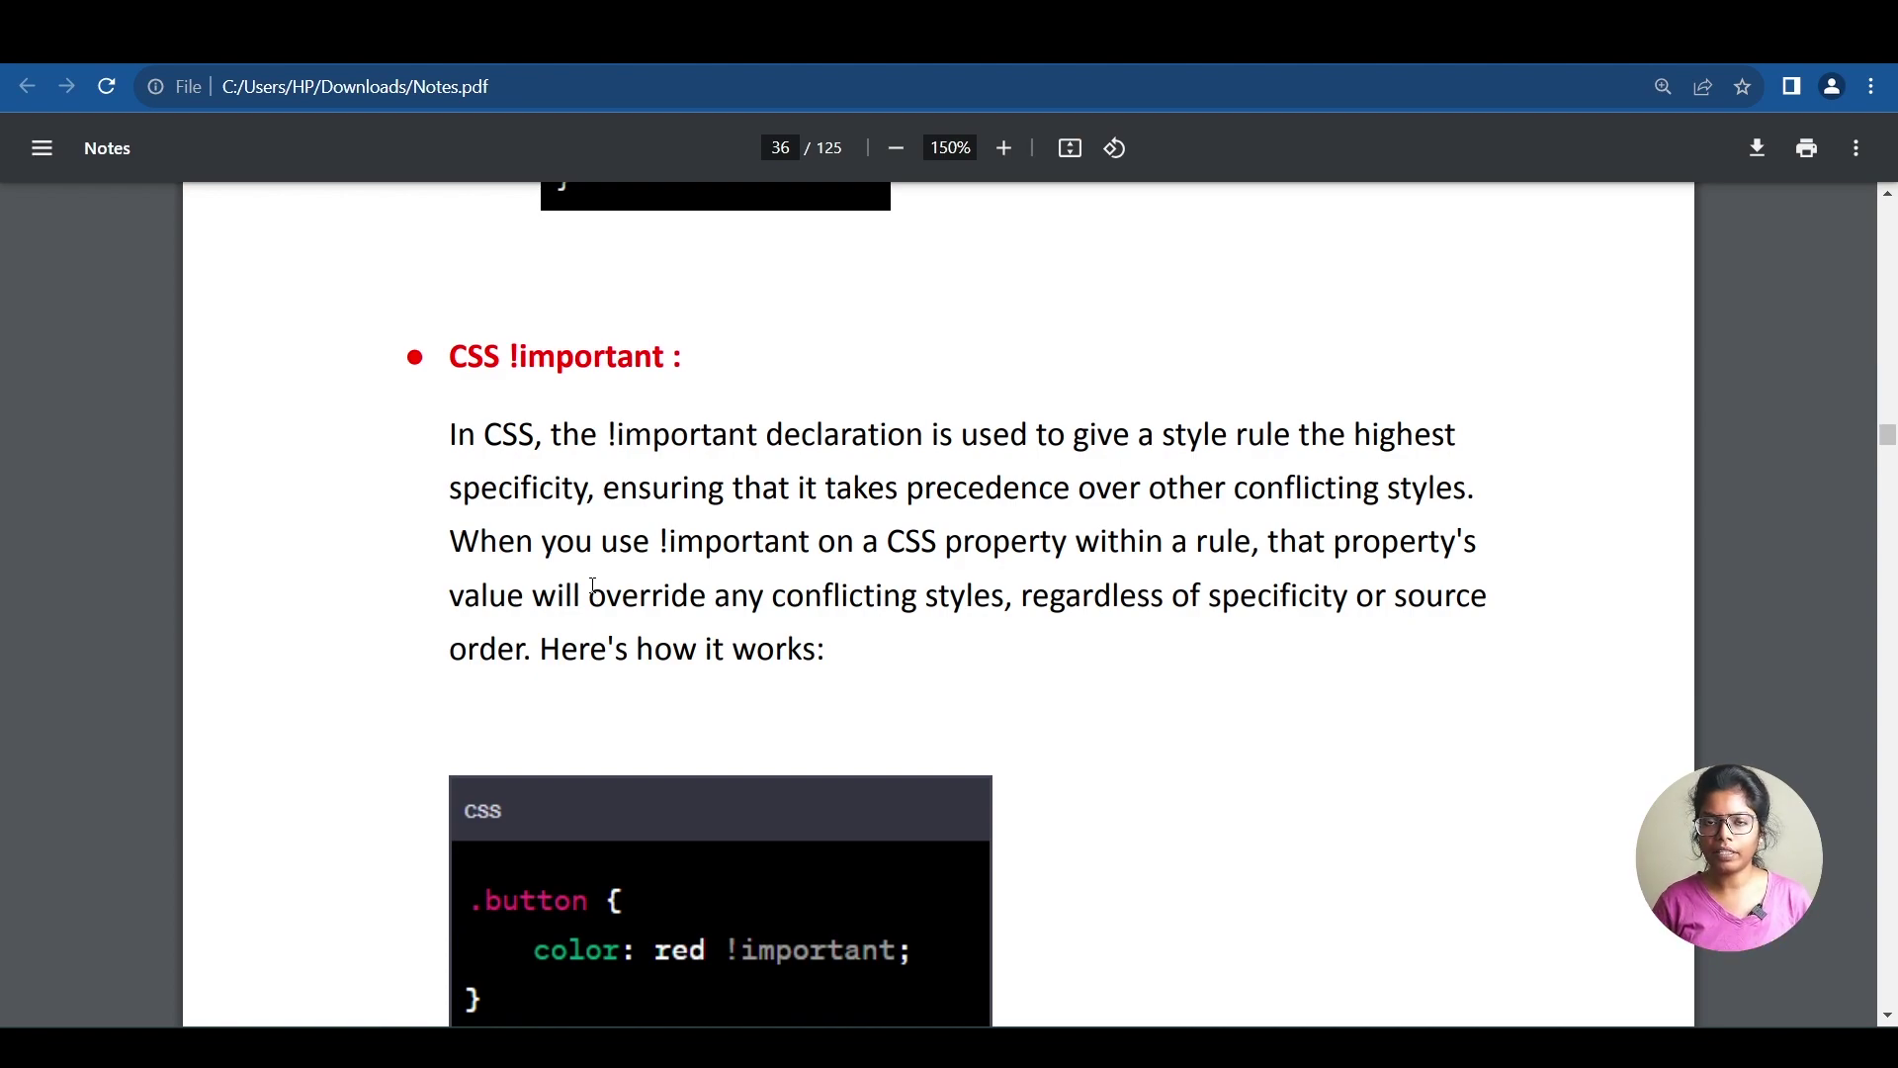
scroll(714, 676, "down", 1)
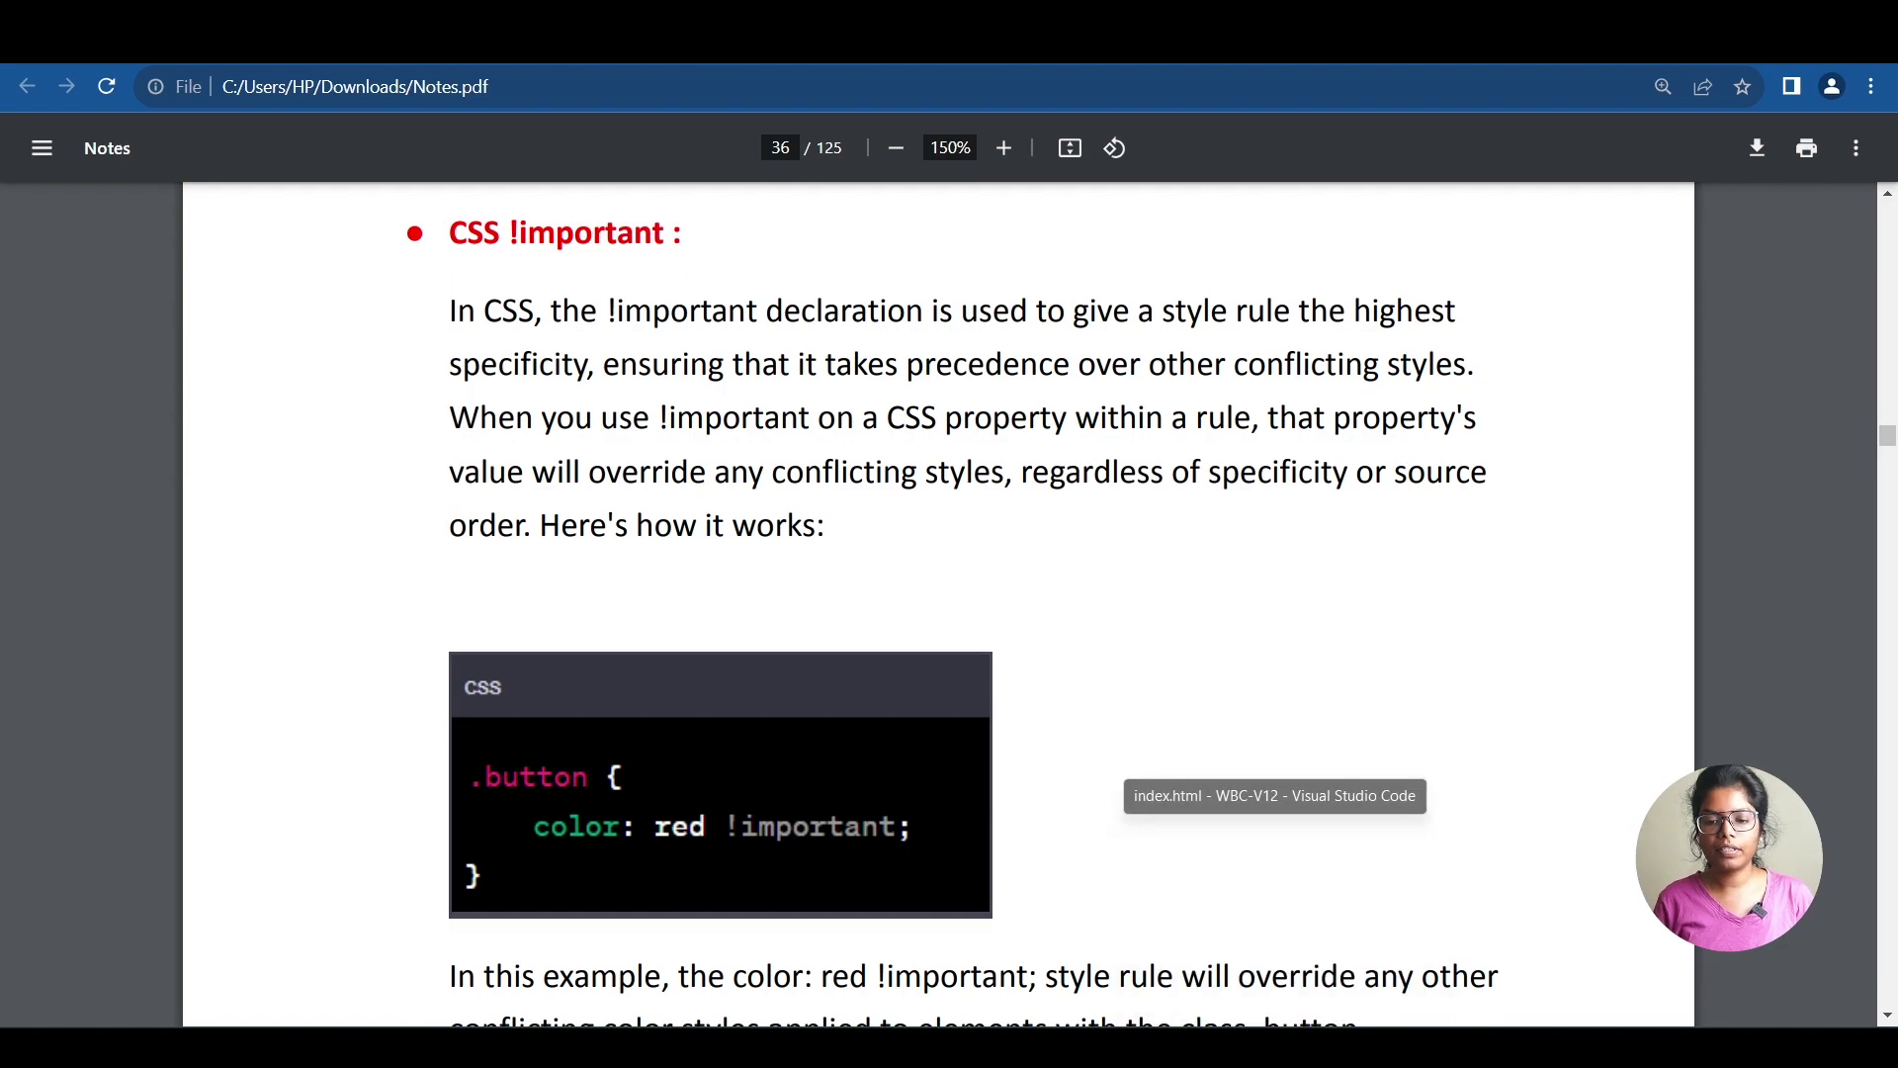
key("alt+Tab")
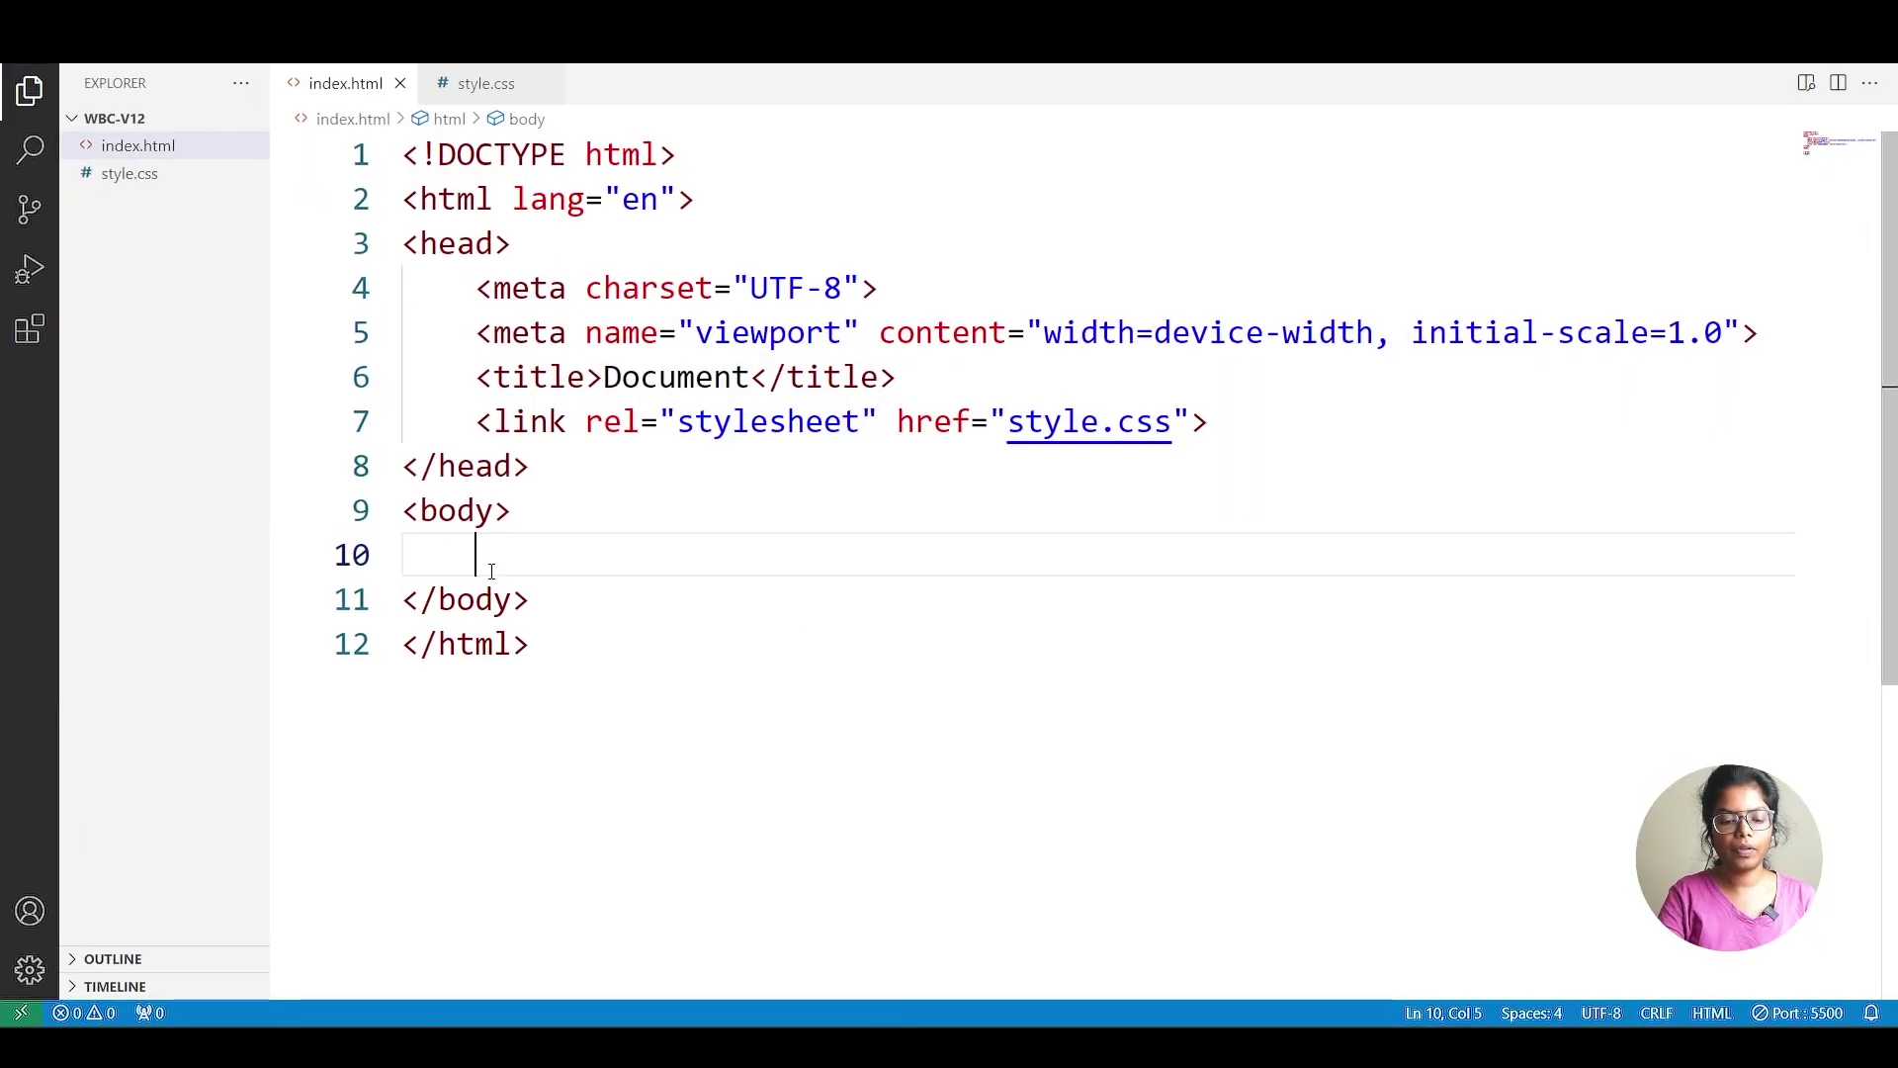
type("<button")
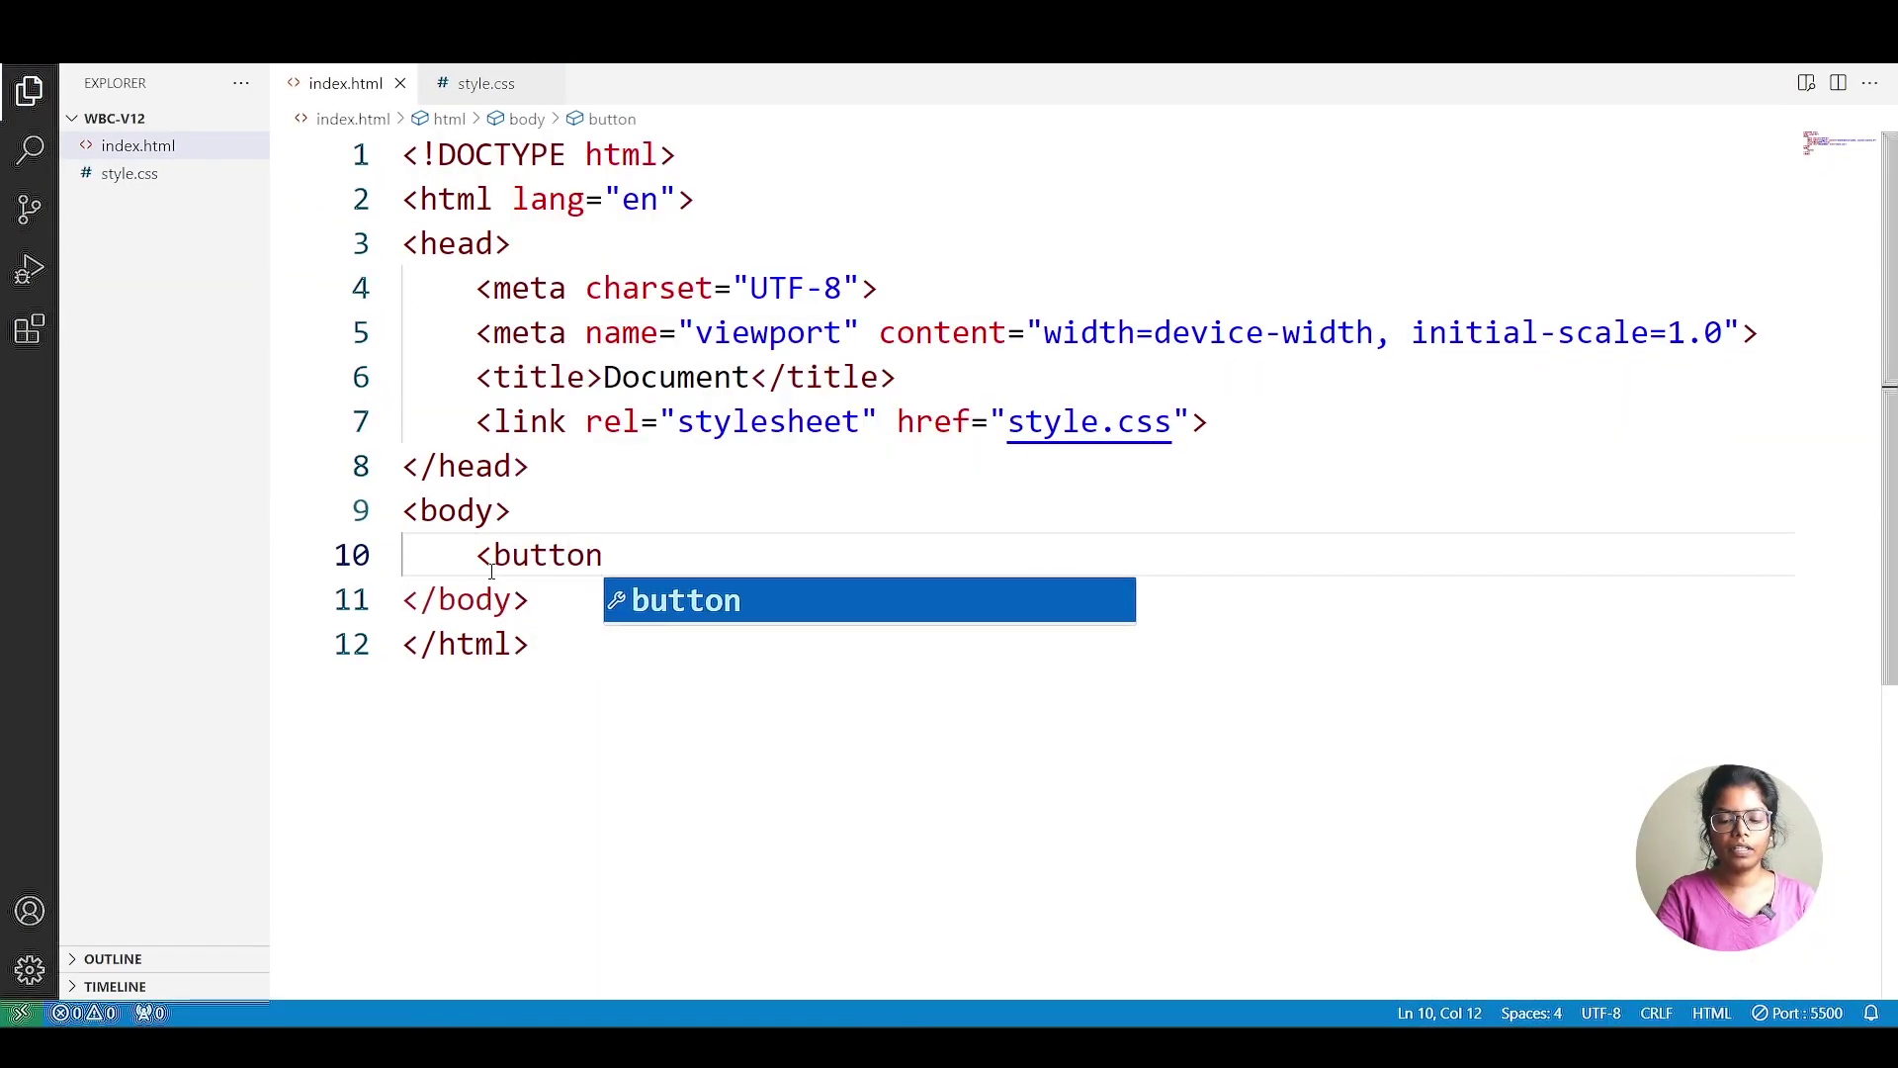
type(">click here</button>")
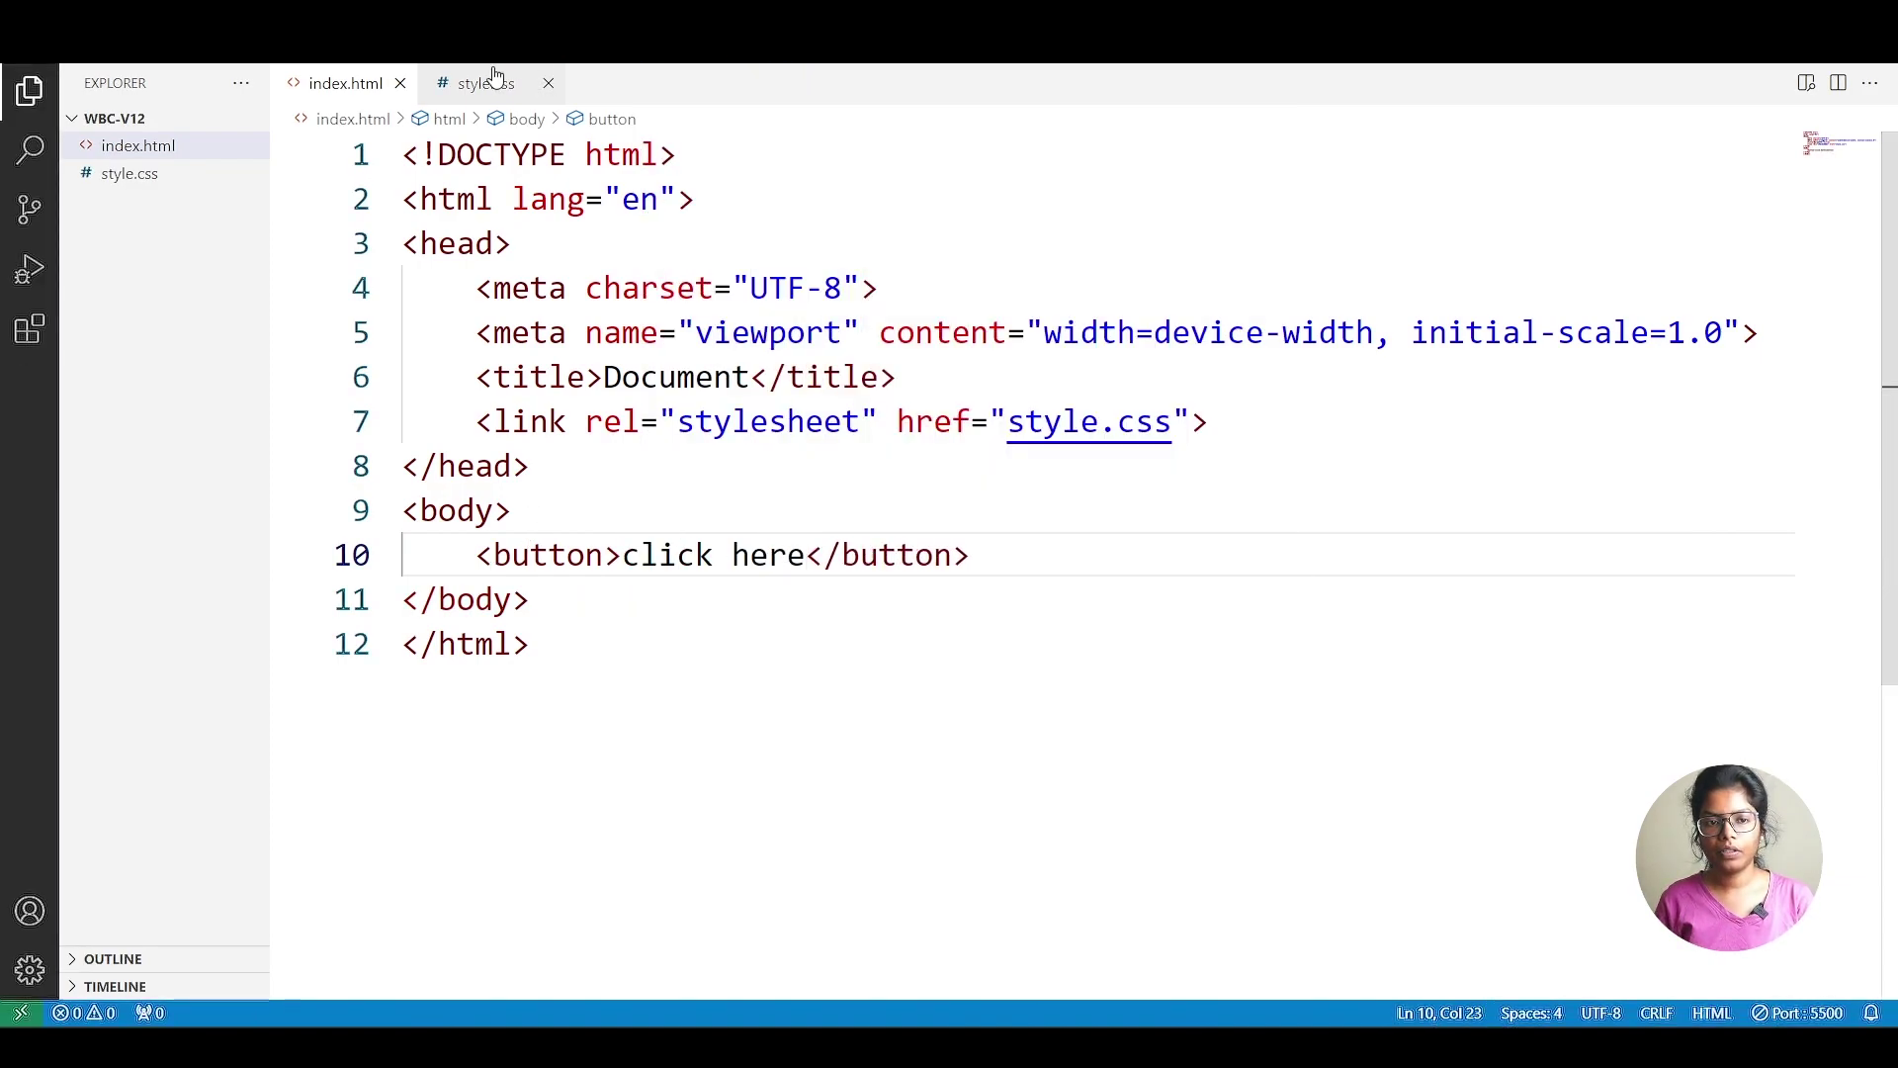
left_click(485, 83)
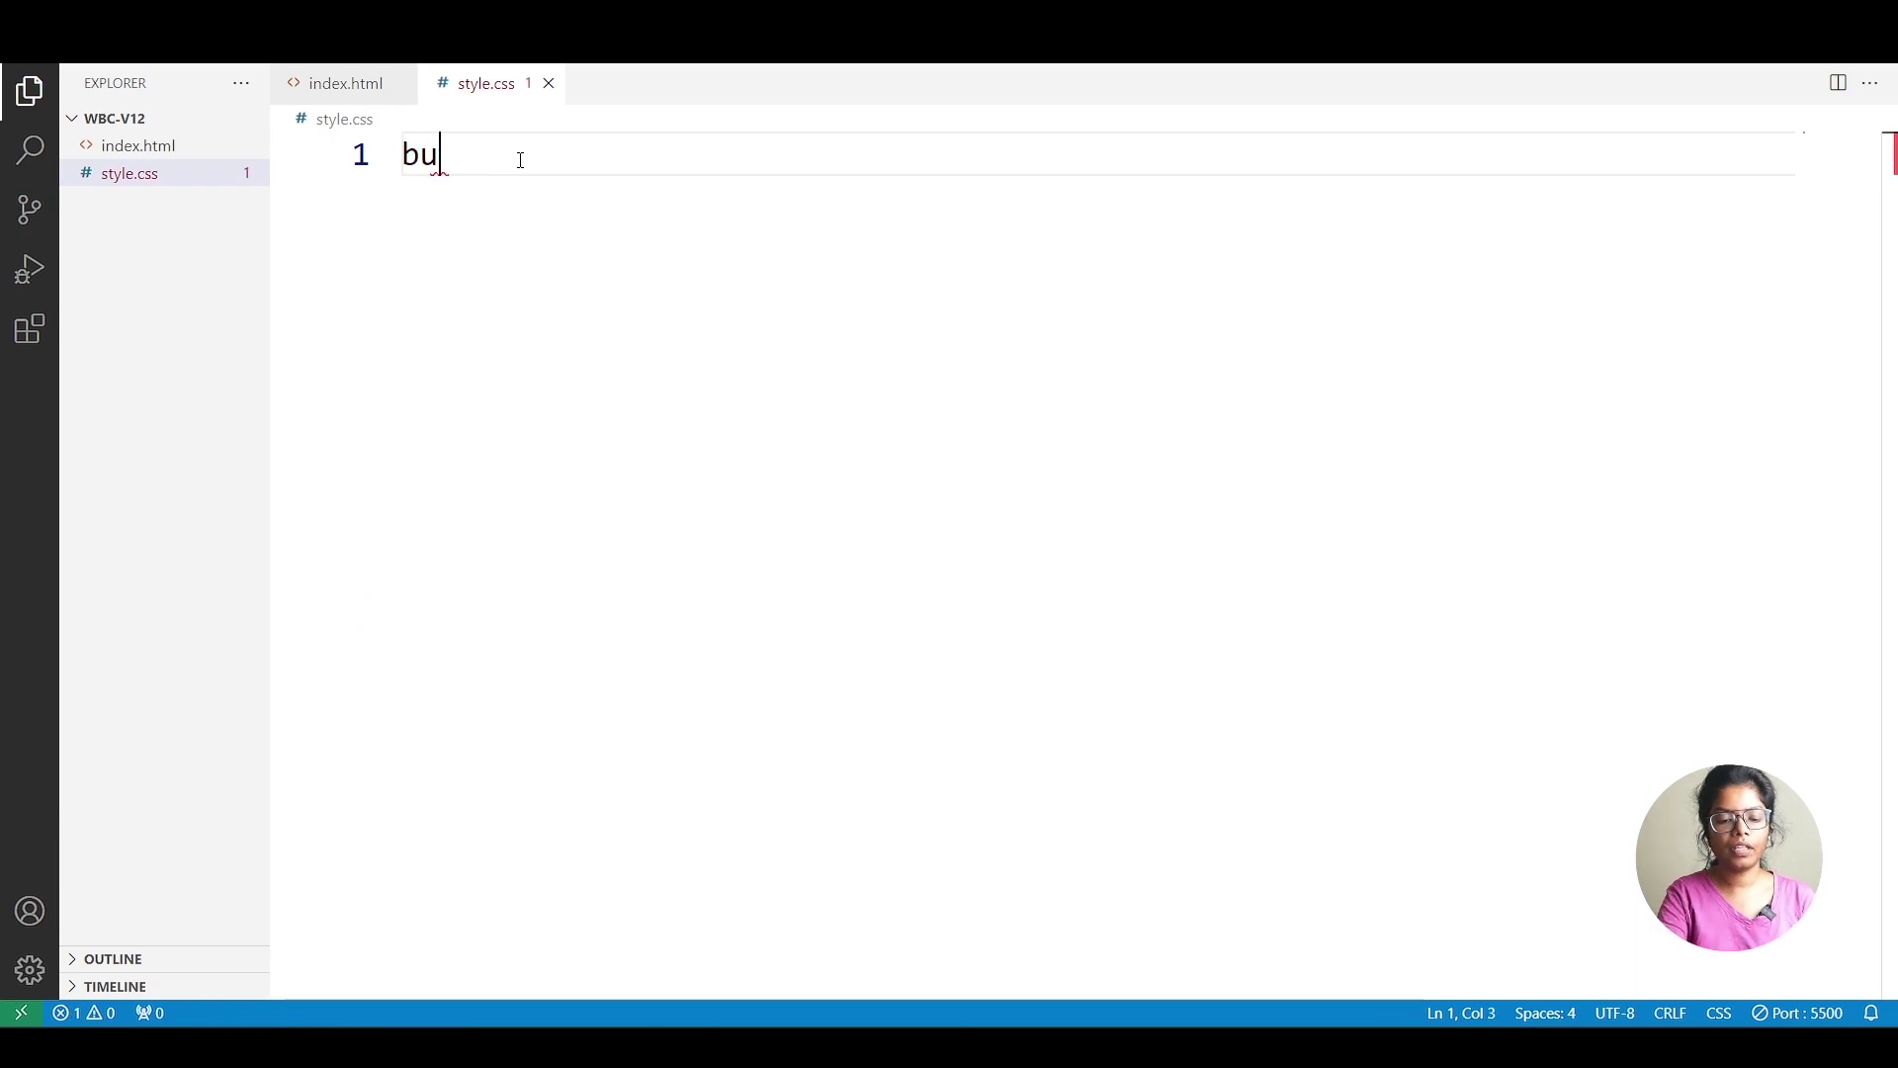
type("button{")
key("Return")
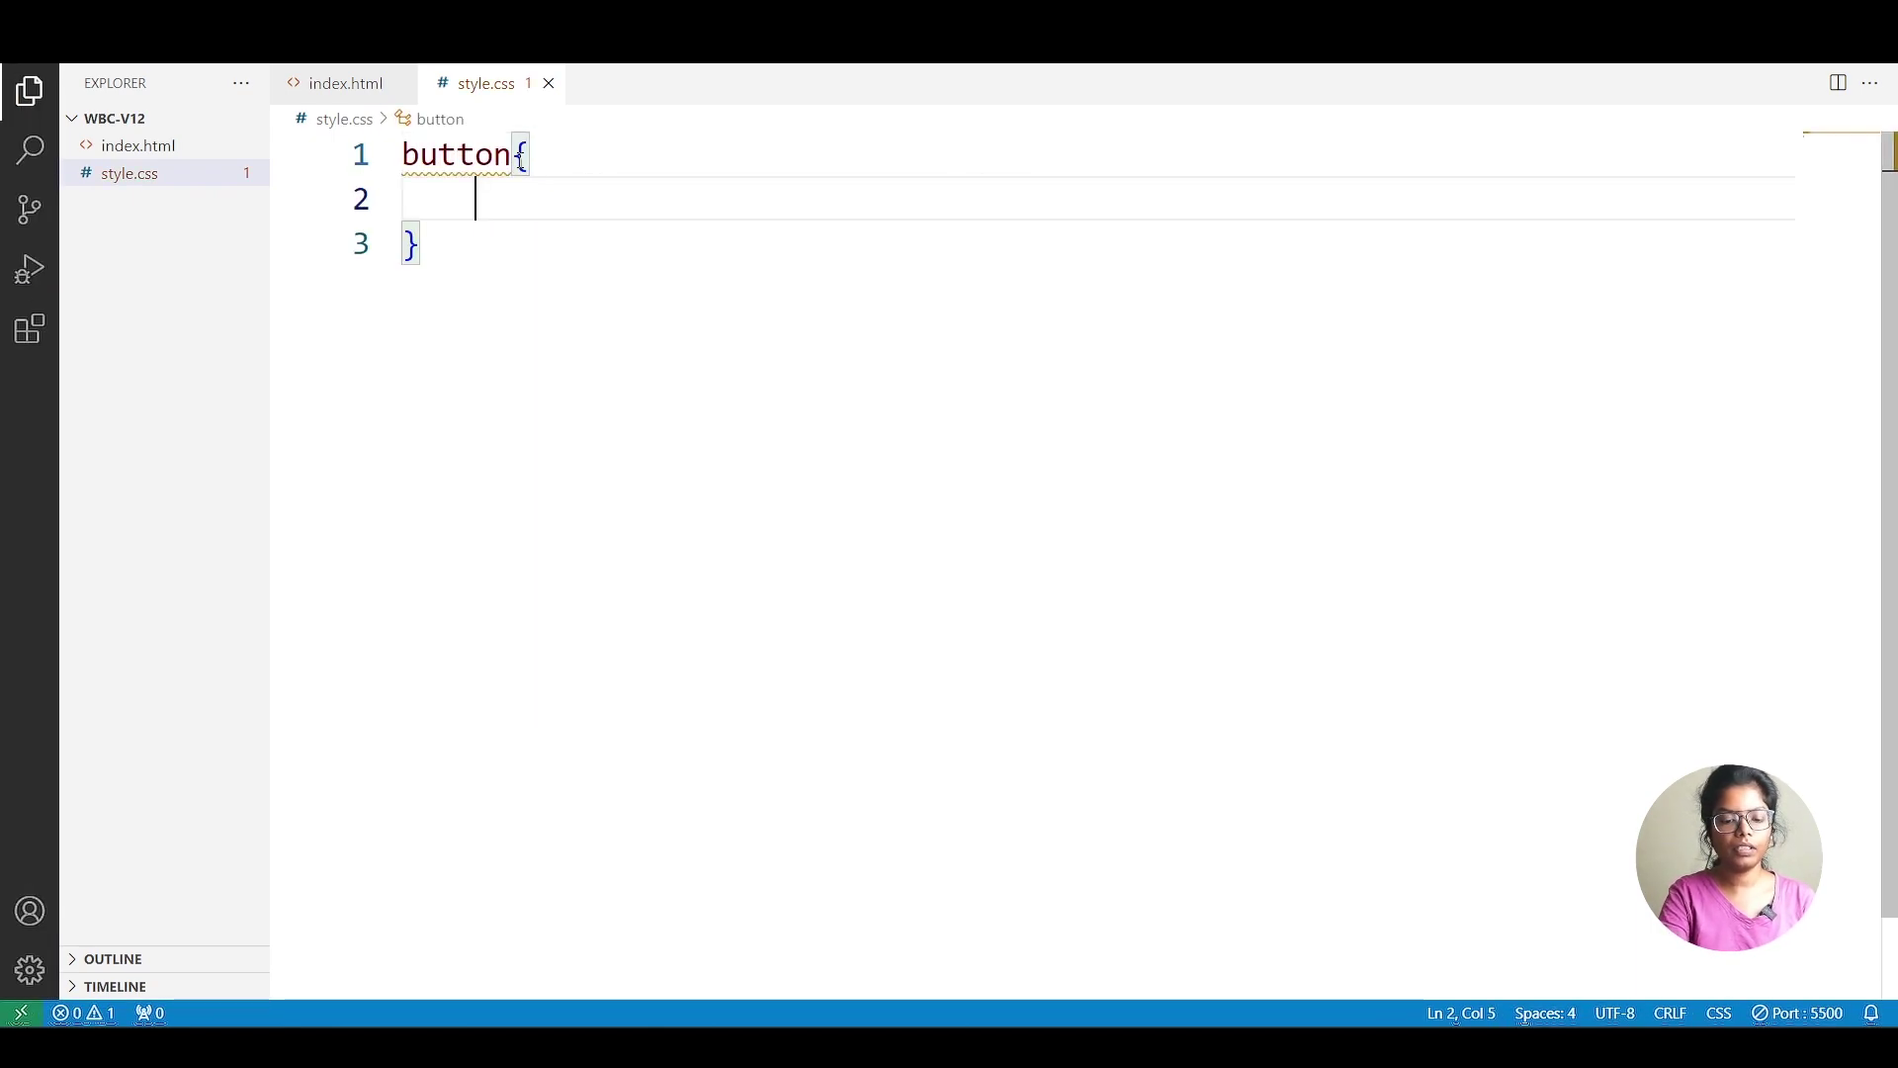
type("back")
key("Return")
type("background-color: r")
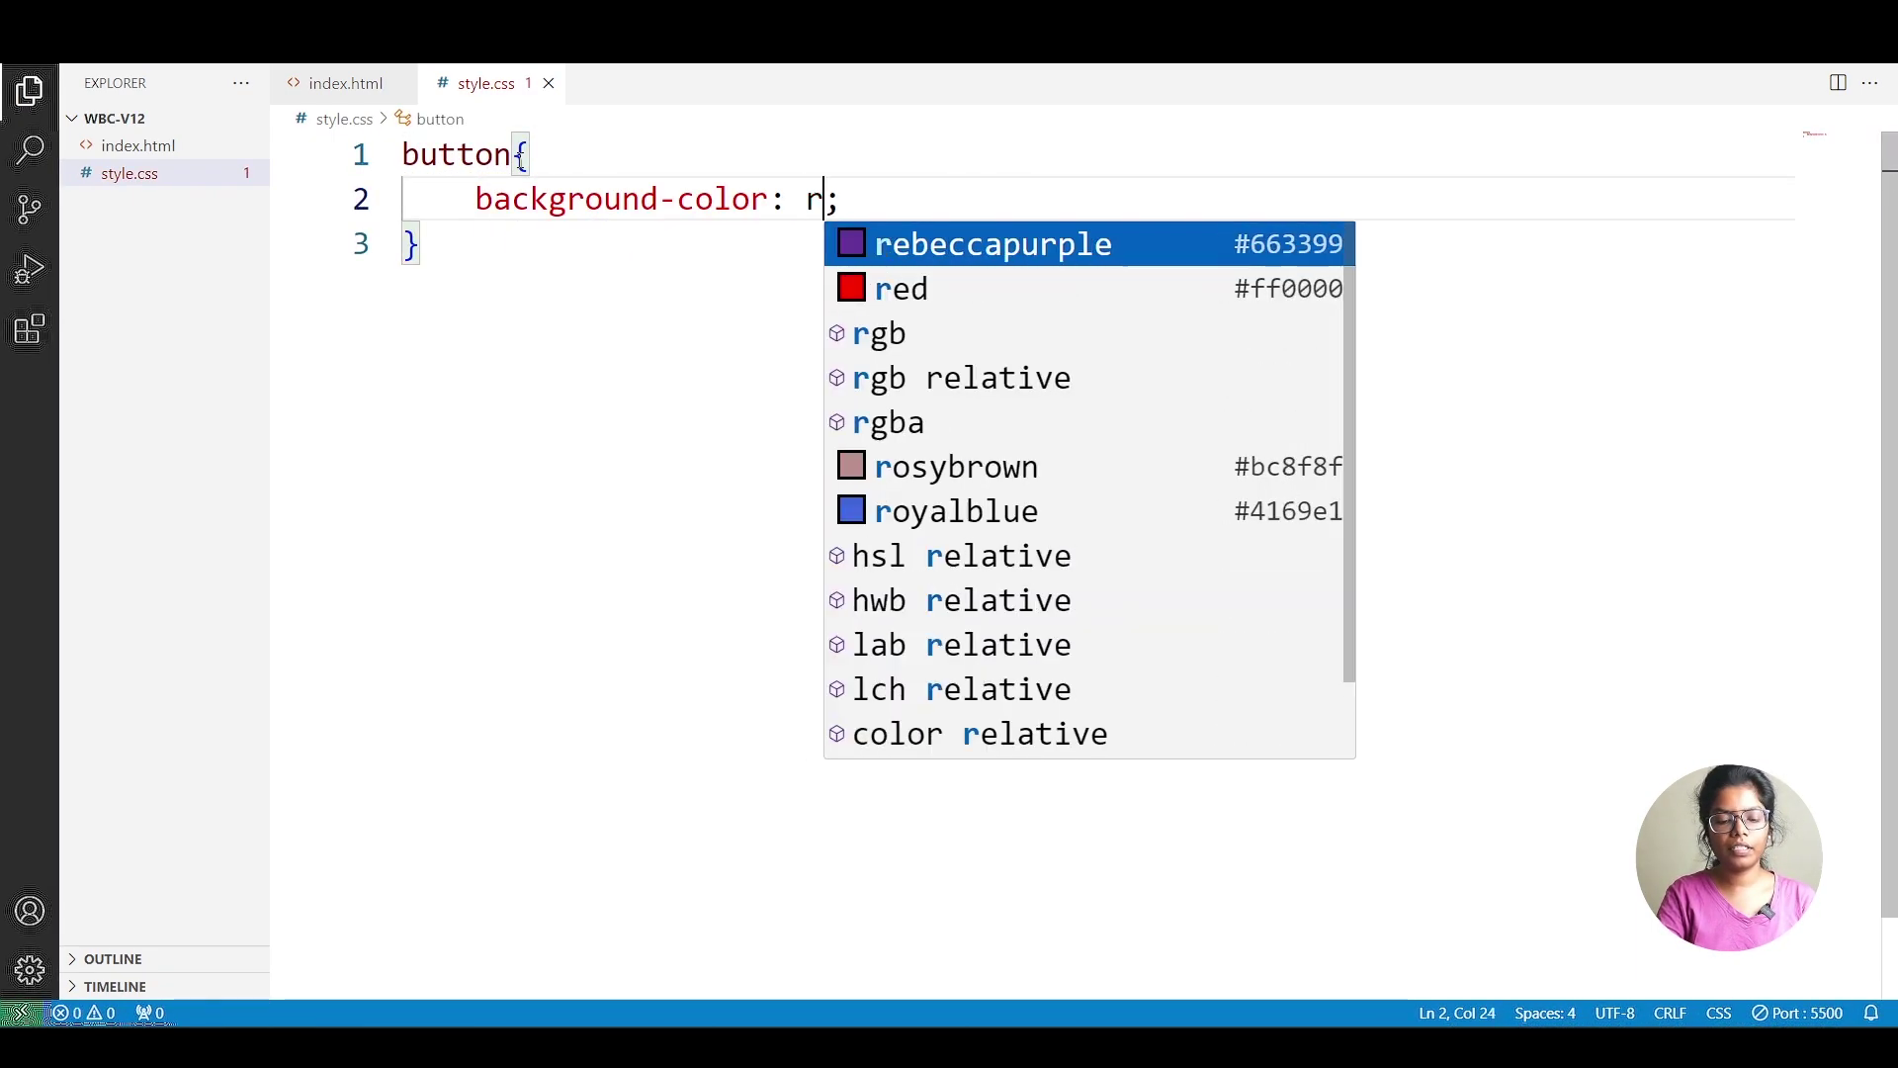
type("ed")
key("Escape")
left_click(605, 308)
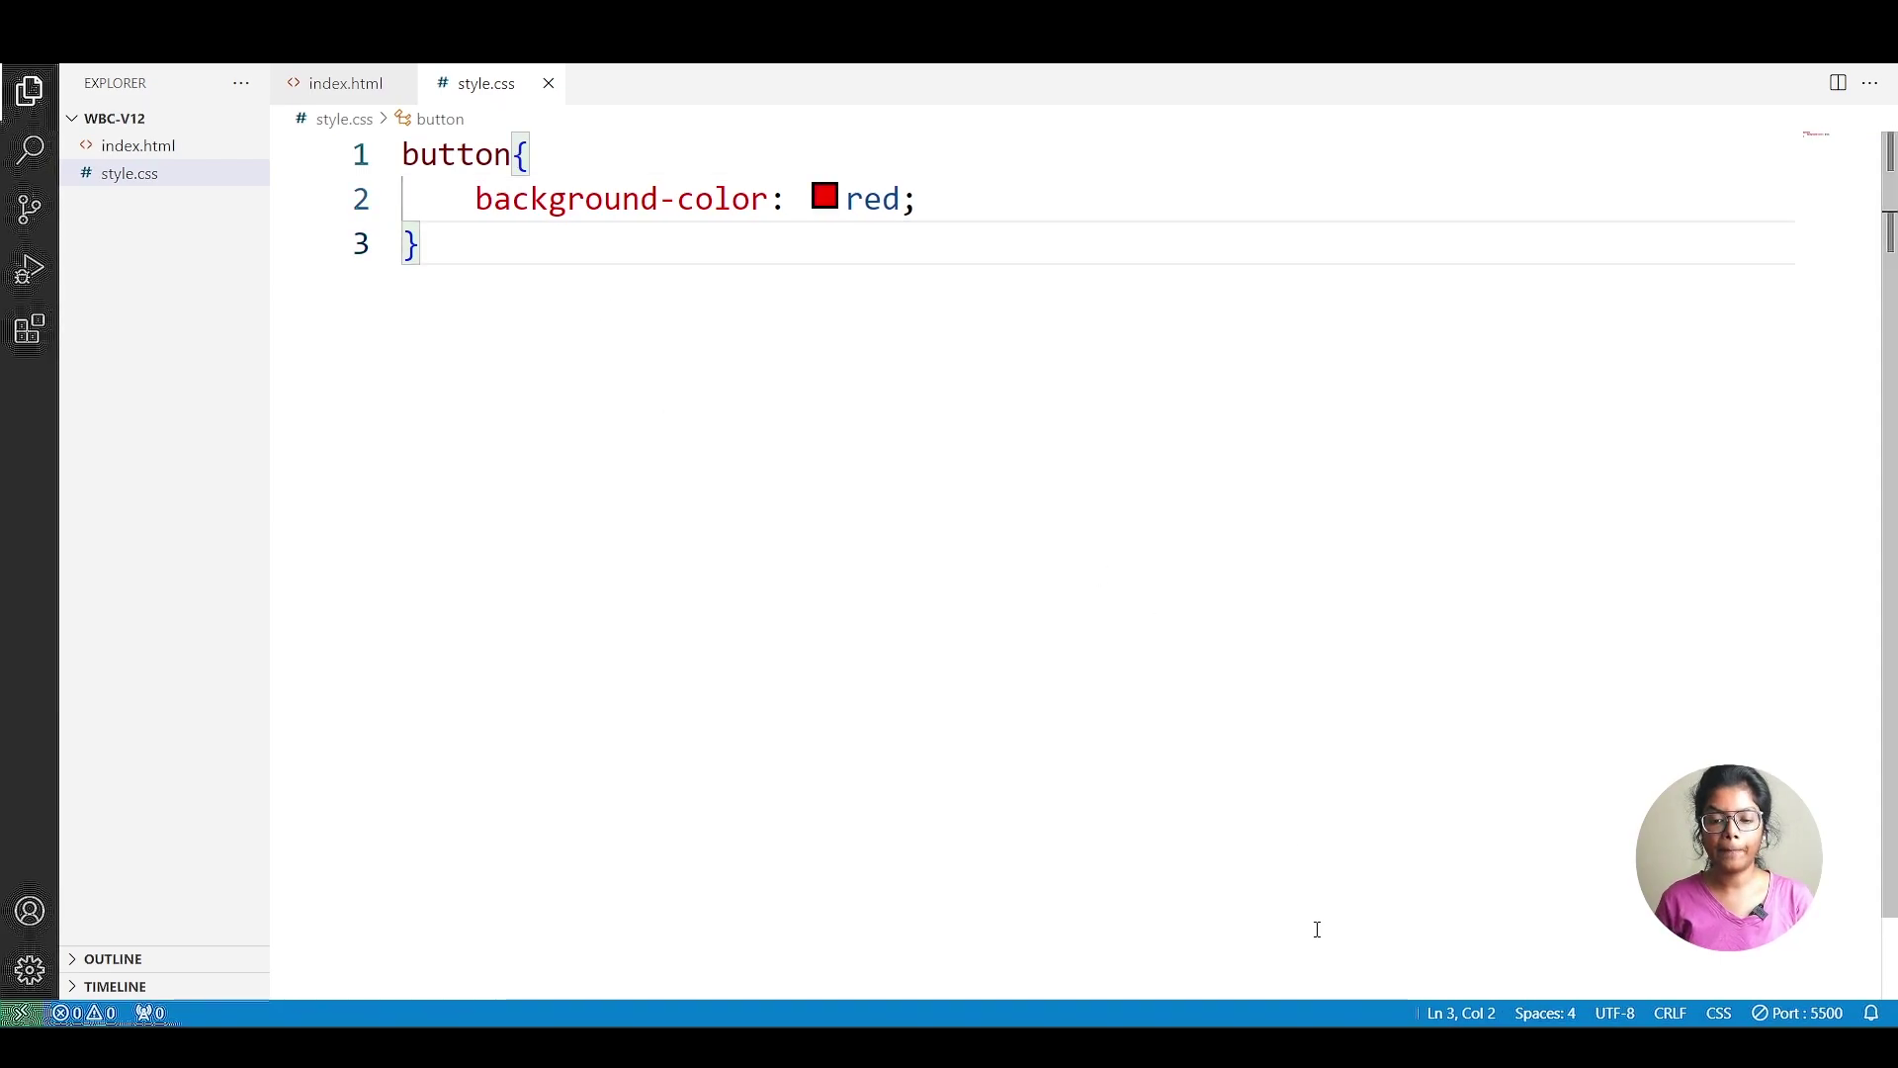
View the red 'click here' button in Chrome's localhost tab, zoomed in.
key("alt+Tab")
key("ctrl+Tab")
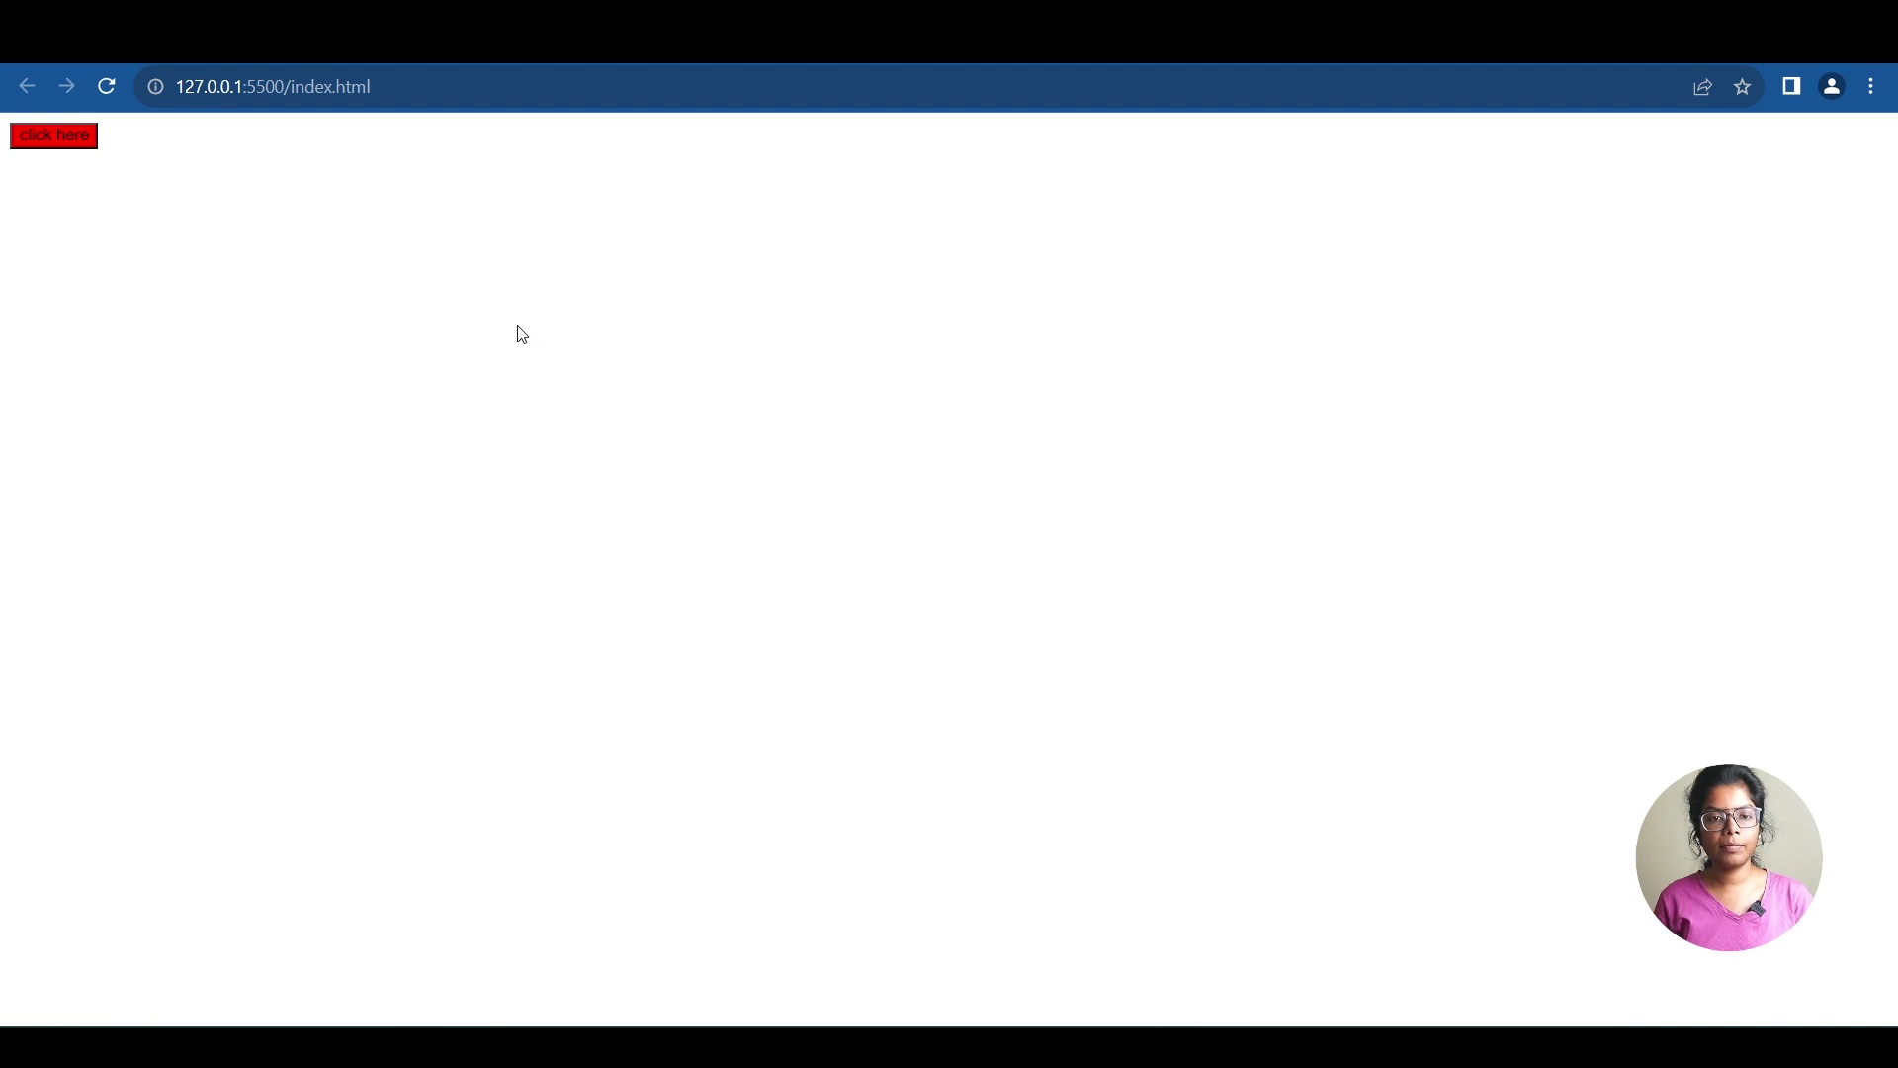
key("ctrl+plus")
key("ctrl+plus")
key("ctrl+plus")
key("ctrl+plus")
key("ctrl+plus")
key("ctrl+plus")
key("ctrl+plus")
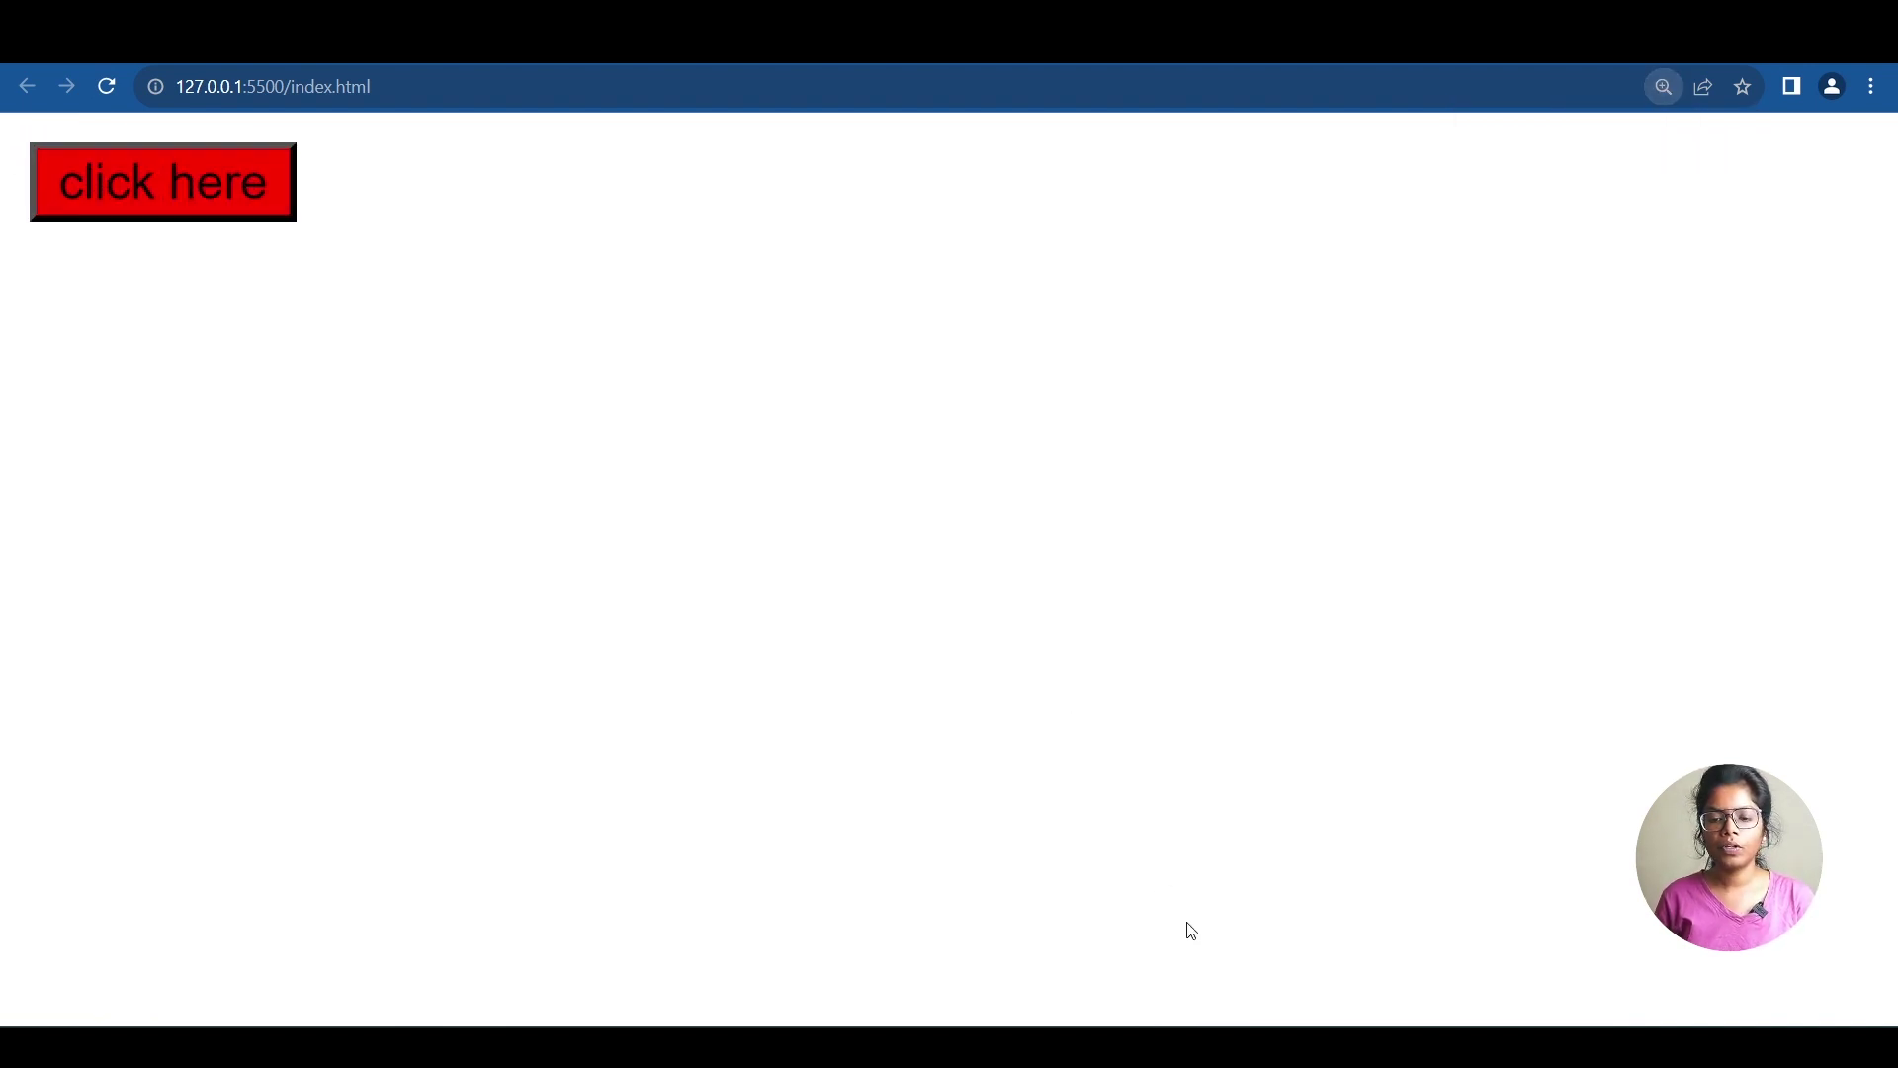
Add a second rule button{ background-color: blue; } below the first and save.
left_click(1246, 1015)
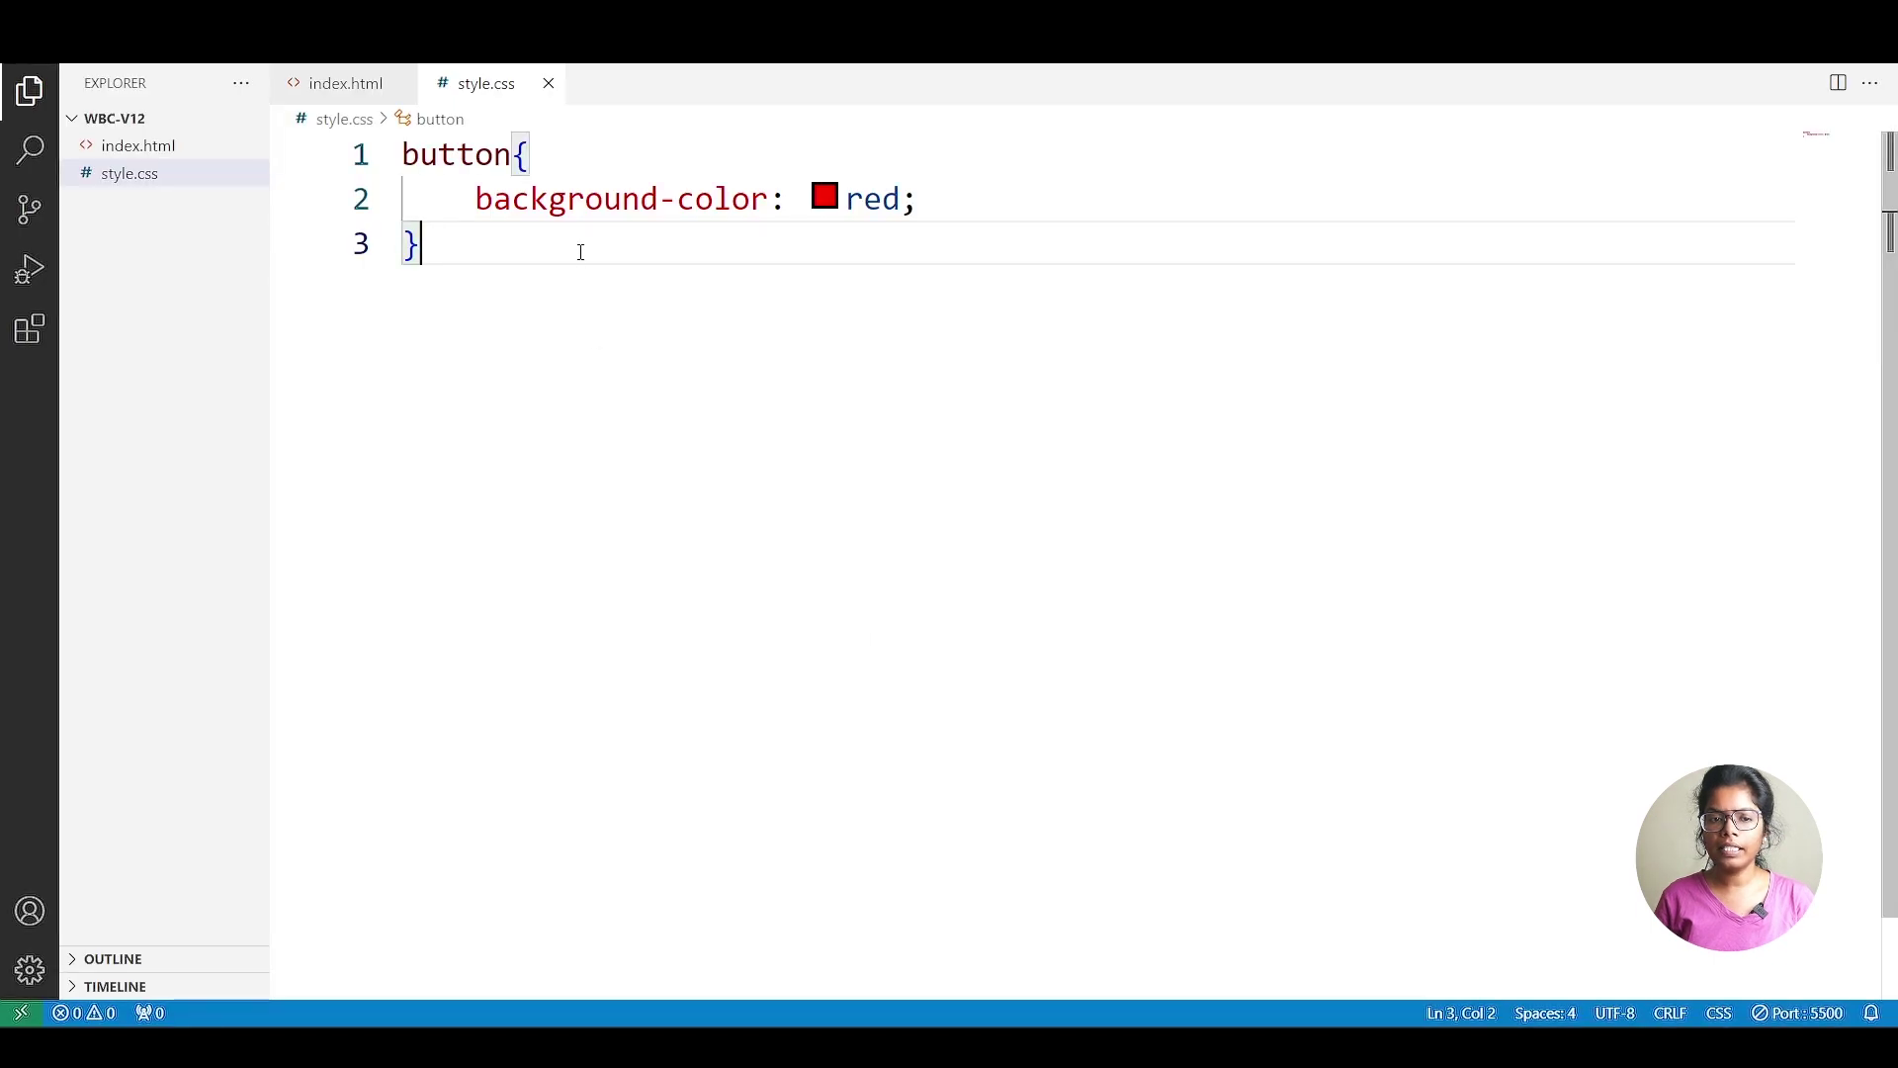
key("Return")
type("butt")
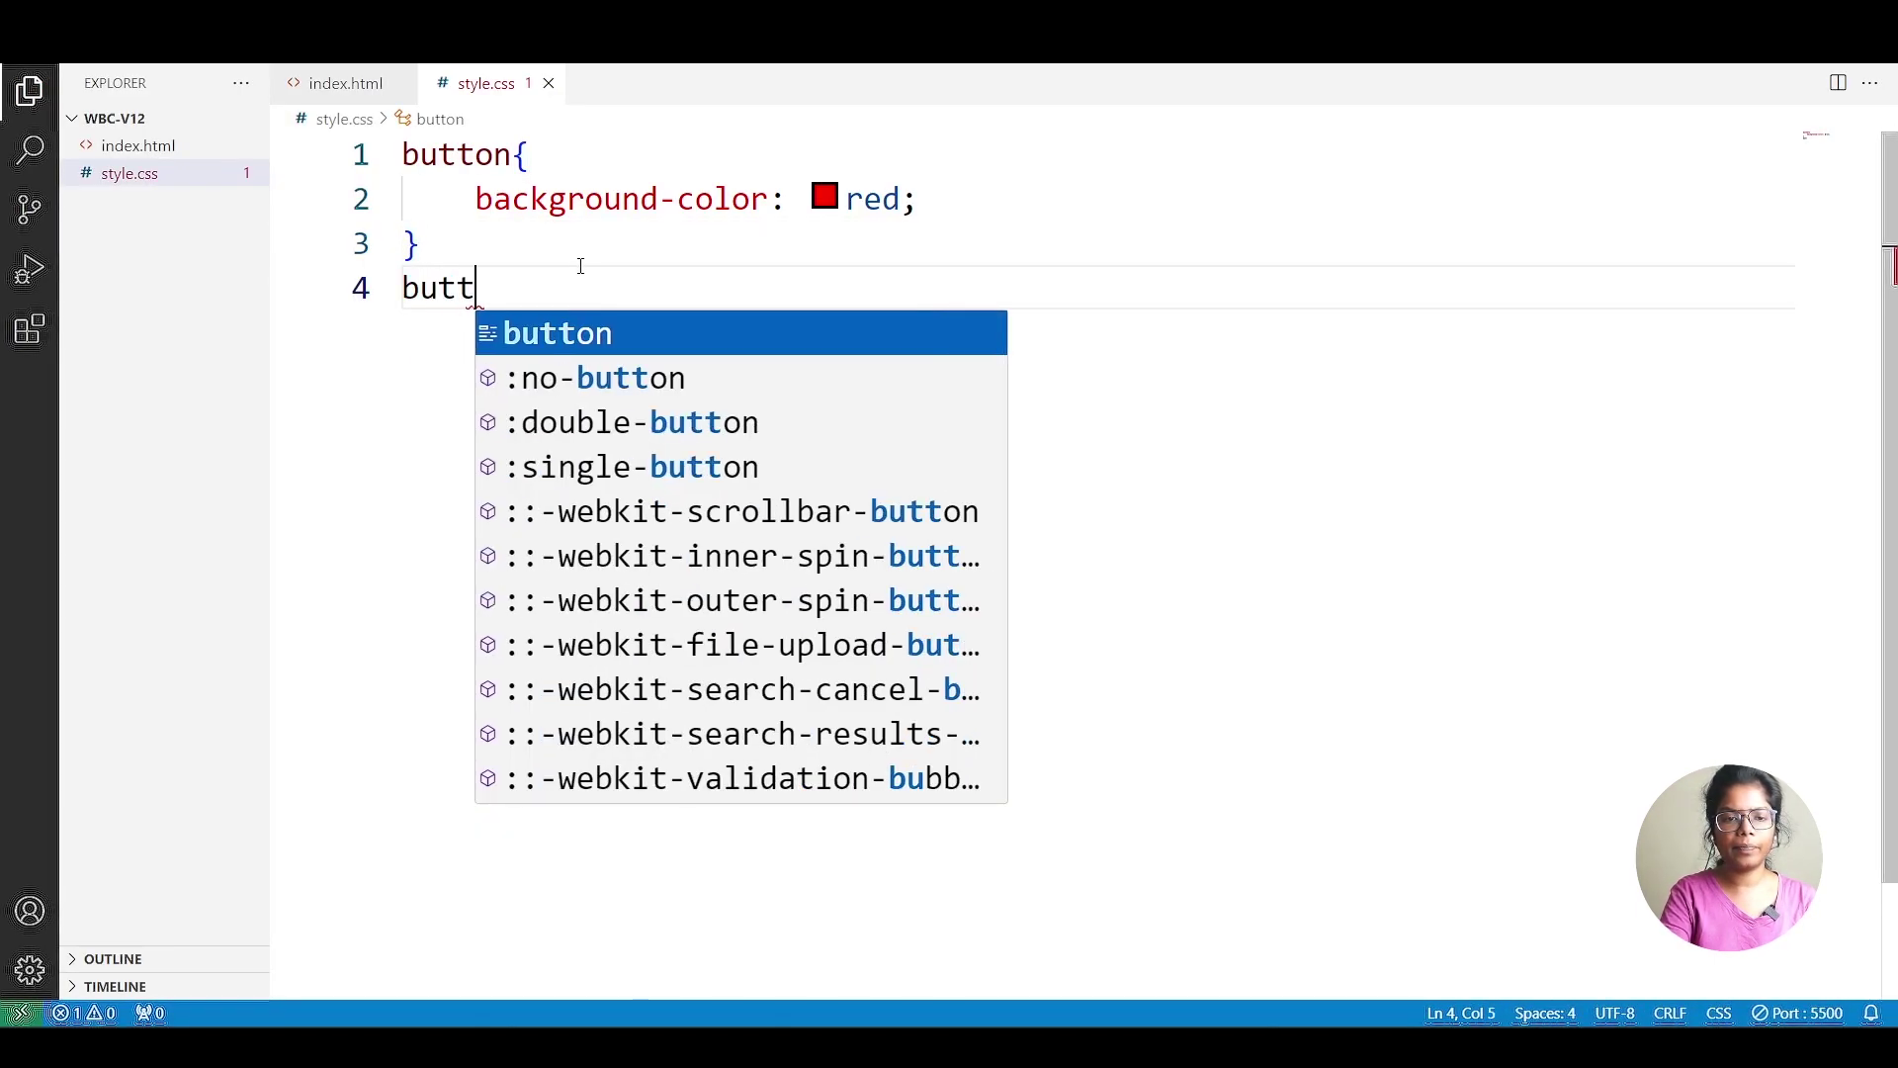
type("on")
key("Escape")
type("b")
key("BackSpace")
type("{")
key("Return")
type("back")
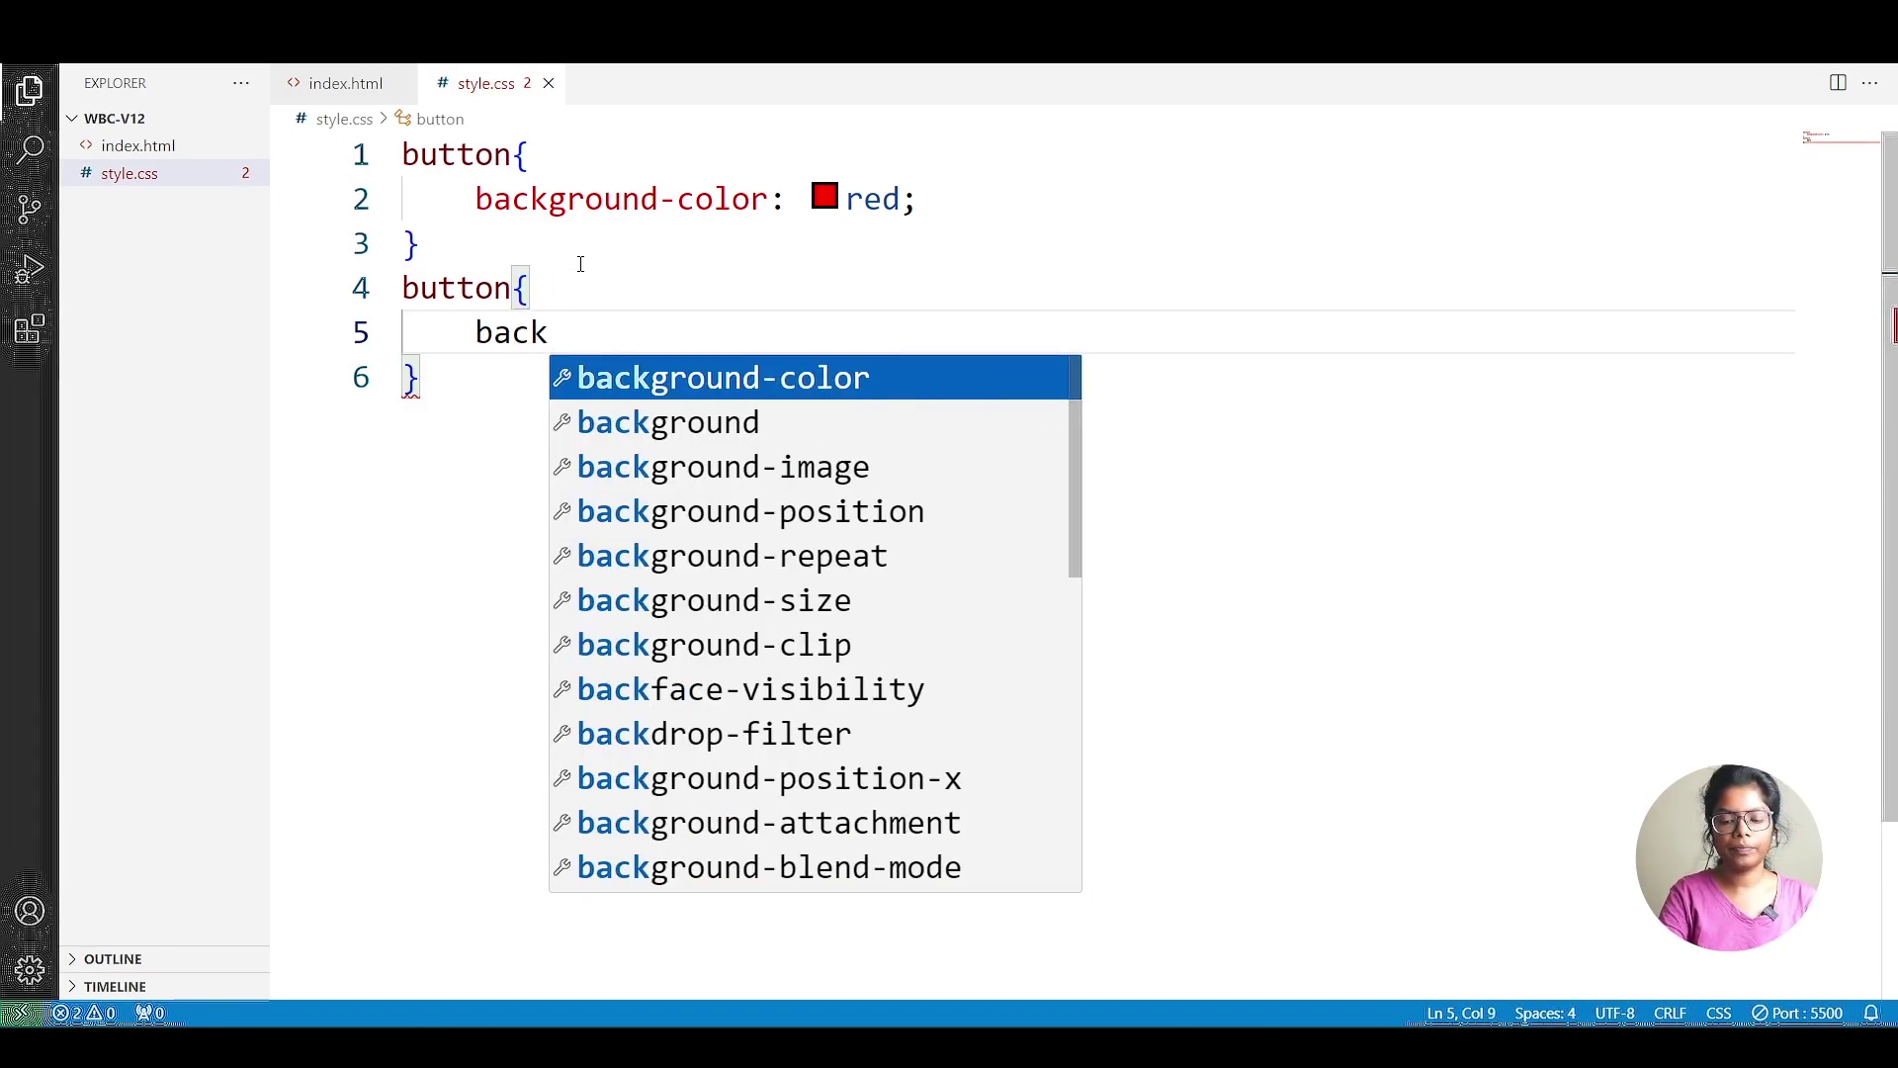
key("Return")
type("blue;")
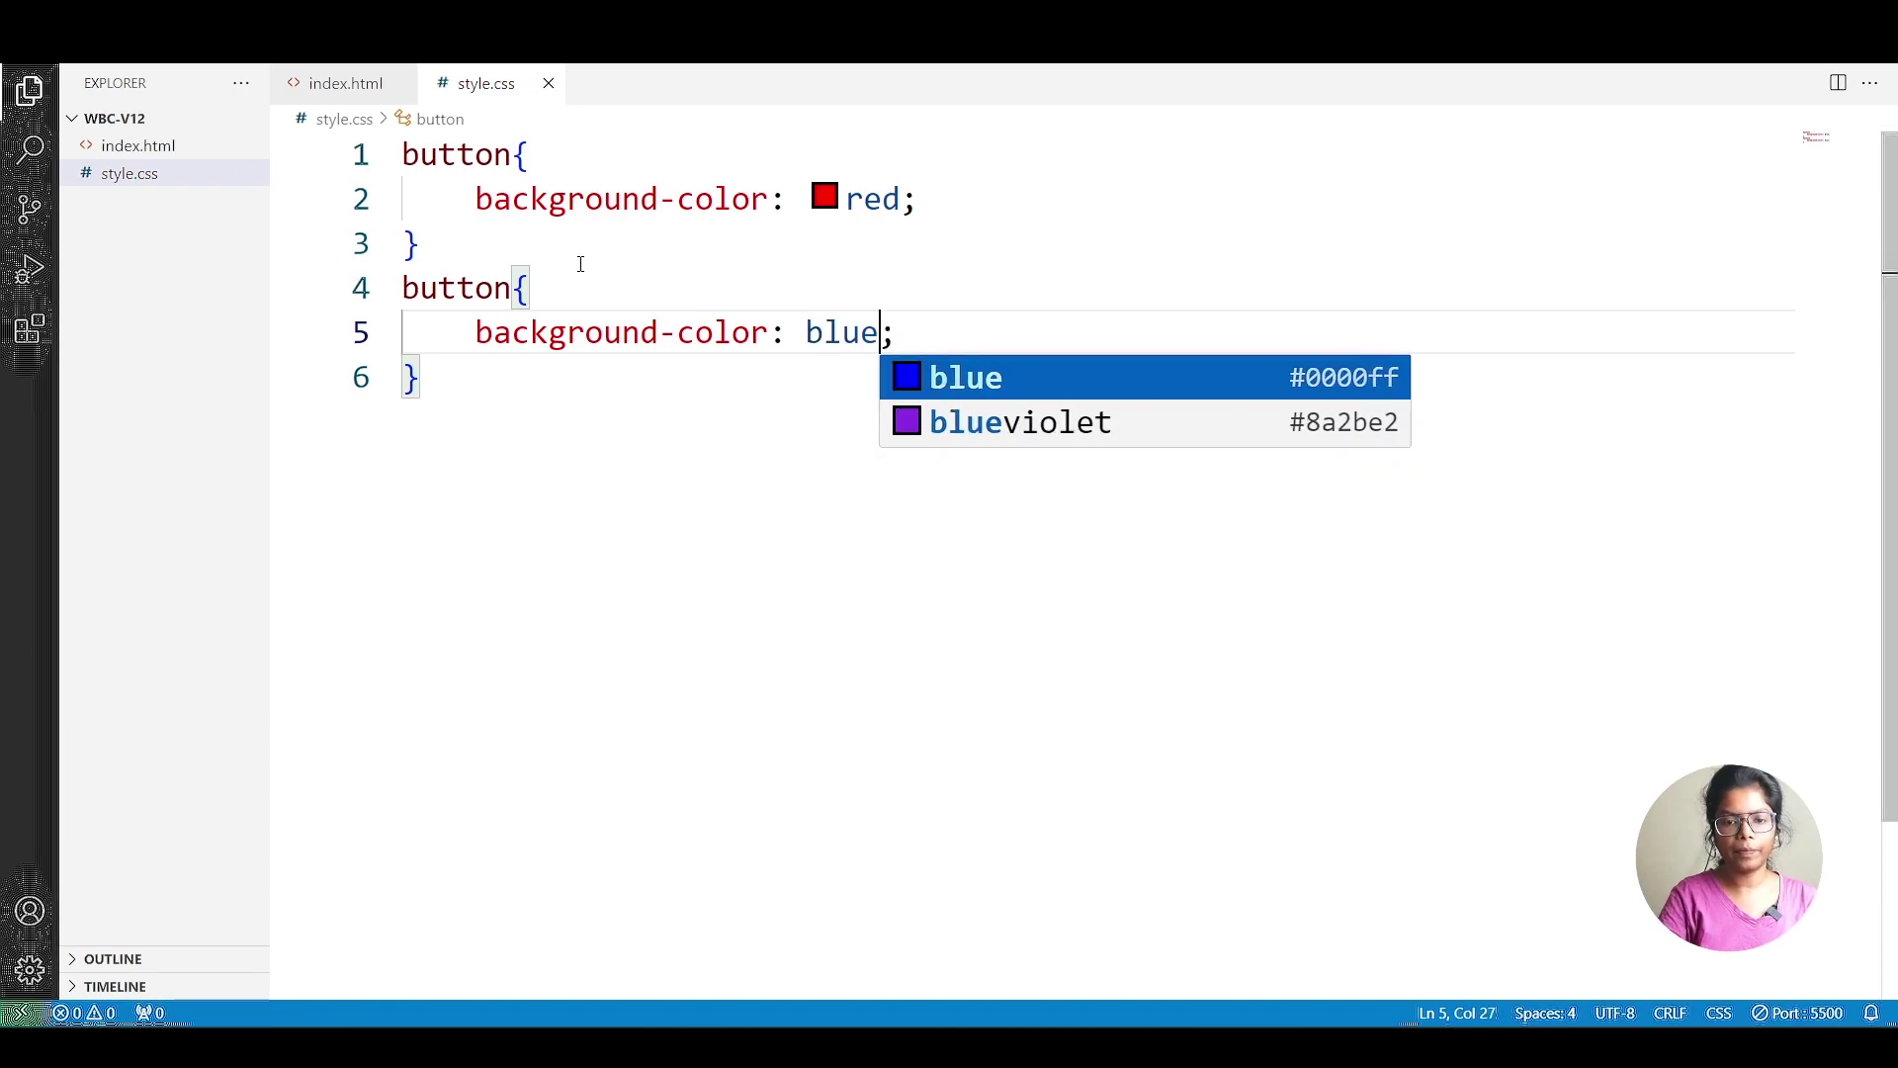
key("Down")
key("ctrl+s")
Check the now-blue 'click here' button in Chrome, then return to style.css.
key("alt+Tab")
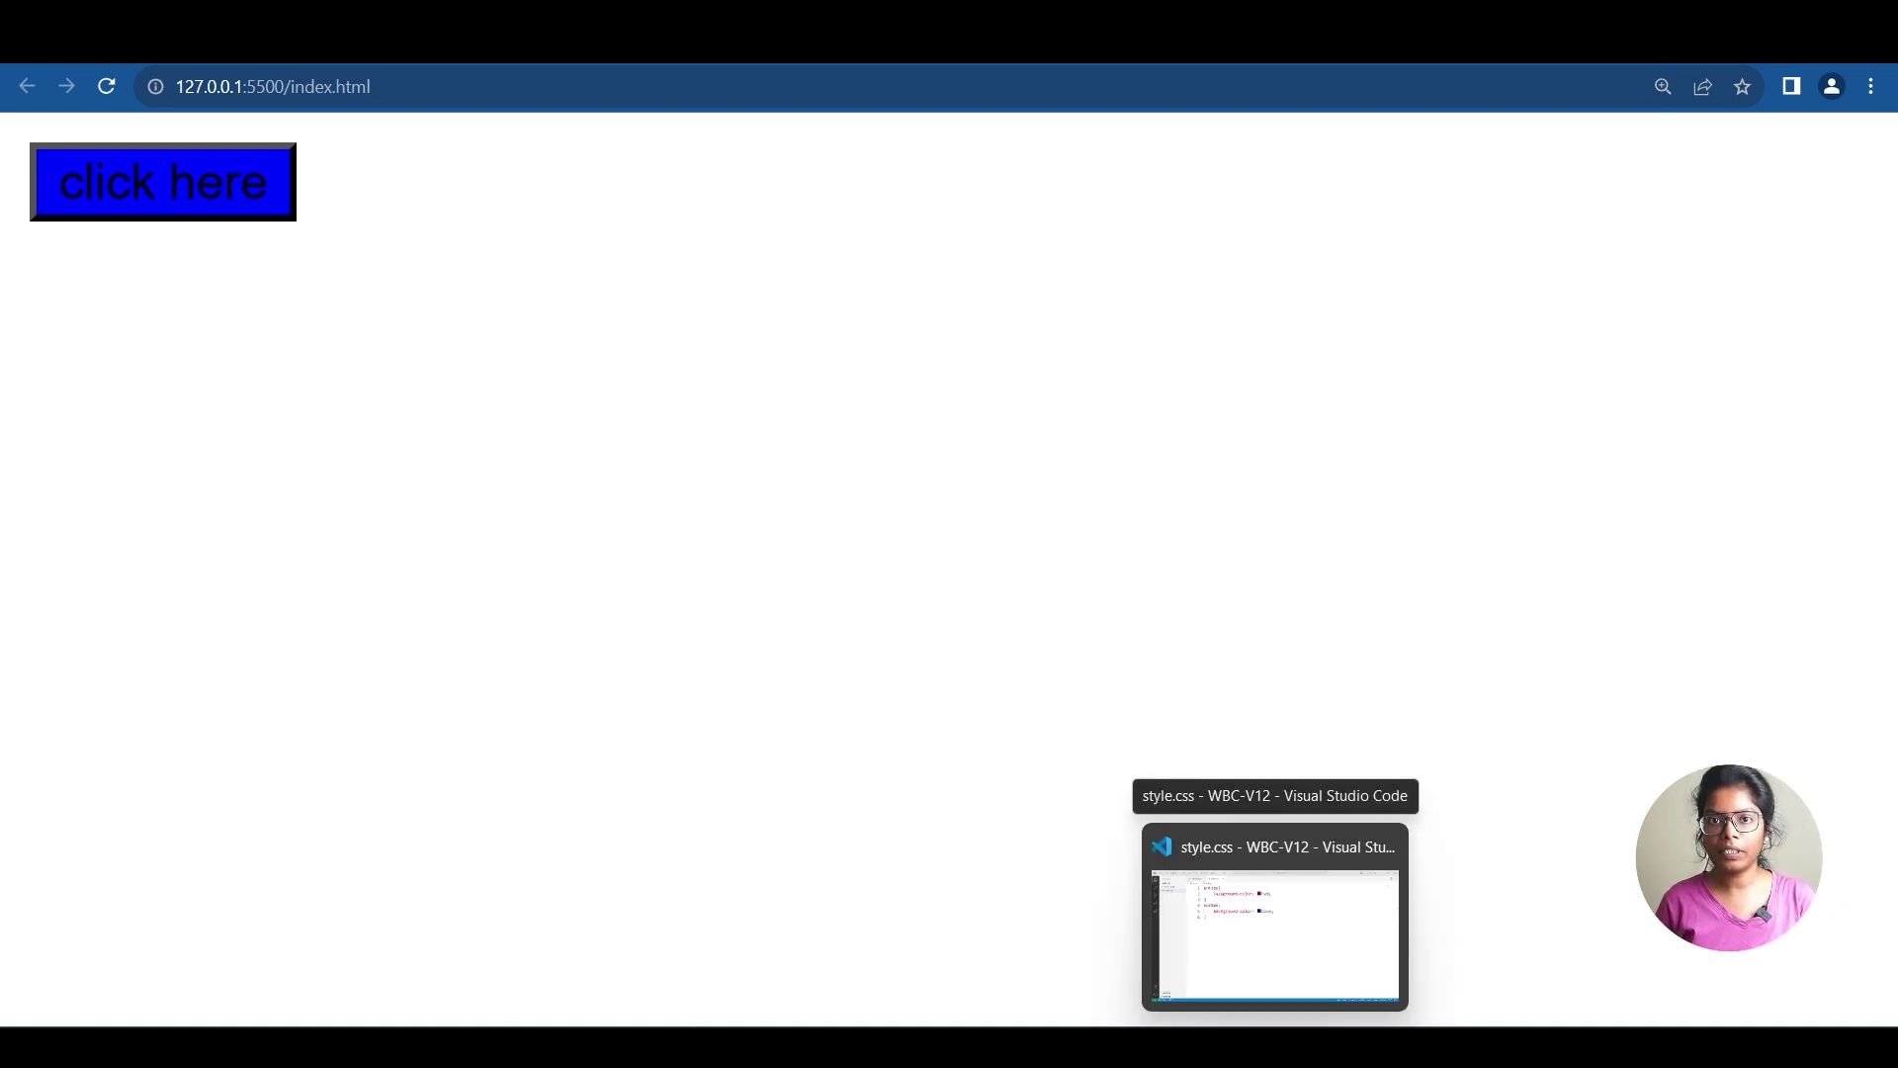
left_click(1273, 935)
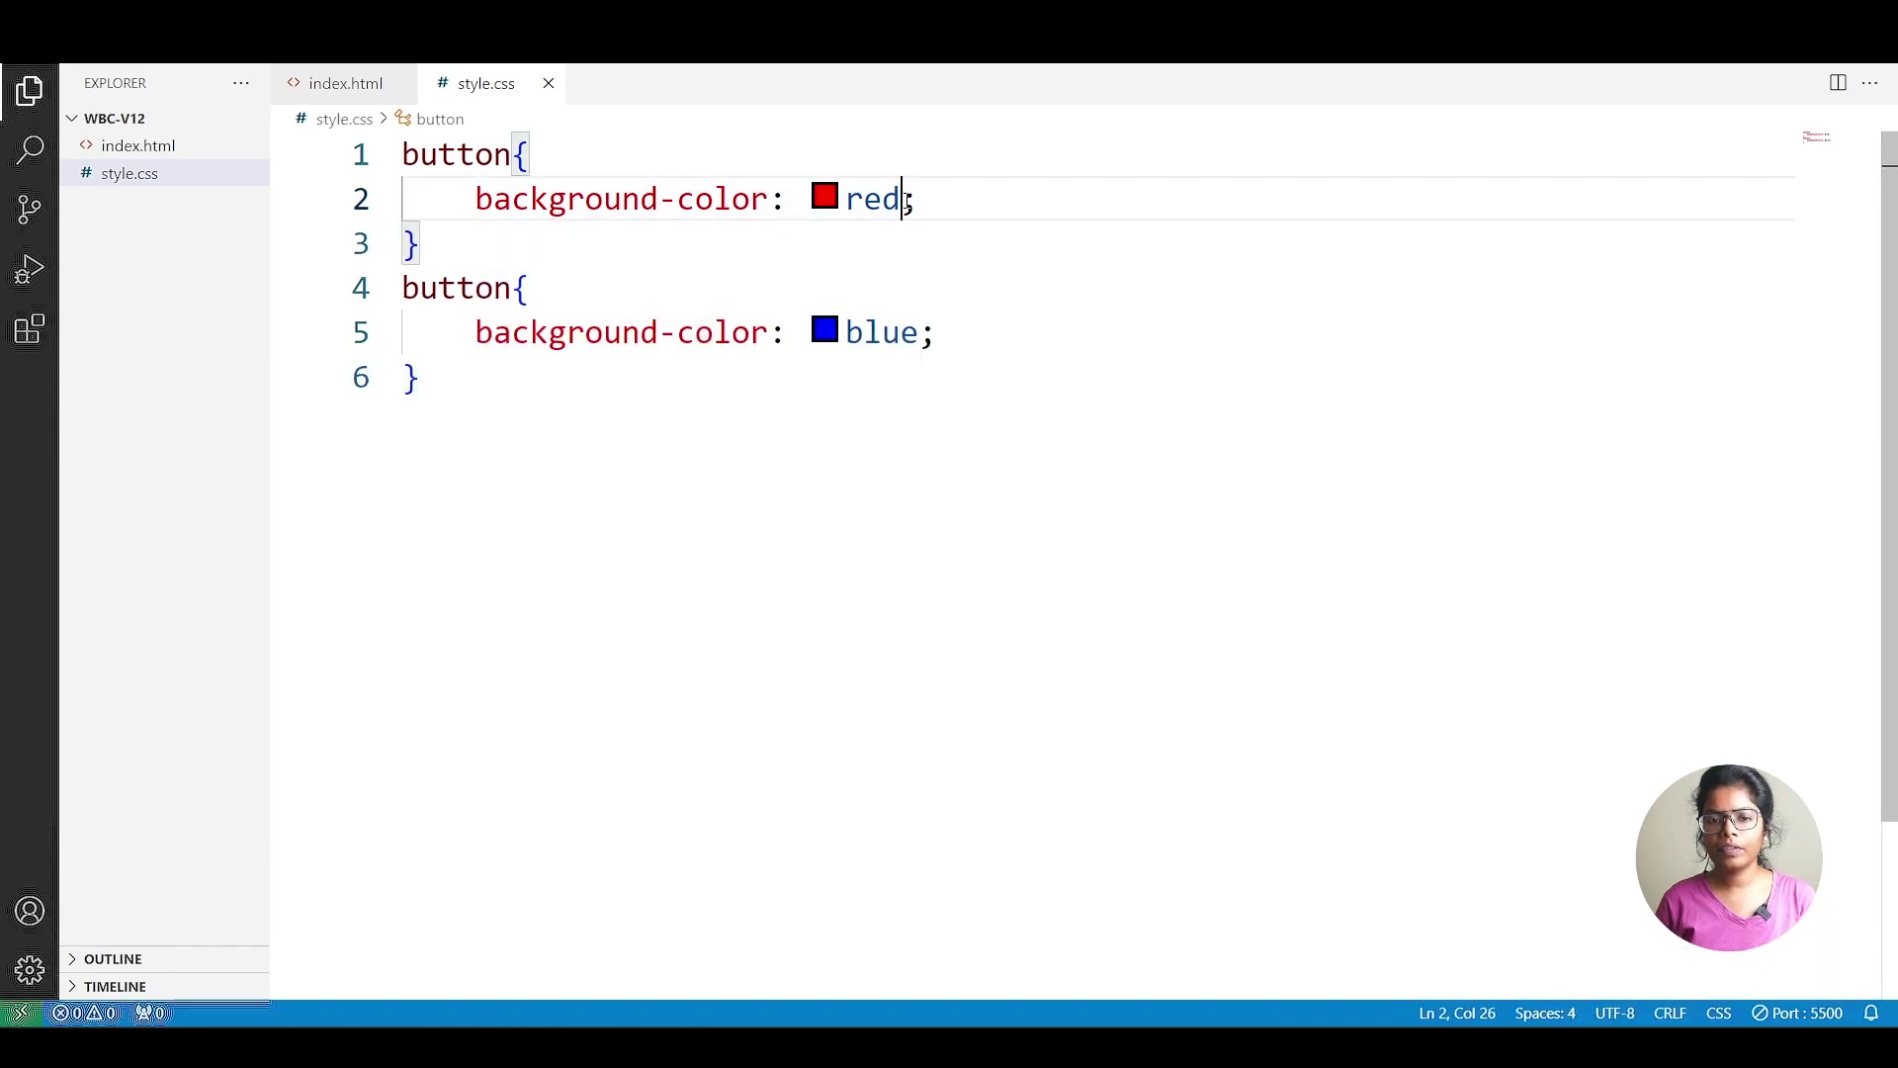
Add !important to the red background declaration, save, and preview it in Chrome.
double_click(875, 200)
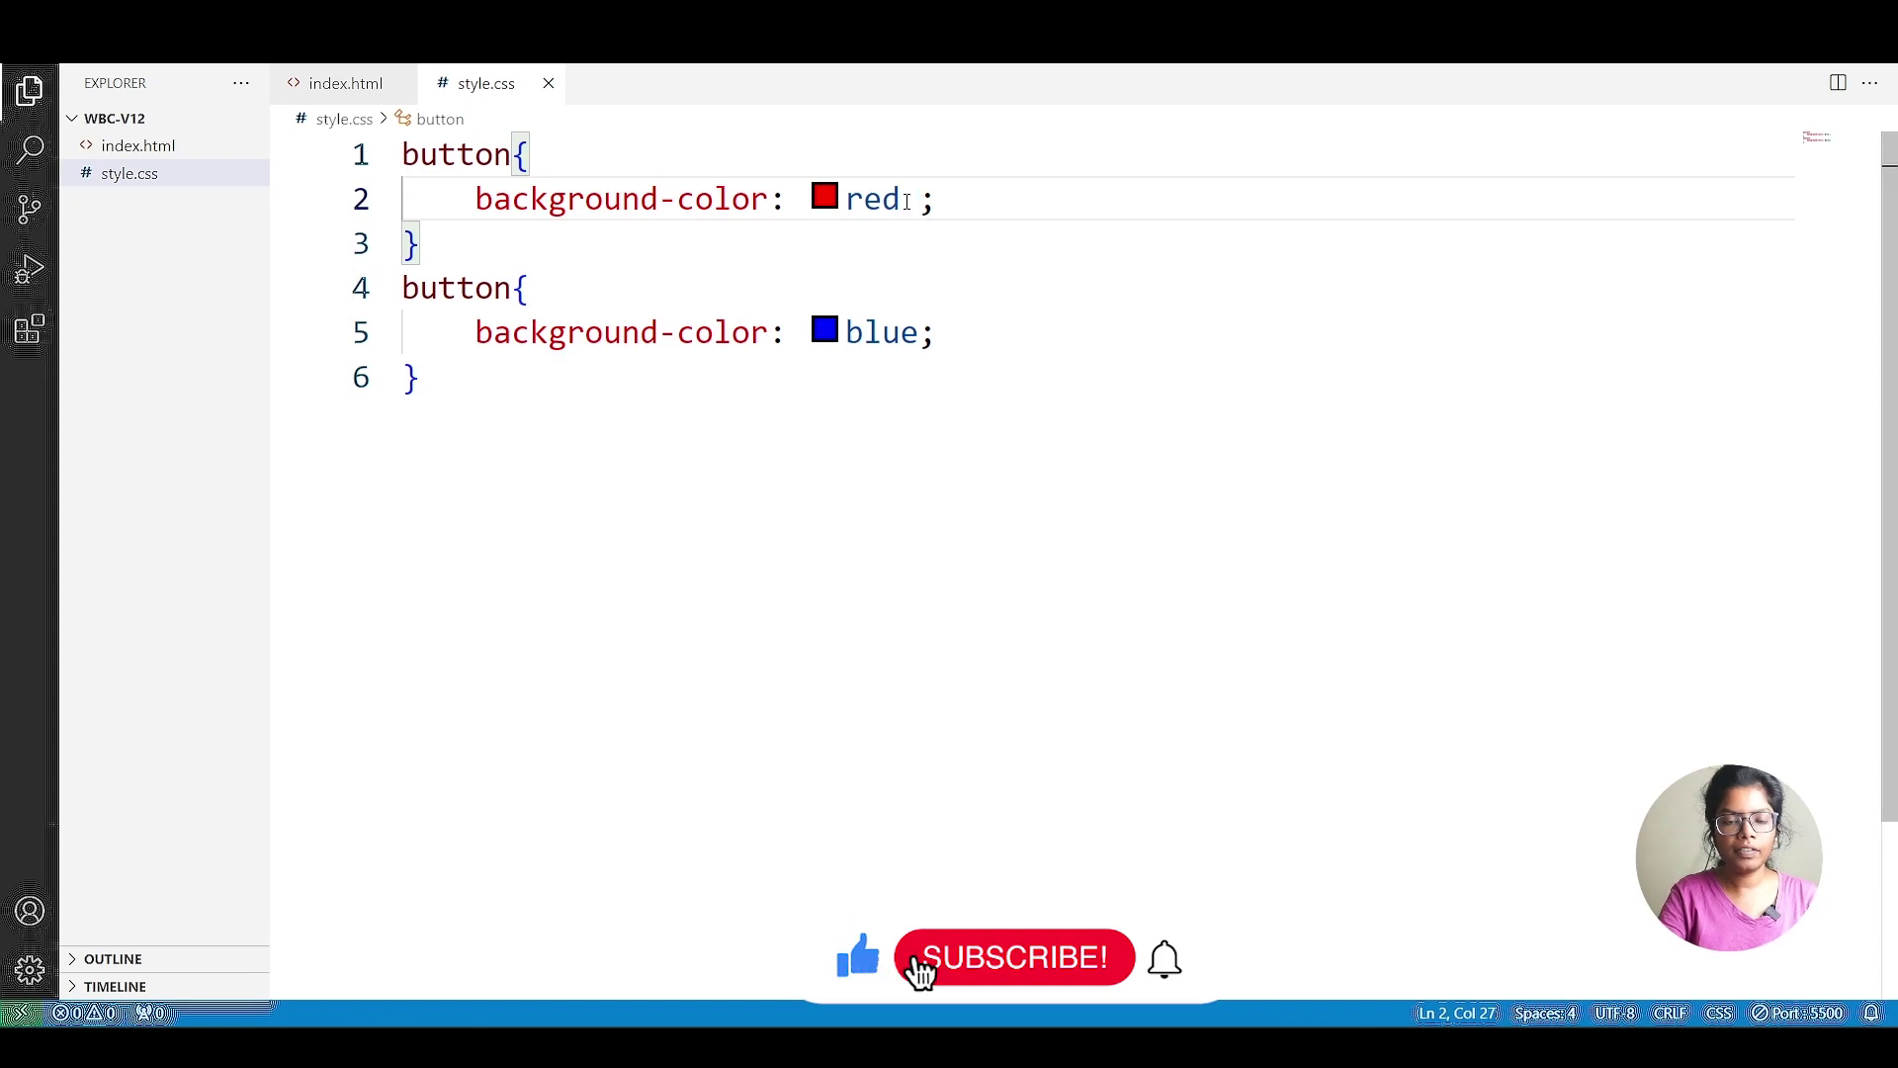
type("!im")
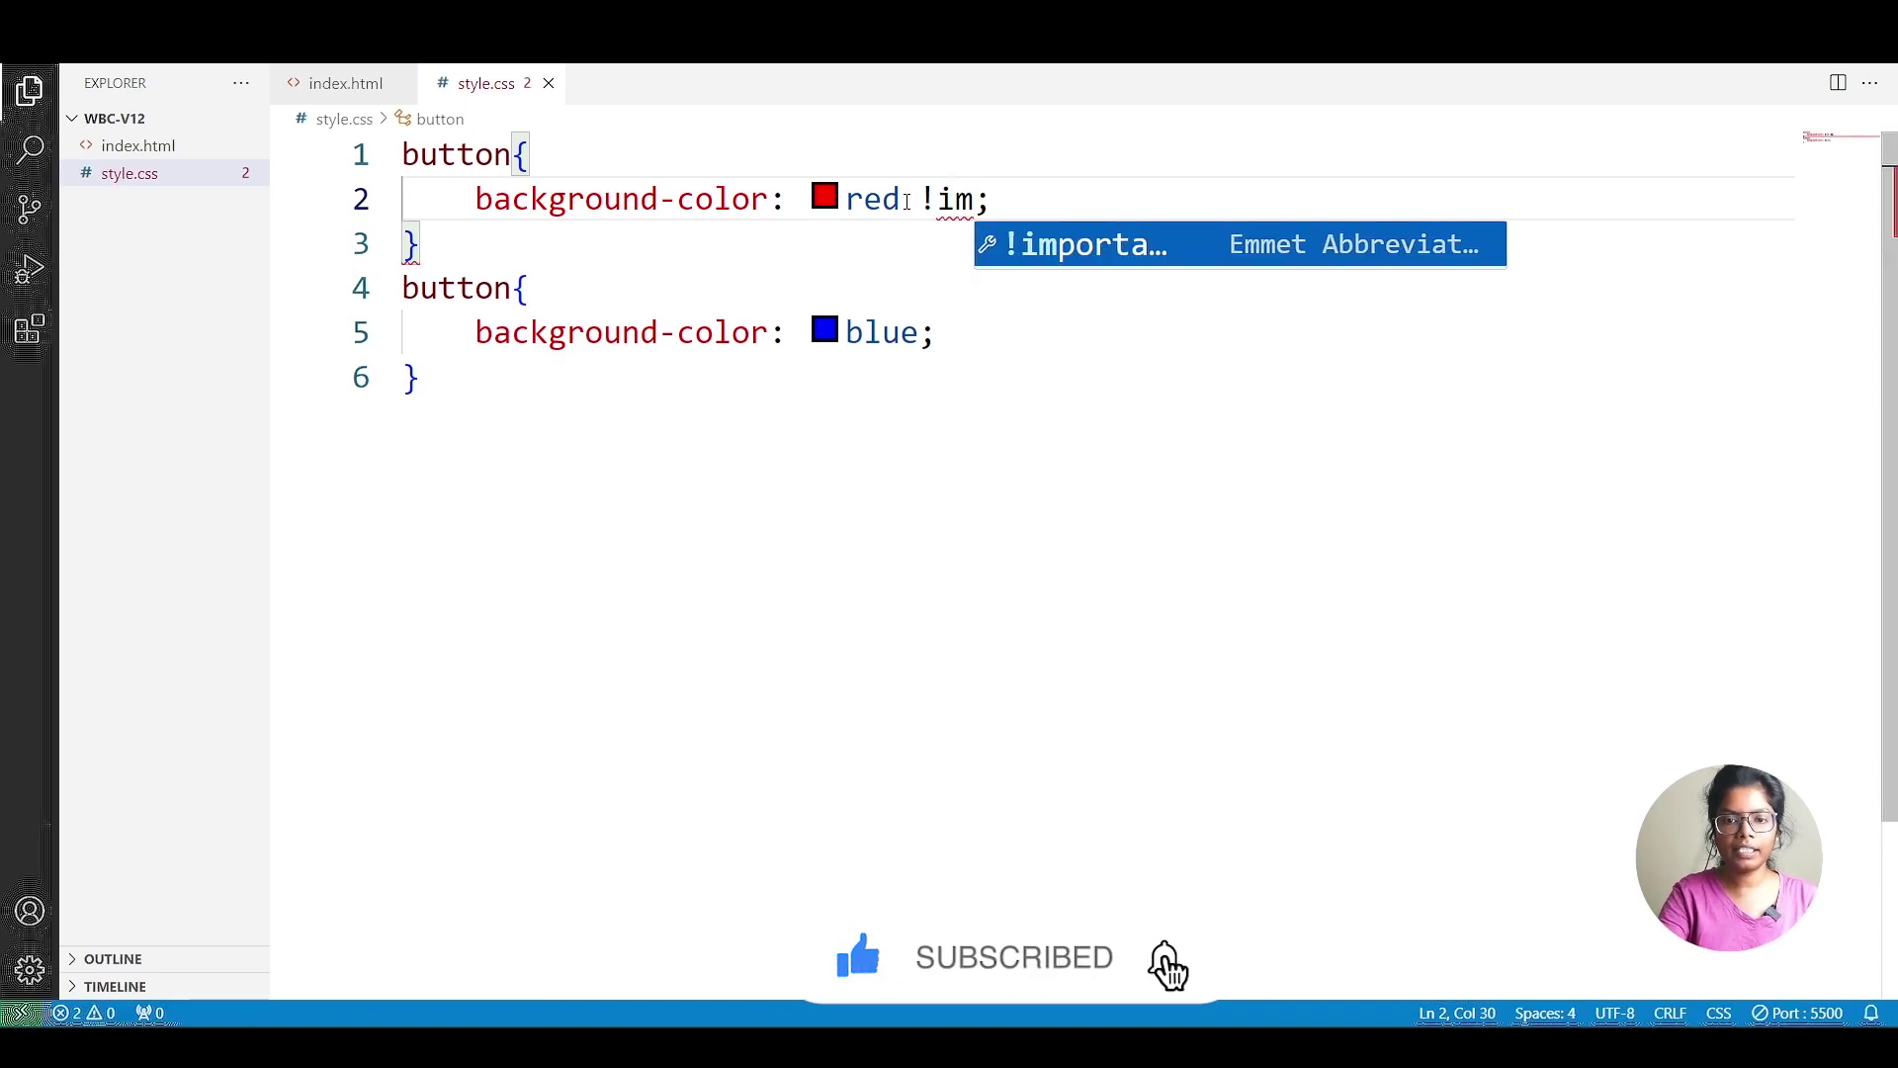
key("Return")
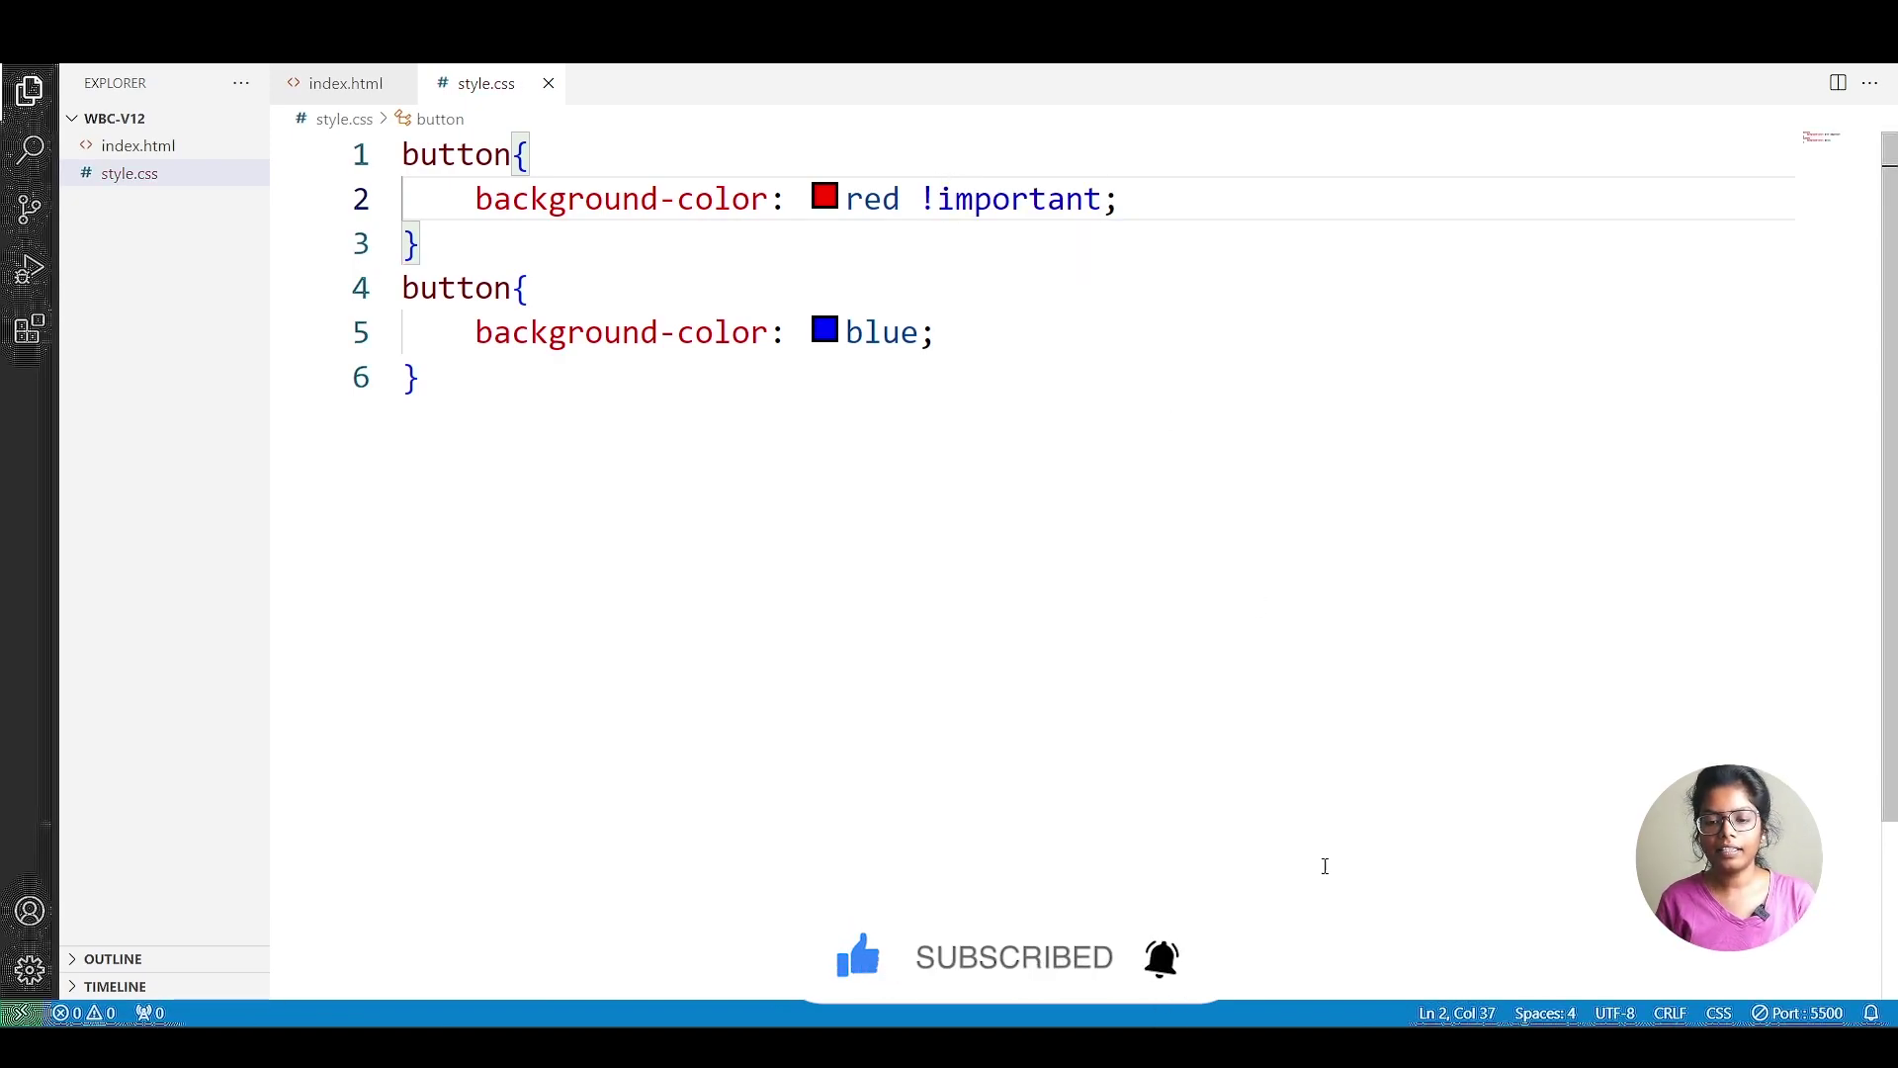
key("ctrl+s")
key("alt+Tab")
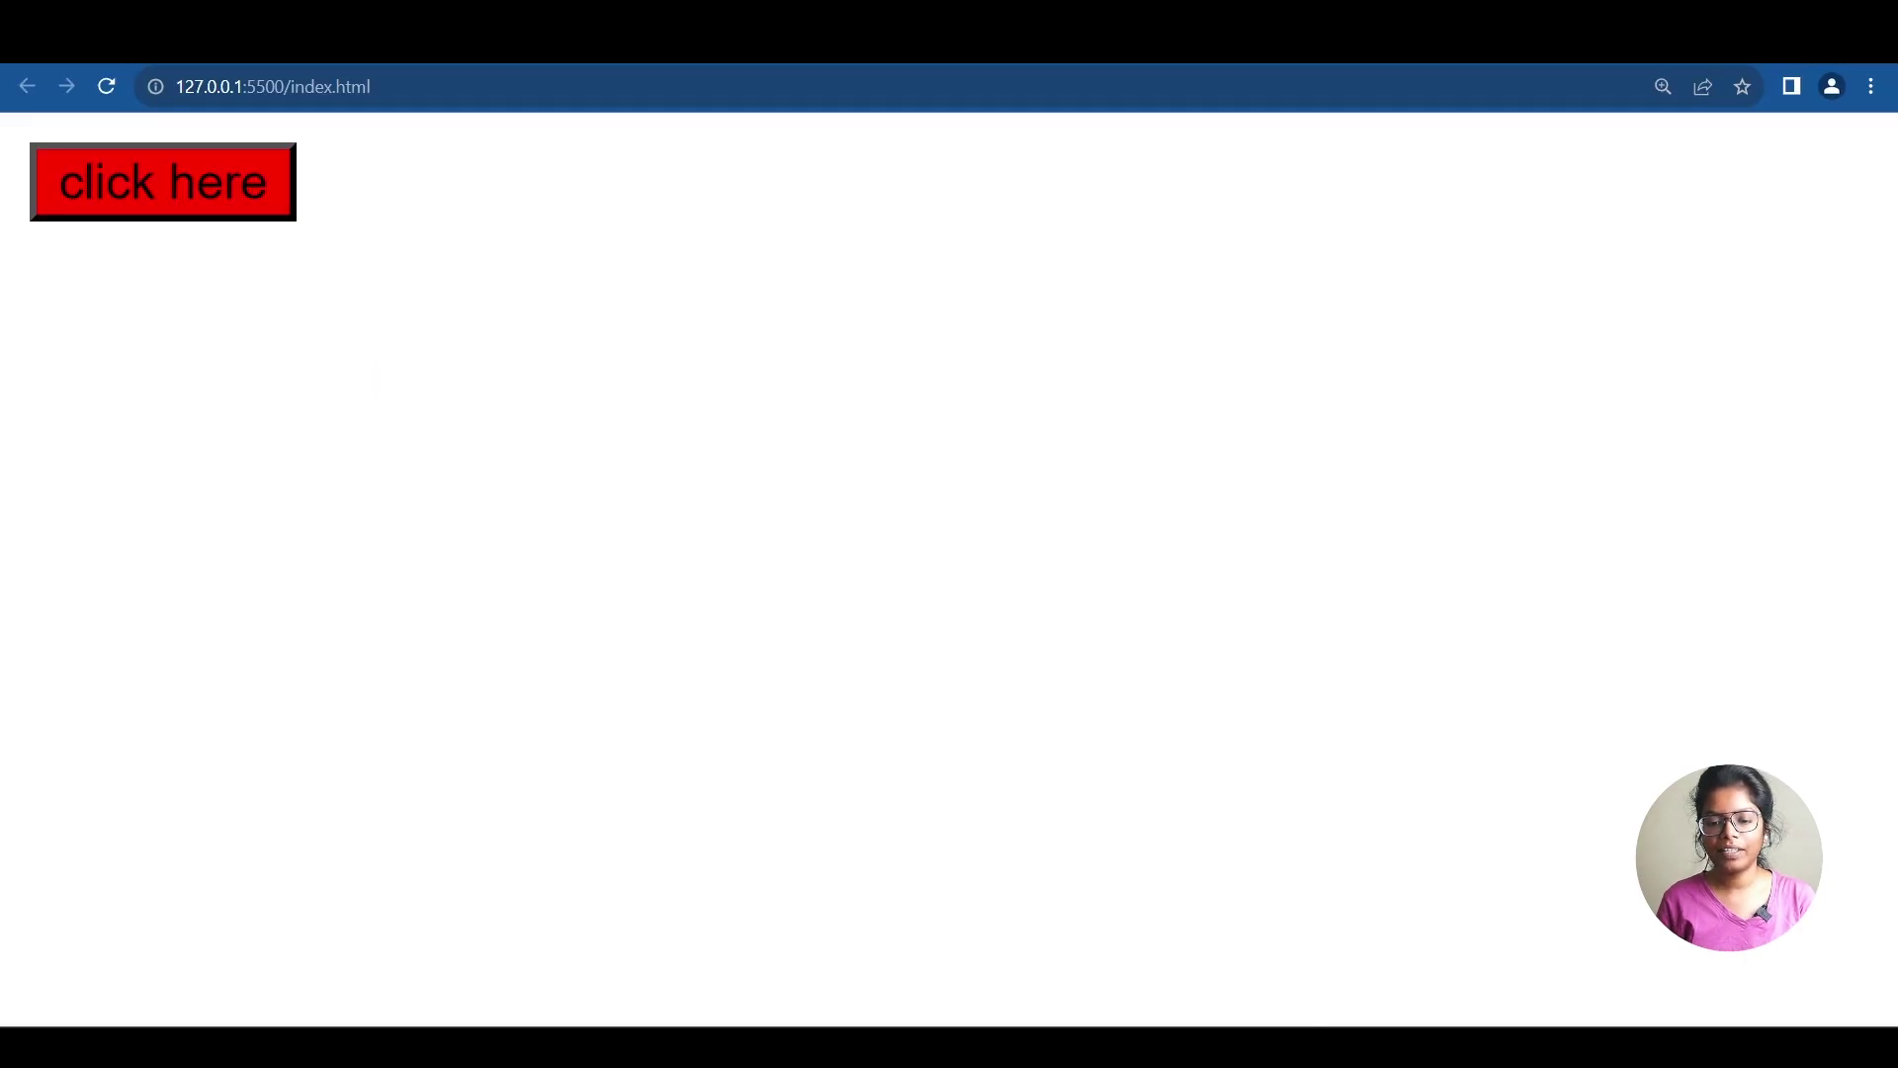
Select and then deselect the !important keyword on line 2.
key("alt+Tab")
key("shift+Left")
key("shift+Left")
key("shift+Left")
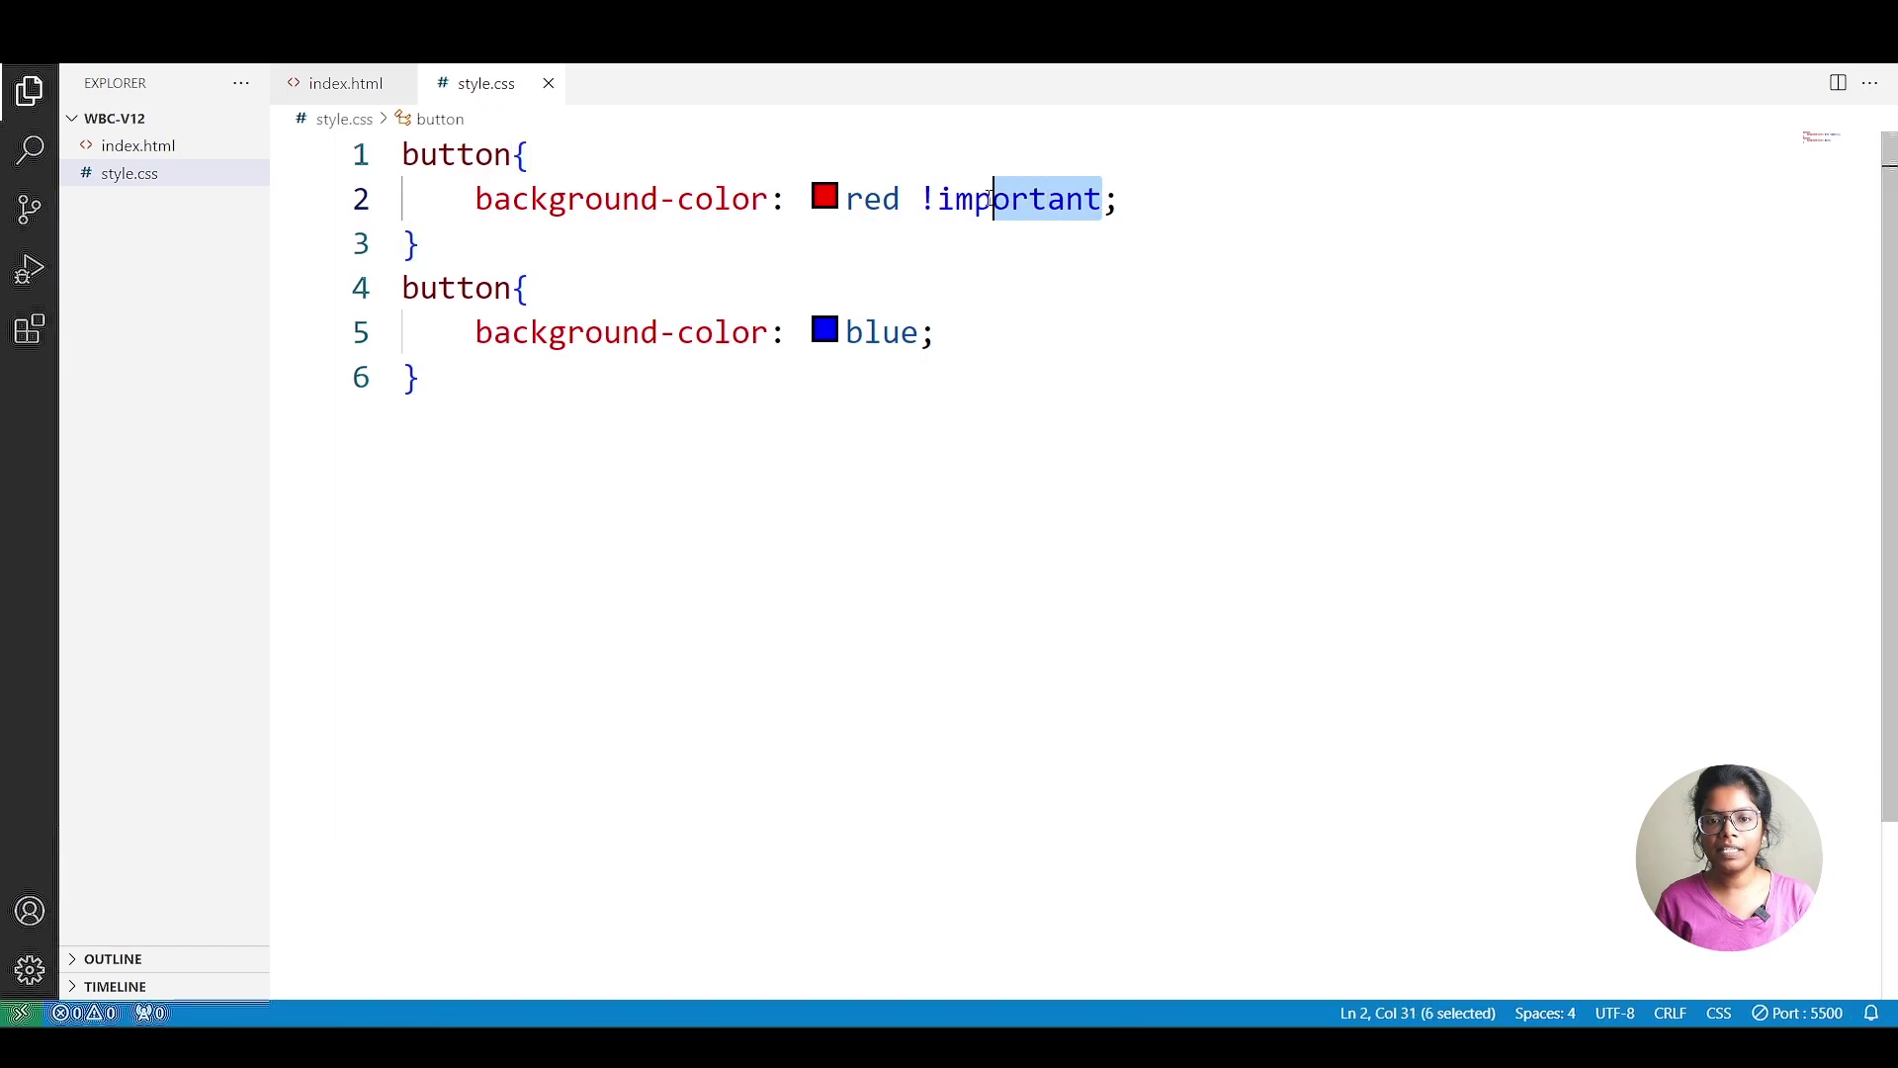
key("shift+Left")
key("shift+Left")
key("shift+Left")
left_click(1375, 233)
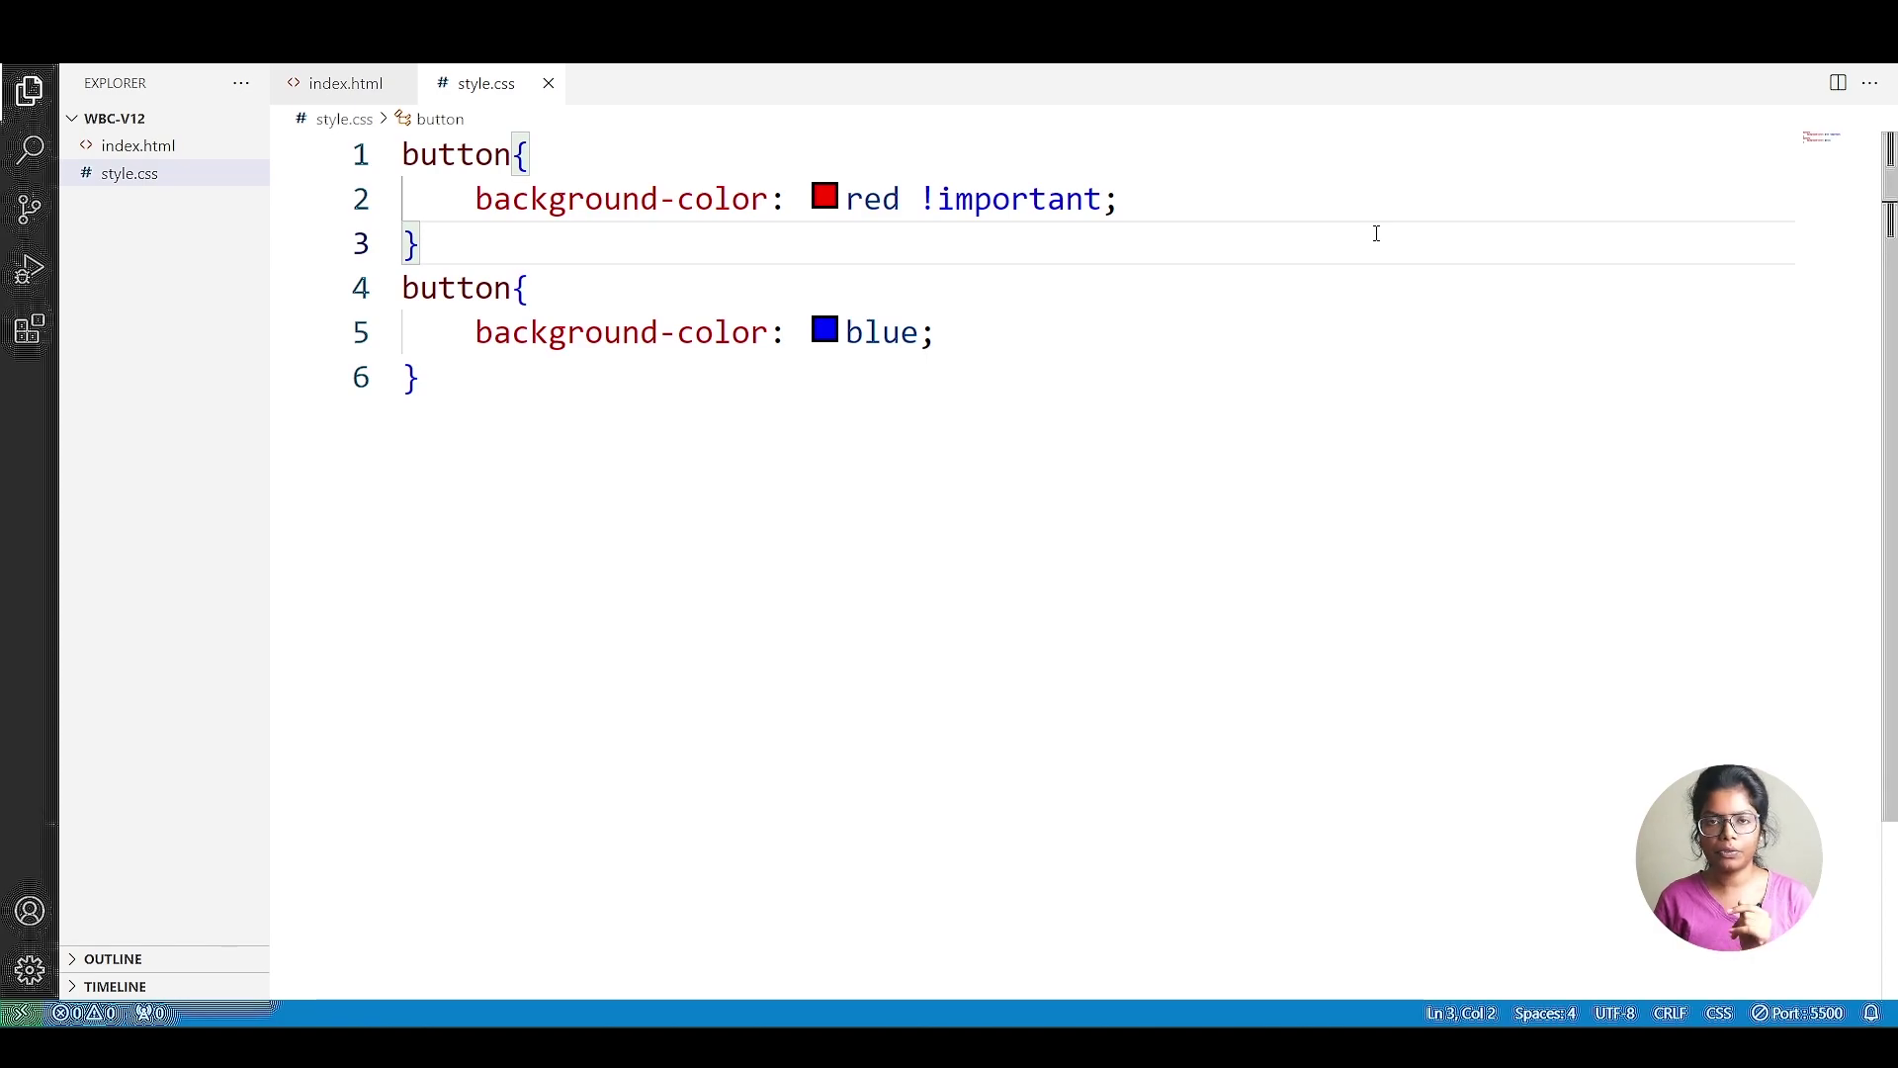
Read the CSS Hover notes in the PDF, then open index.html in the editor.
key("alt+Tab")
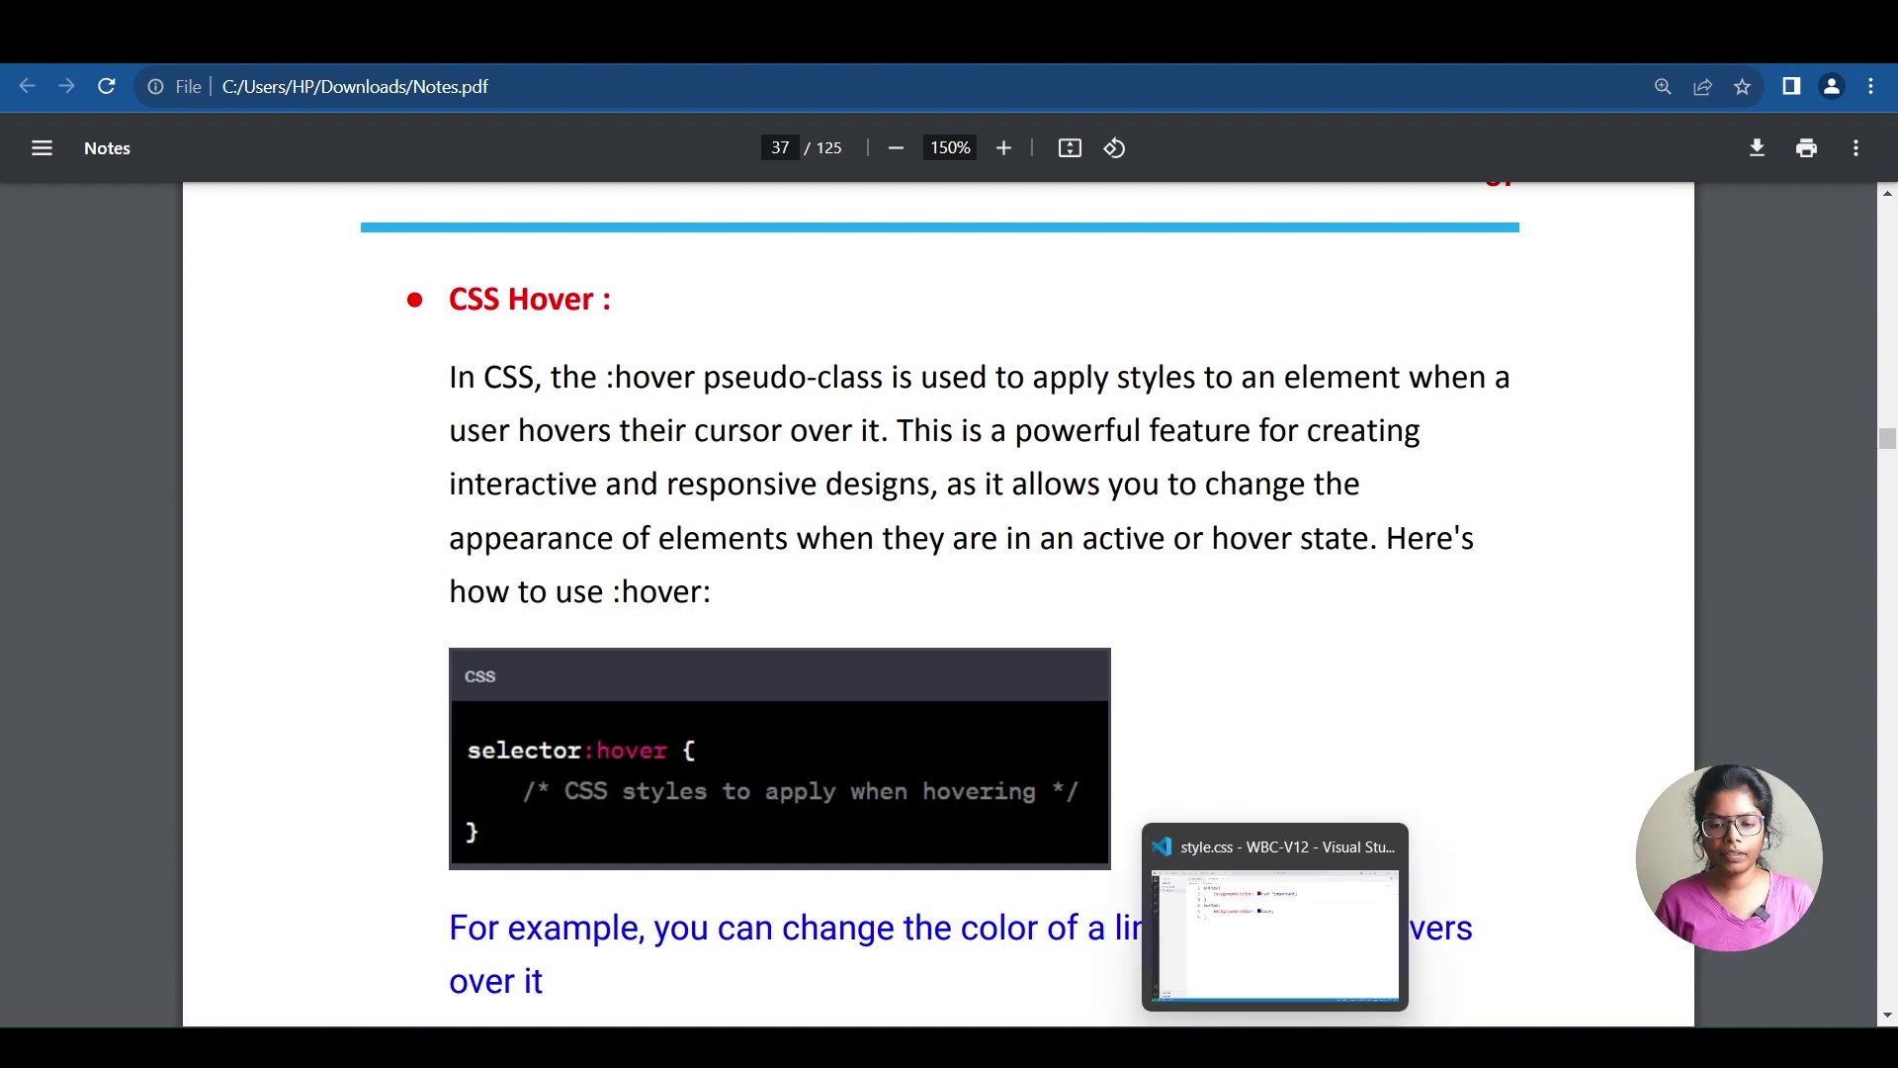
left_click(1276, 928)
left_click(346, 83)
left_click(986, 556)
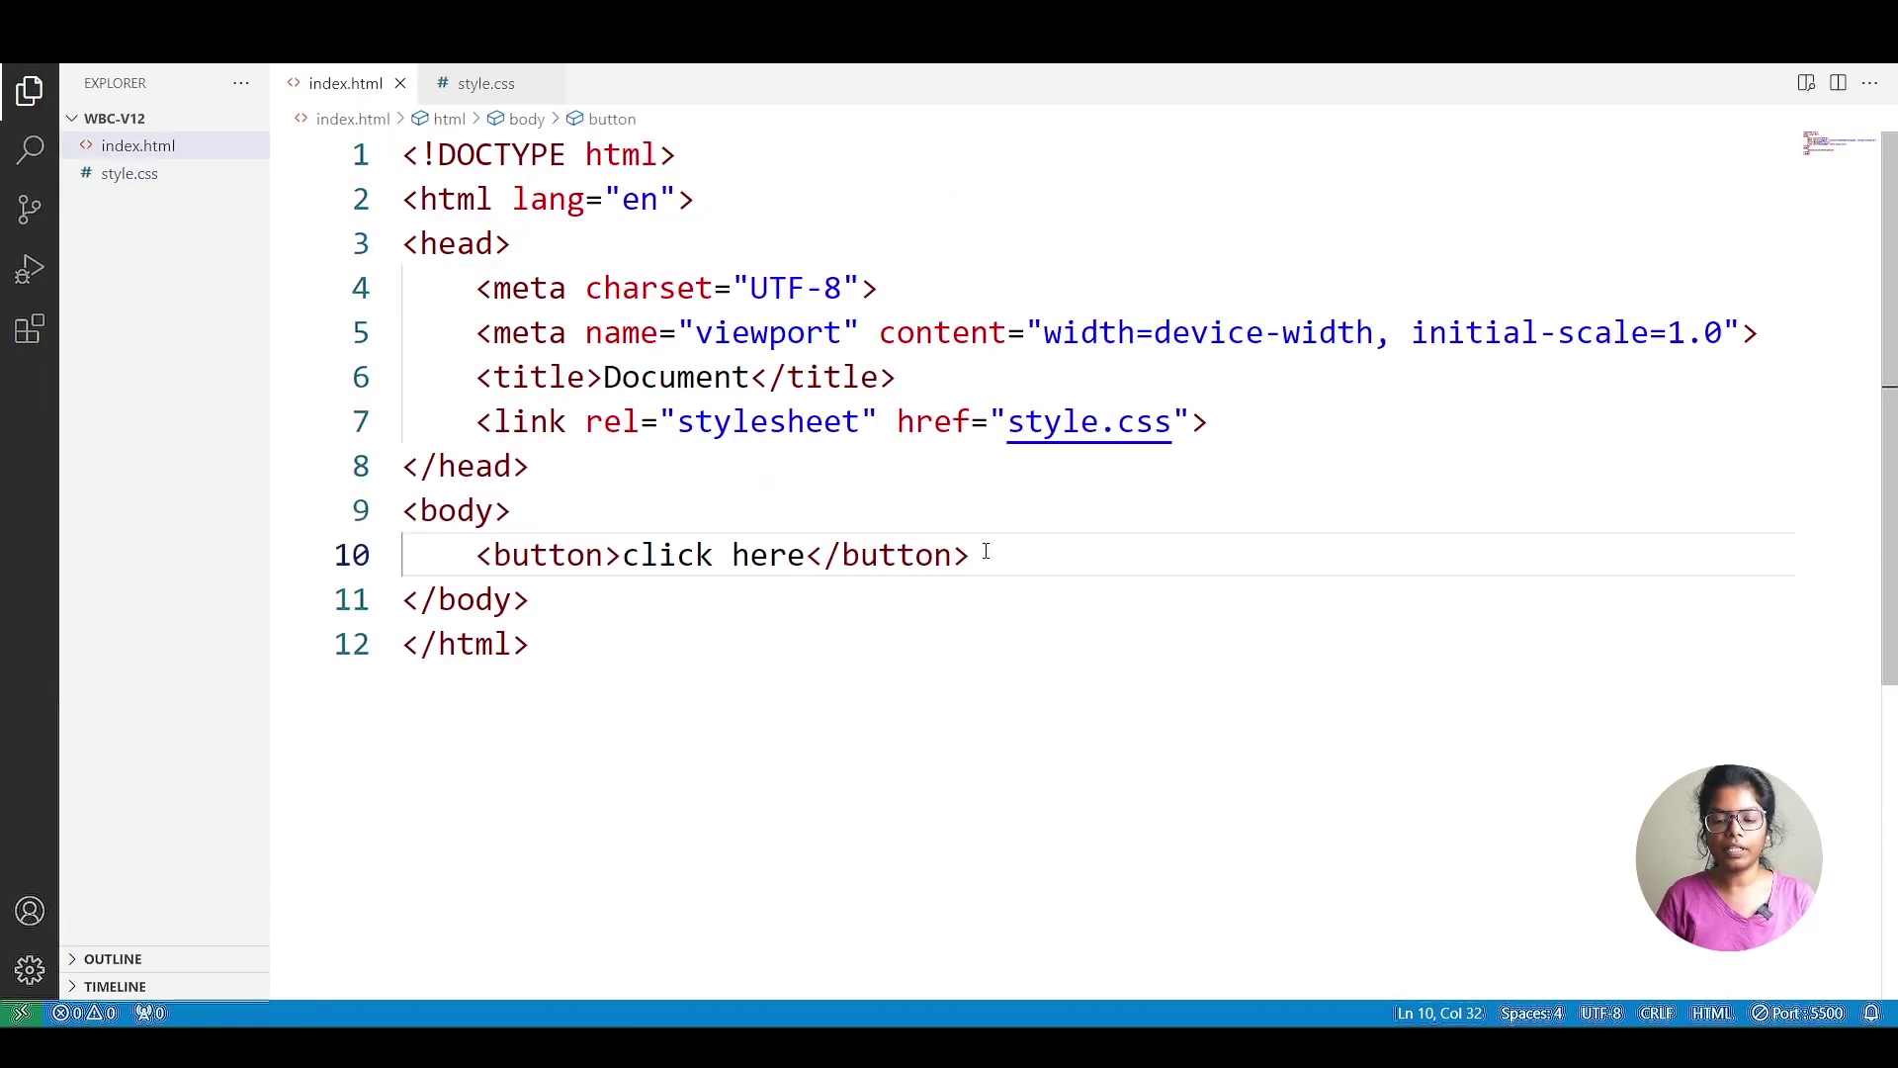
key("Return")
type("<h1>")
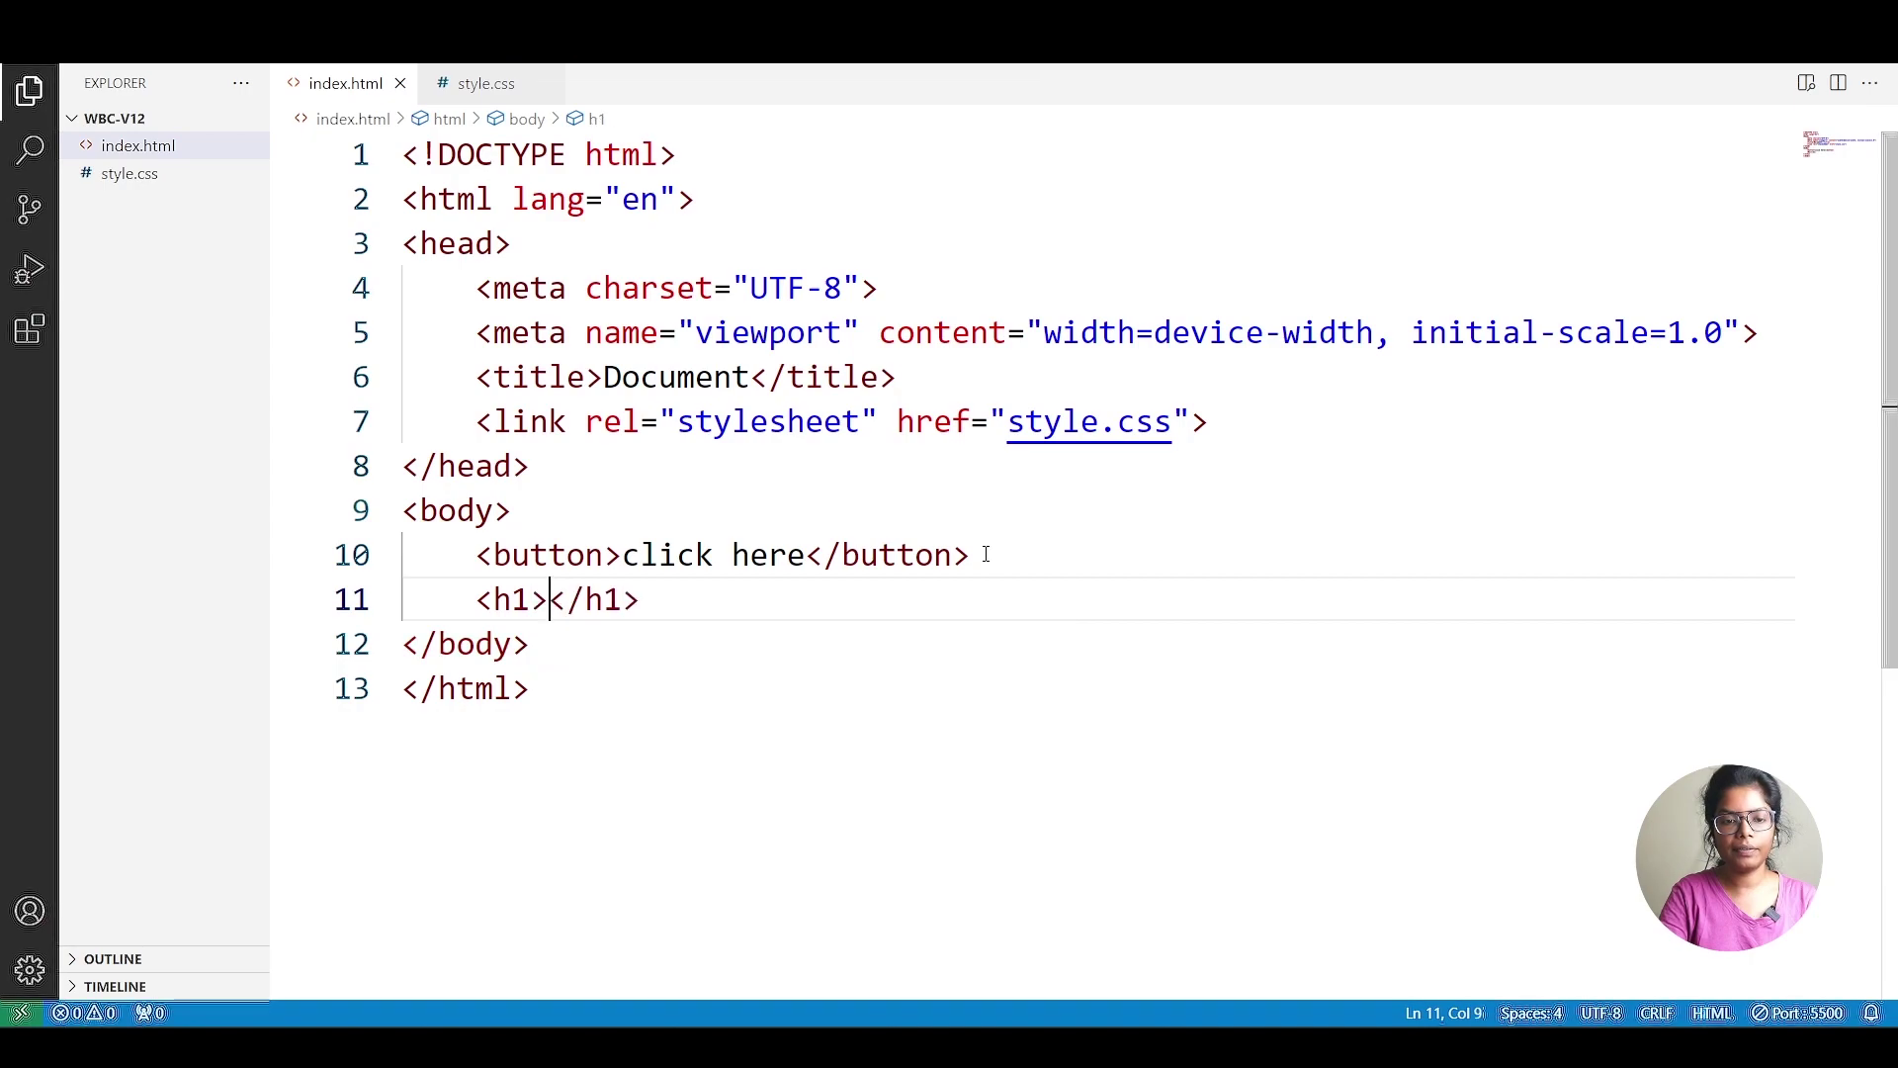
type(" sindhuja ")
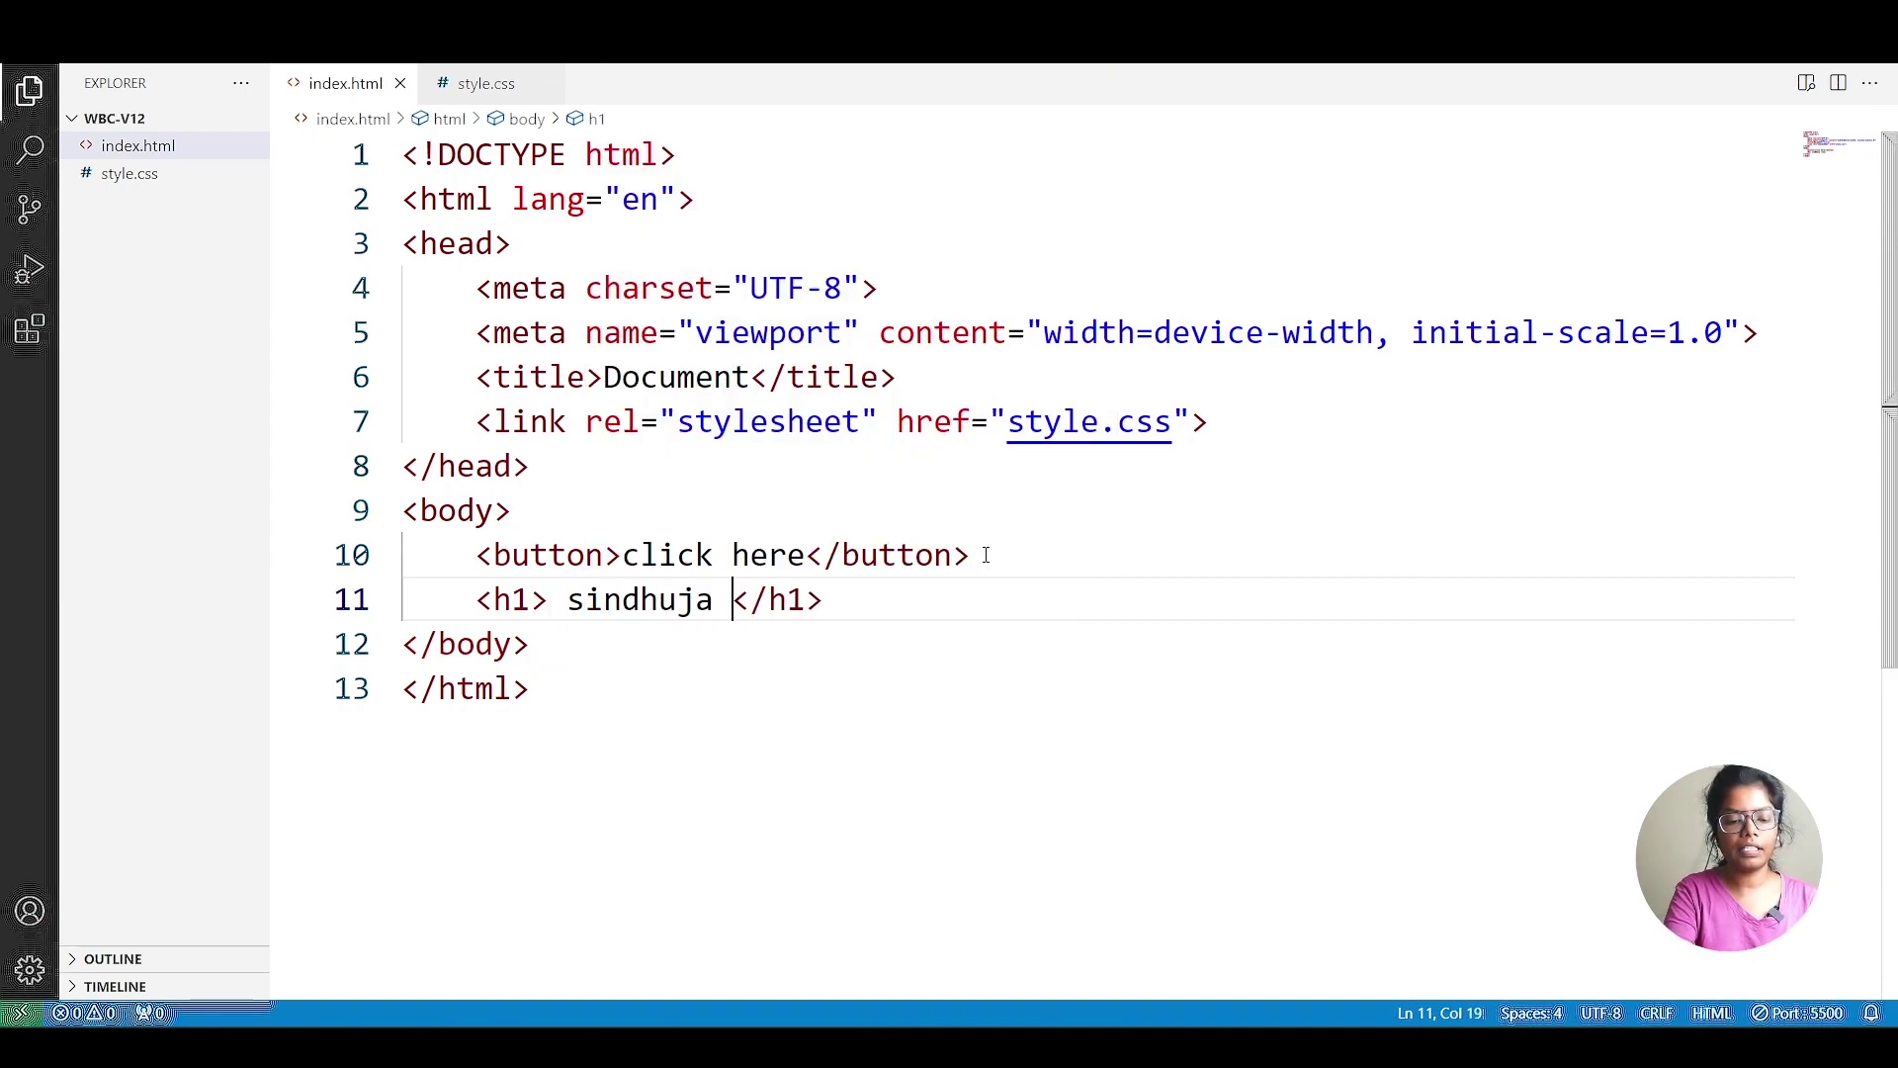
type("reddy")
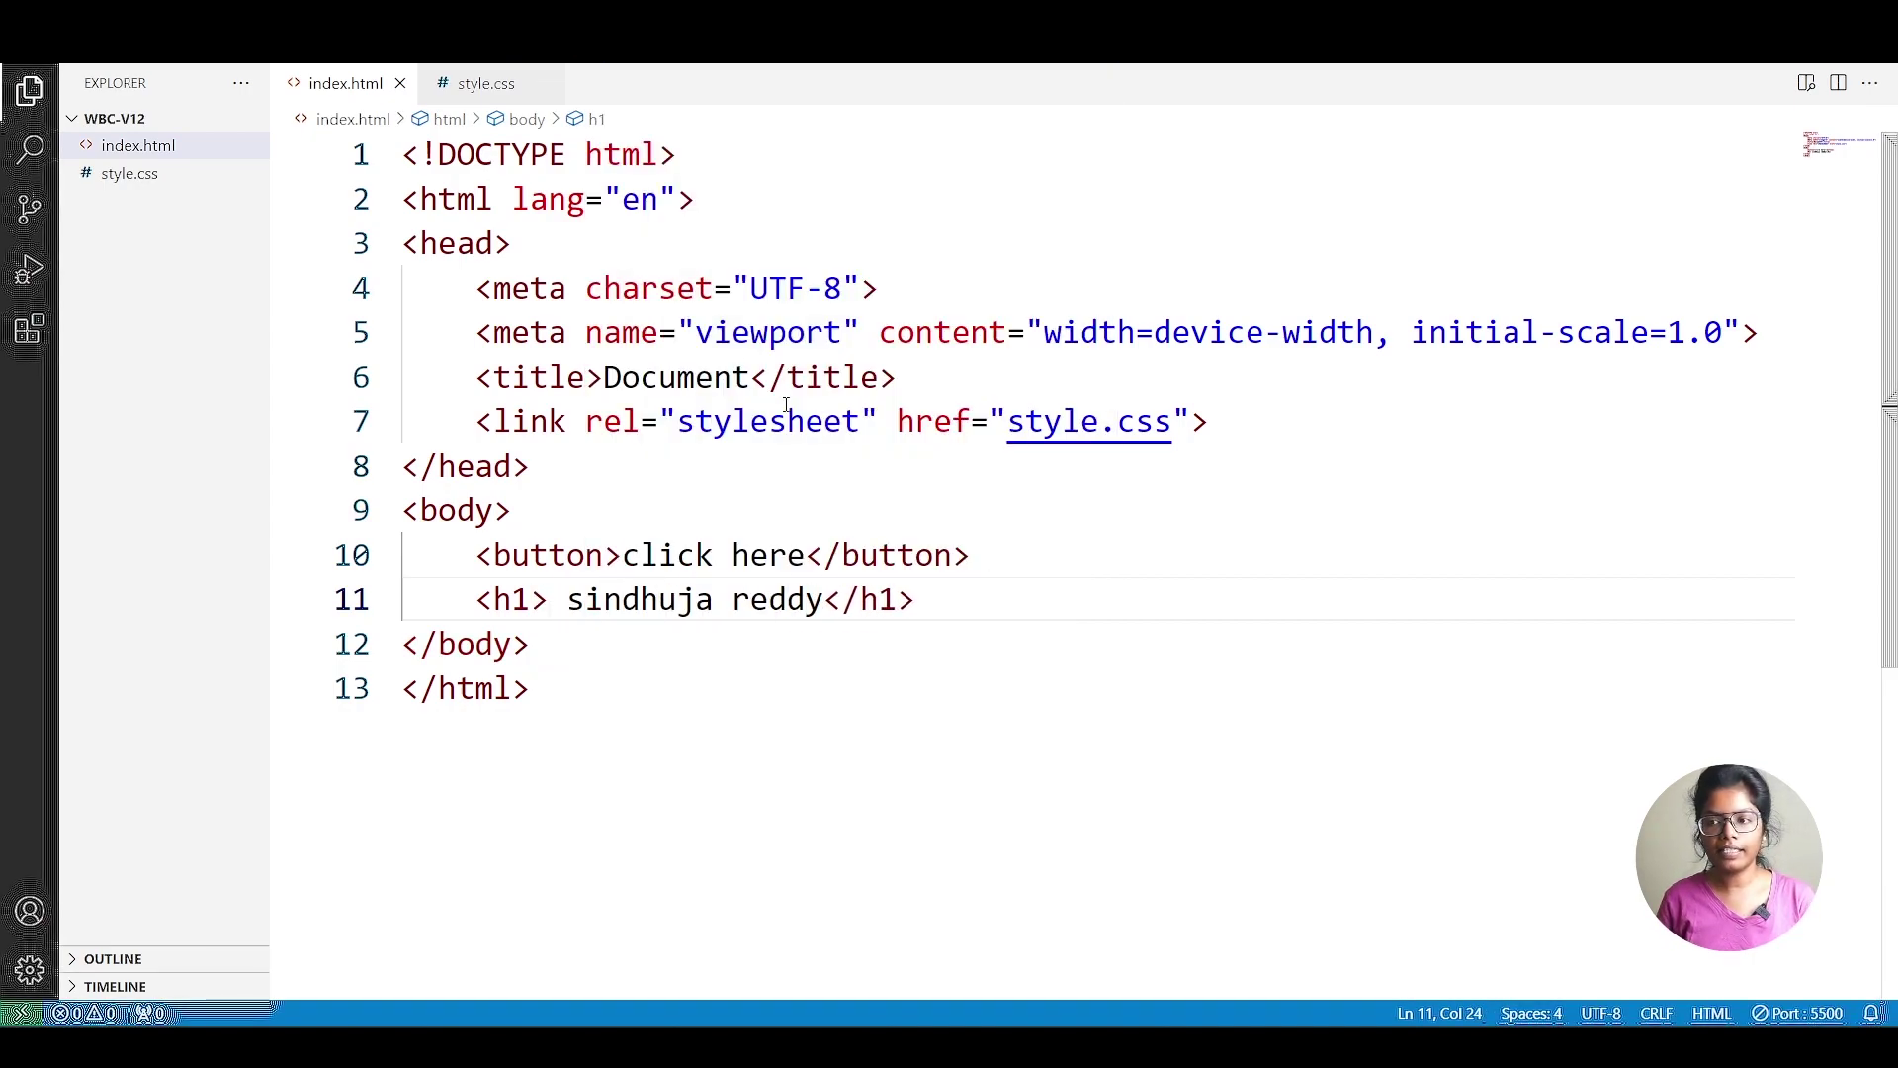
key("alt+Tab")
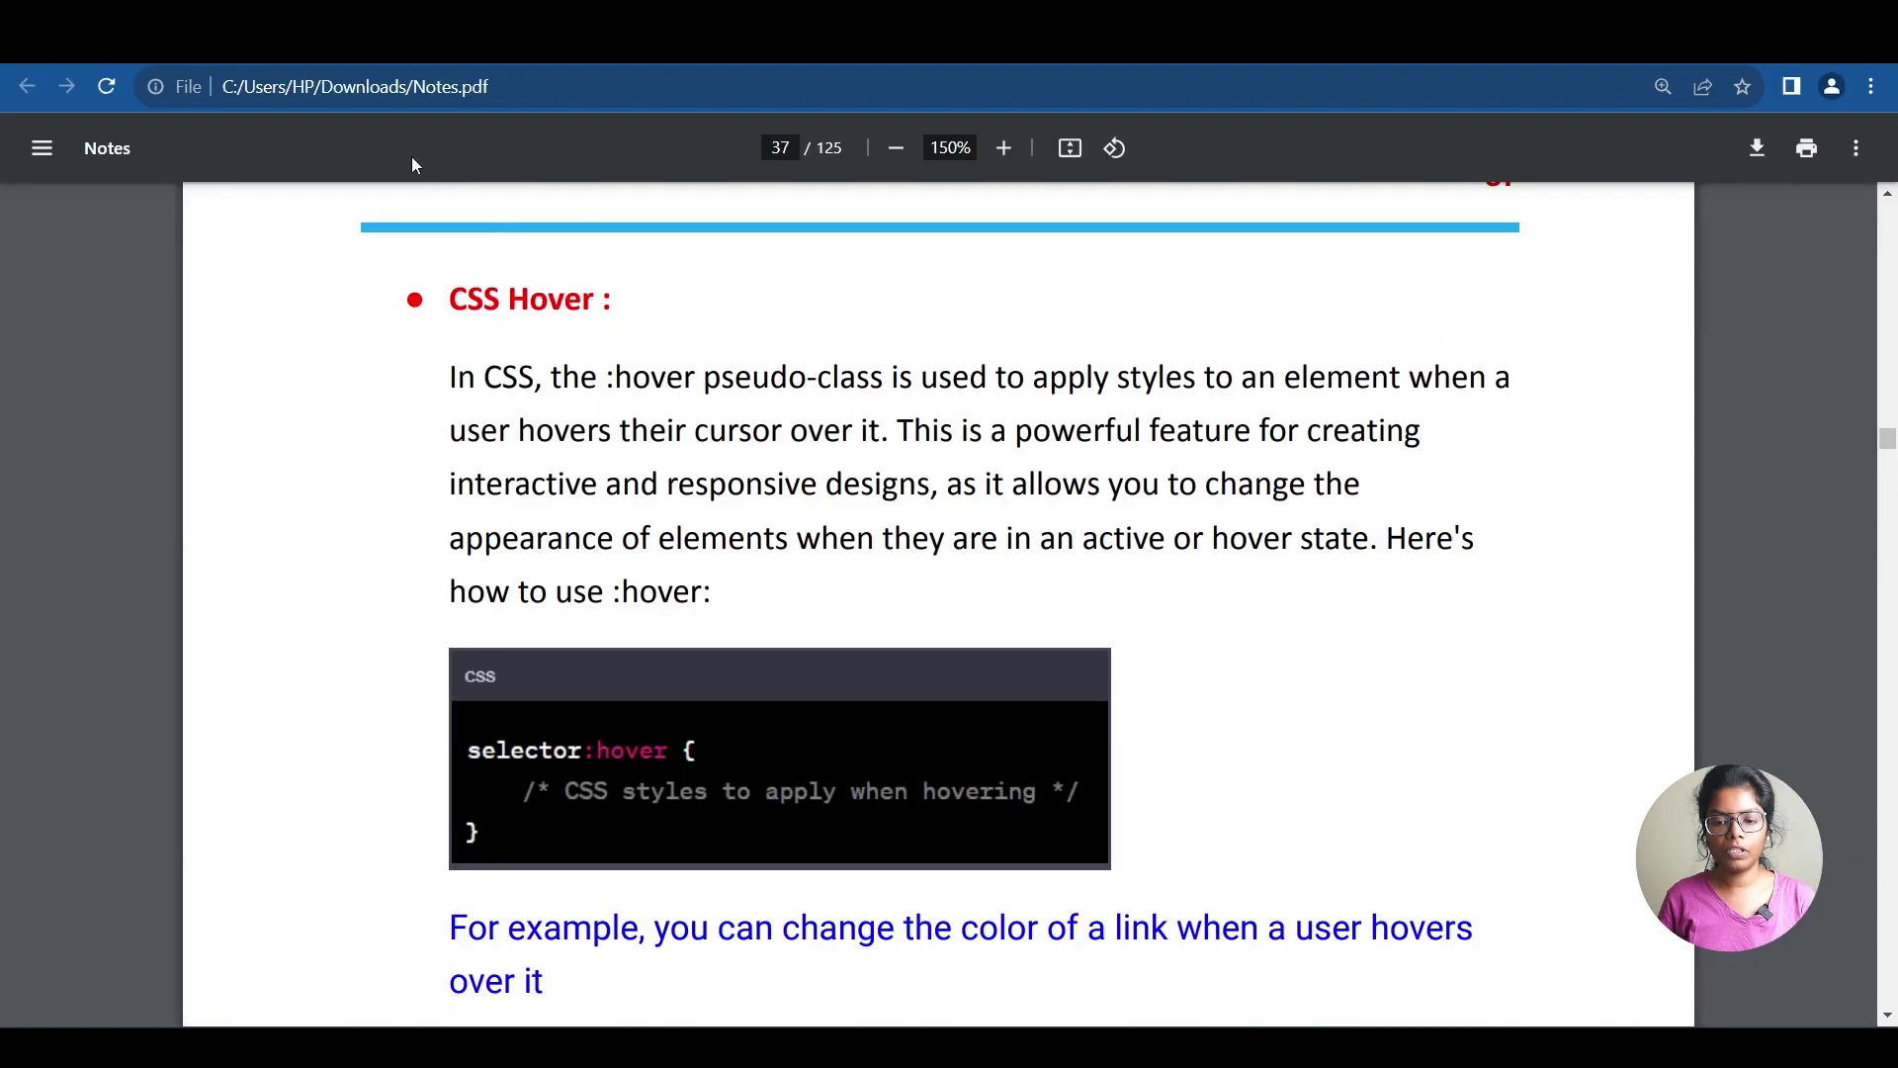
key("ctrl+Tab")
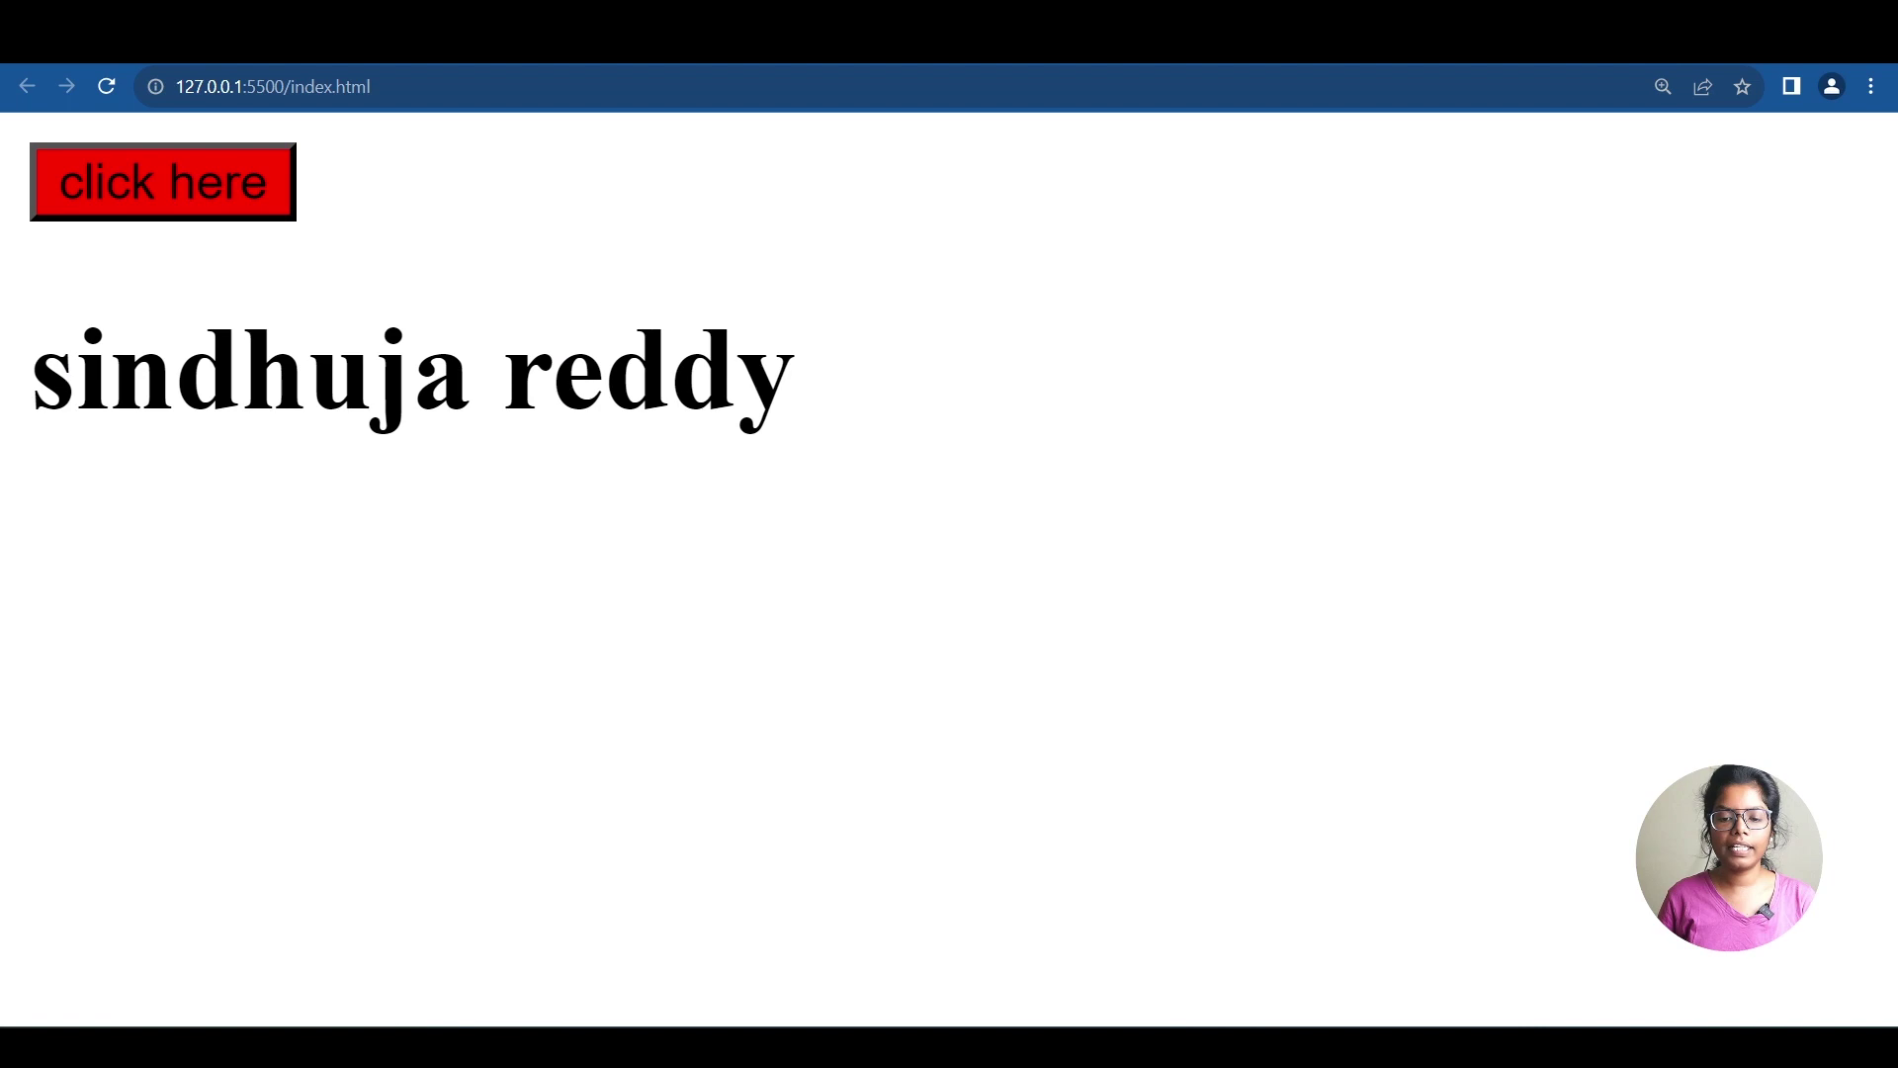
key("alt+Tab")
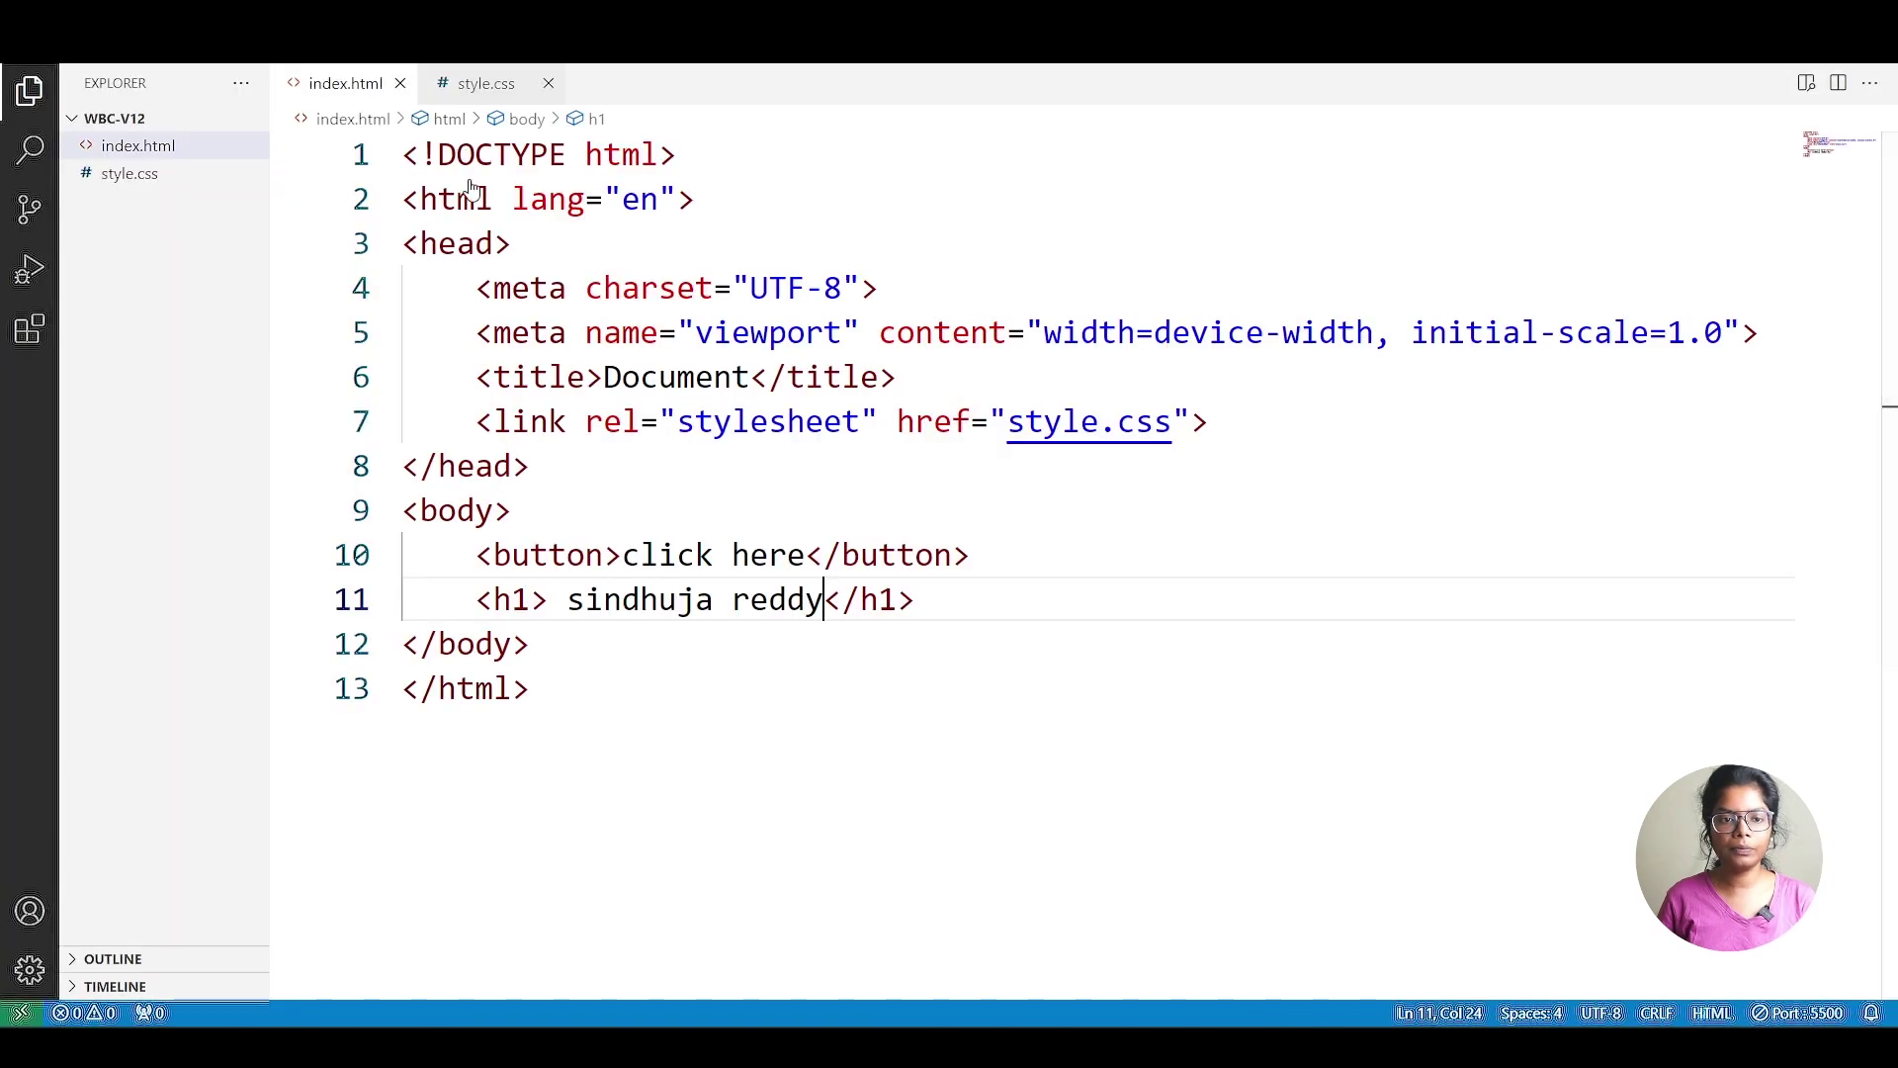
Start an h1:hover rule below the button rules in style.css.
left_click(484, 84)
left_click(518, 374)
key("Return")
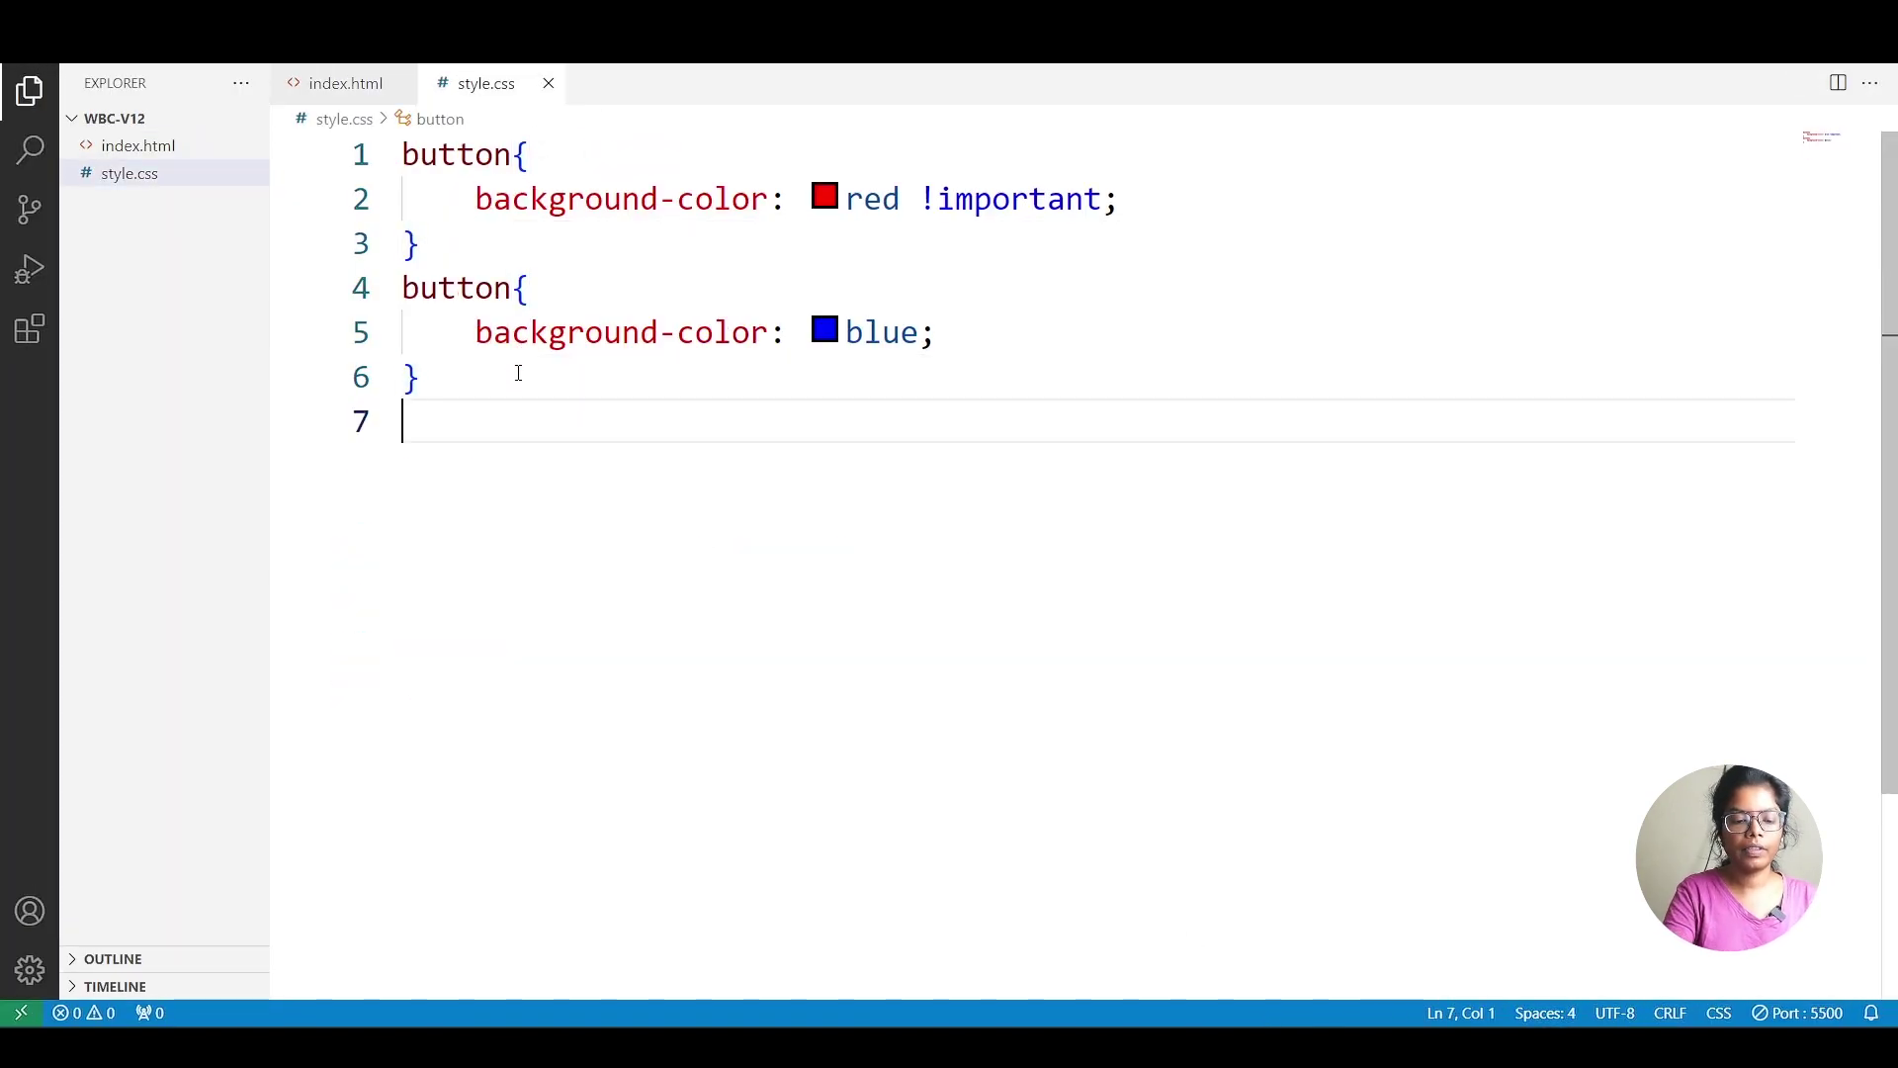
type("h1{")
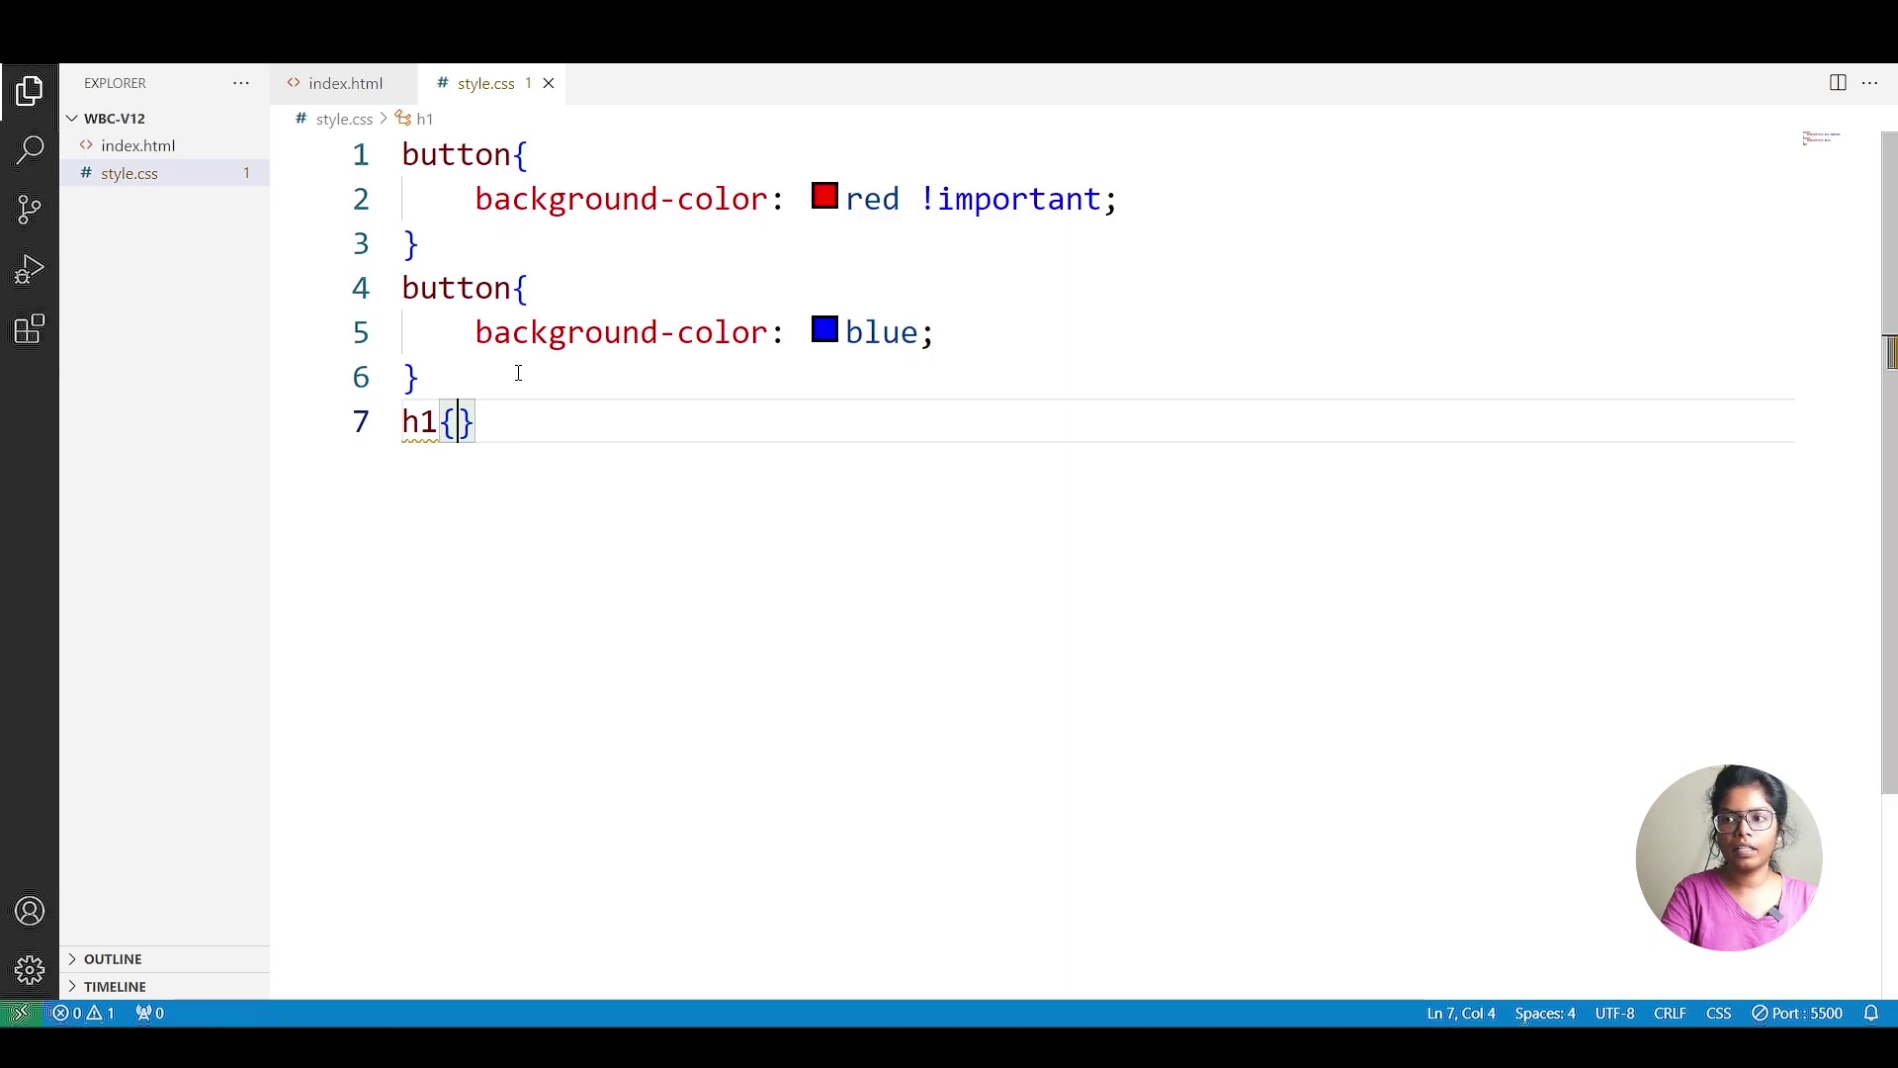
key("Return")
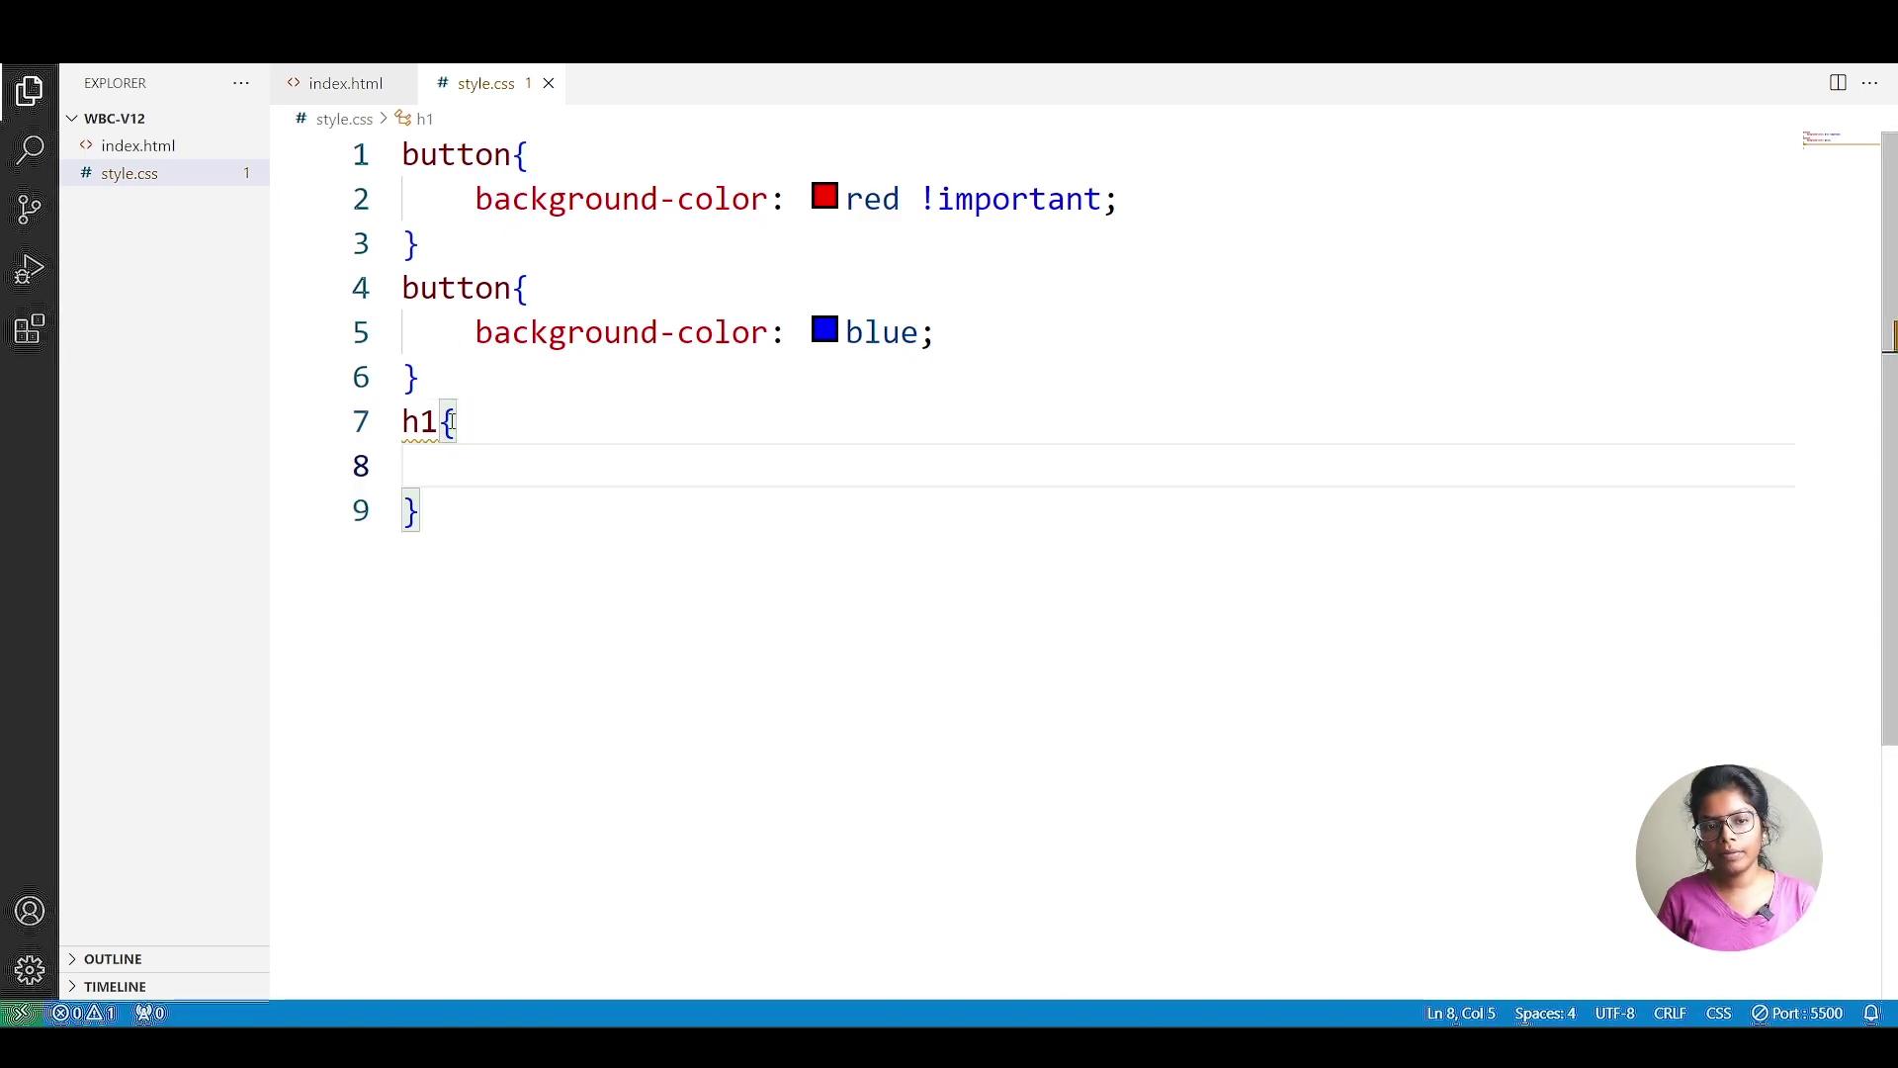
left_click(439, 421)
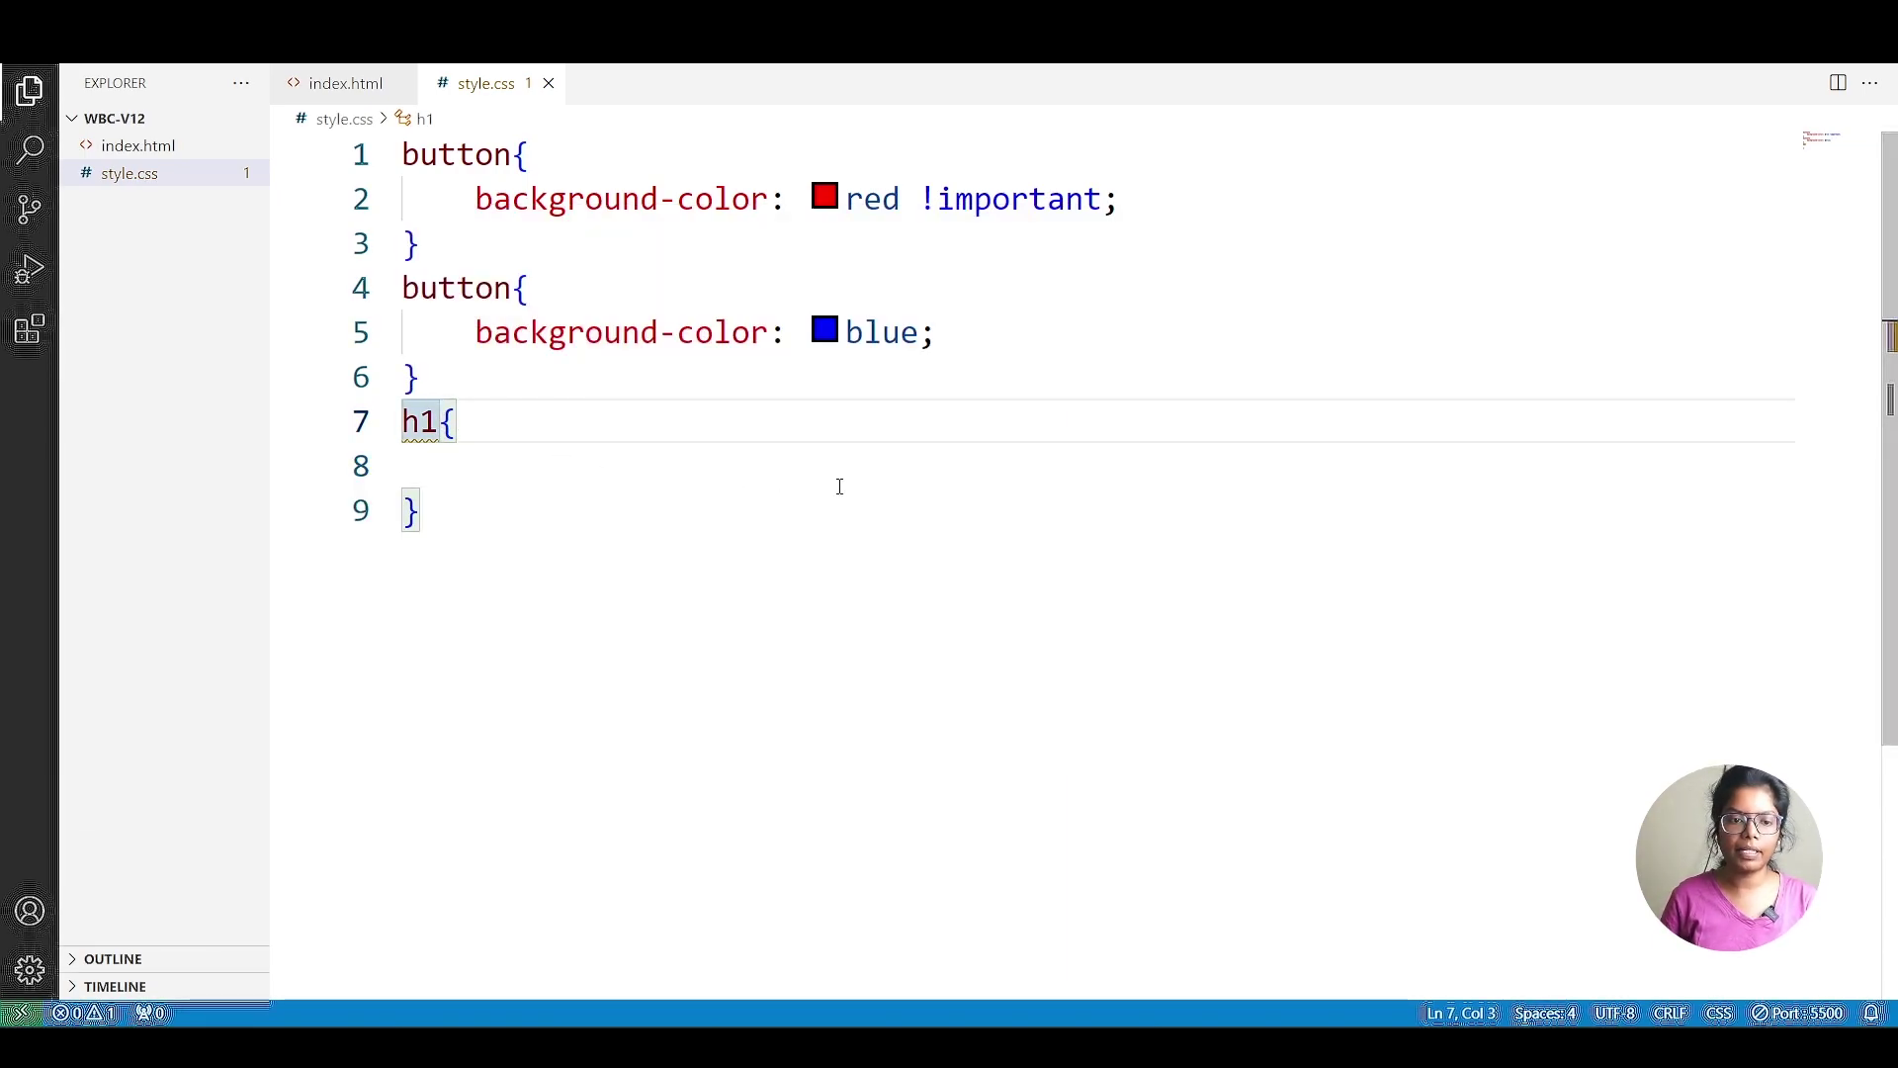
type(":")
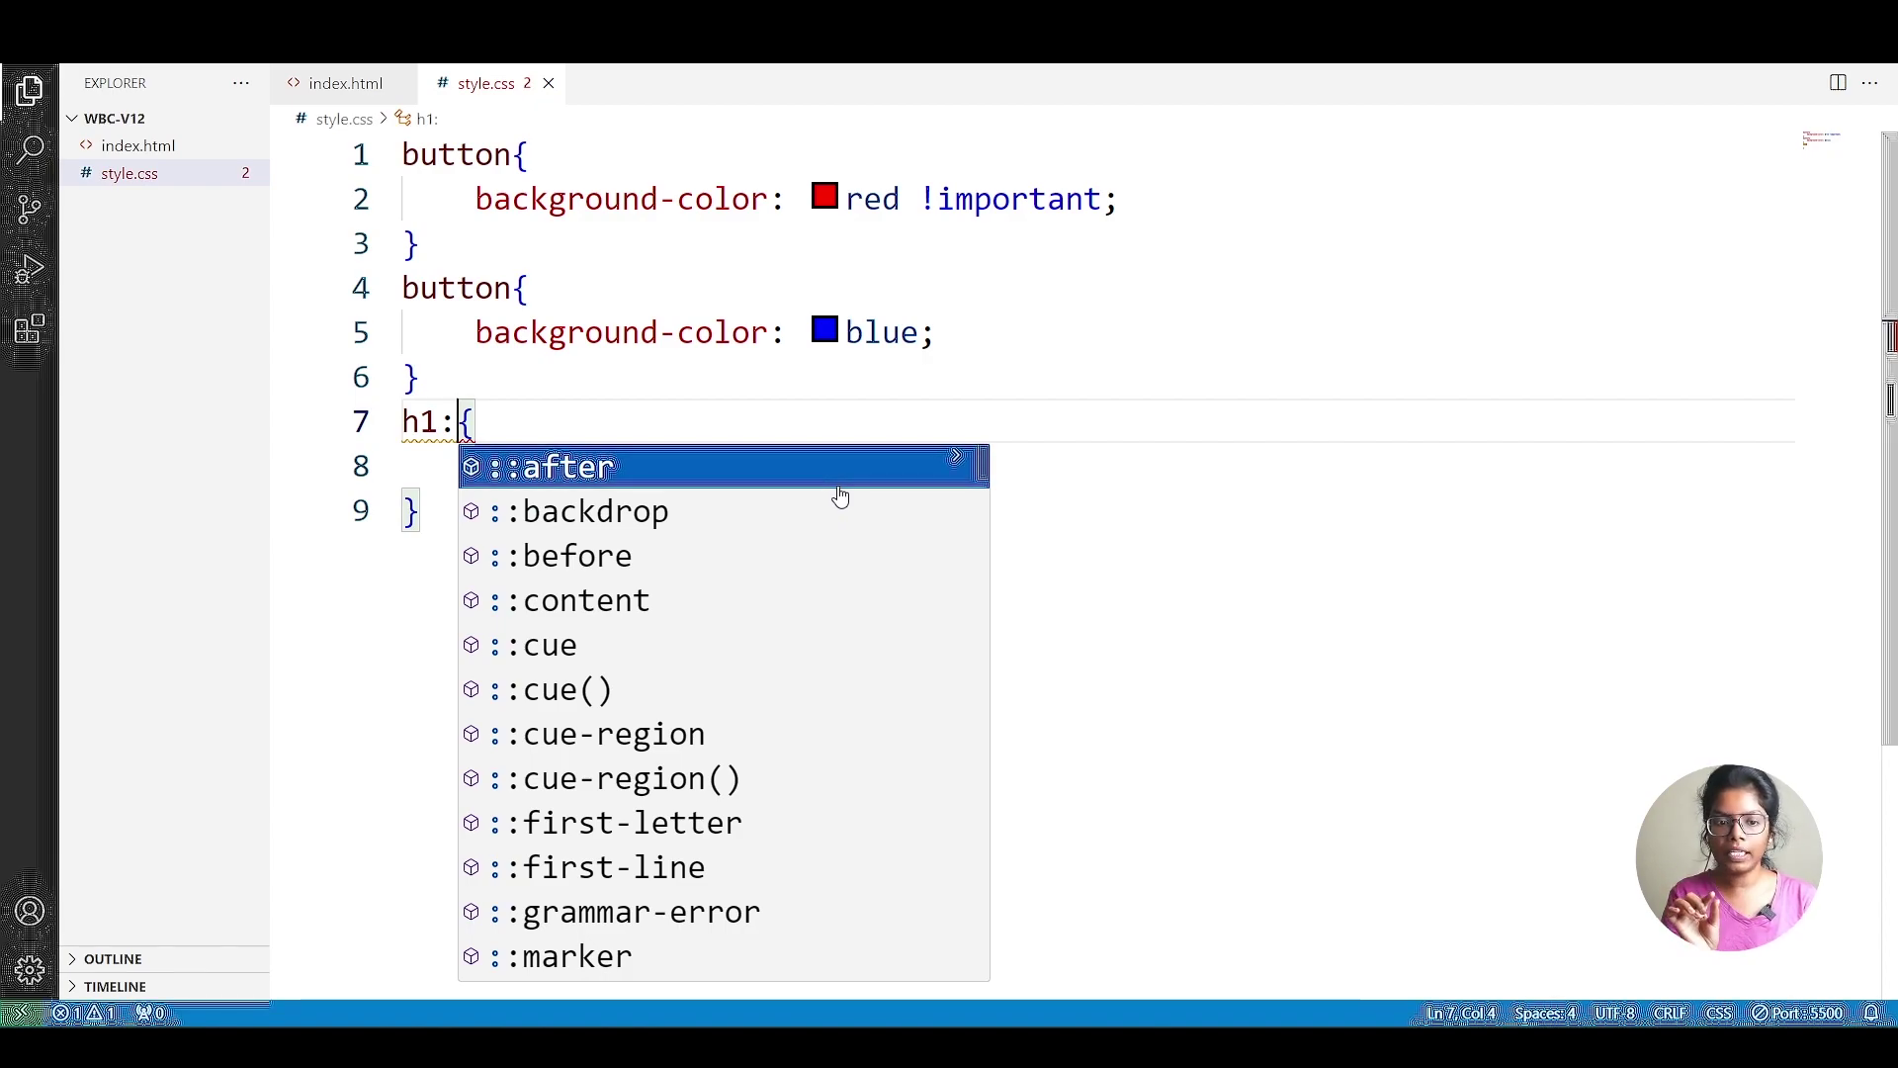
type("ho")
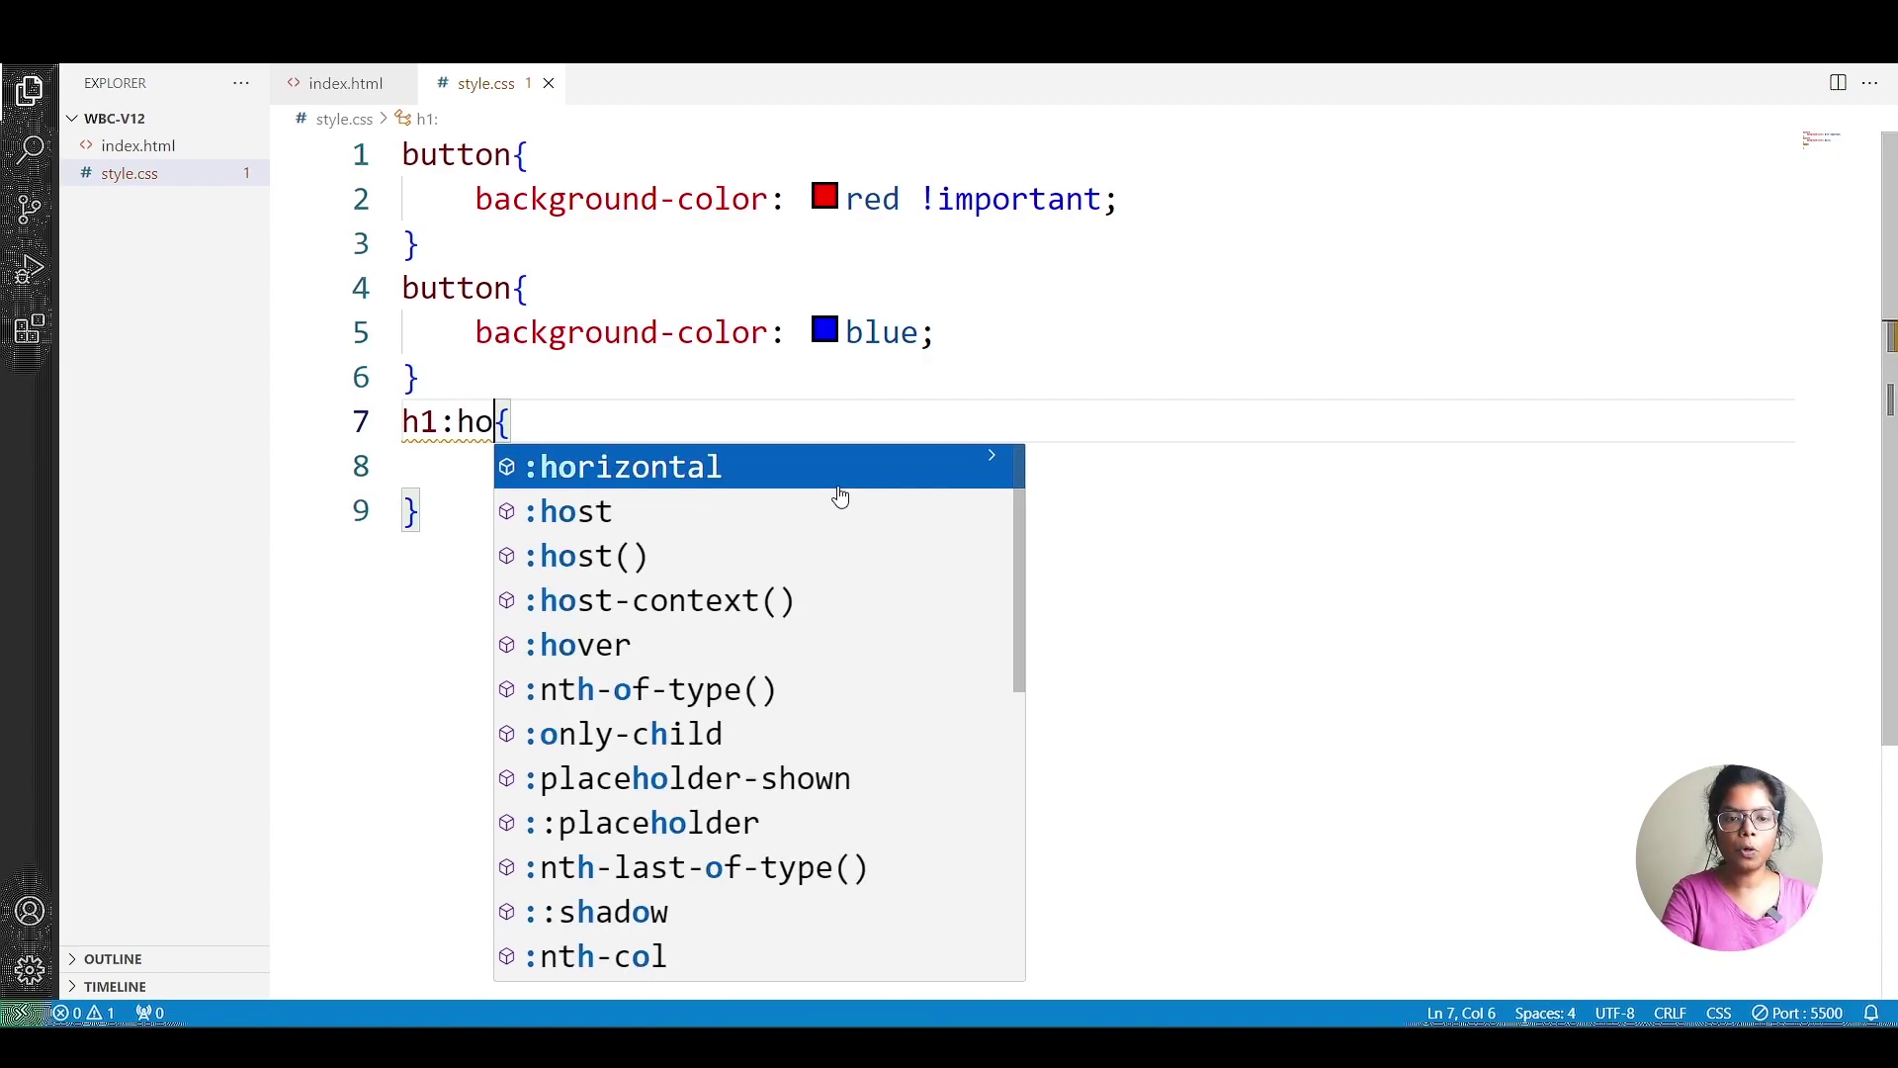
type("ver")
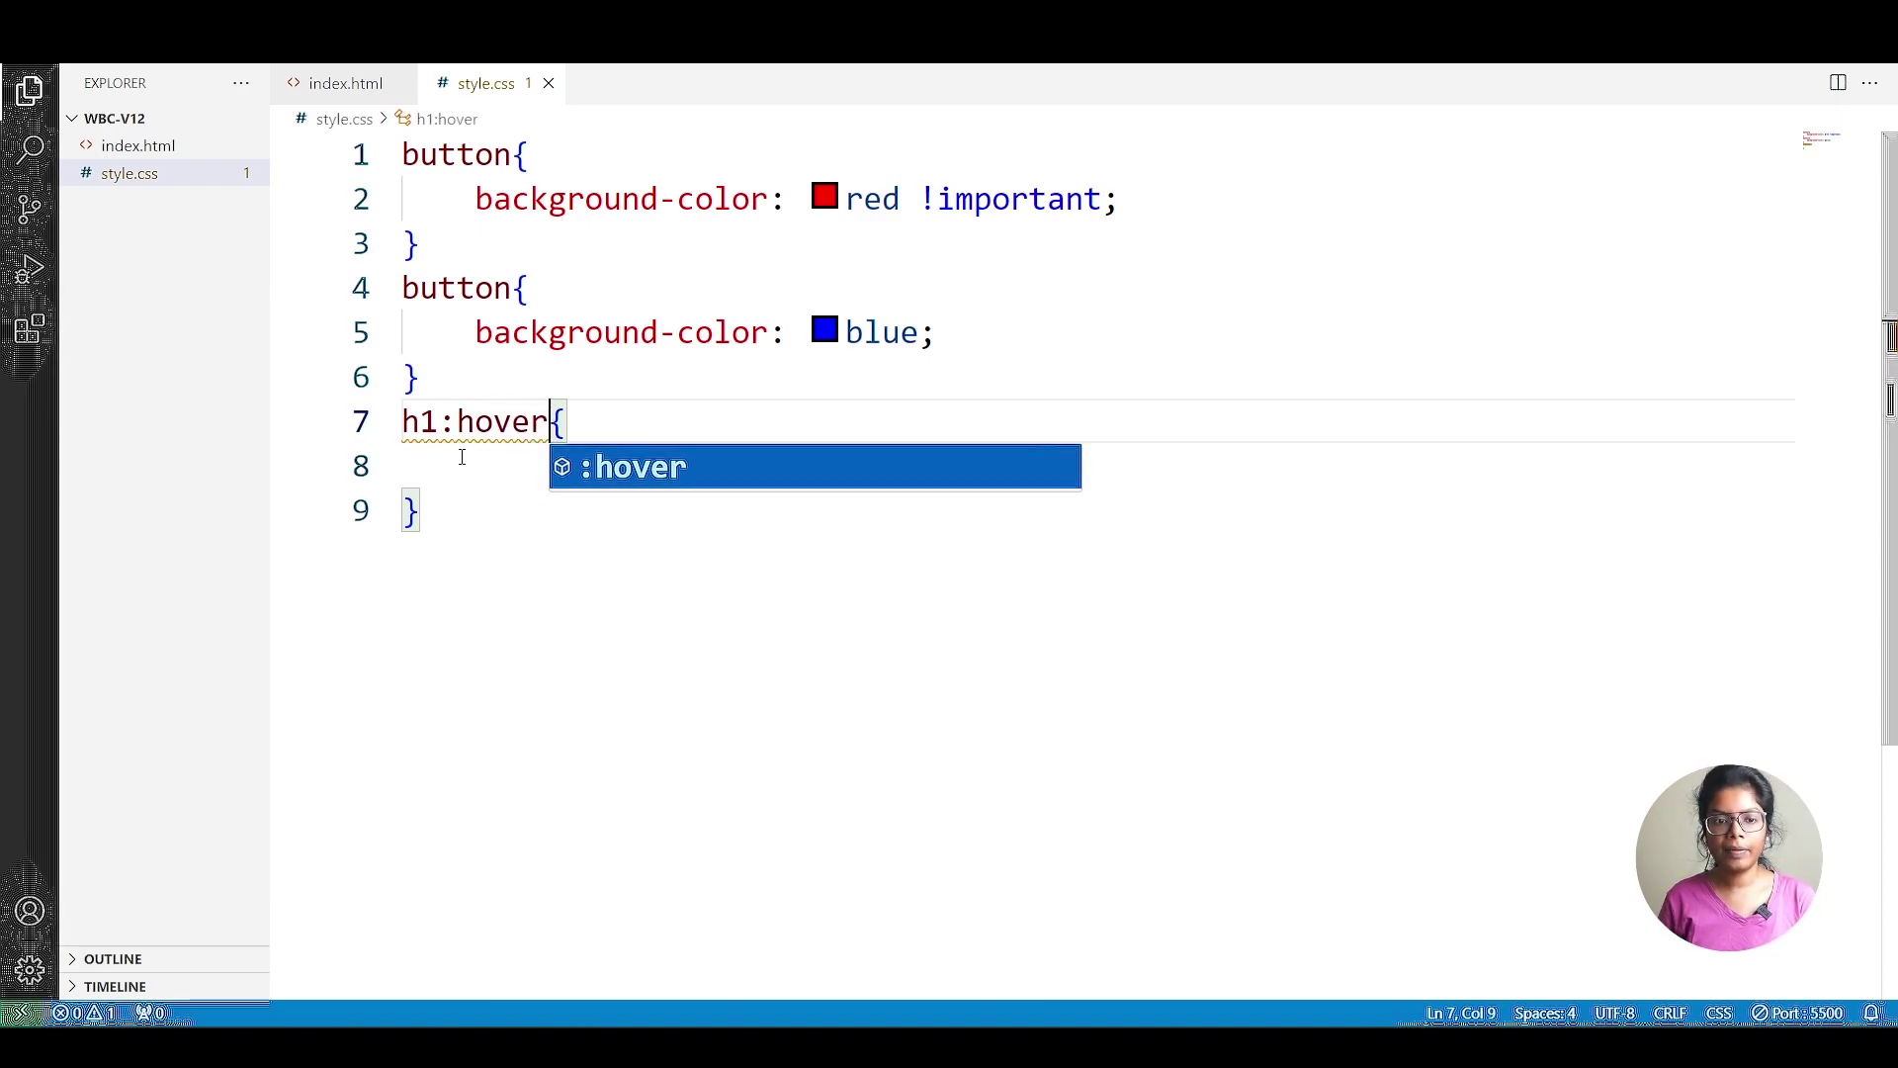
Give h1:hover background-color green and color white, save, and view in Chrome.
left_click(460, 468)
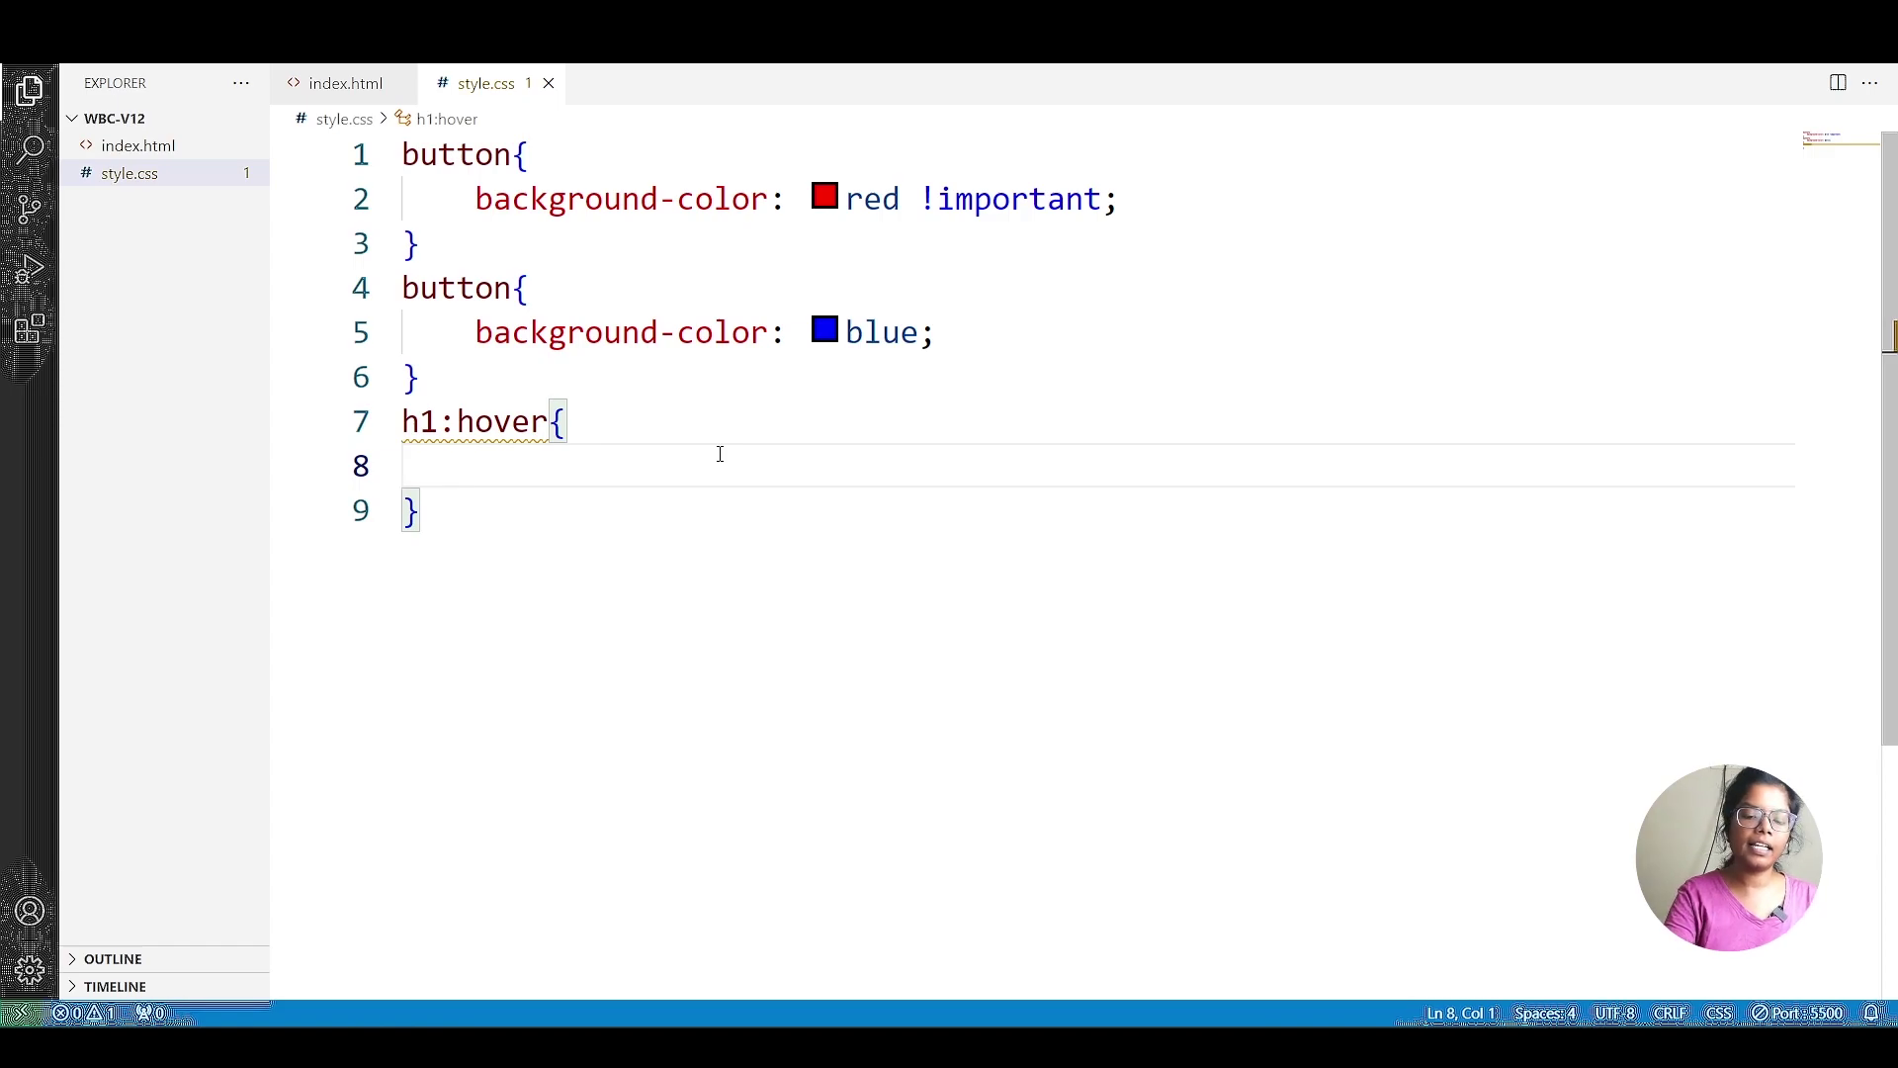
type("col")
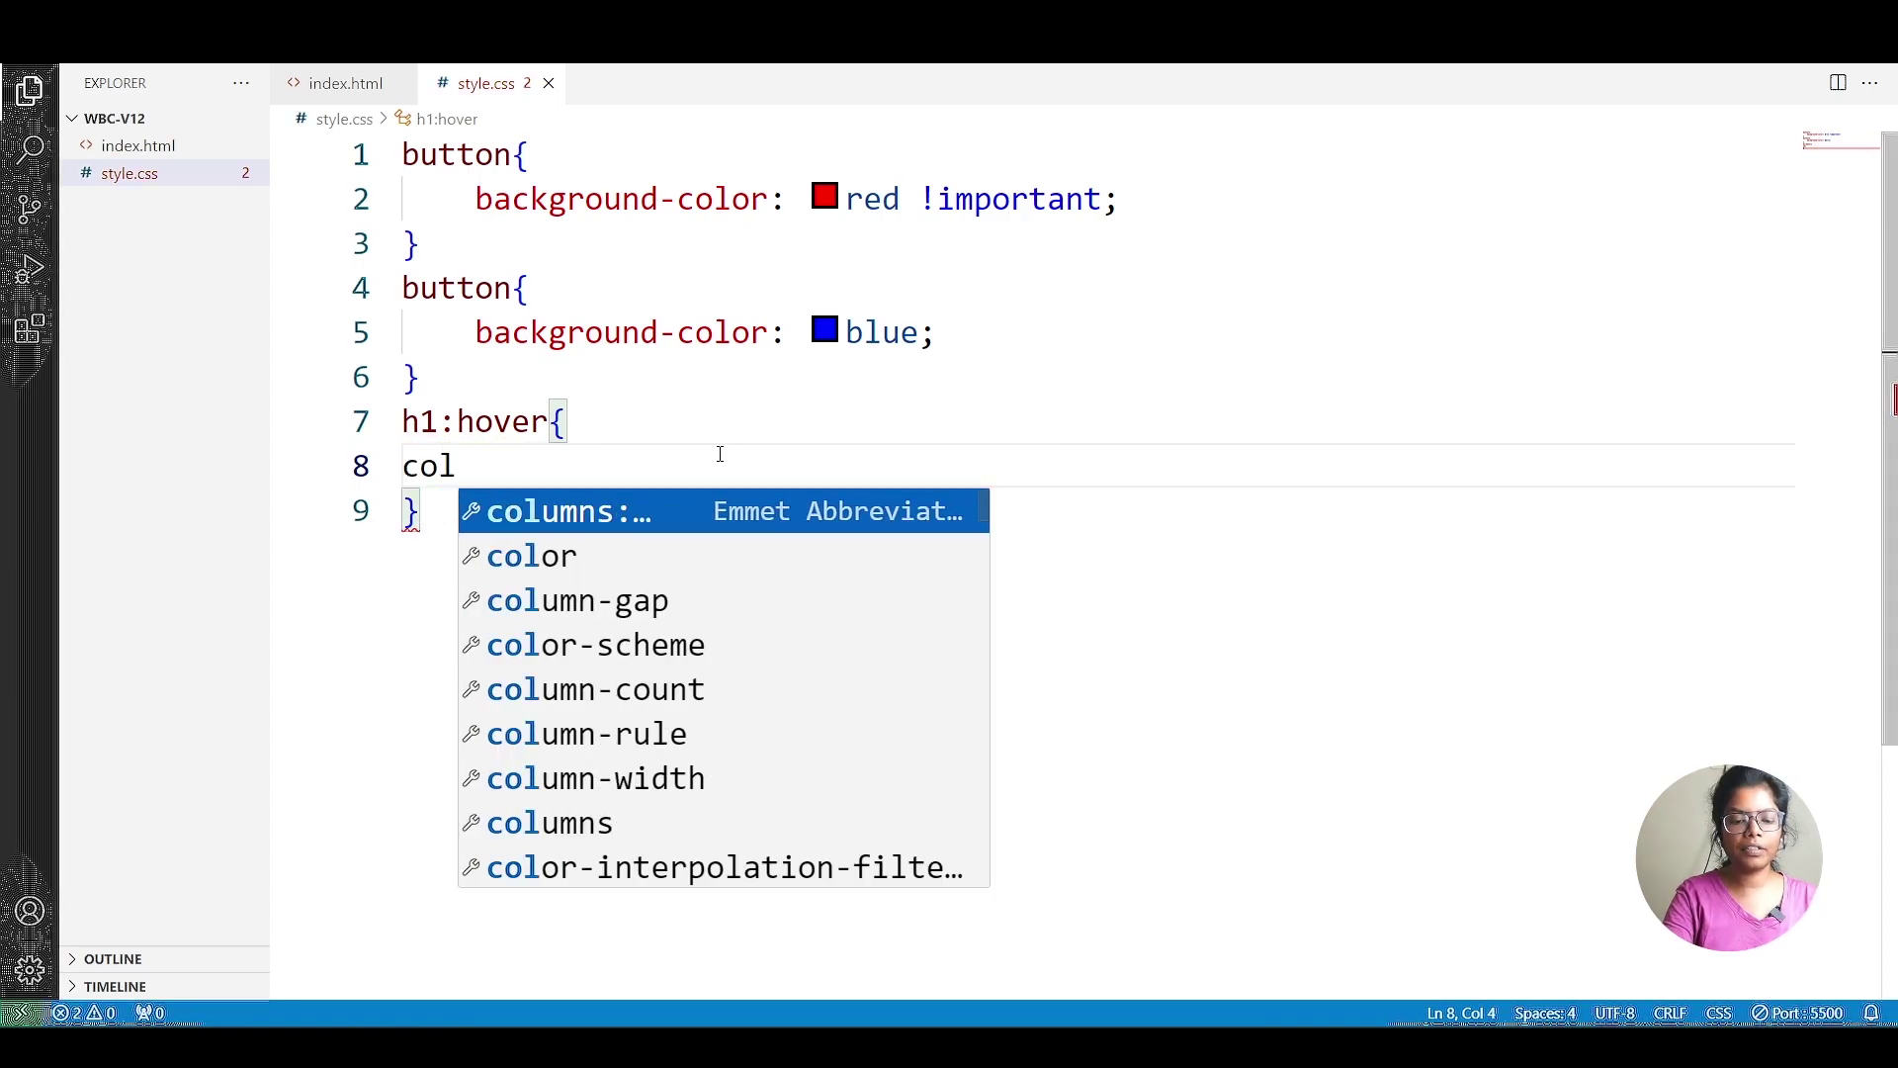
key("BackSpace")
key("BackSpace")
key("BackSpace")
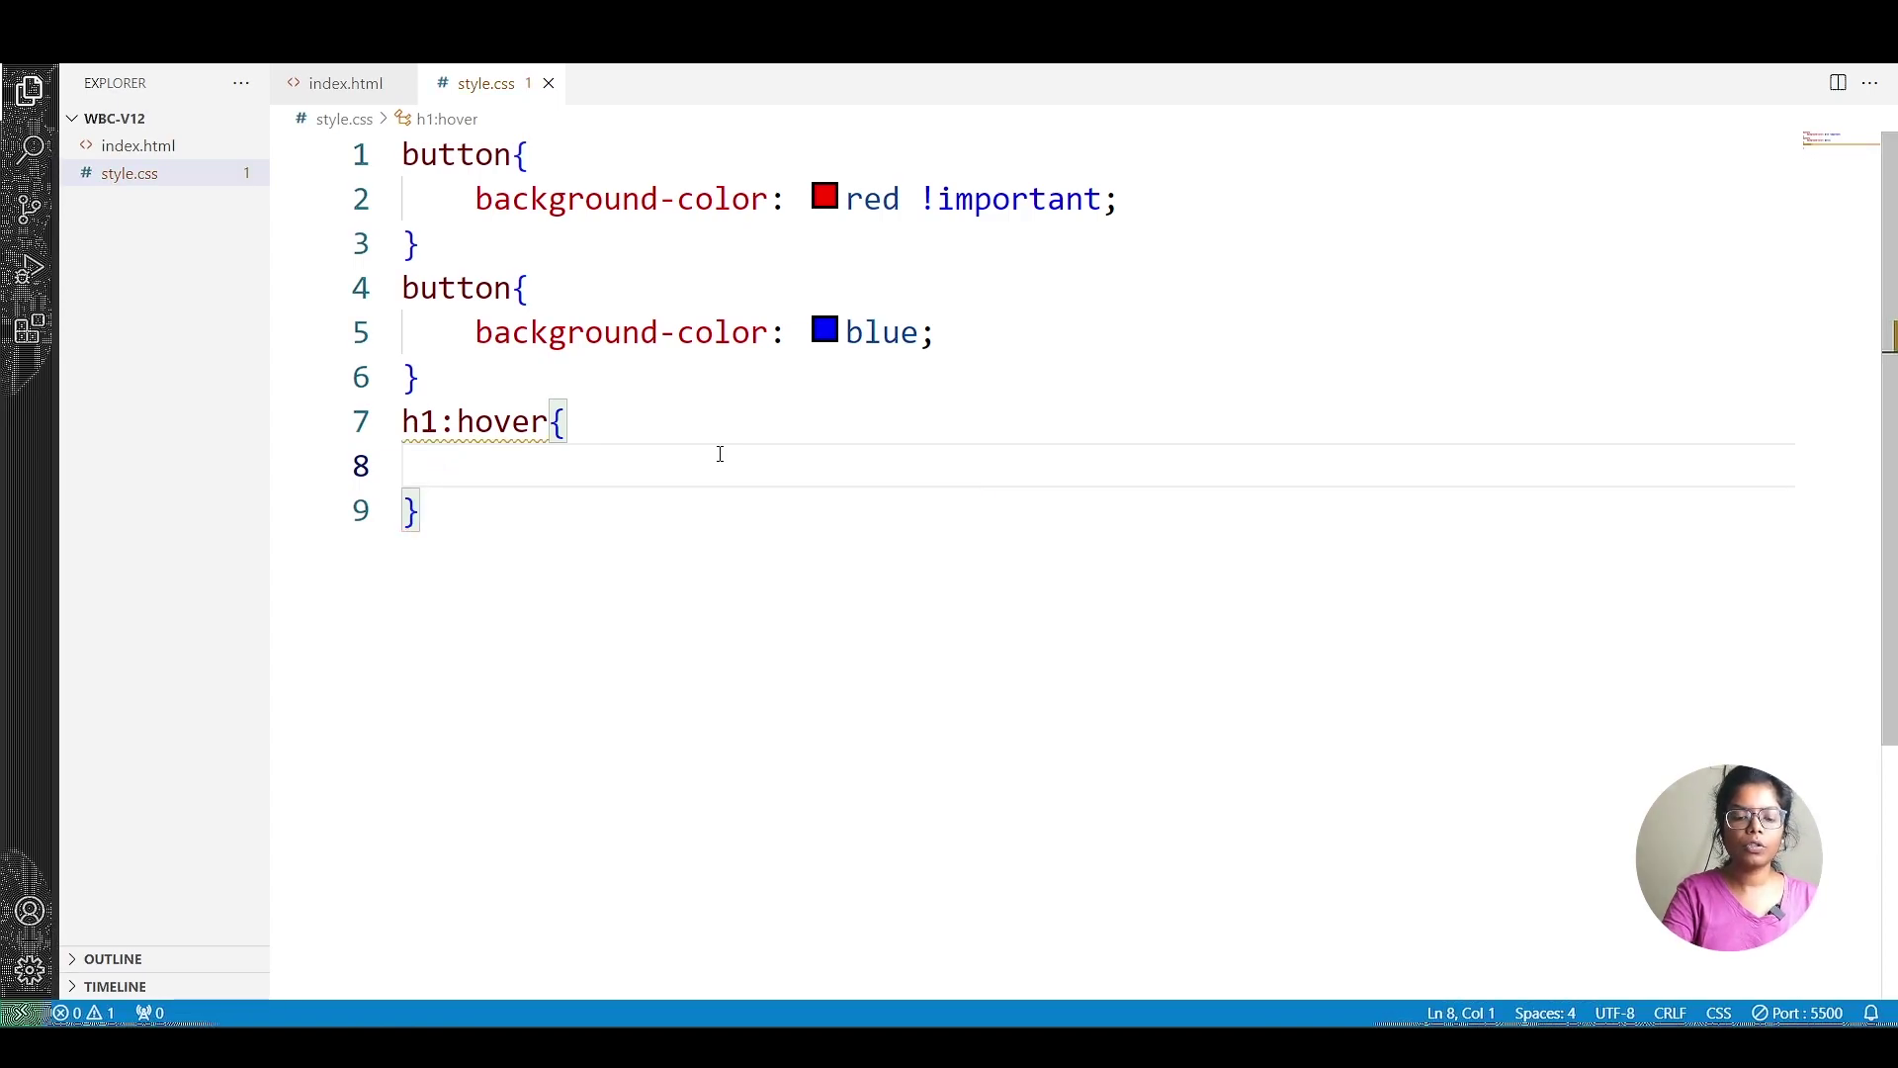
type("back")
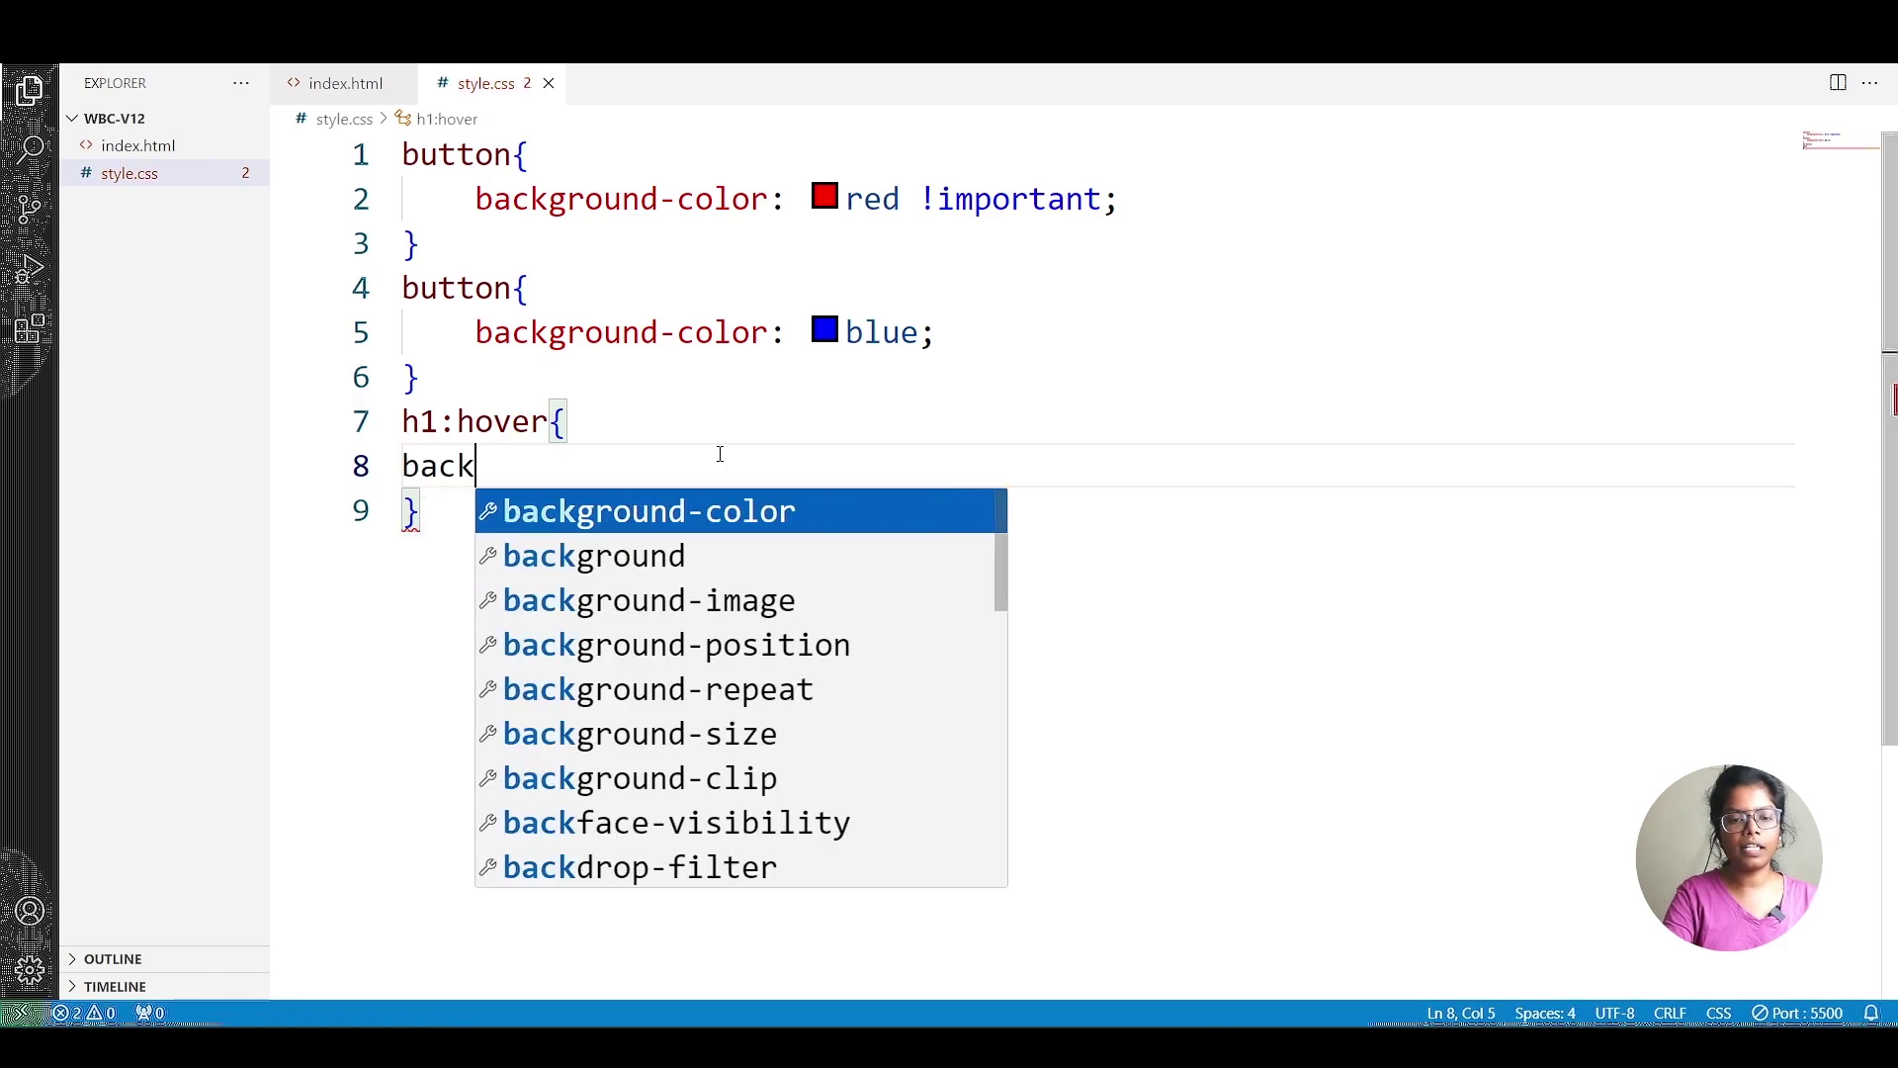
key("Return")
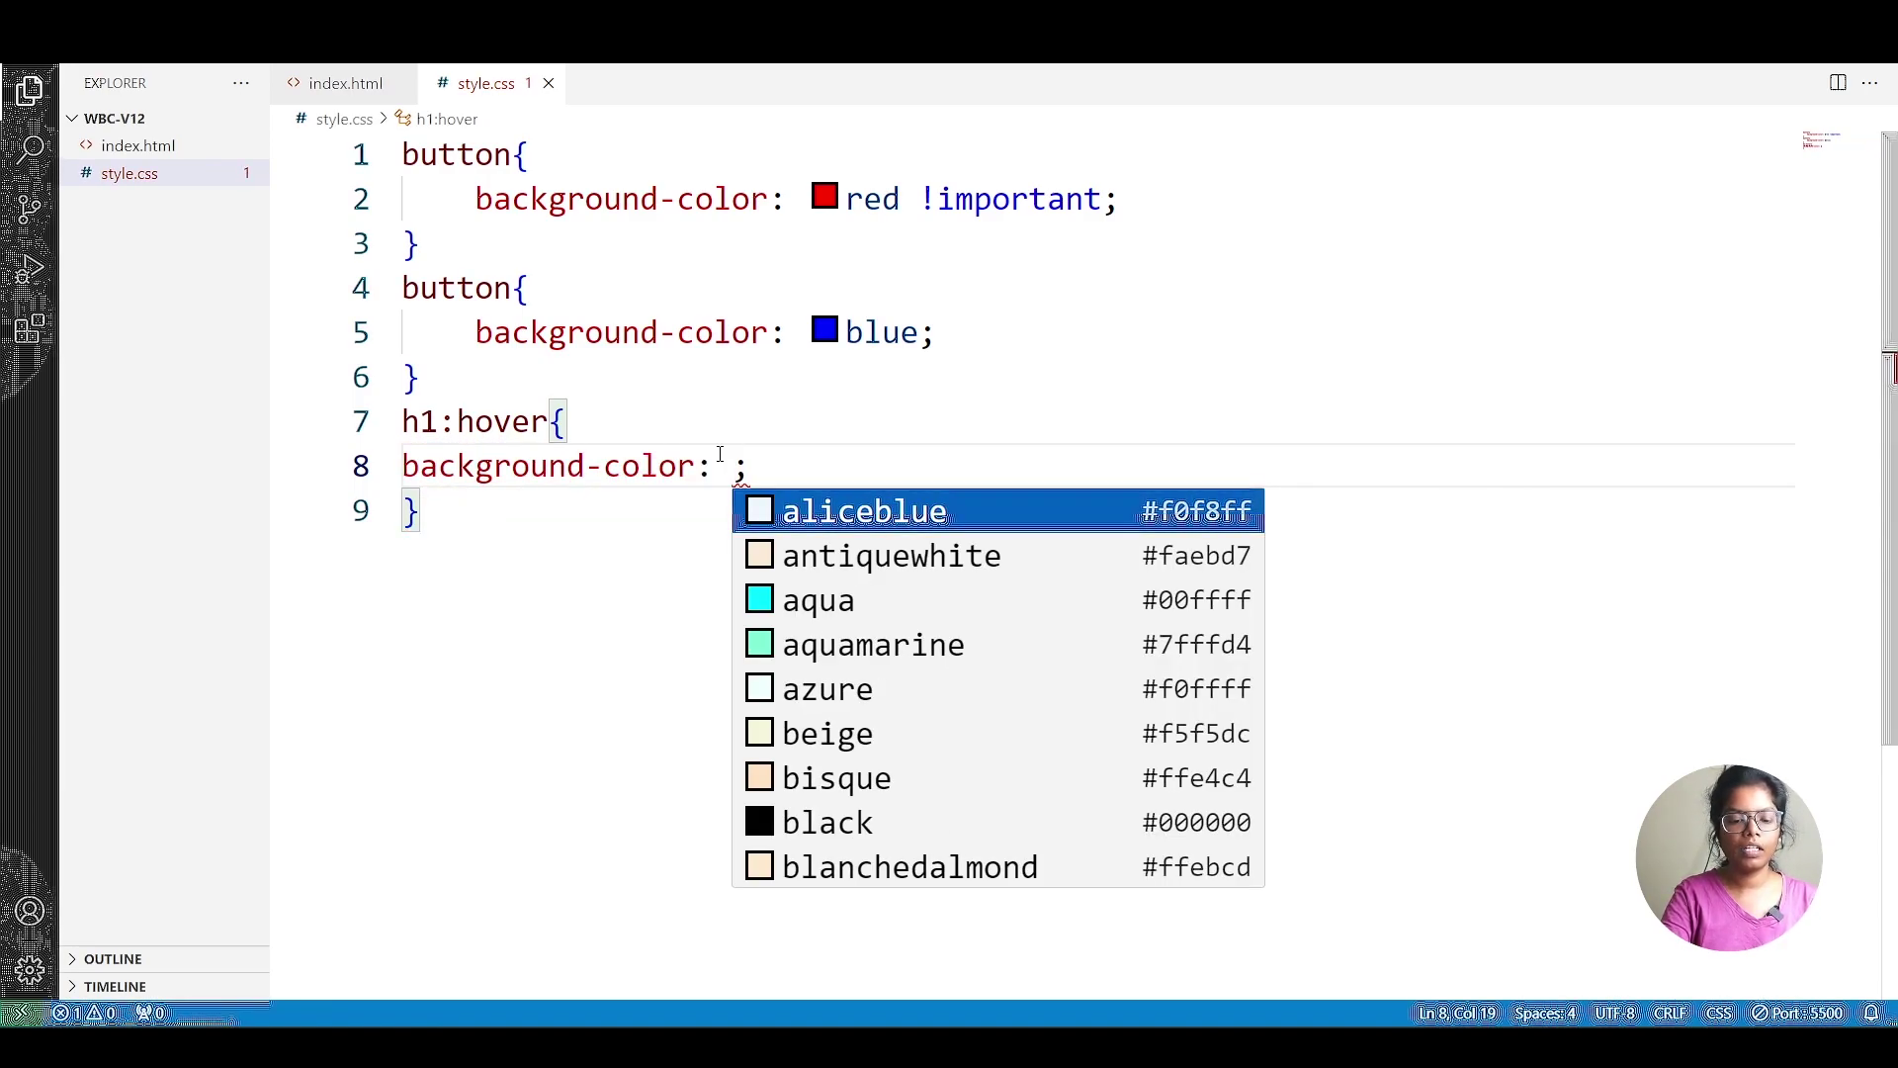
type("green")
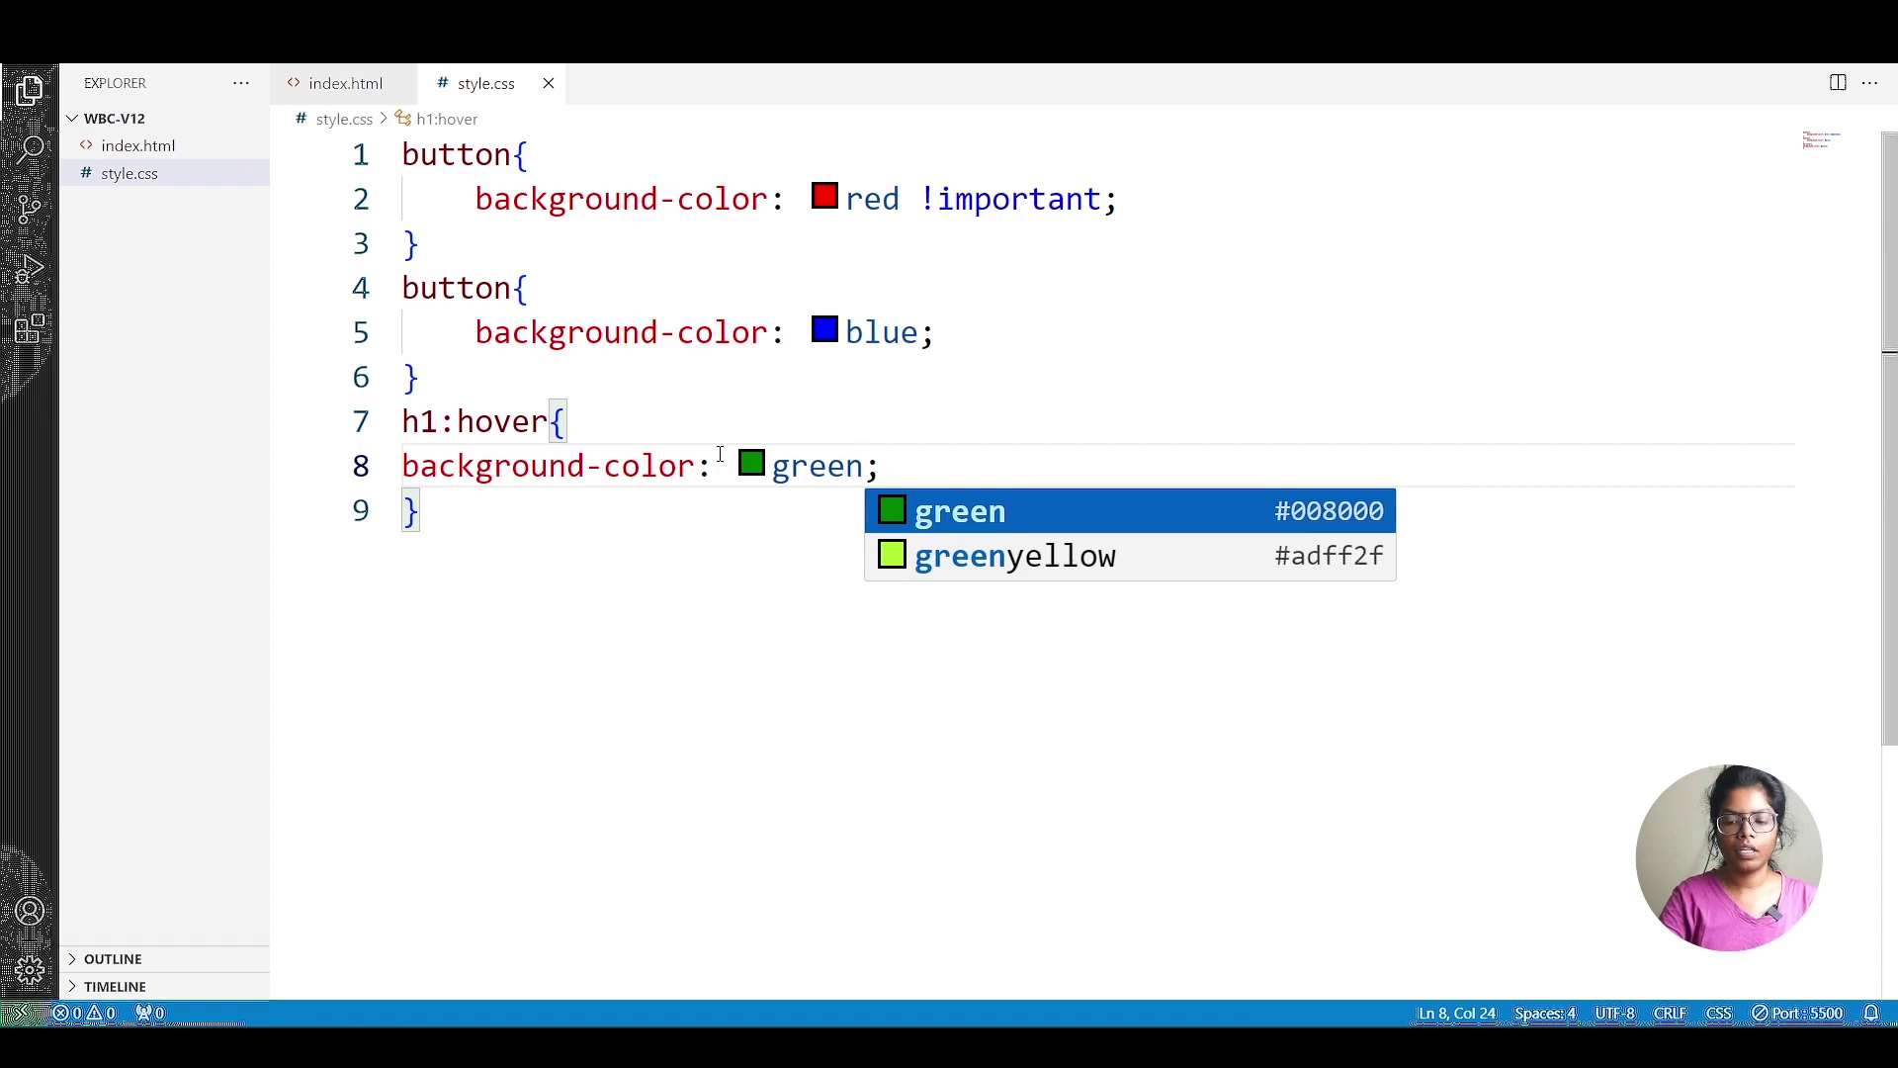
key("Right")
key("Return")
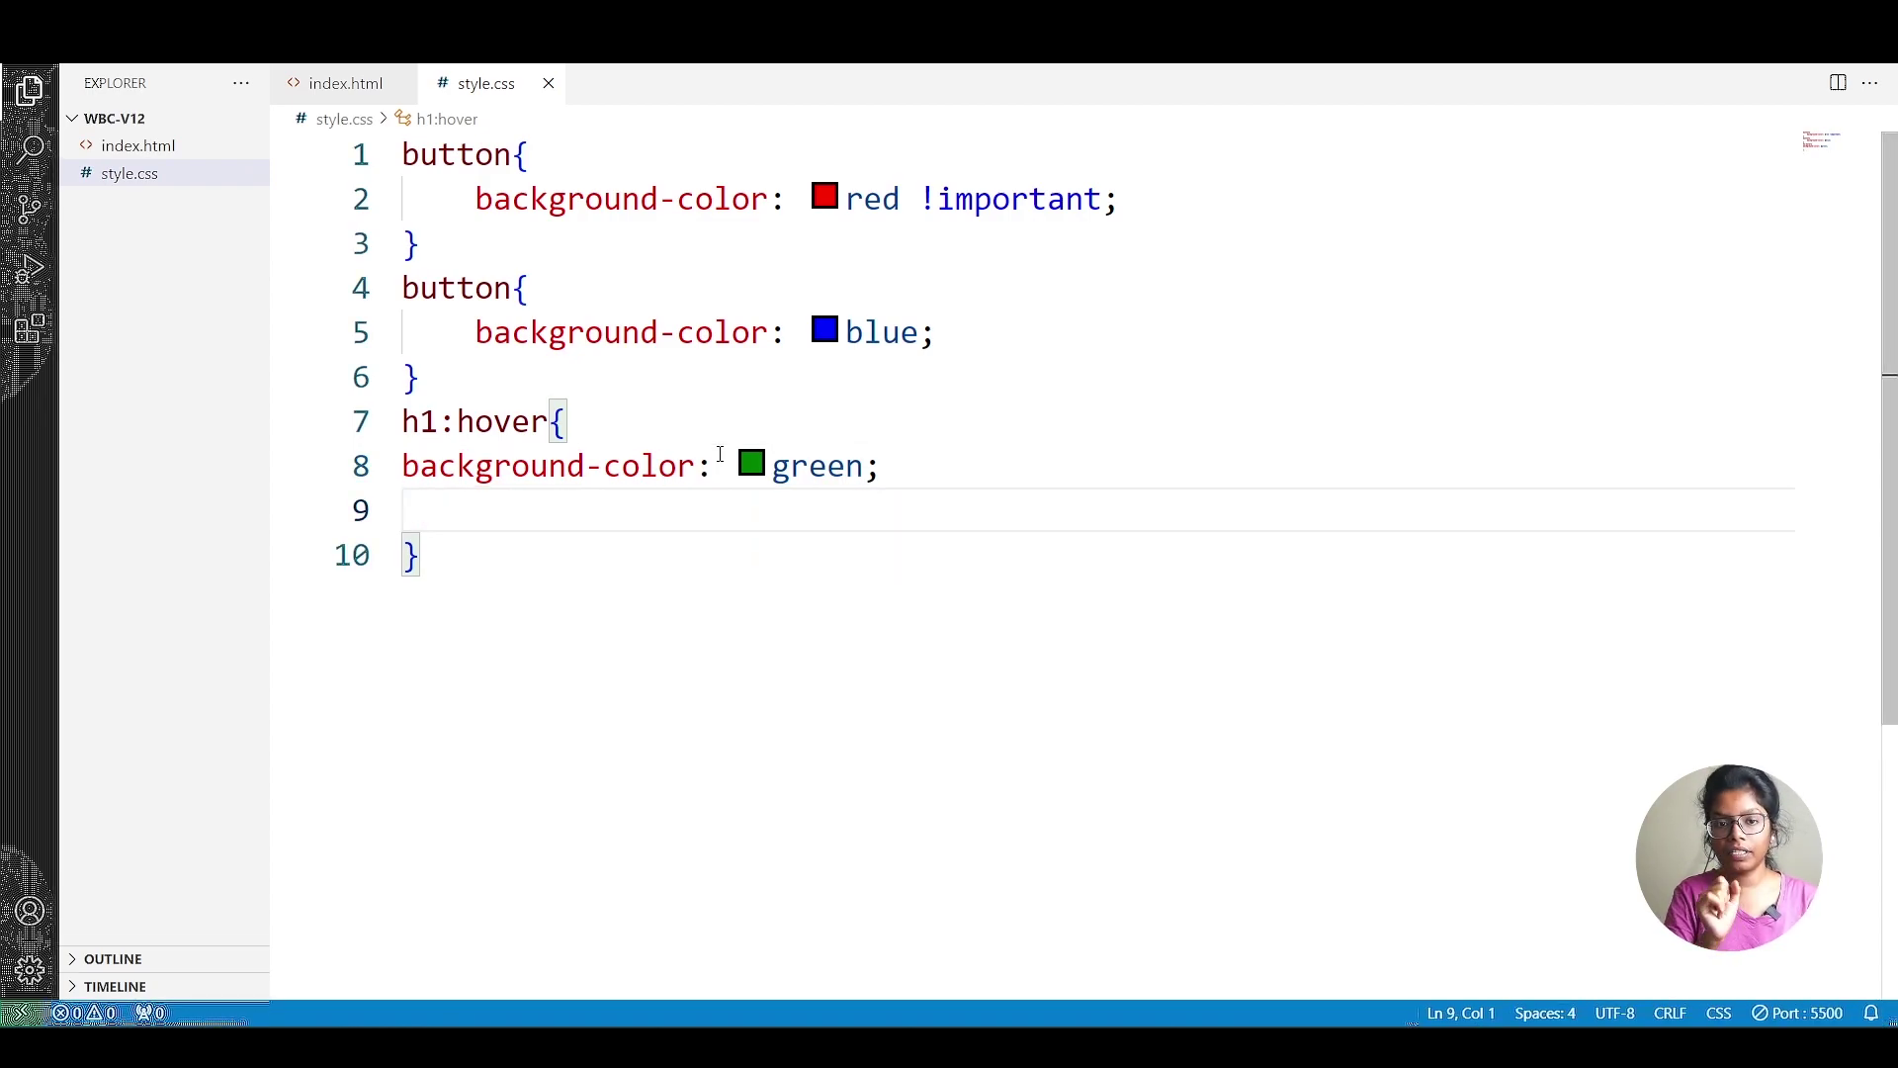
type("colo")
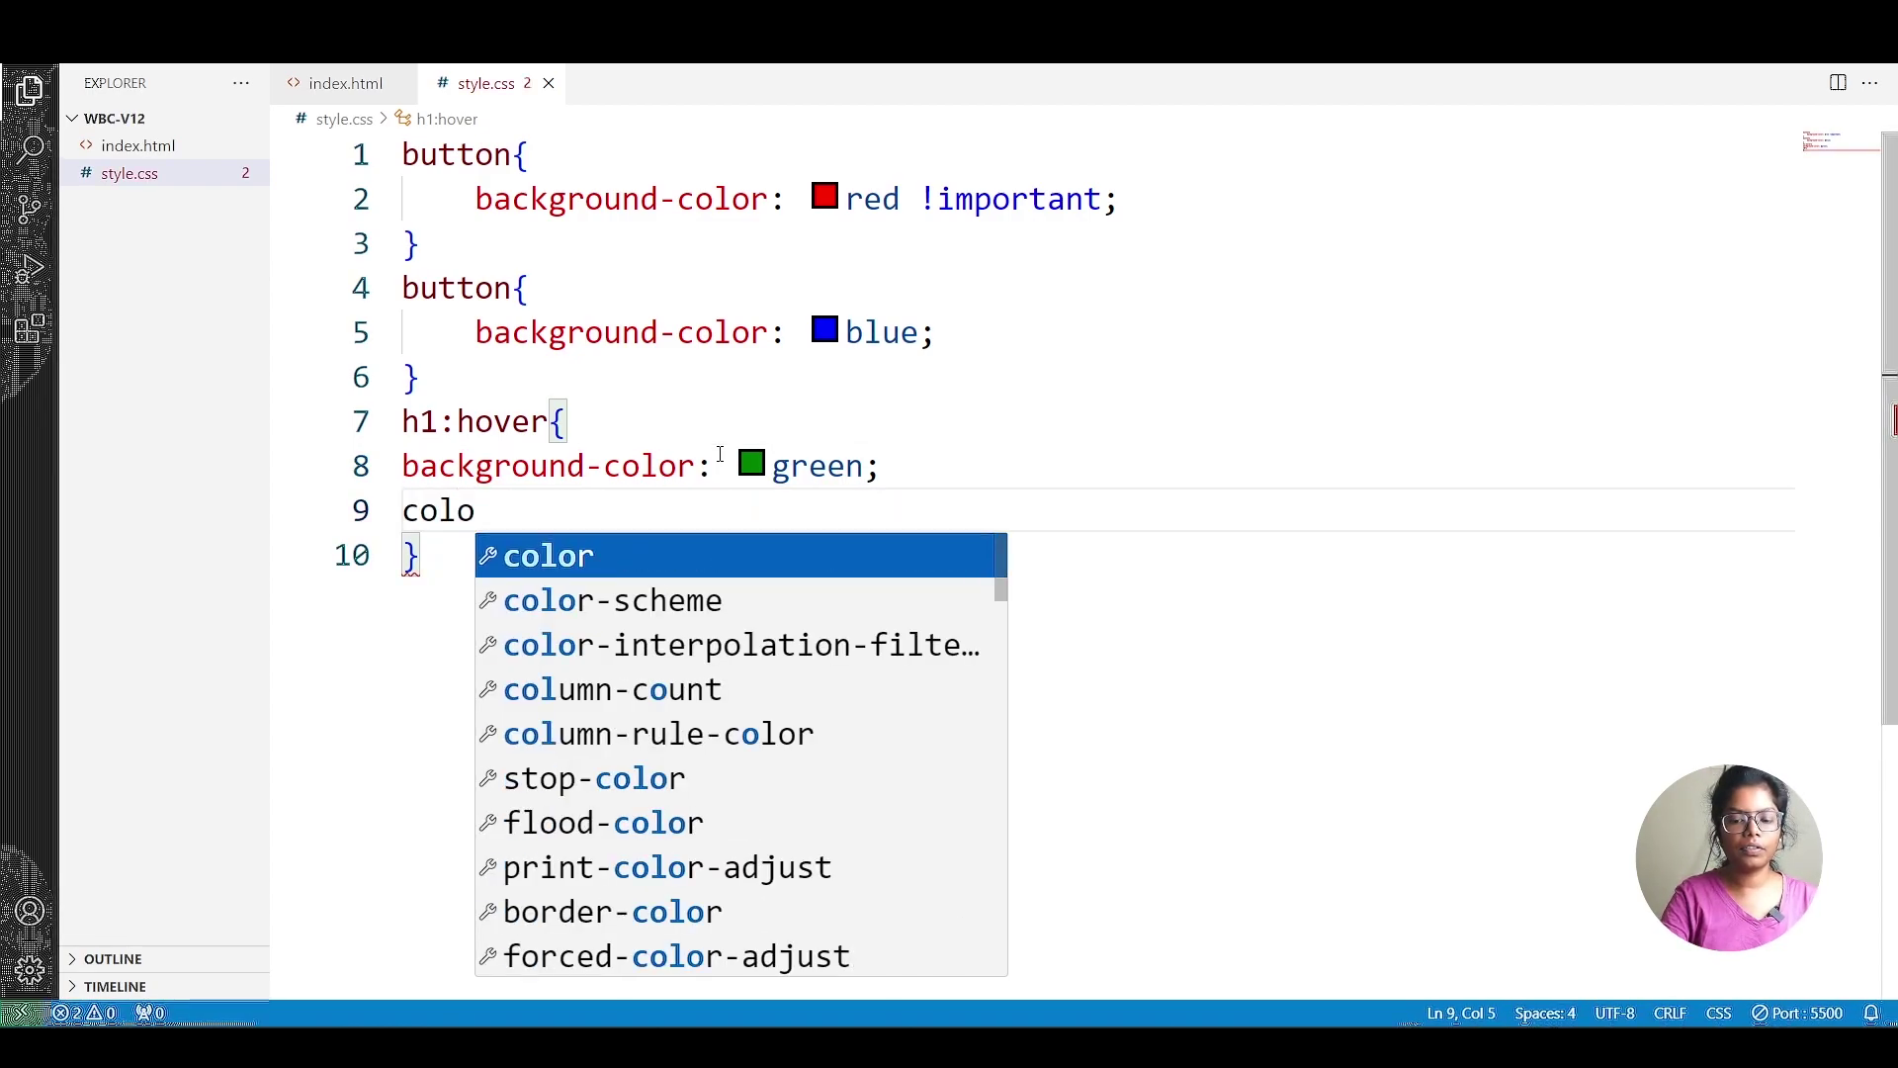
key("Return")
type("whit")
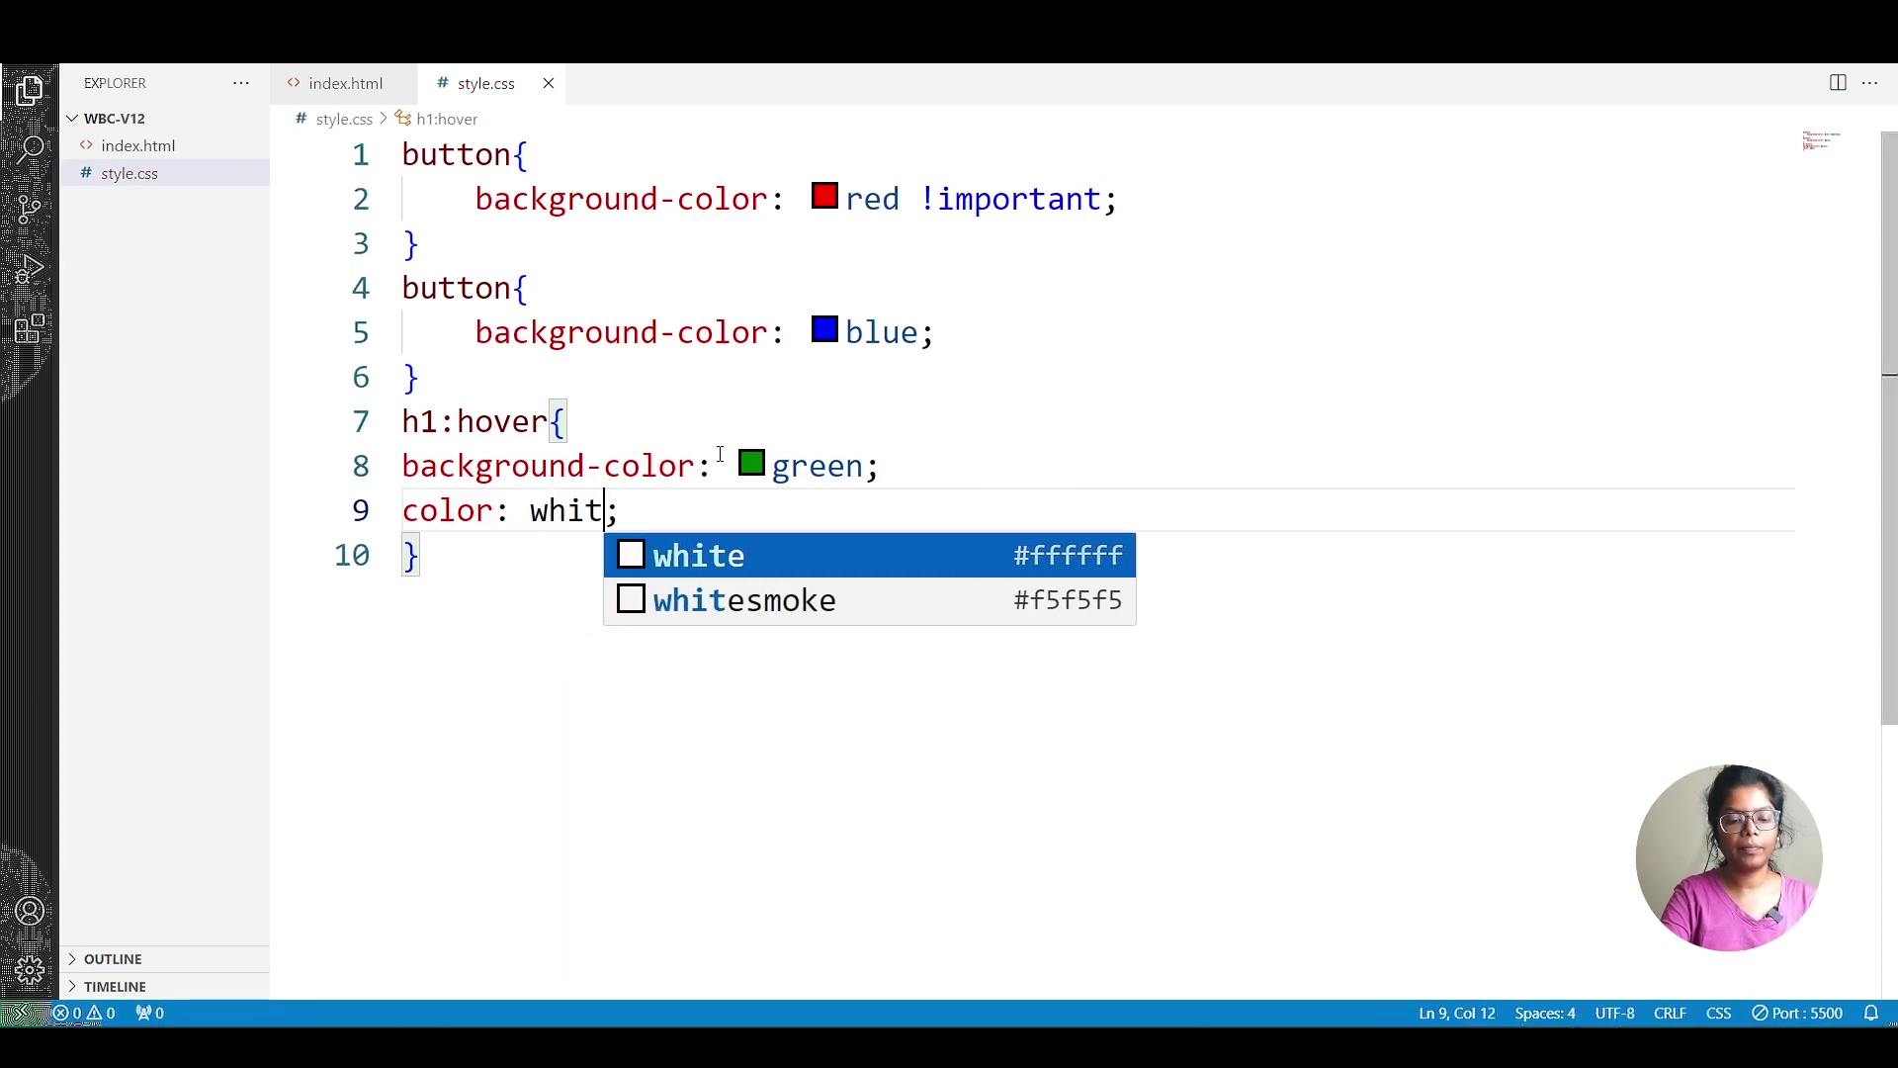
type("e")
key("Escape")
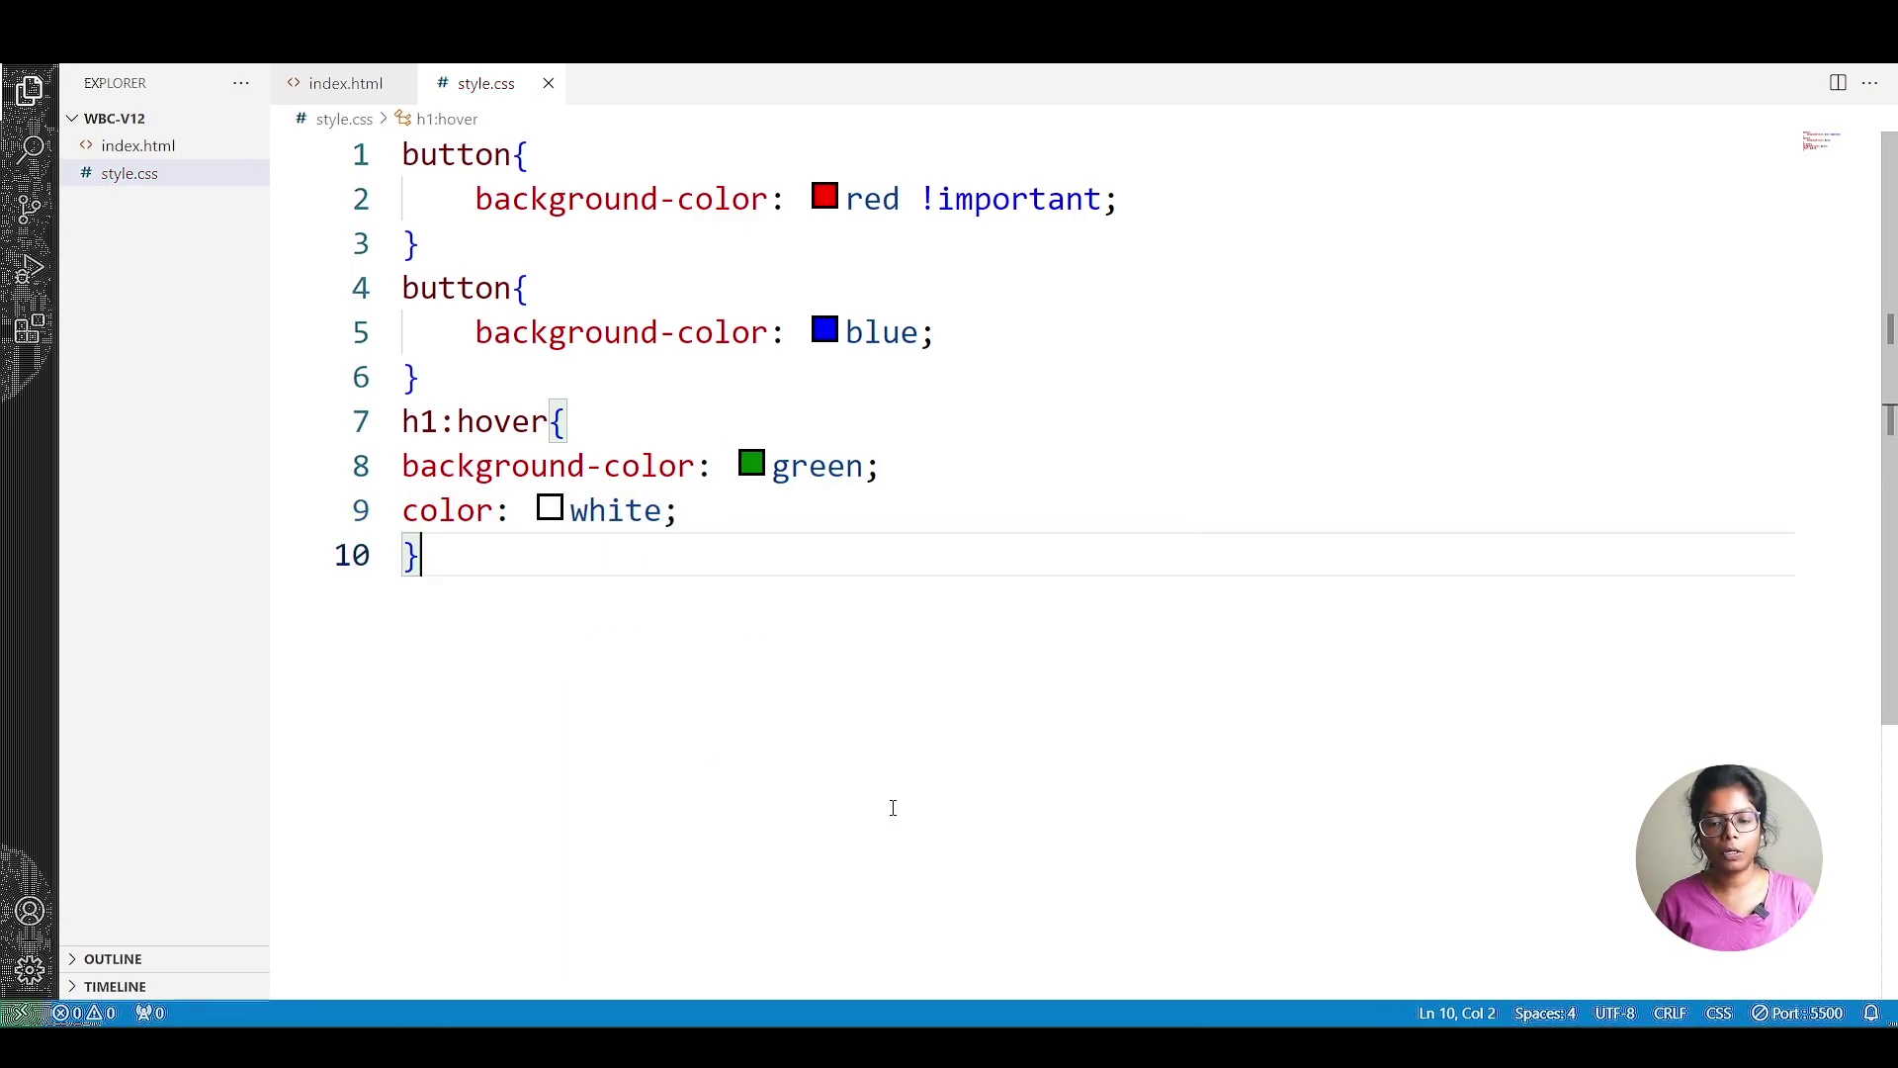
key("ctrl+s")
key("alt+Tab")
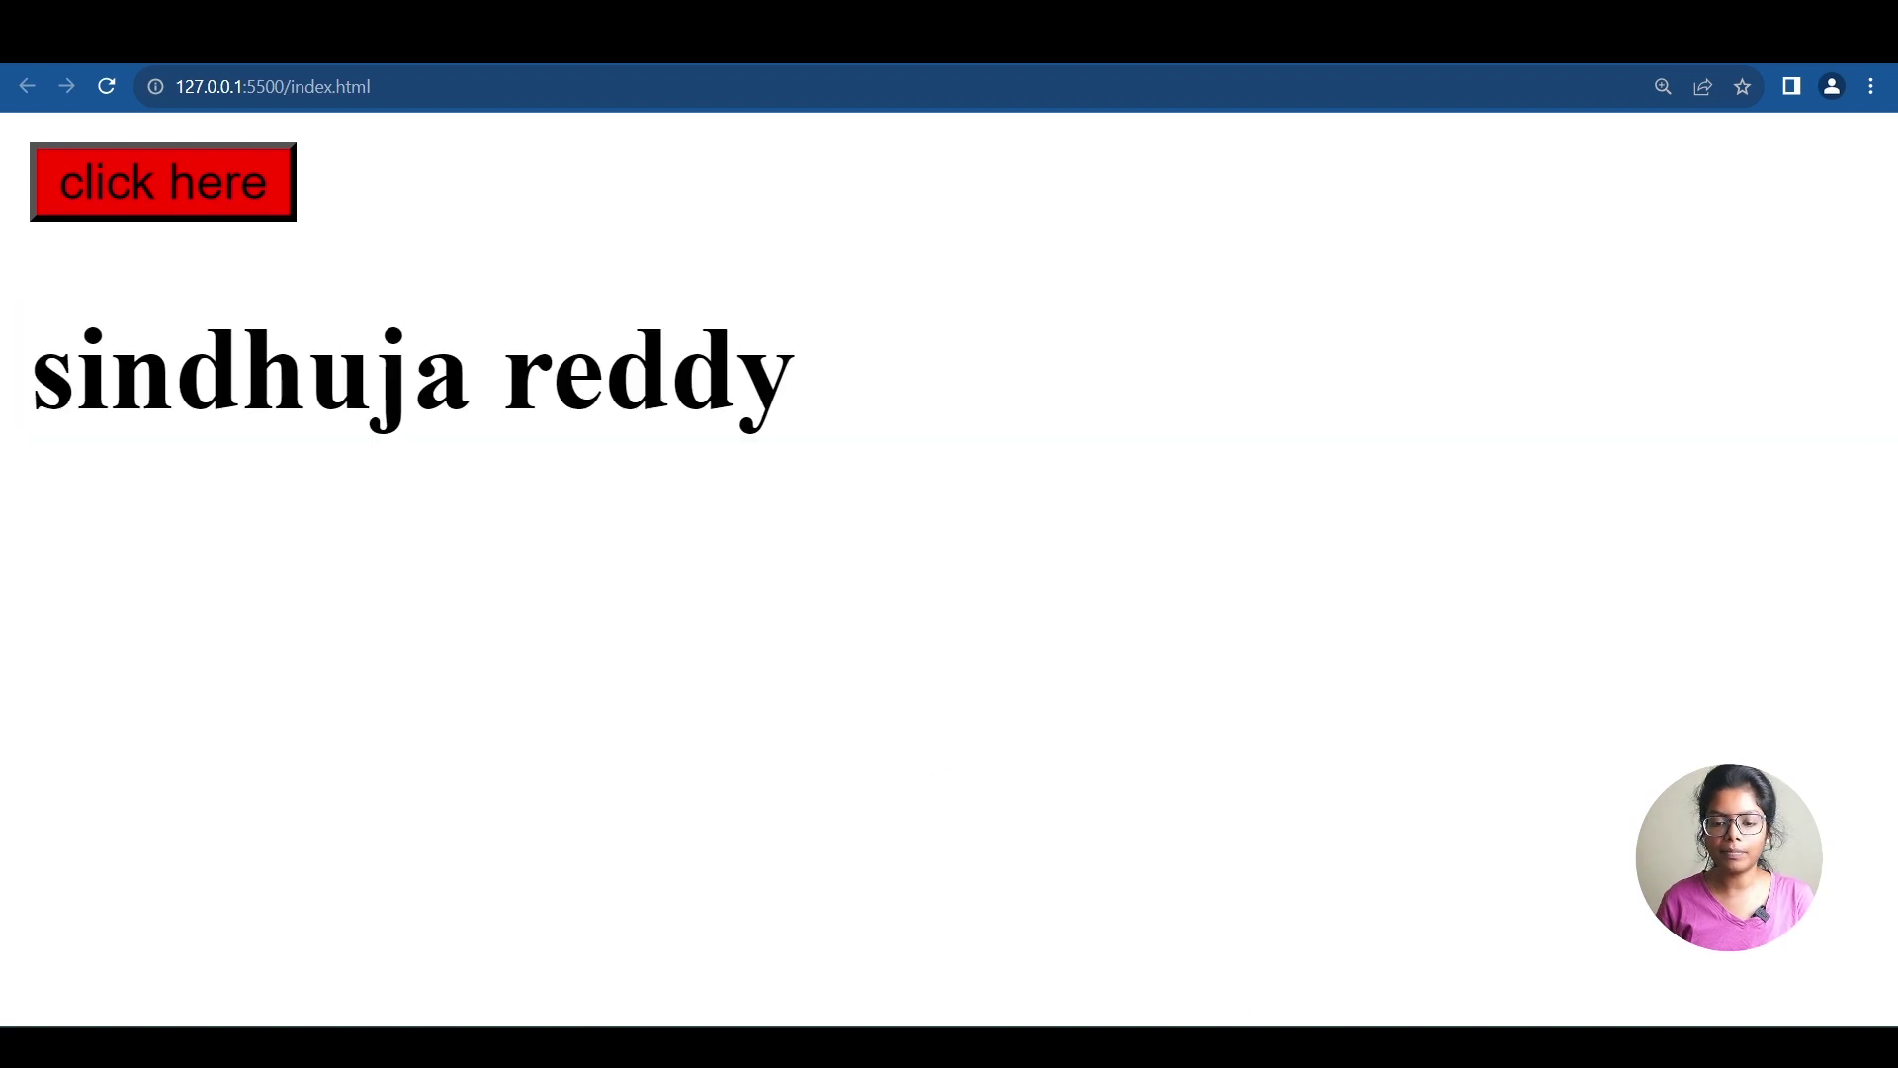
Review the background-color reference and the green/white hover declarations, then open the Float notes.
key("alt+Tab")
mouse_move(547, 466)
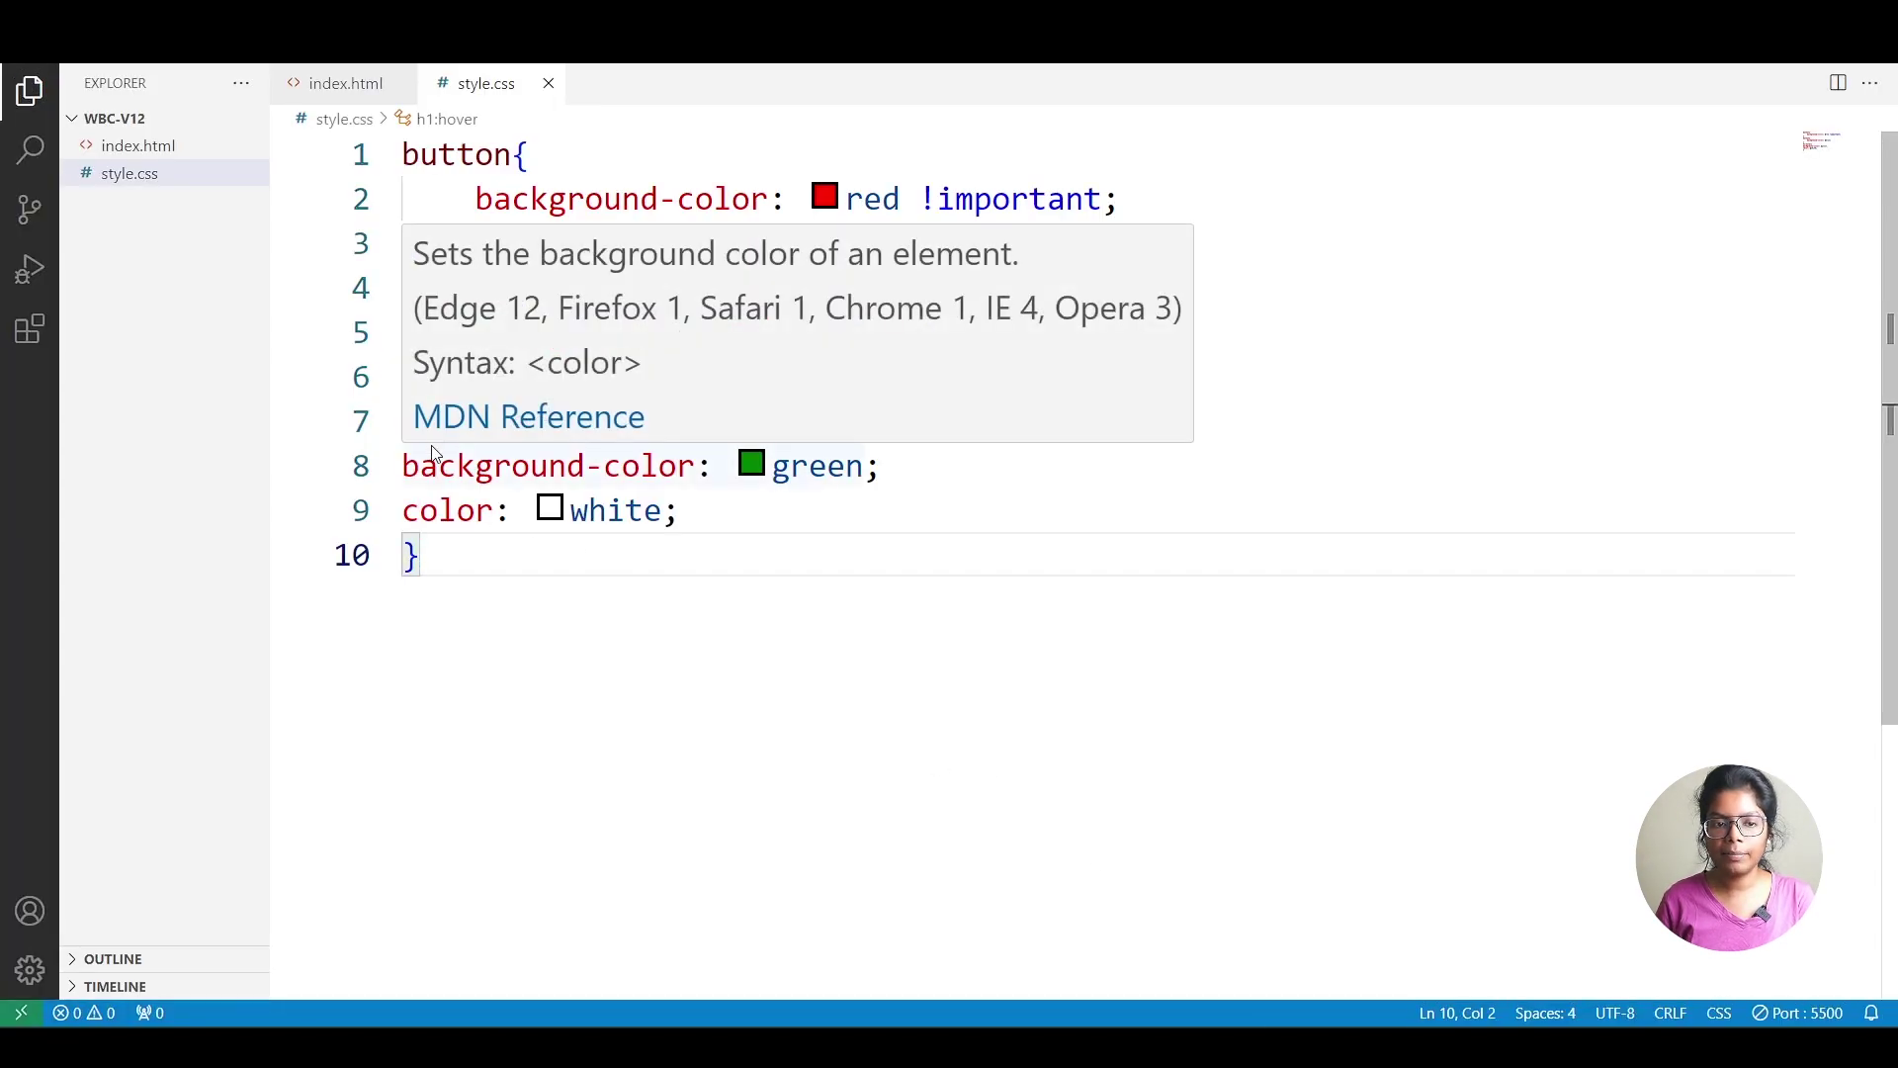
left_click(445, 416)
left_click(1204, 421)
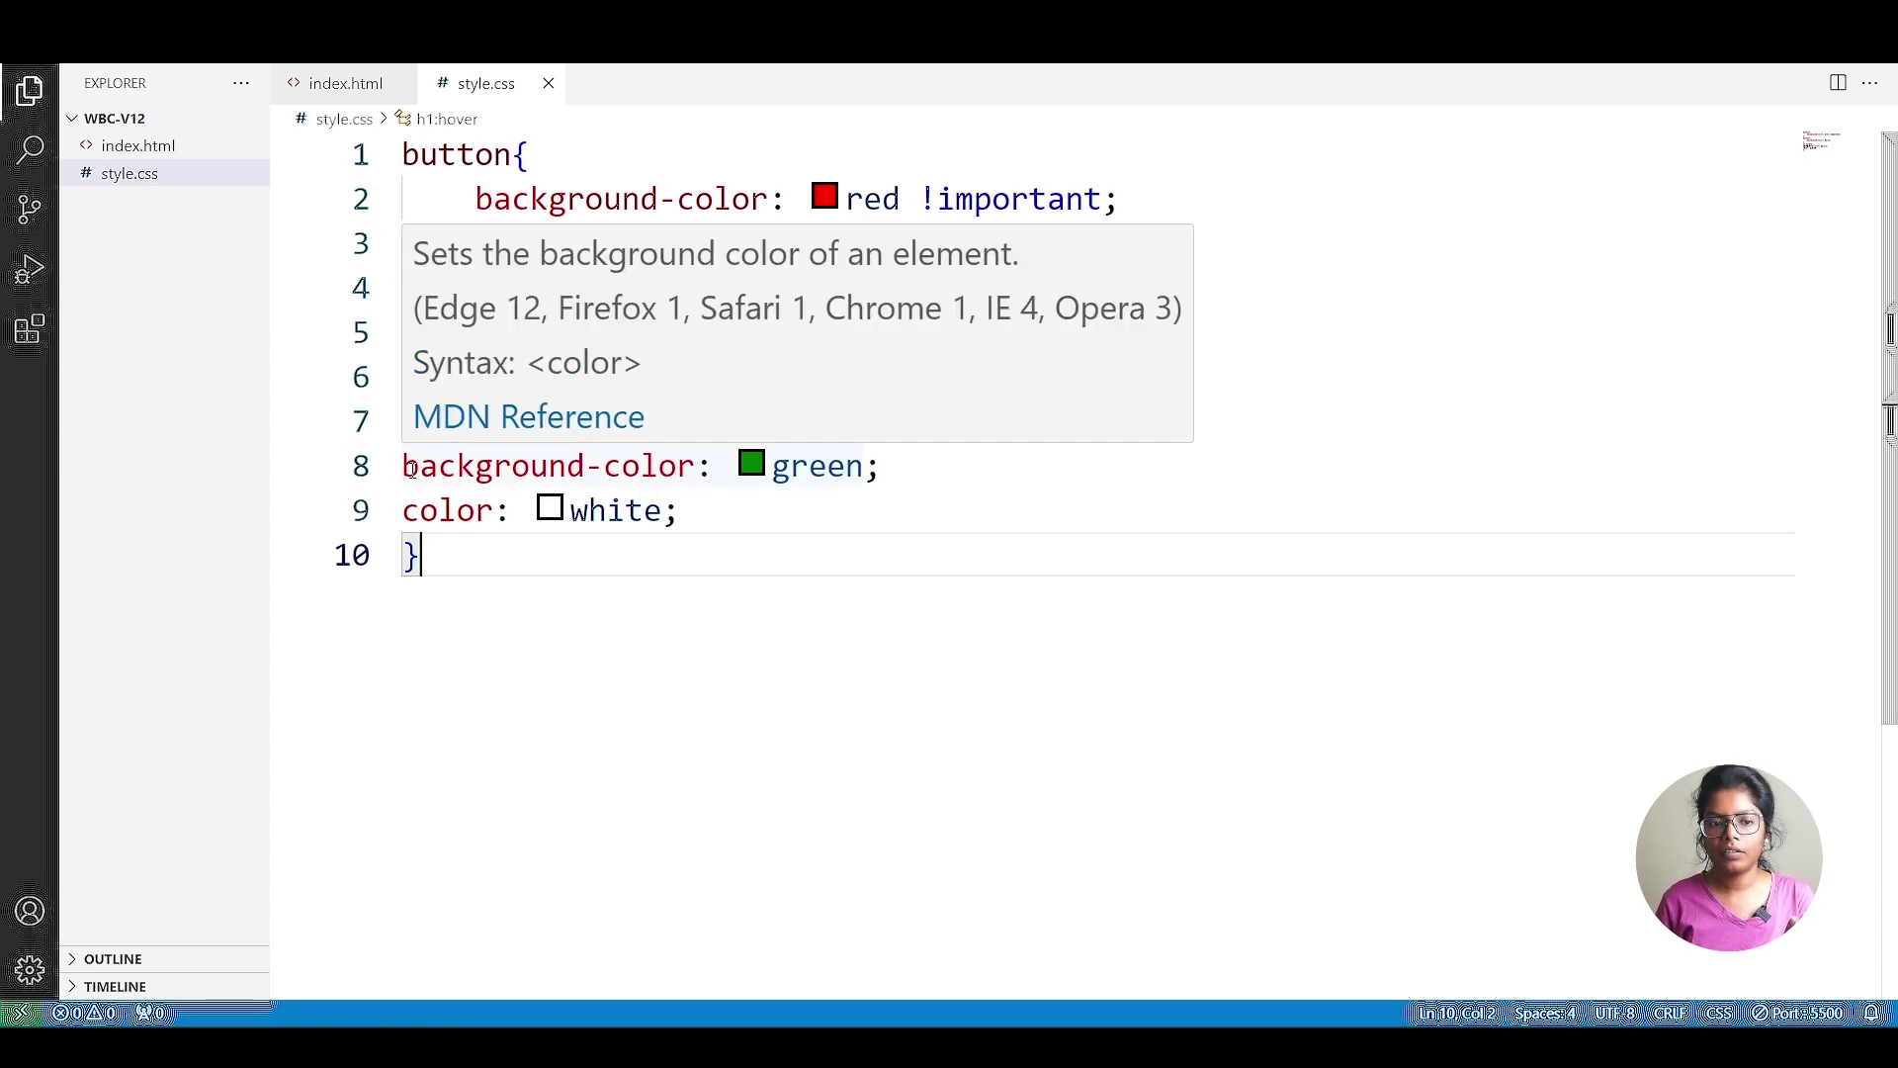
left_click_drag(404, 466, 679, 510)
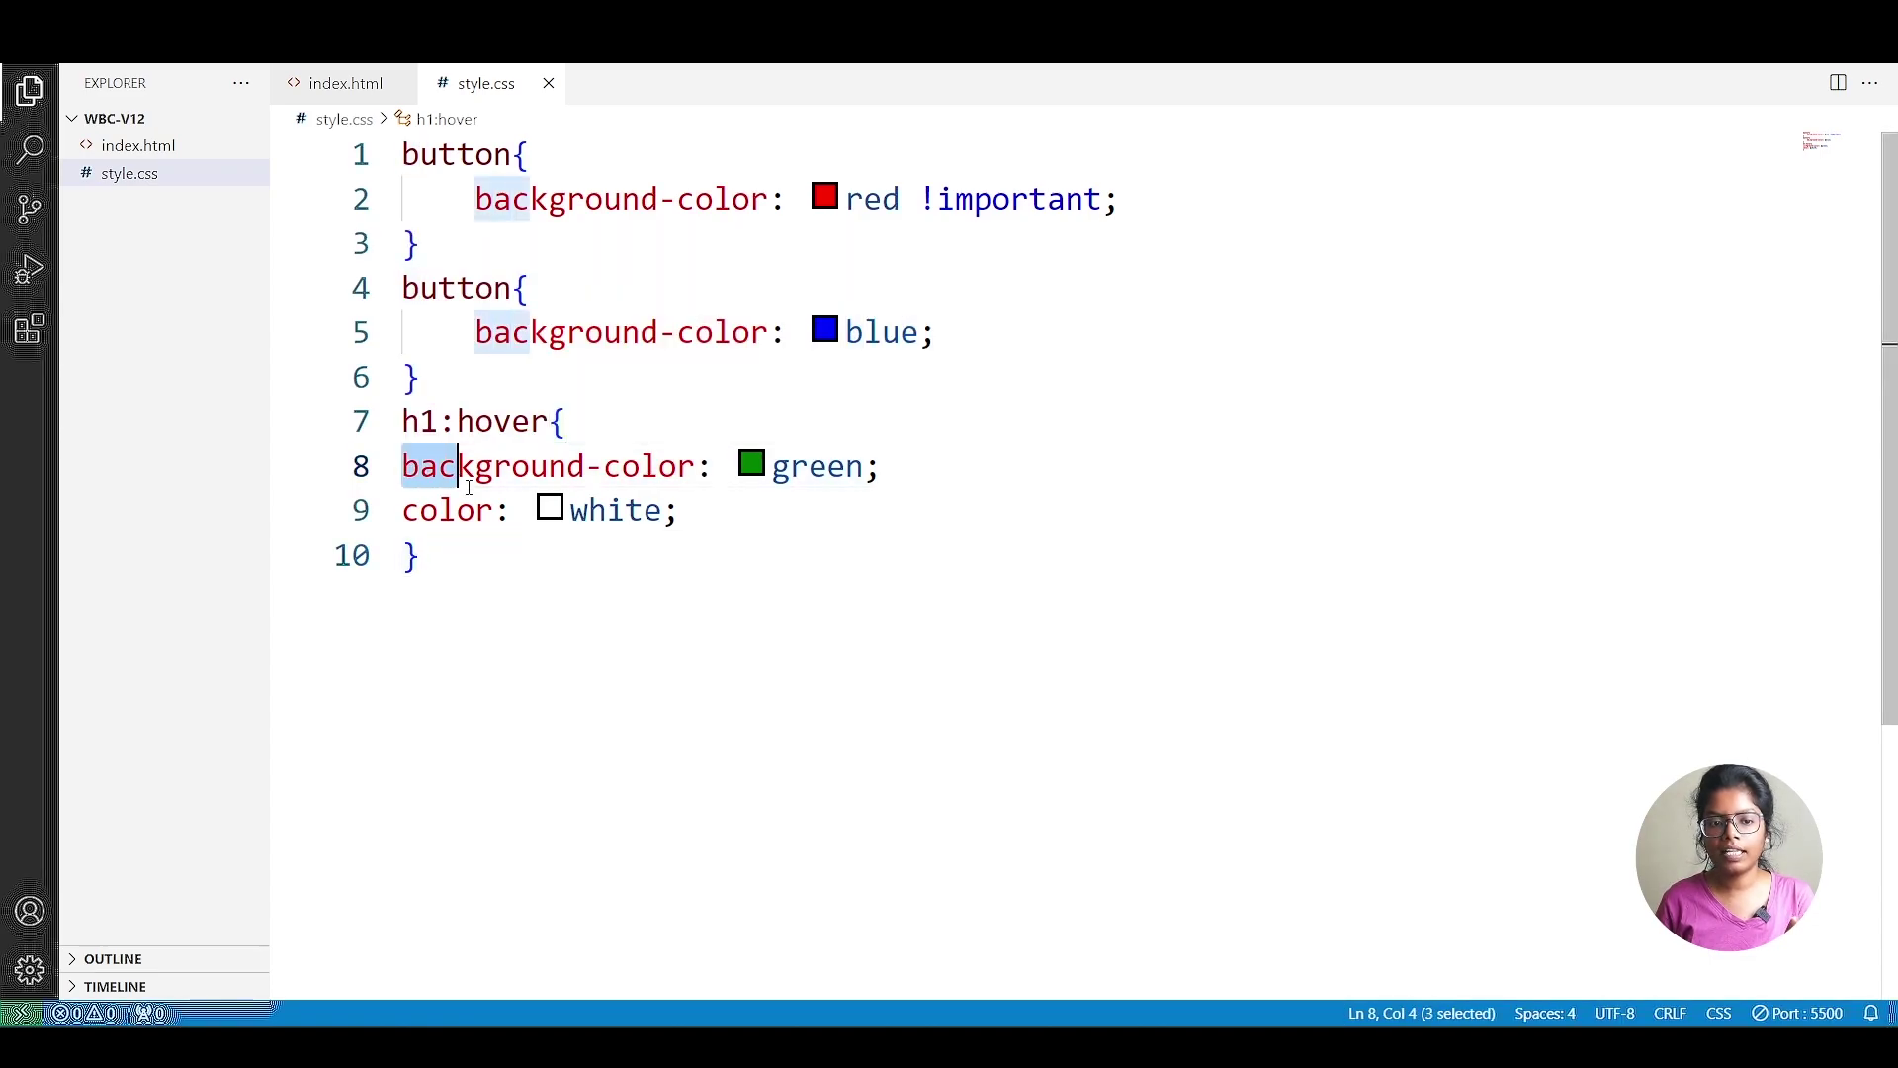
left_click(774, 542)
key("alt+Tab")
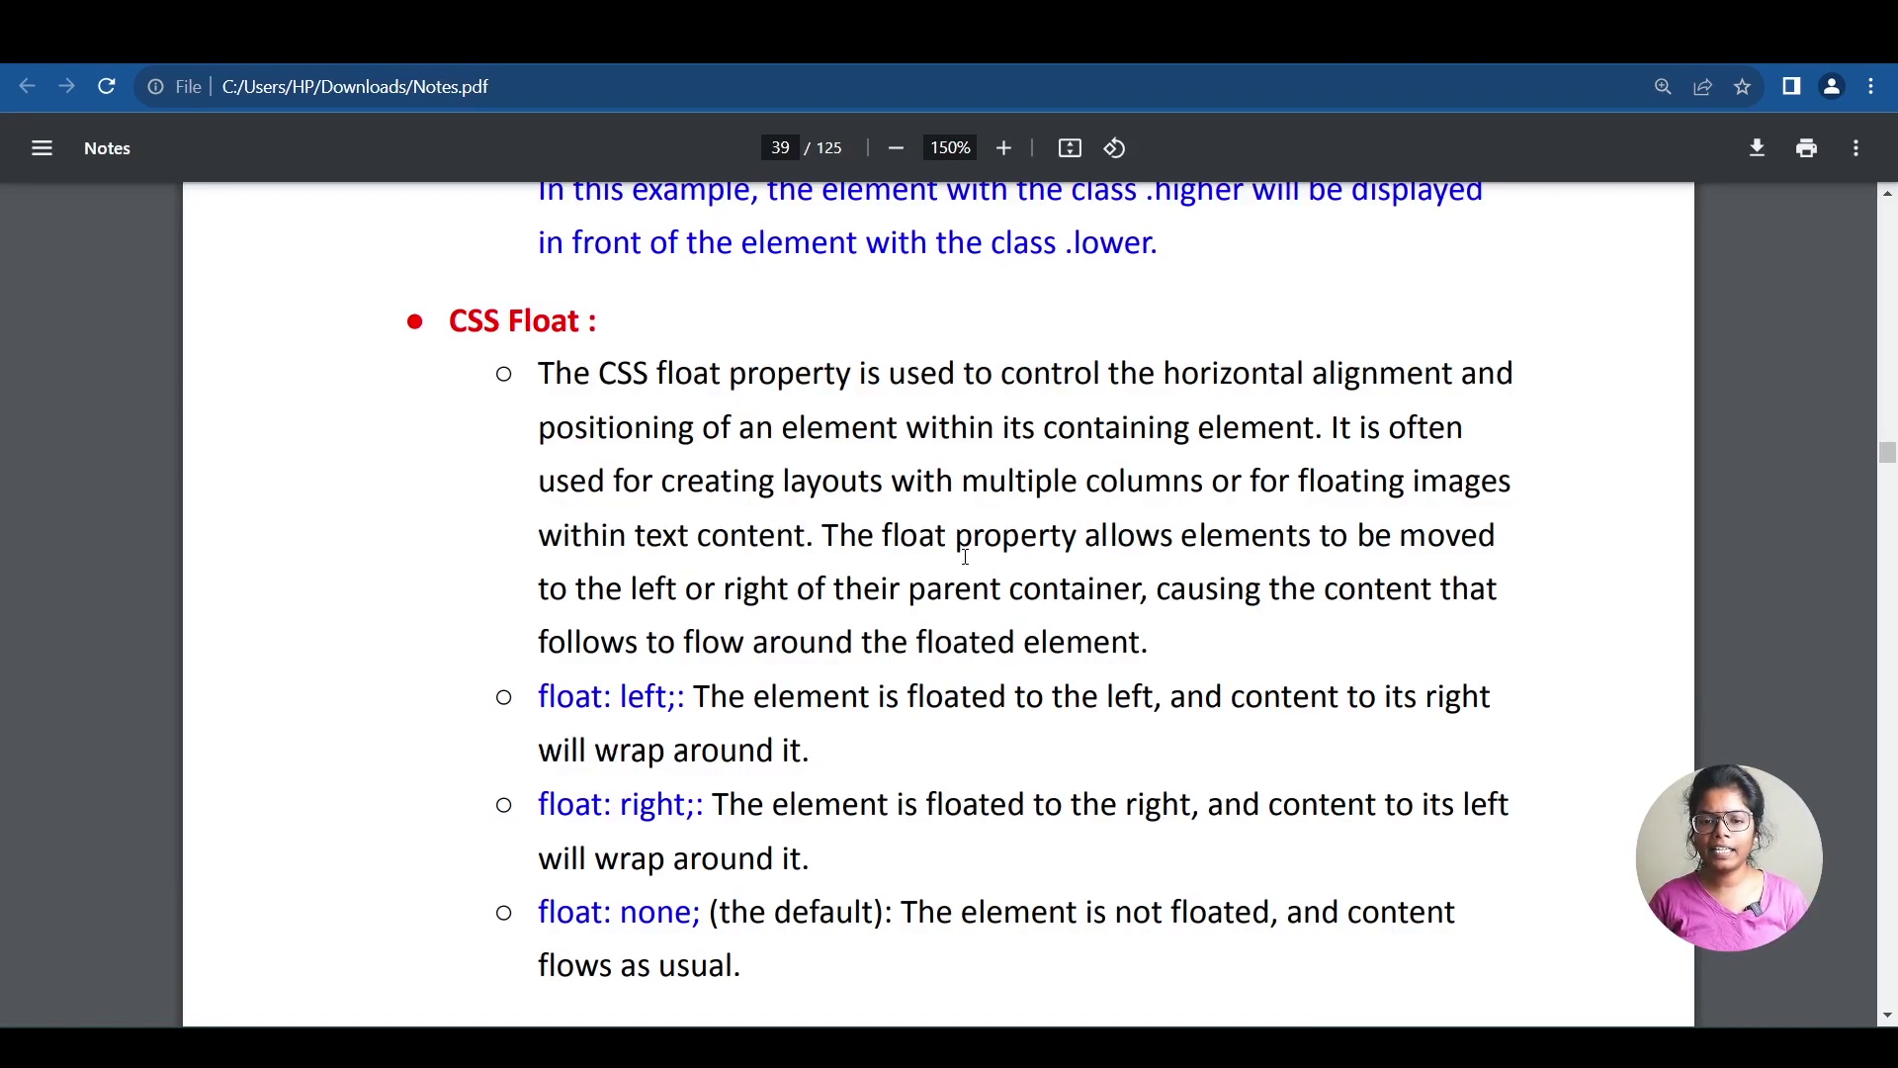
Highlight the float property description and where floated elements can move.
left_click_drag(1051, 539, 1391, 540)
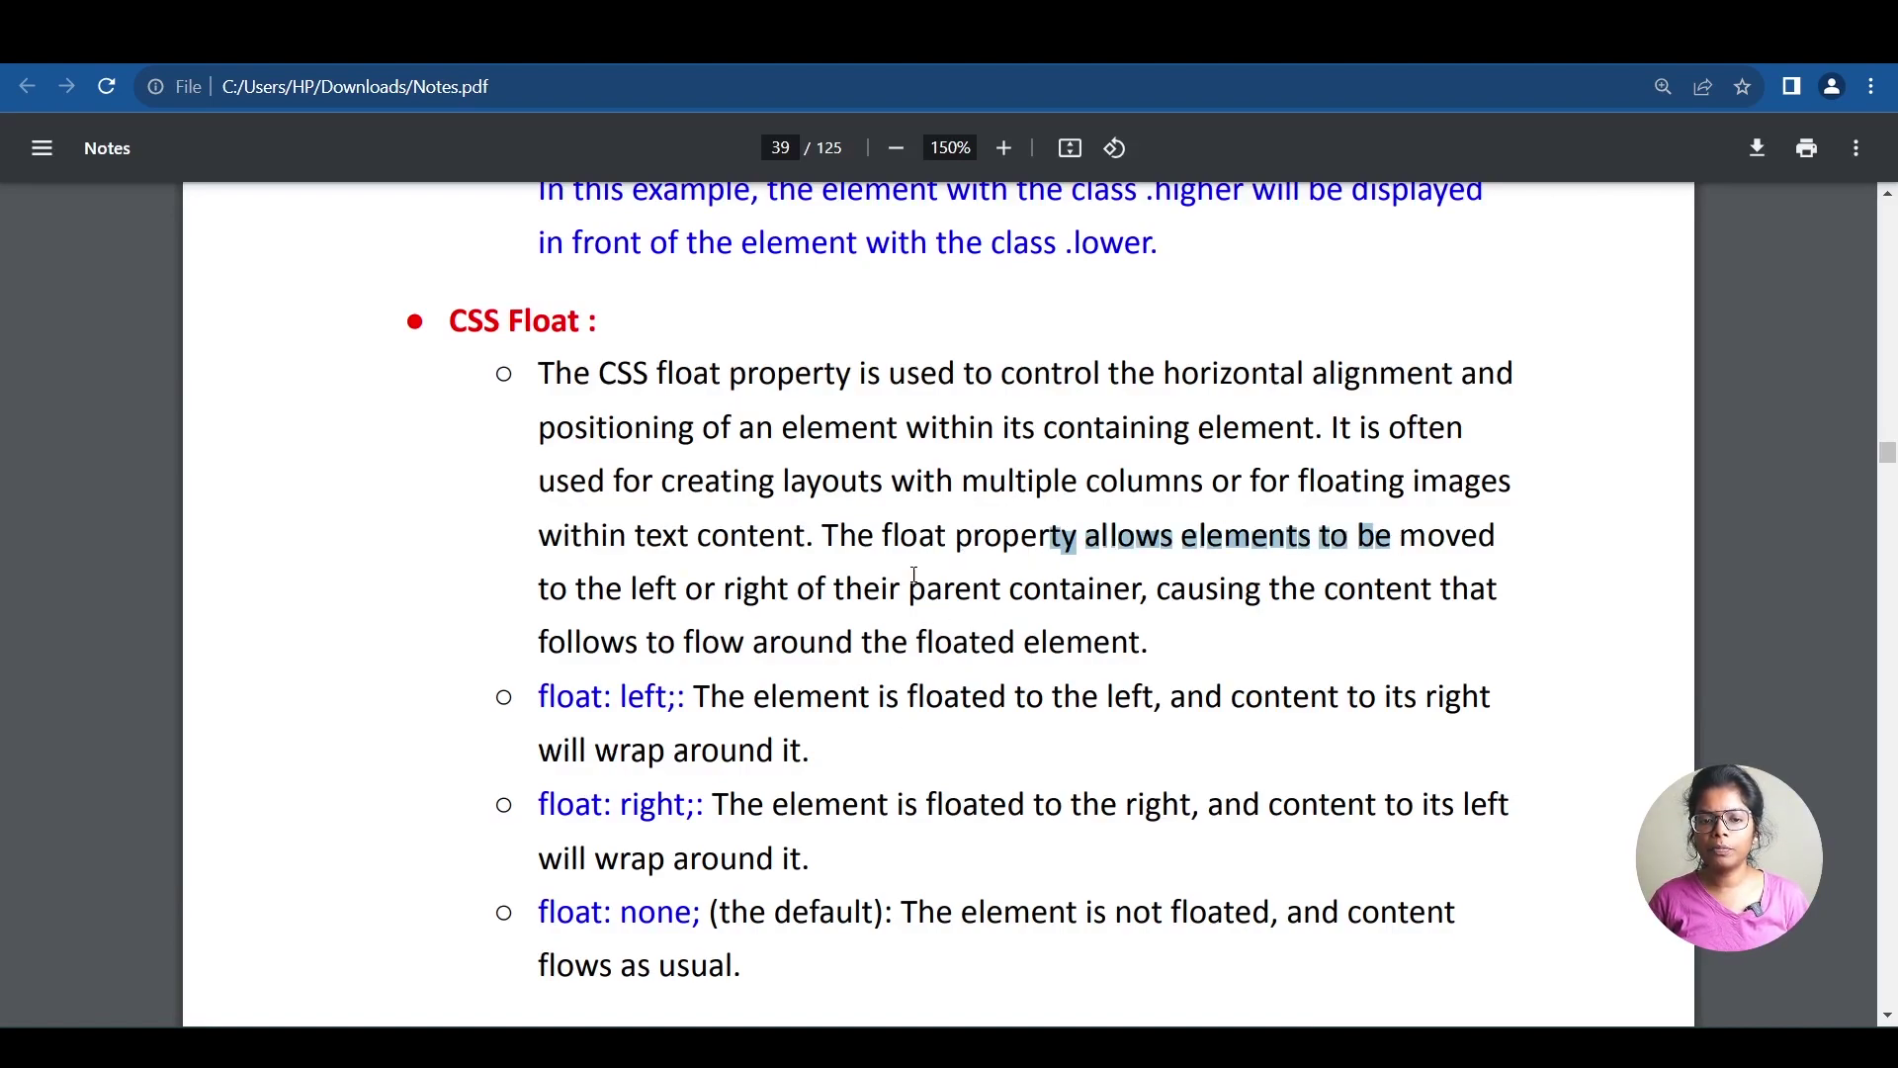
left_click_drag(539, 589, 1097, 637)
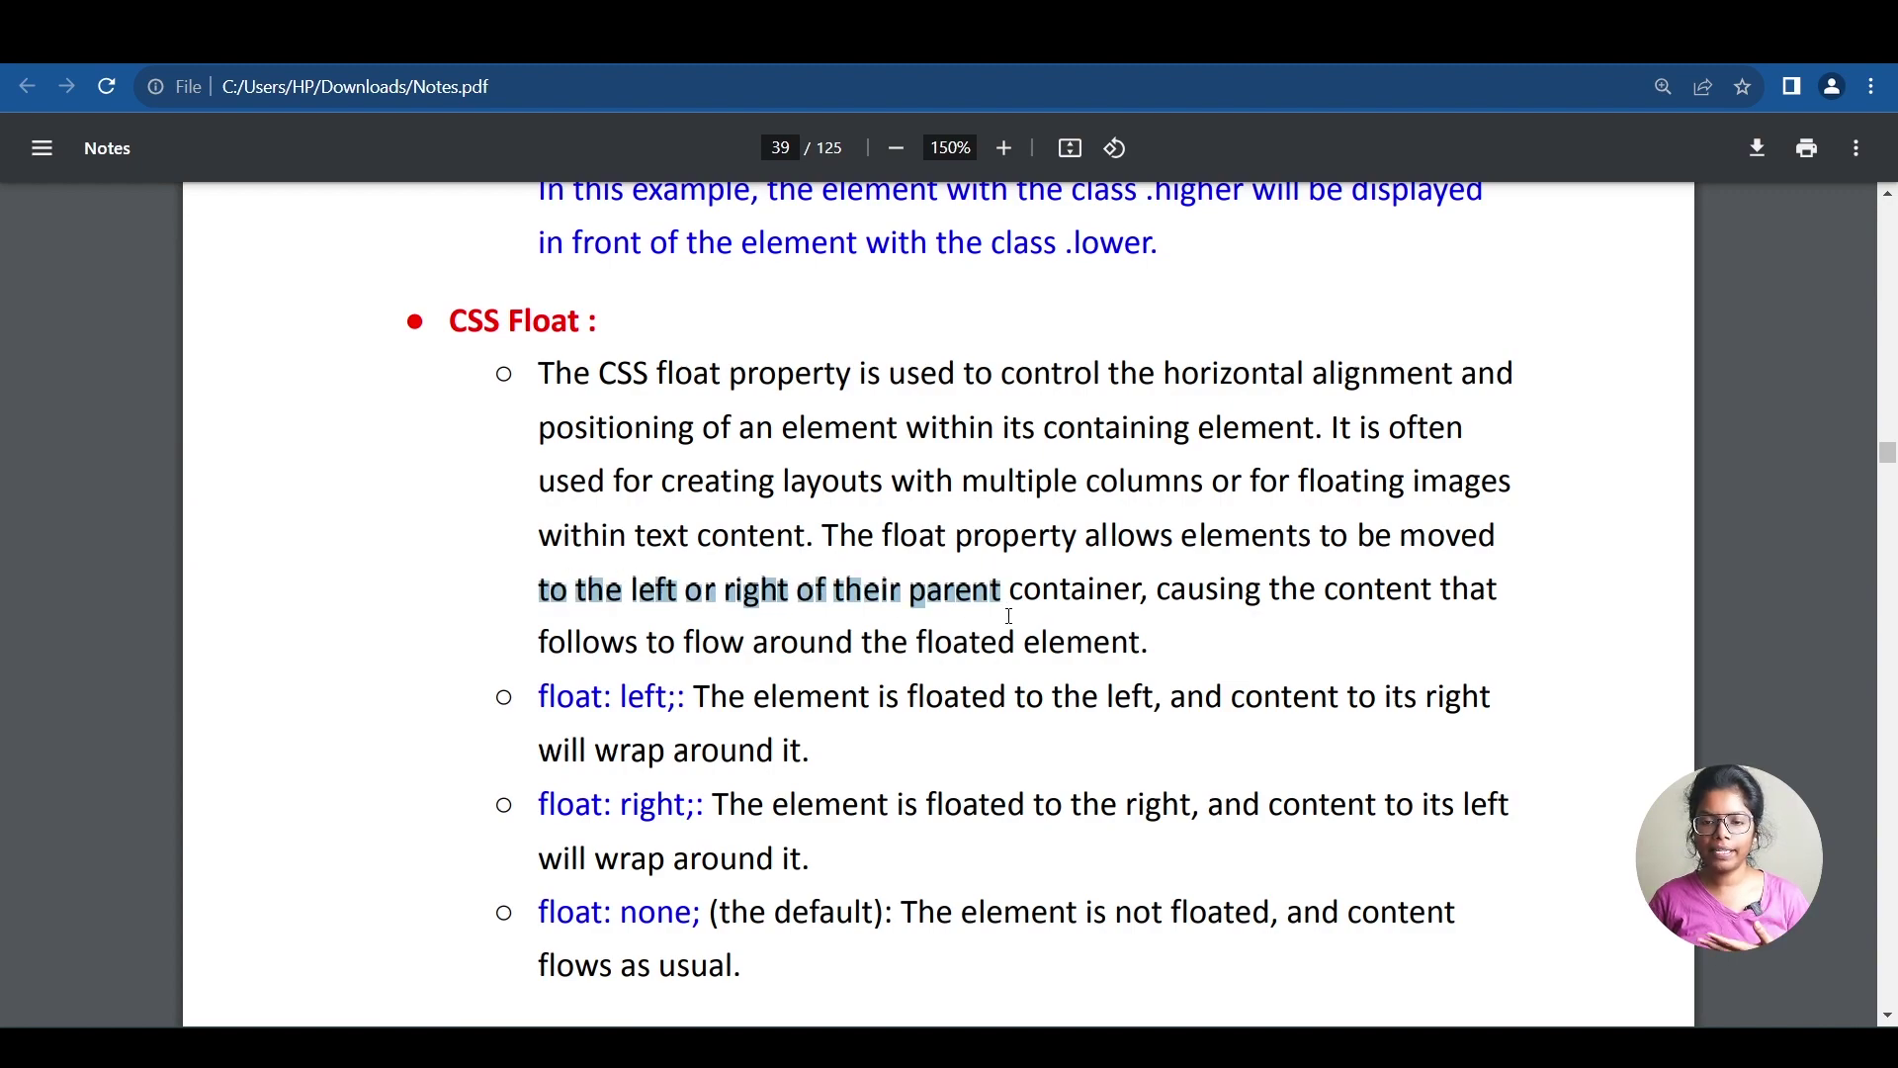
left_click(1143, 615)
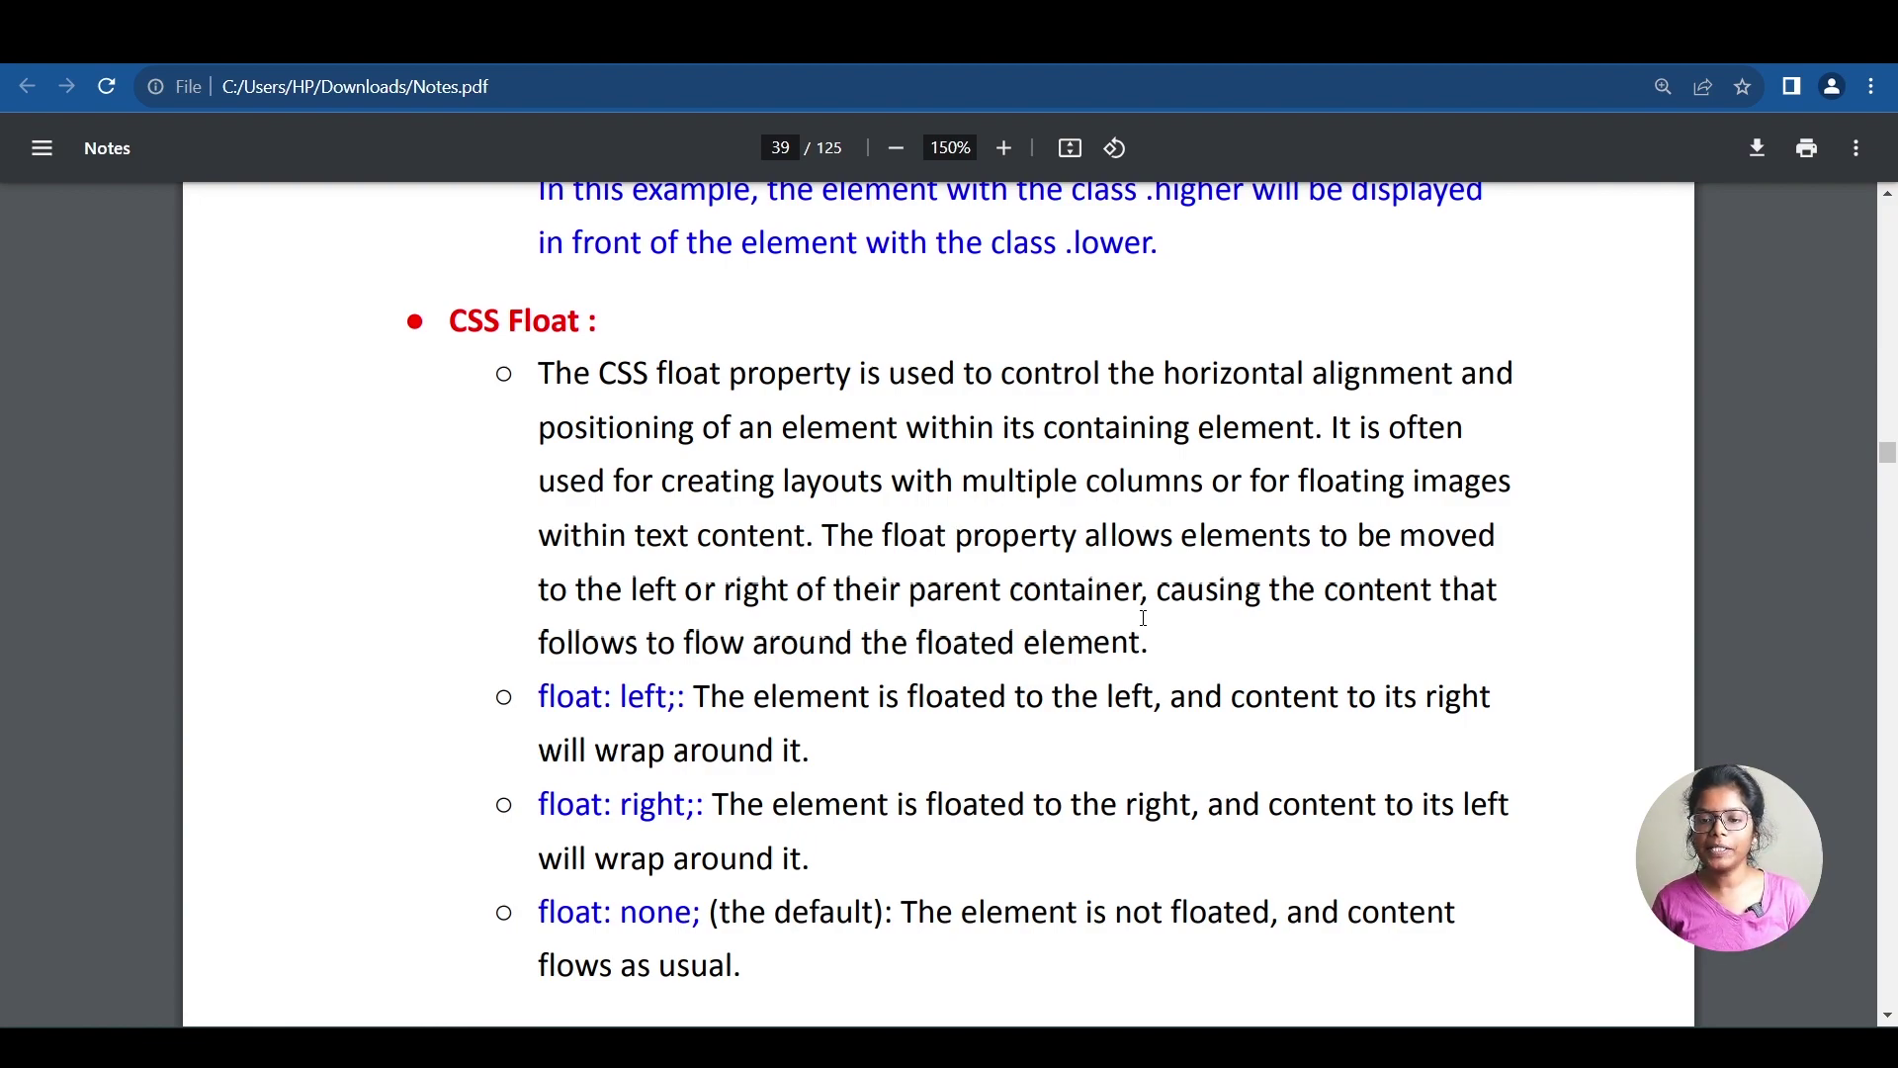
Highlight the float values left, right and none.
left_click_drag(620, 696, 659, 696)
left_click_drag(620, 803, 671, 793)
left_click_drag(621, 911, 710, 914)
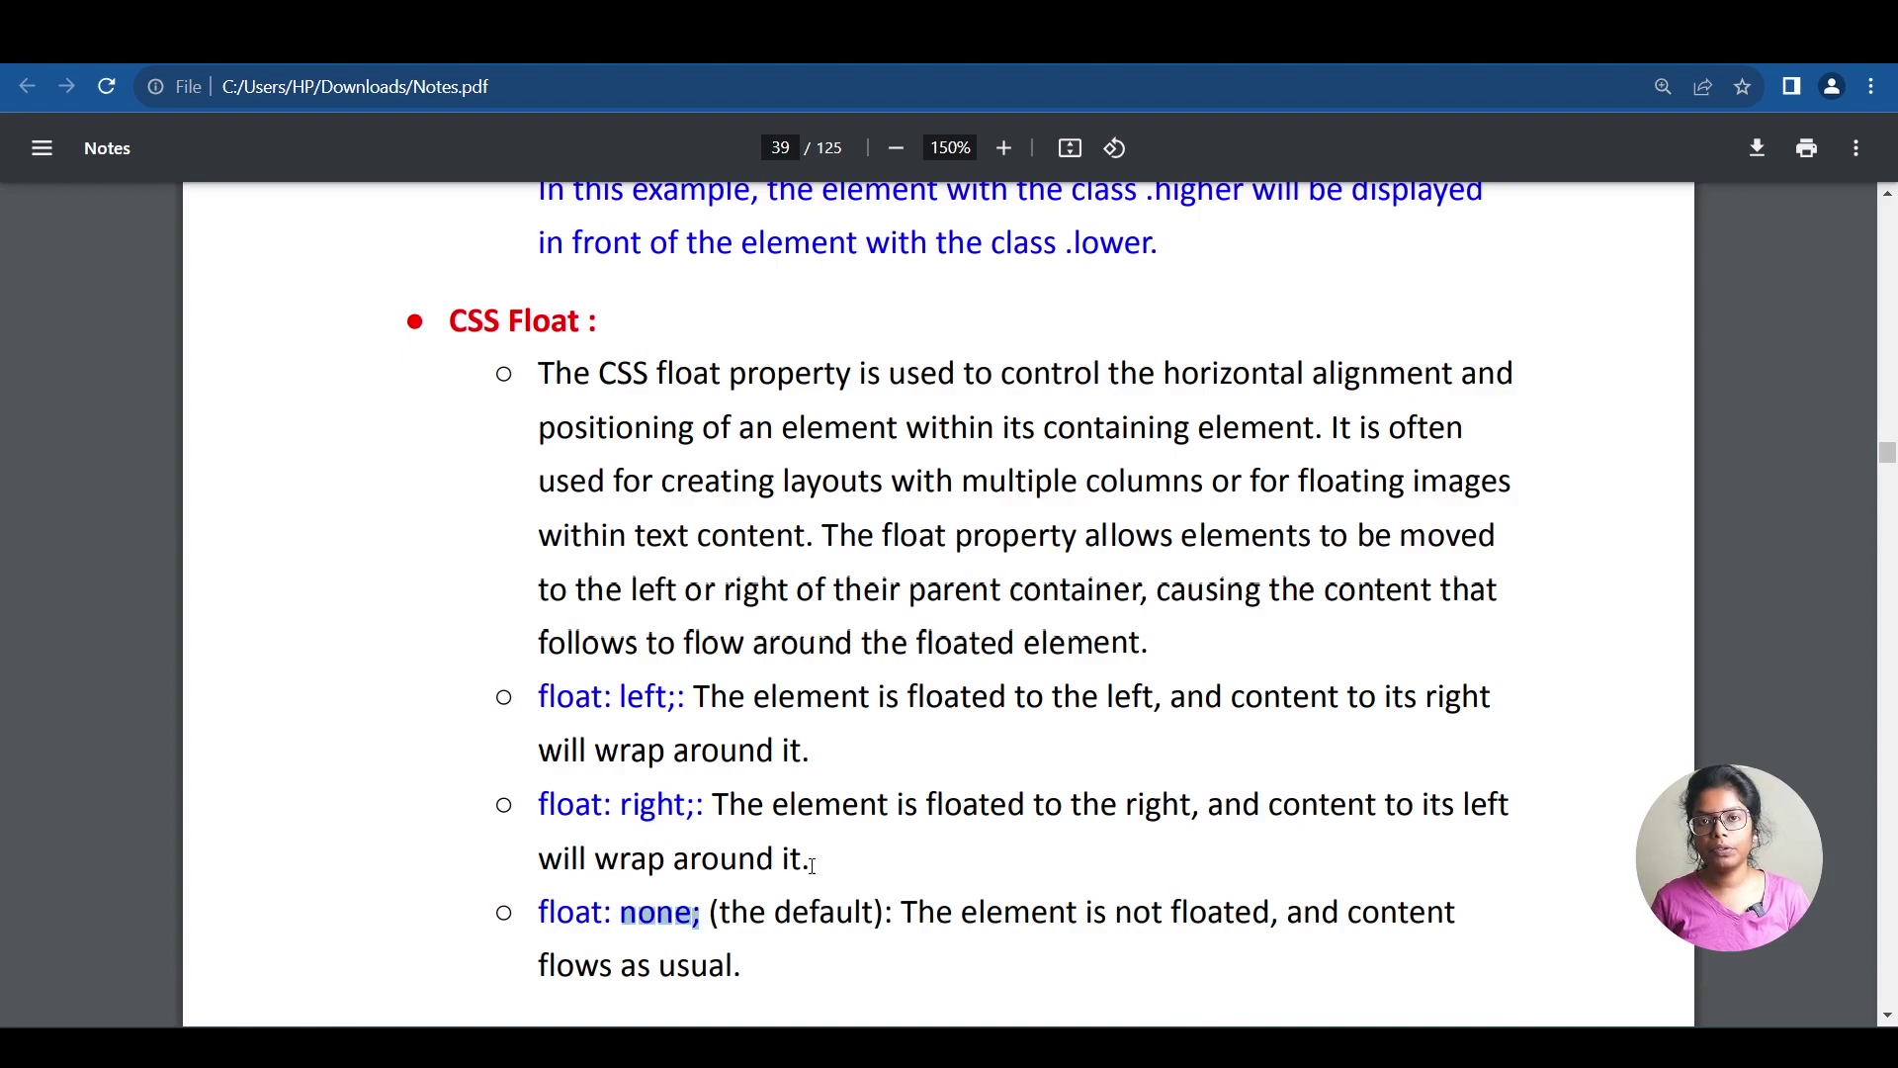
left_click(793, 926)
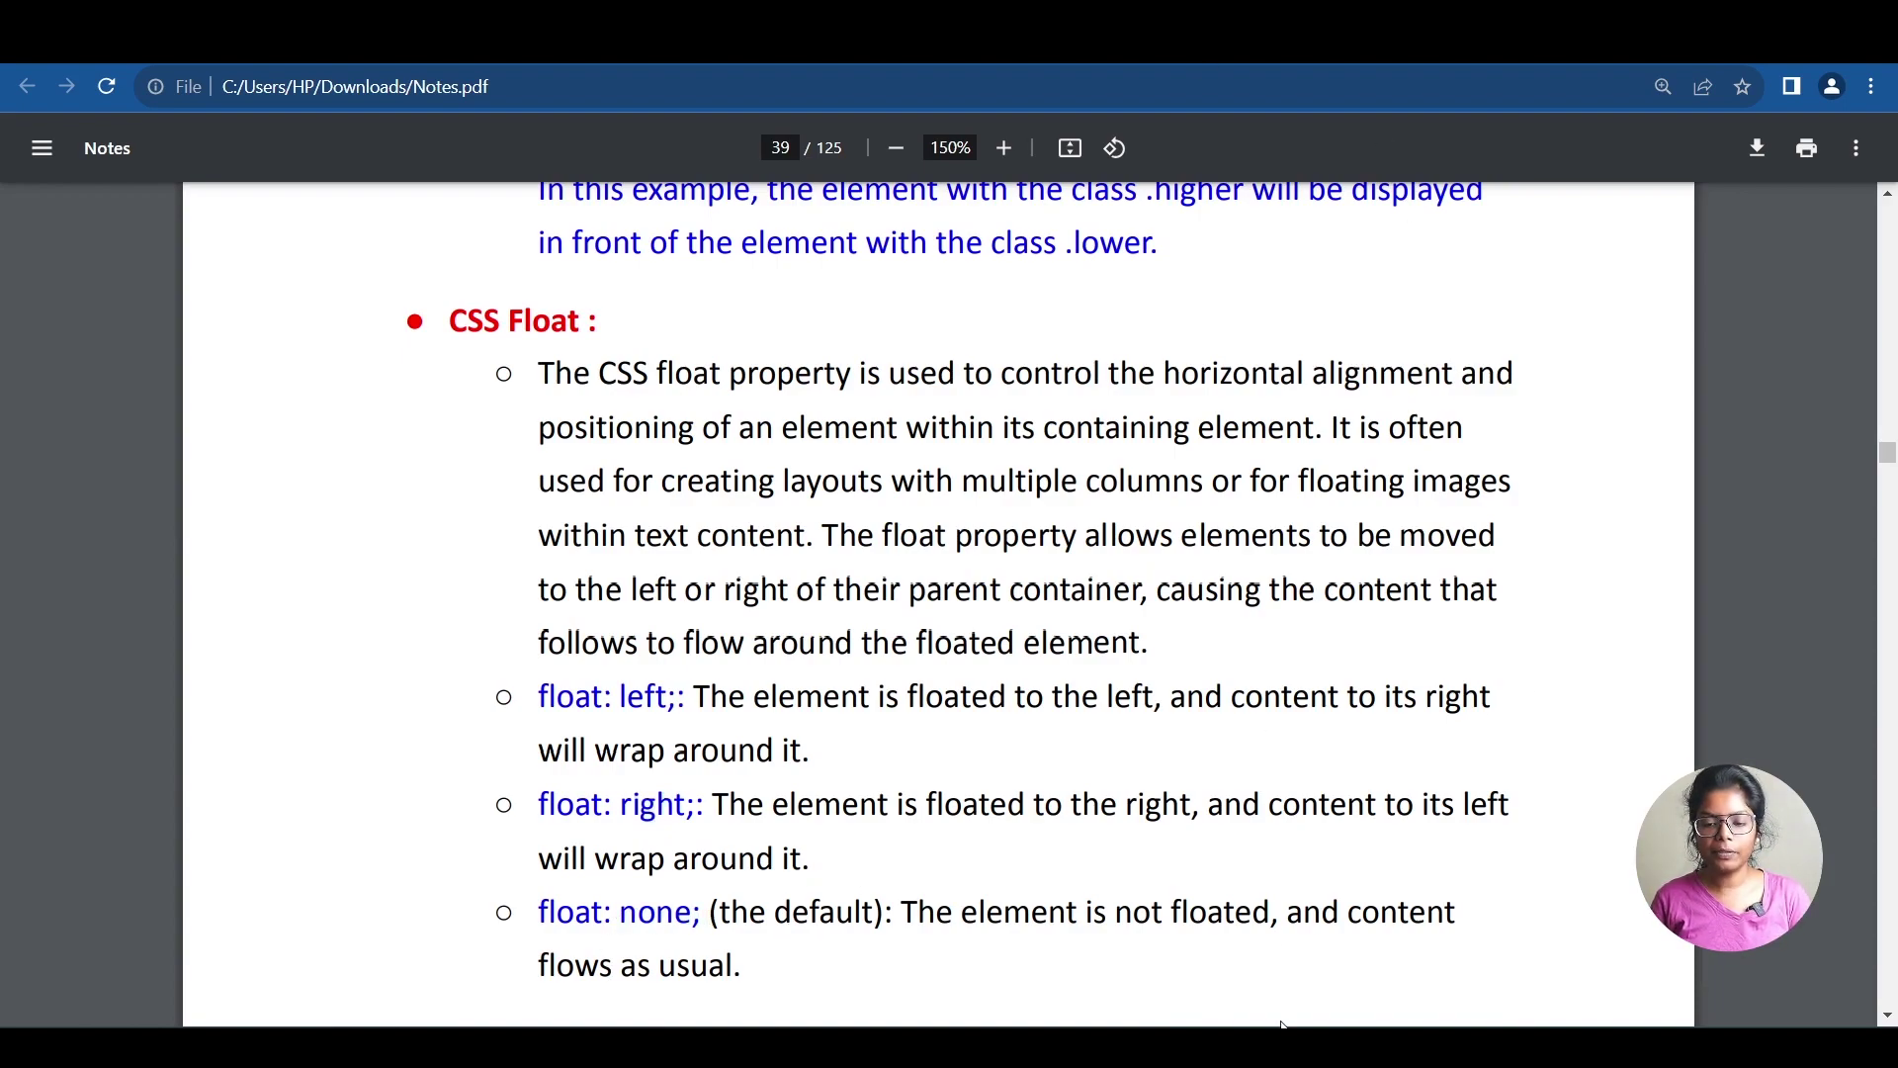
key("alt+Tab")
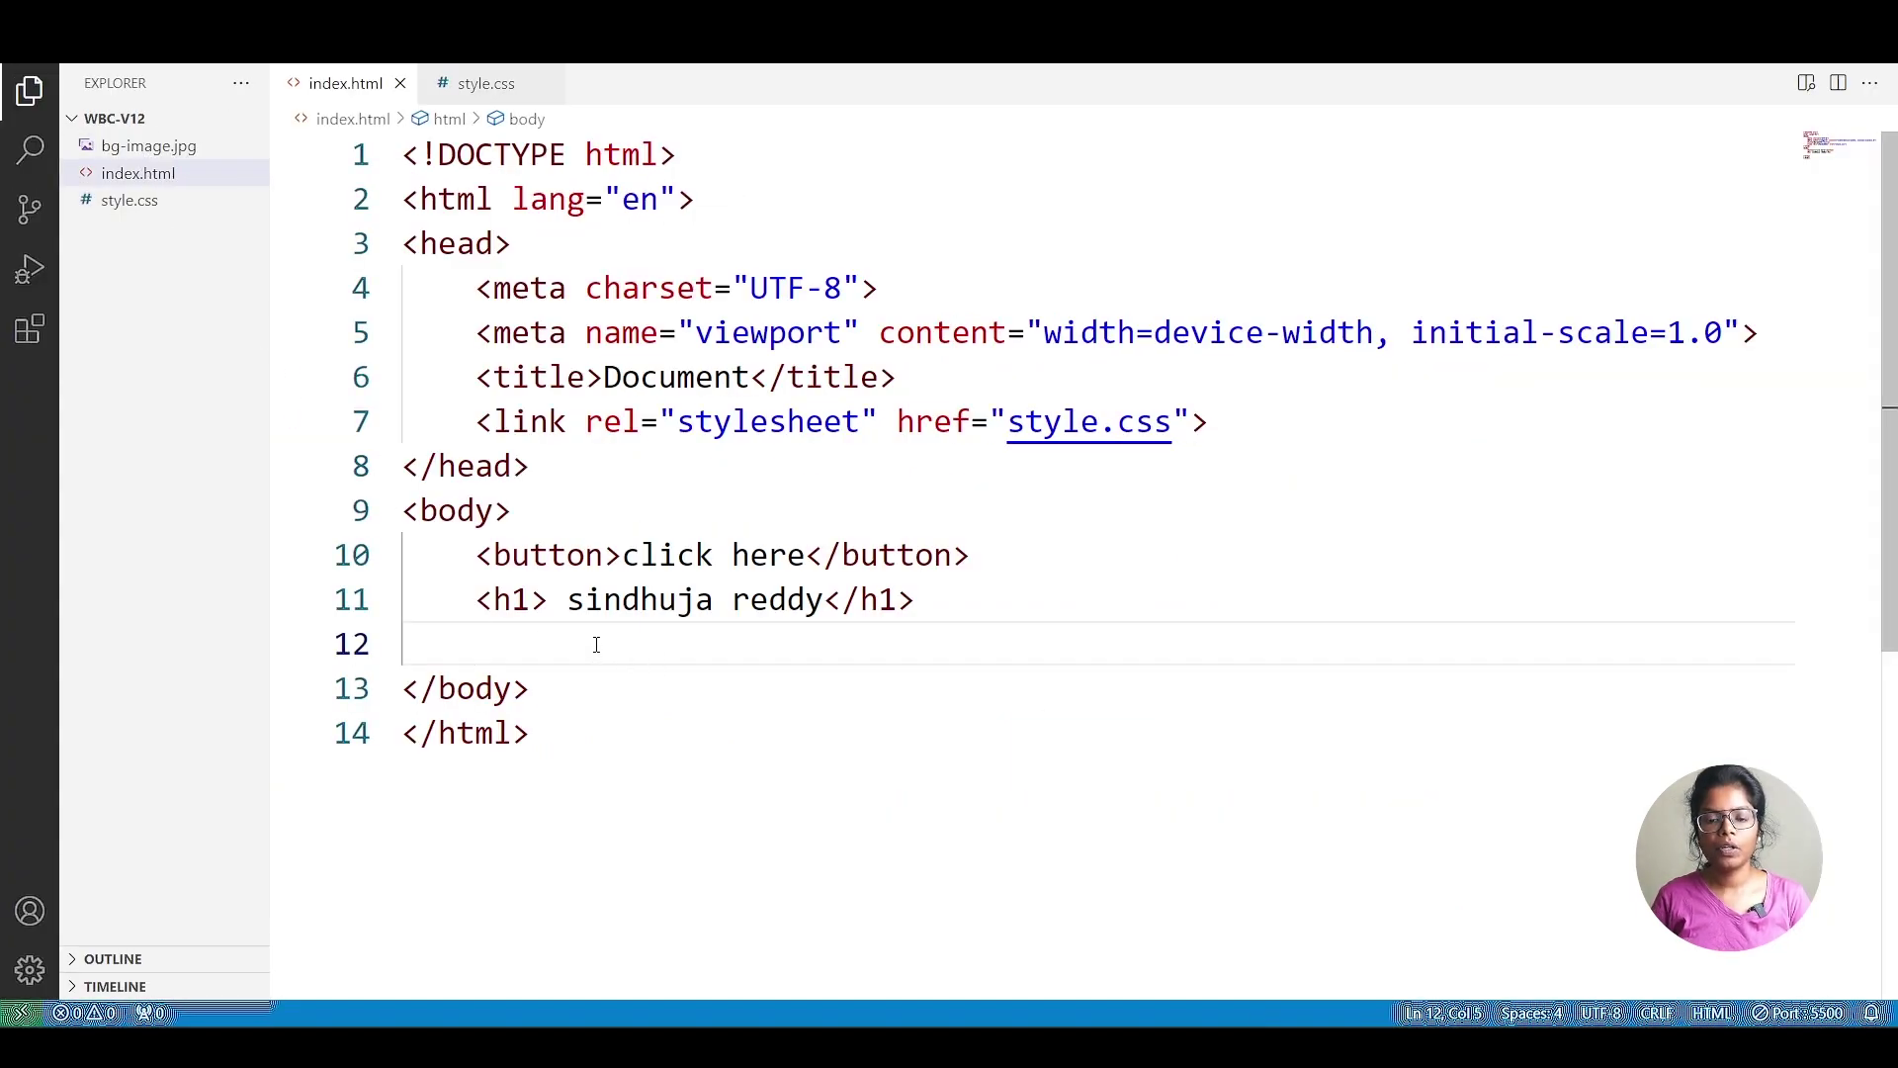
type("<div")
Add a div in index.html containing an img with src bg-image.jpg.
key("Tab")
key("Return")
type("<img")
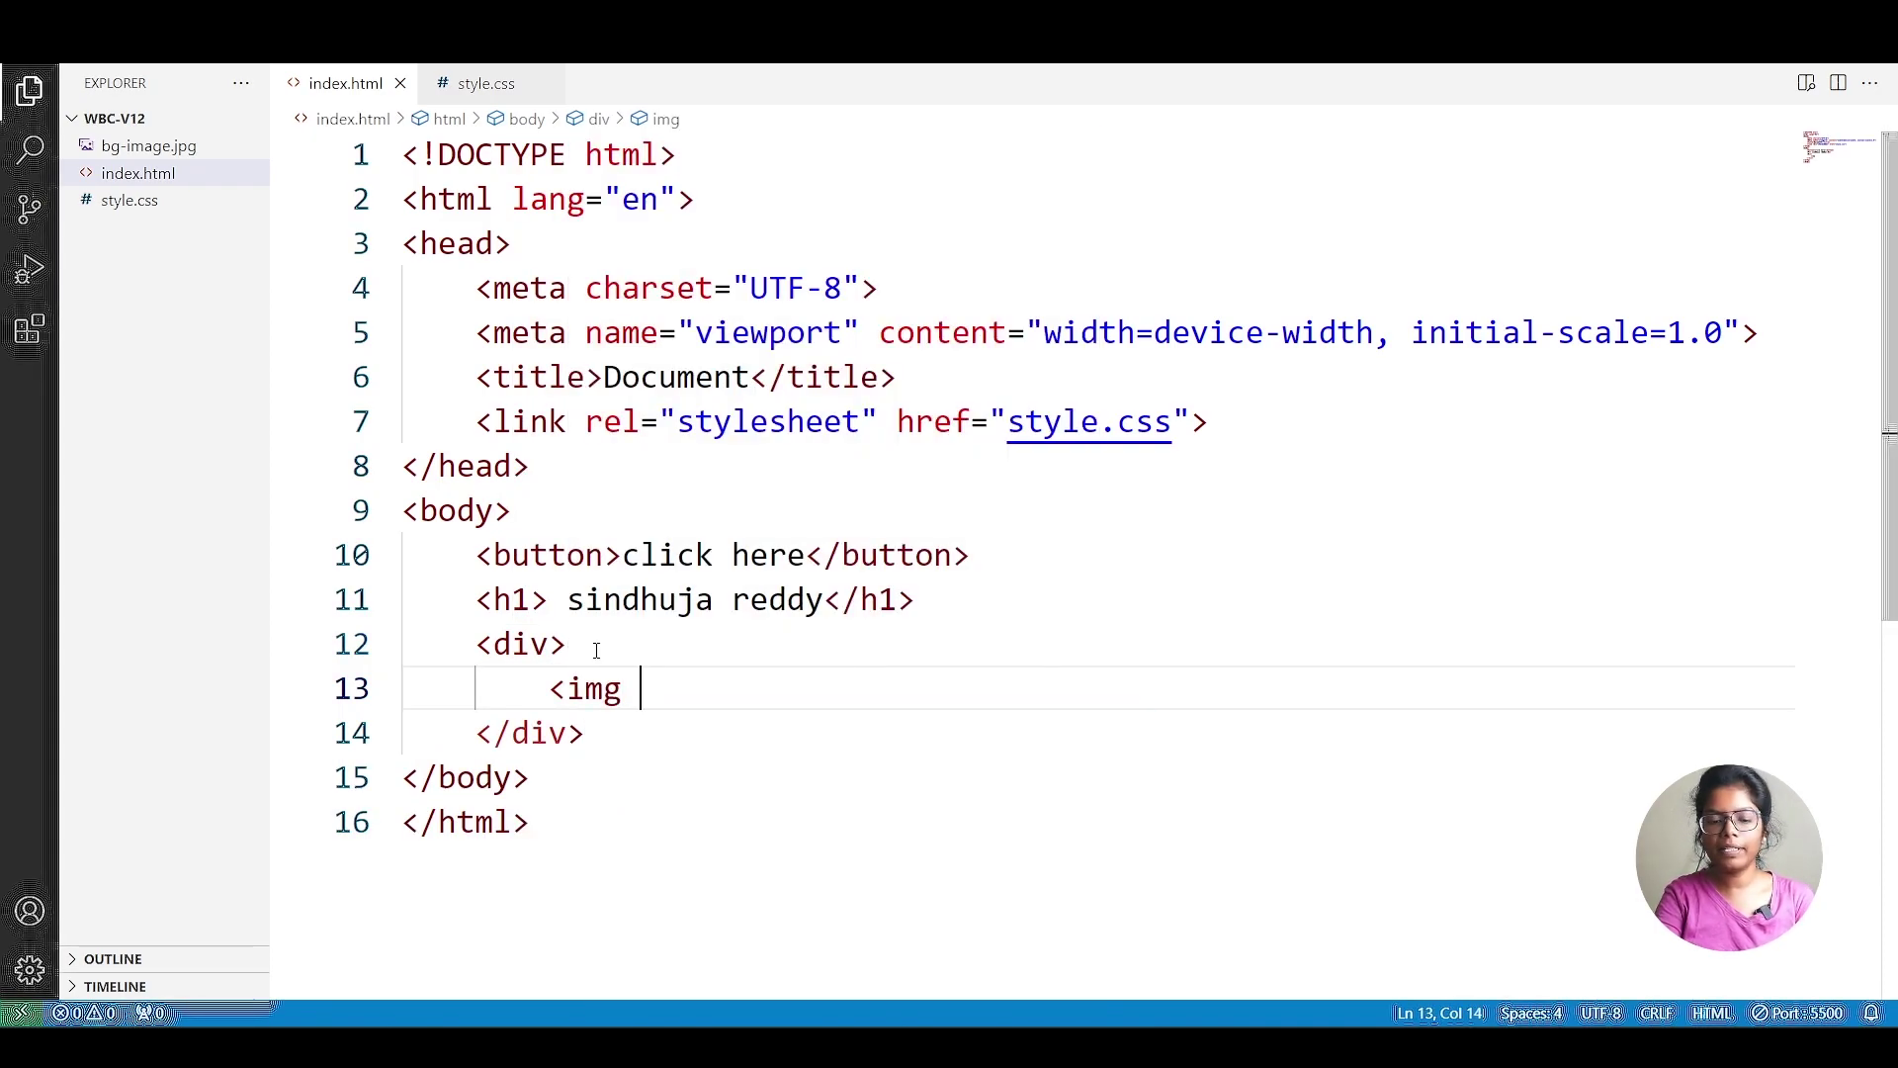
type(" src")
key("Tab")
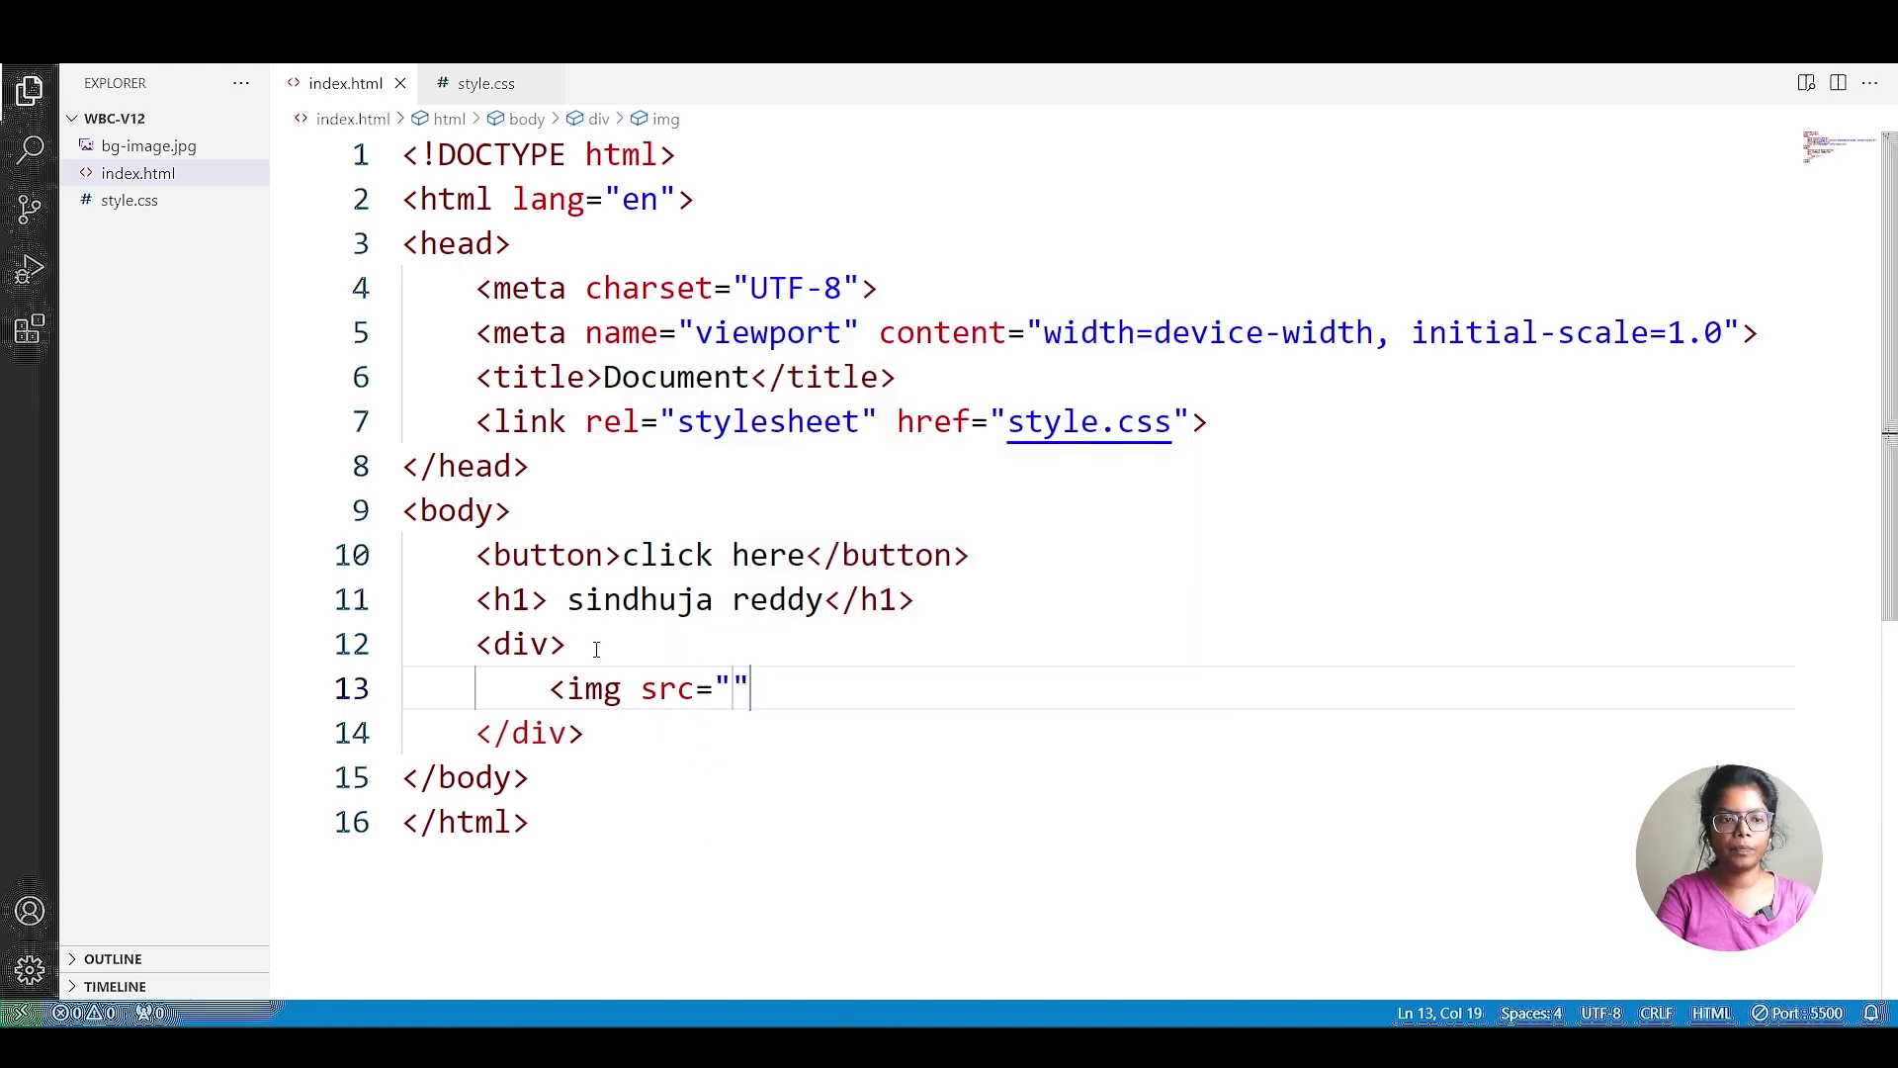
type("bg")
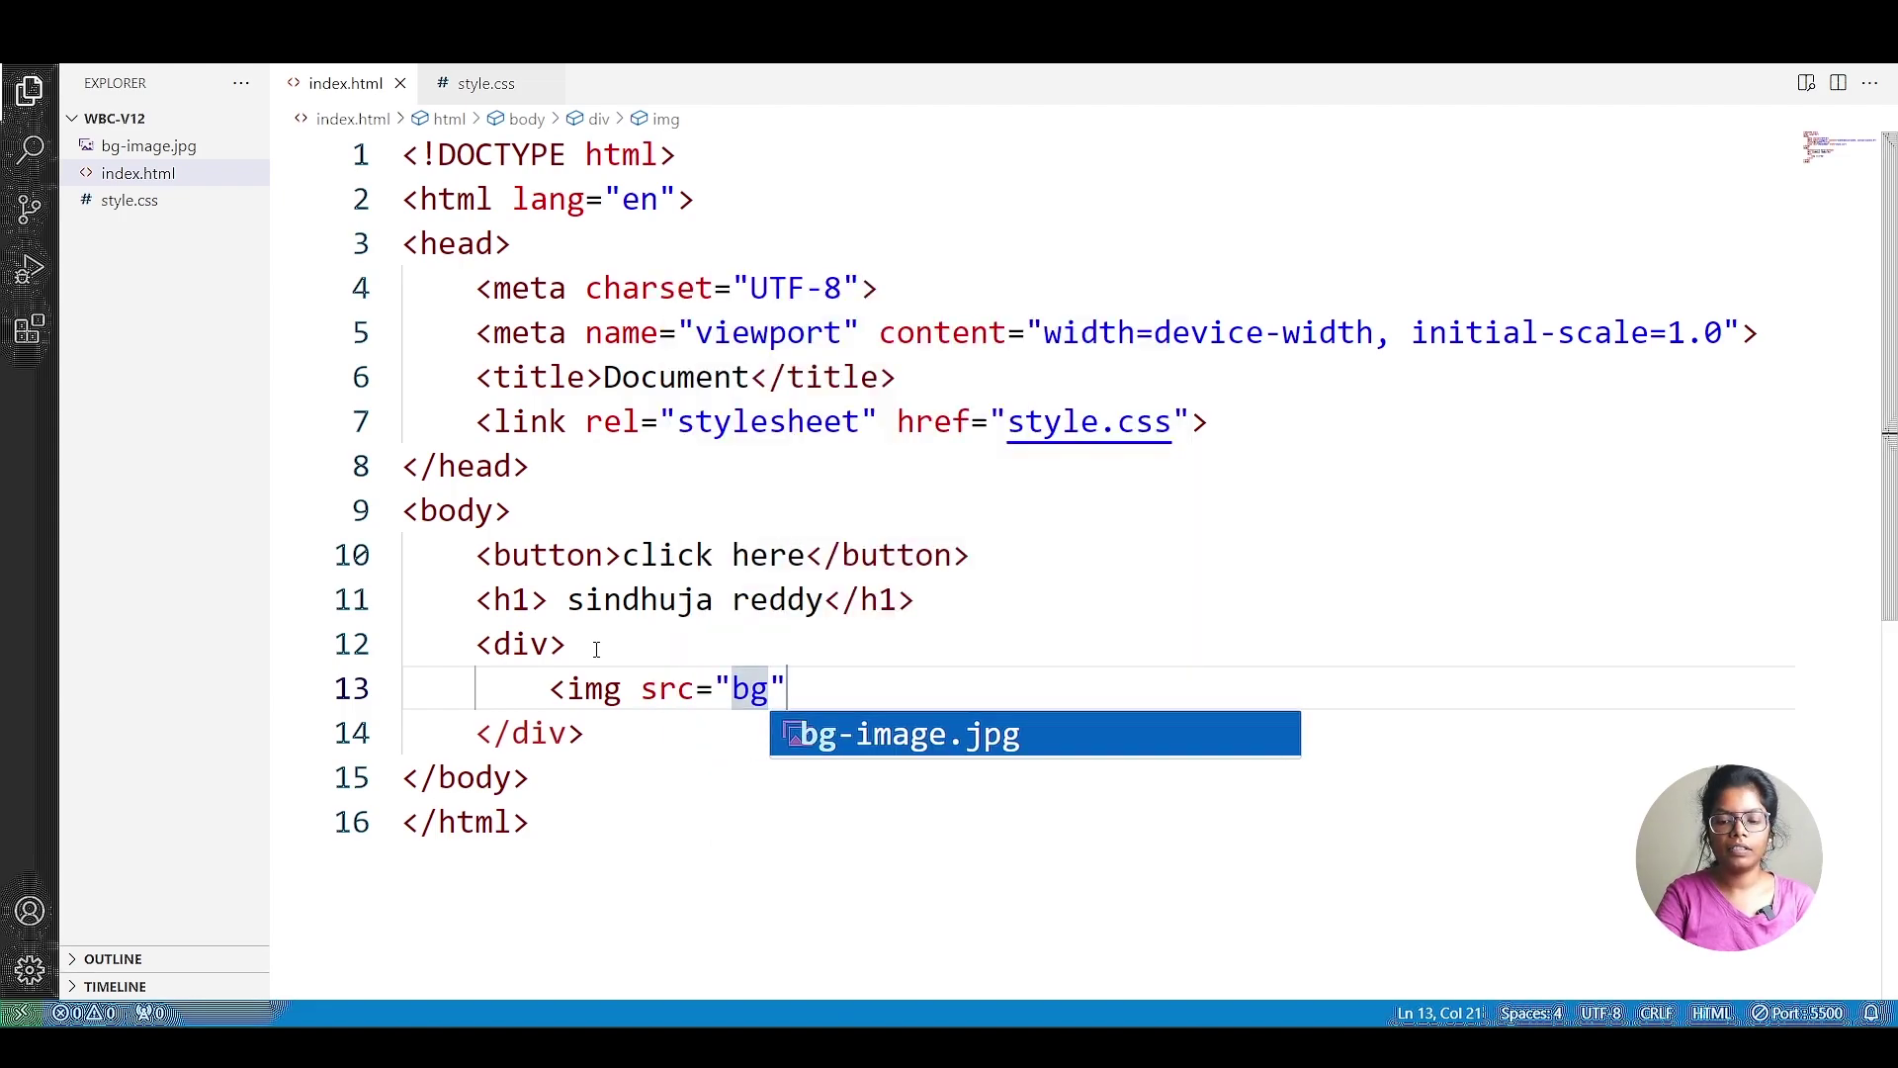
key("Return")
key("Right")
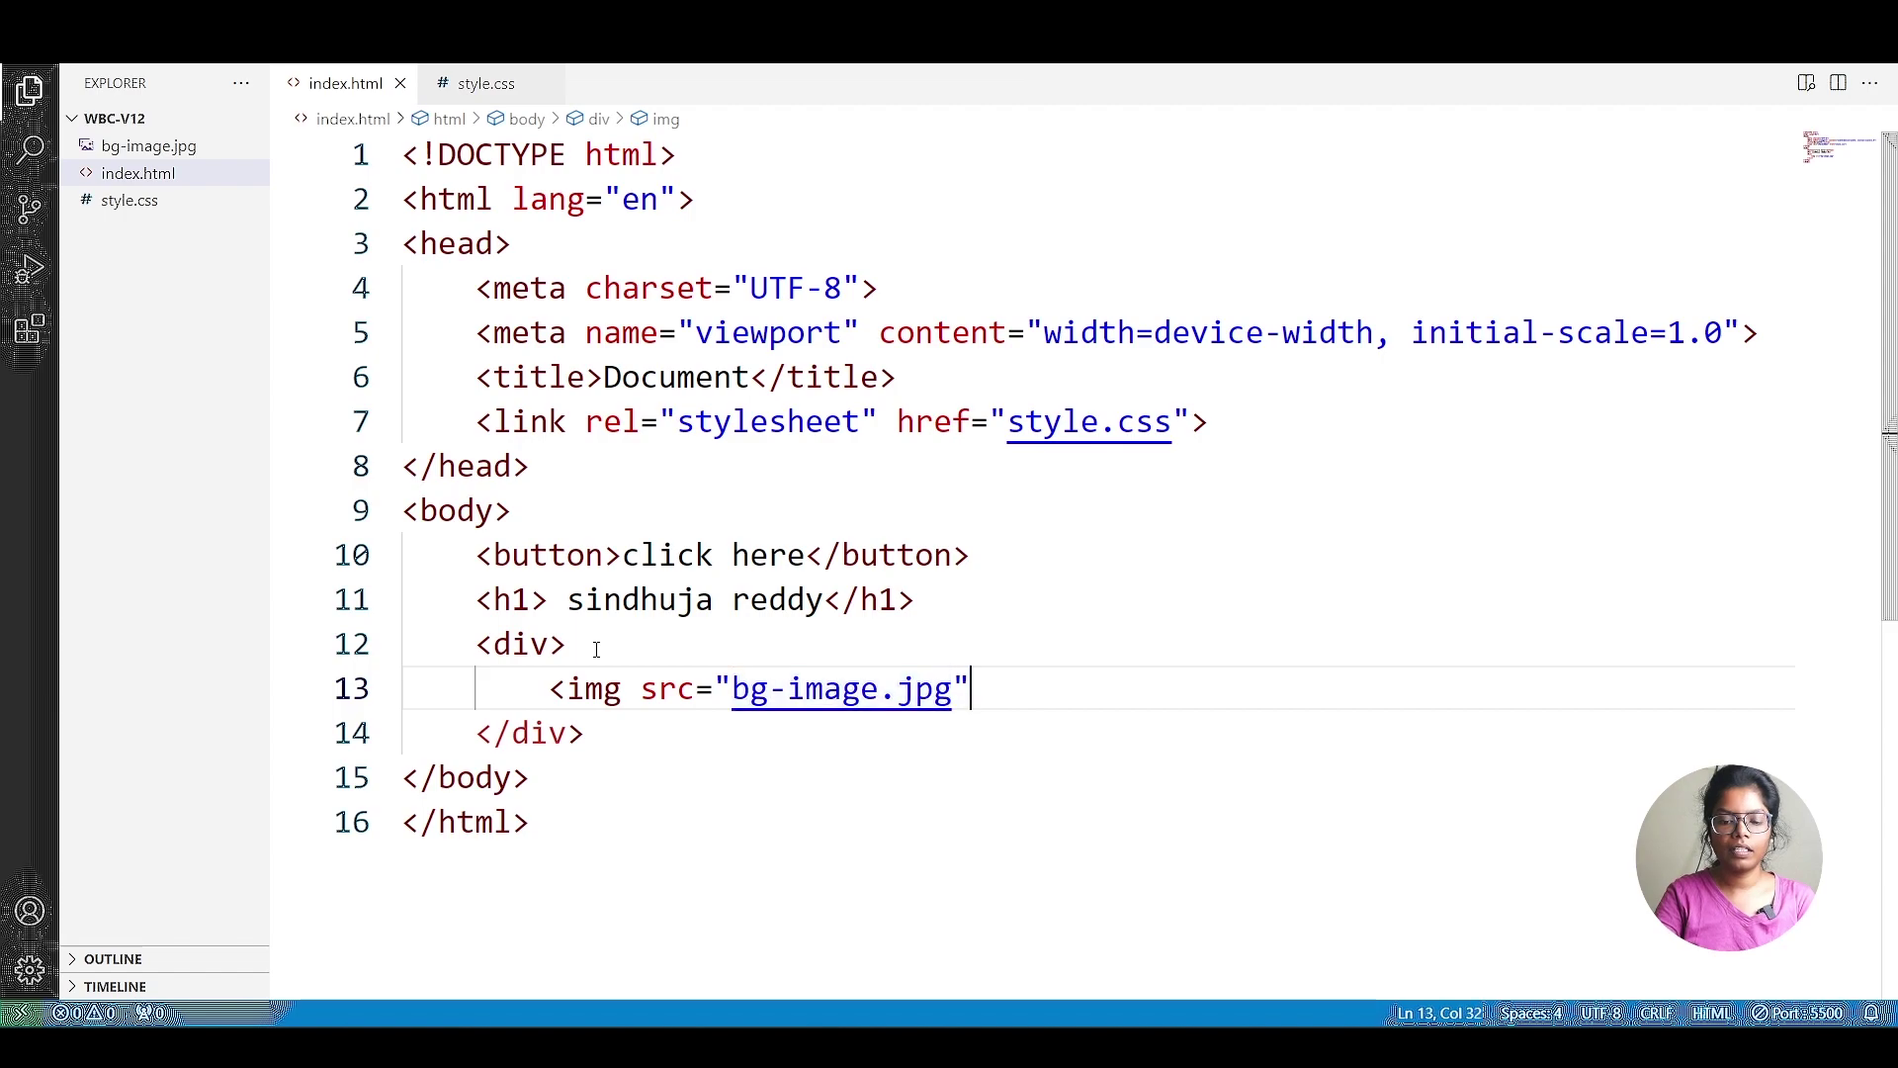
type("/>")
Add a paragraph of lorem100 placeholder text inside the div.
key("Return")
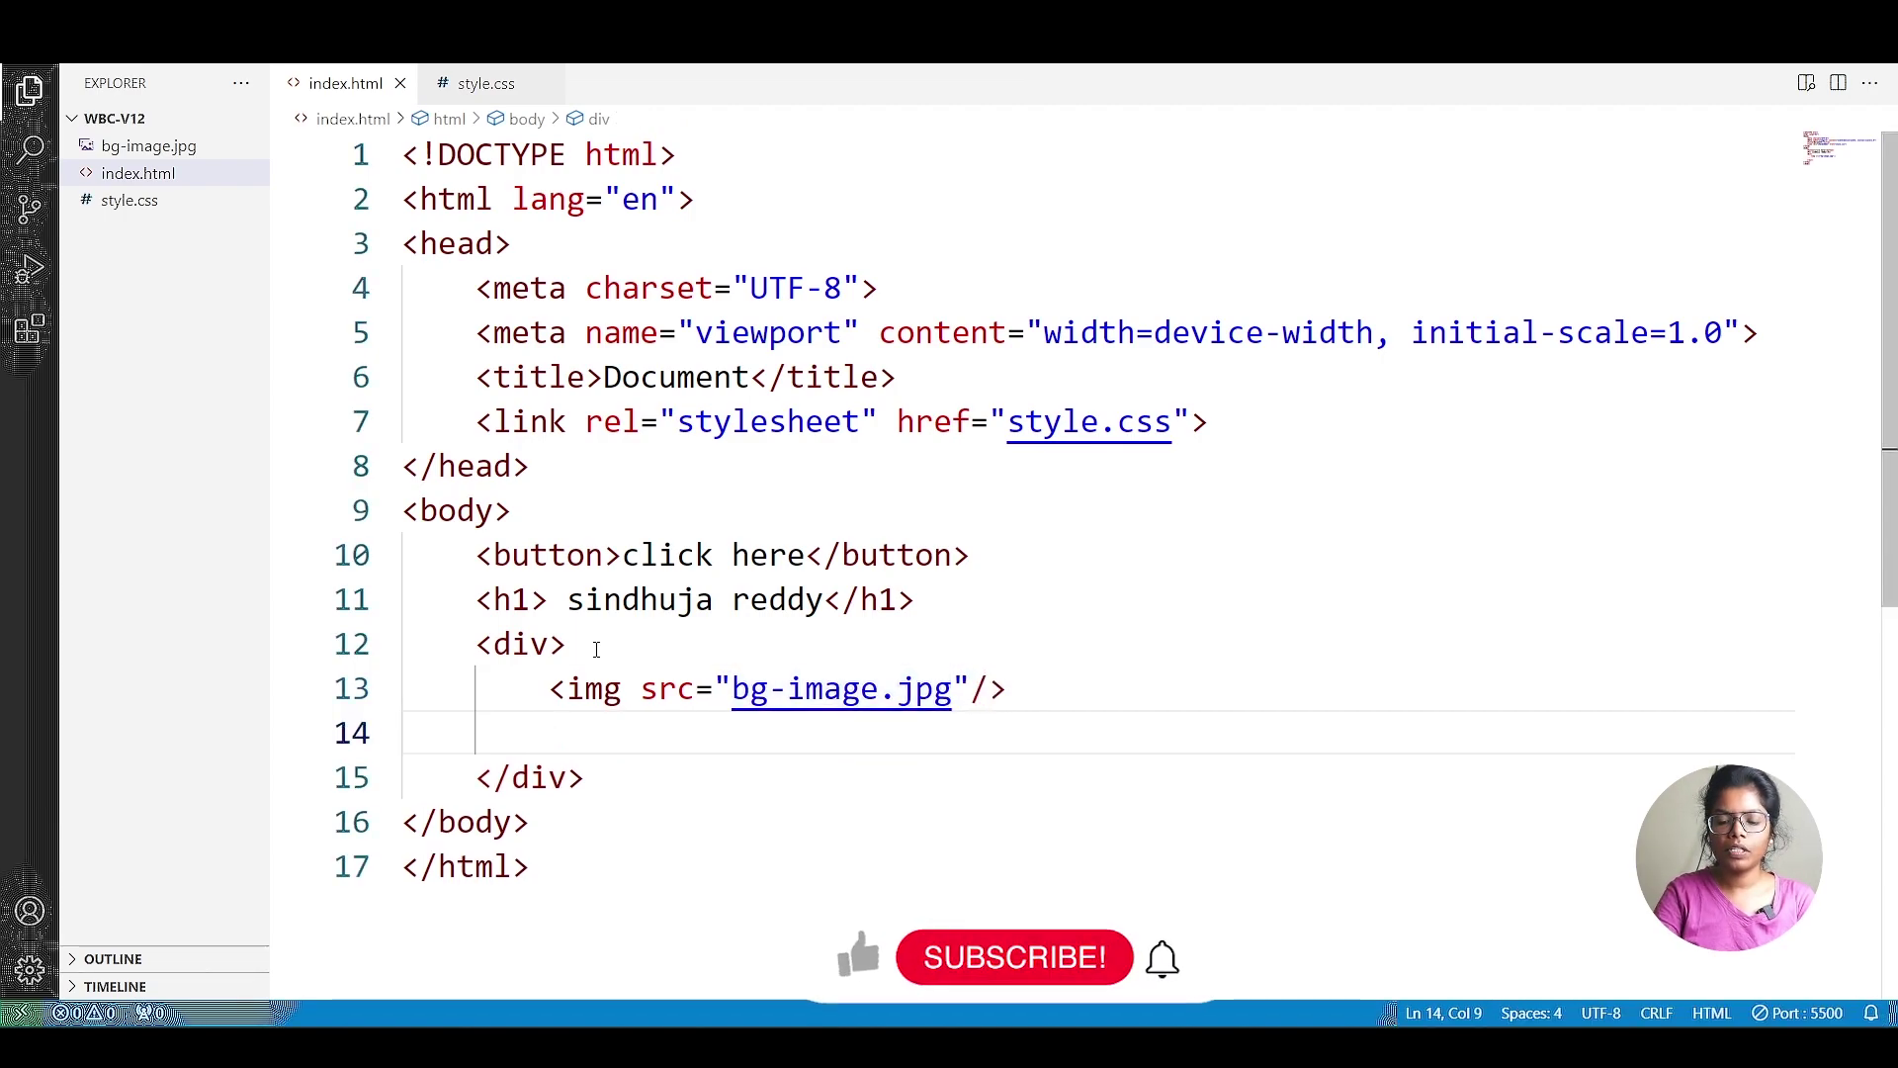
type("<p>l")
type("ore")
type("m")
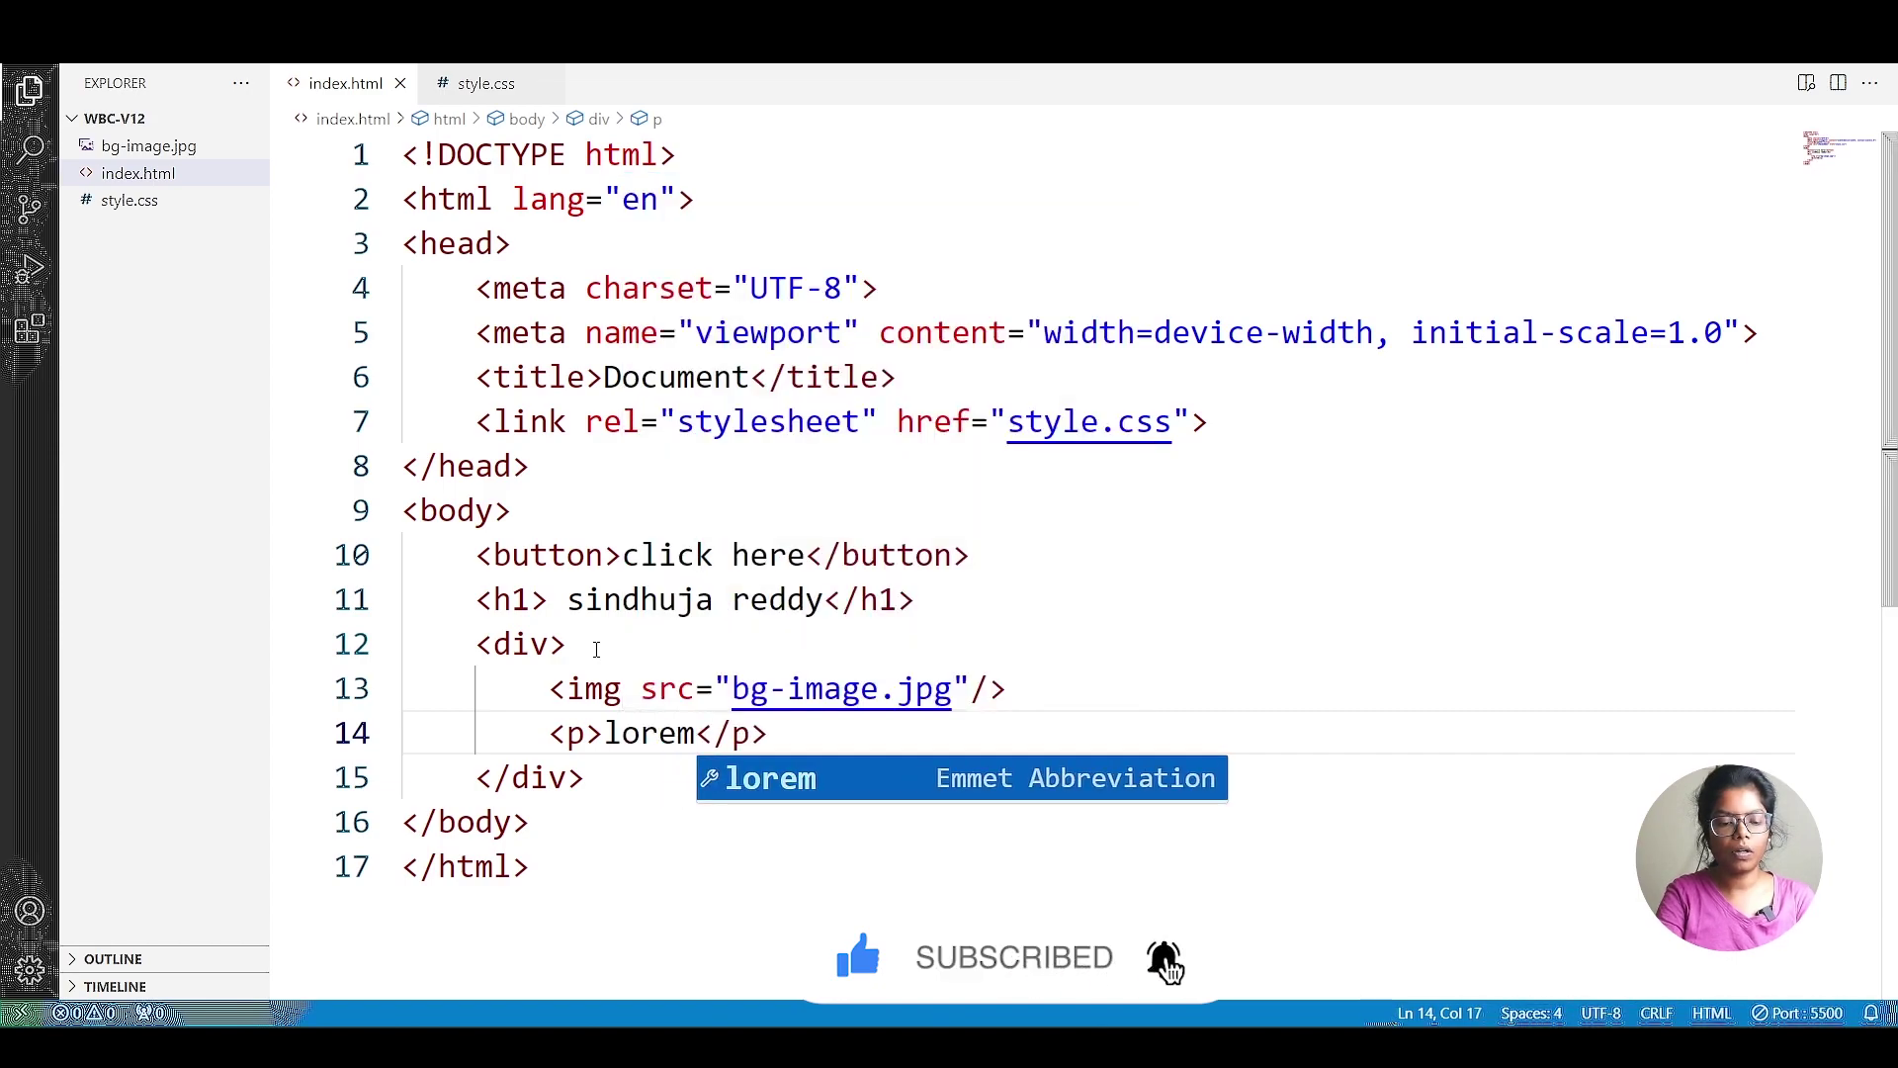
type("100")
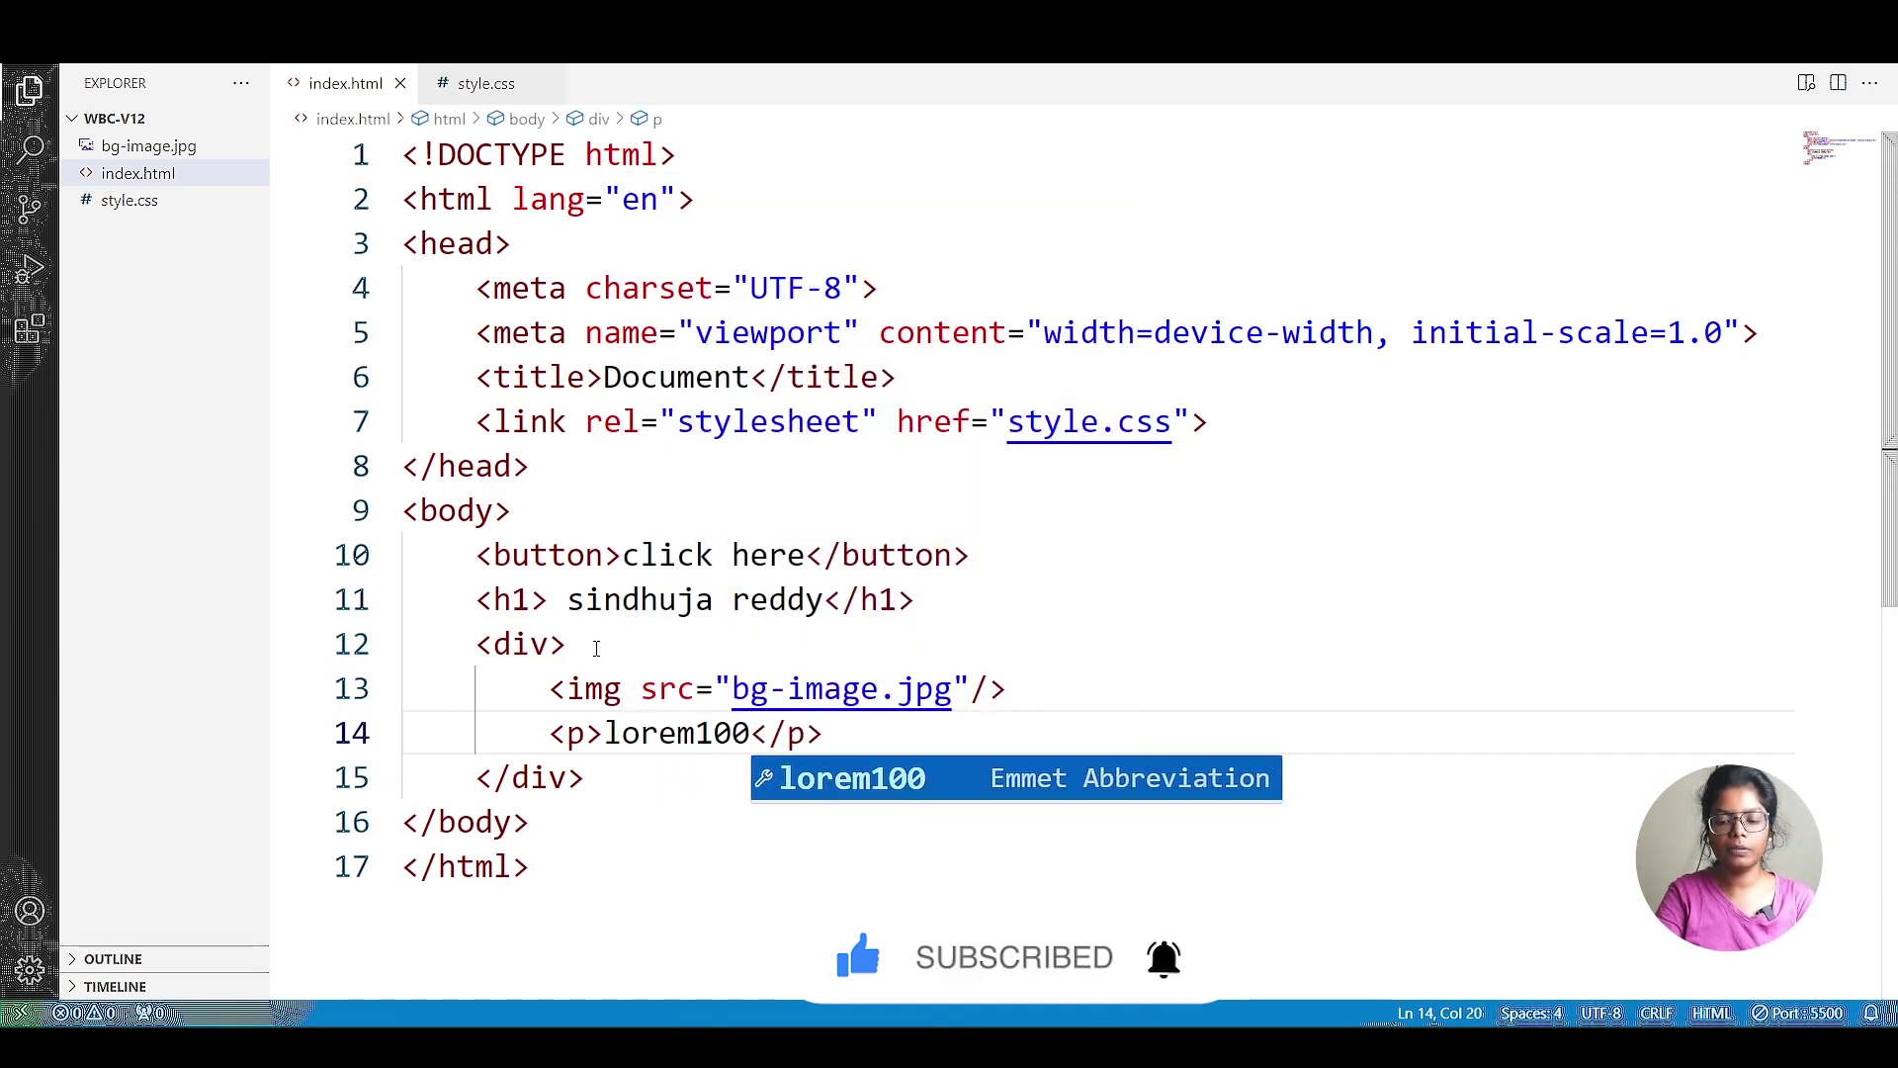
key("Tab")
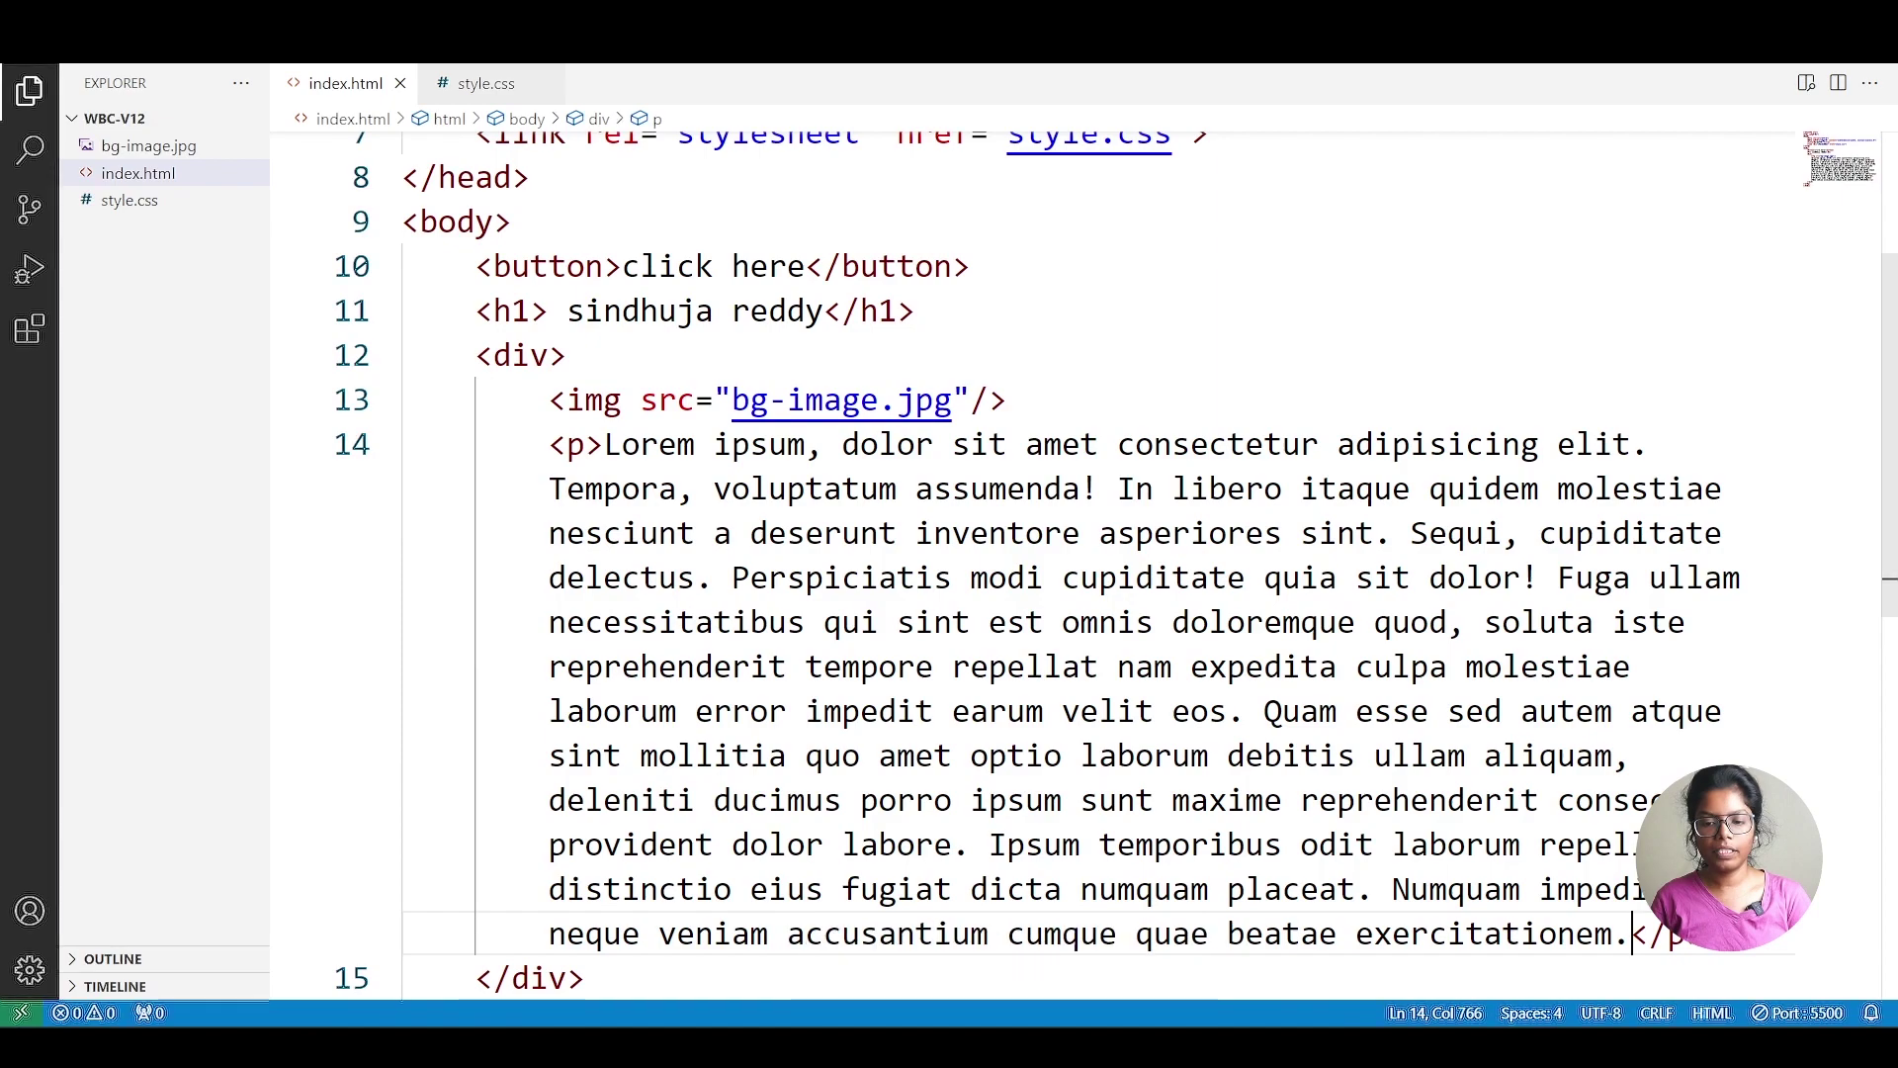
key("alt+Tab")
Check the page showing the YOUR PROFESSOR image above the lorem paragraph.
key("ctrl+Tab")
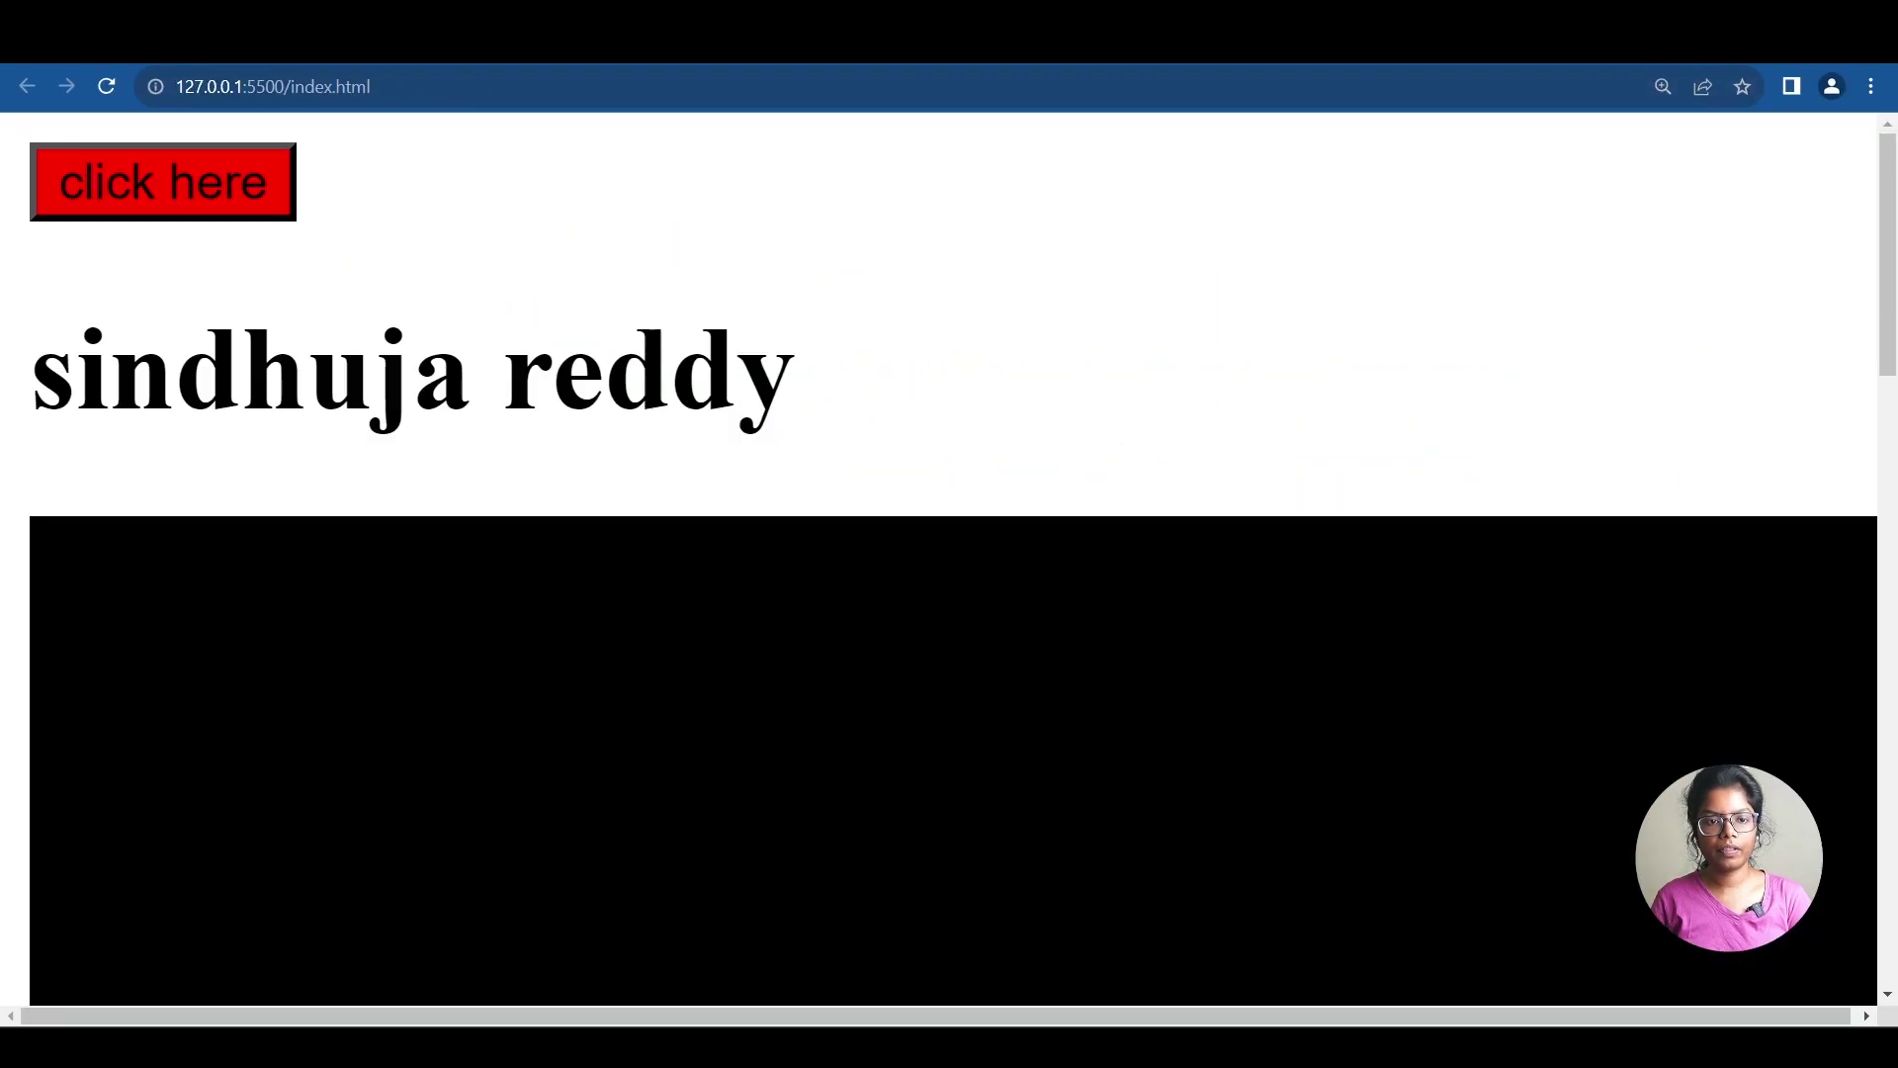
scroll(616, 602, "down", 5)
scroll(616, 603, "down", 3)
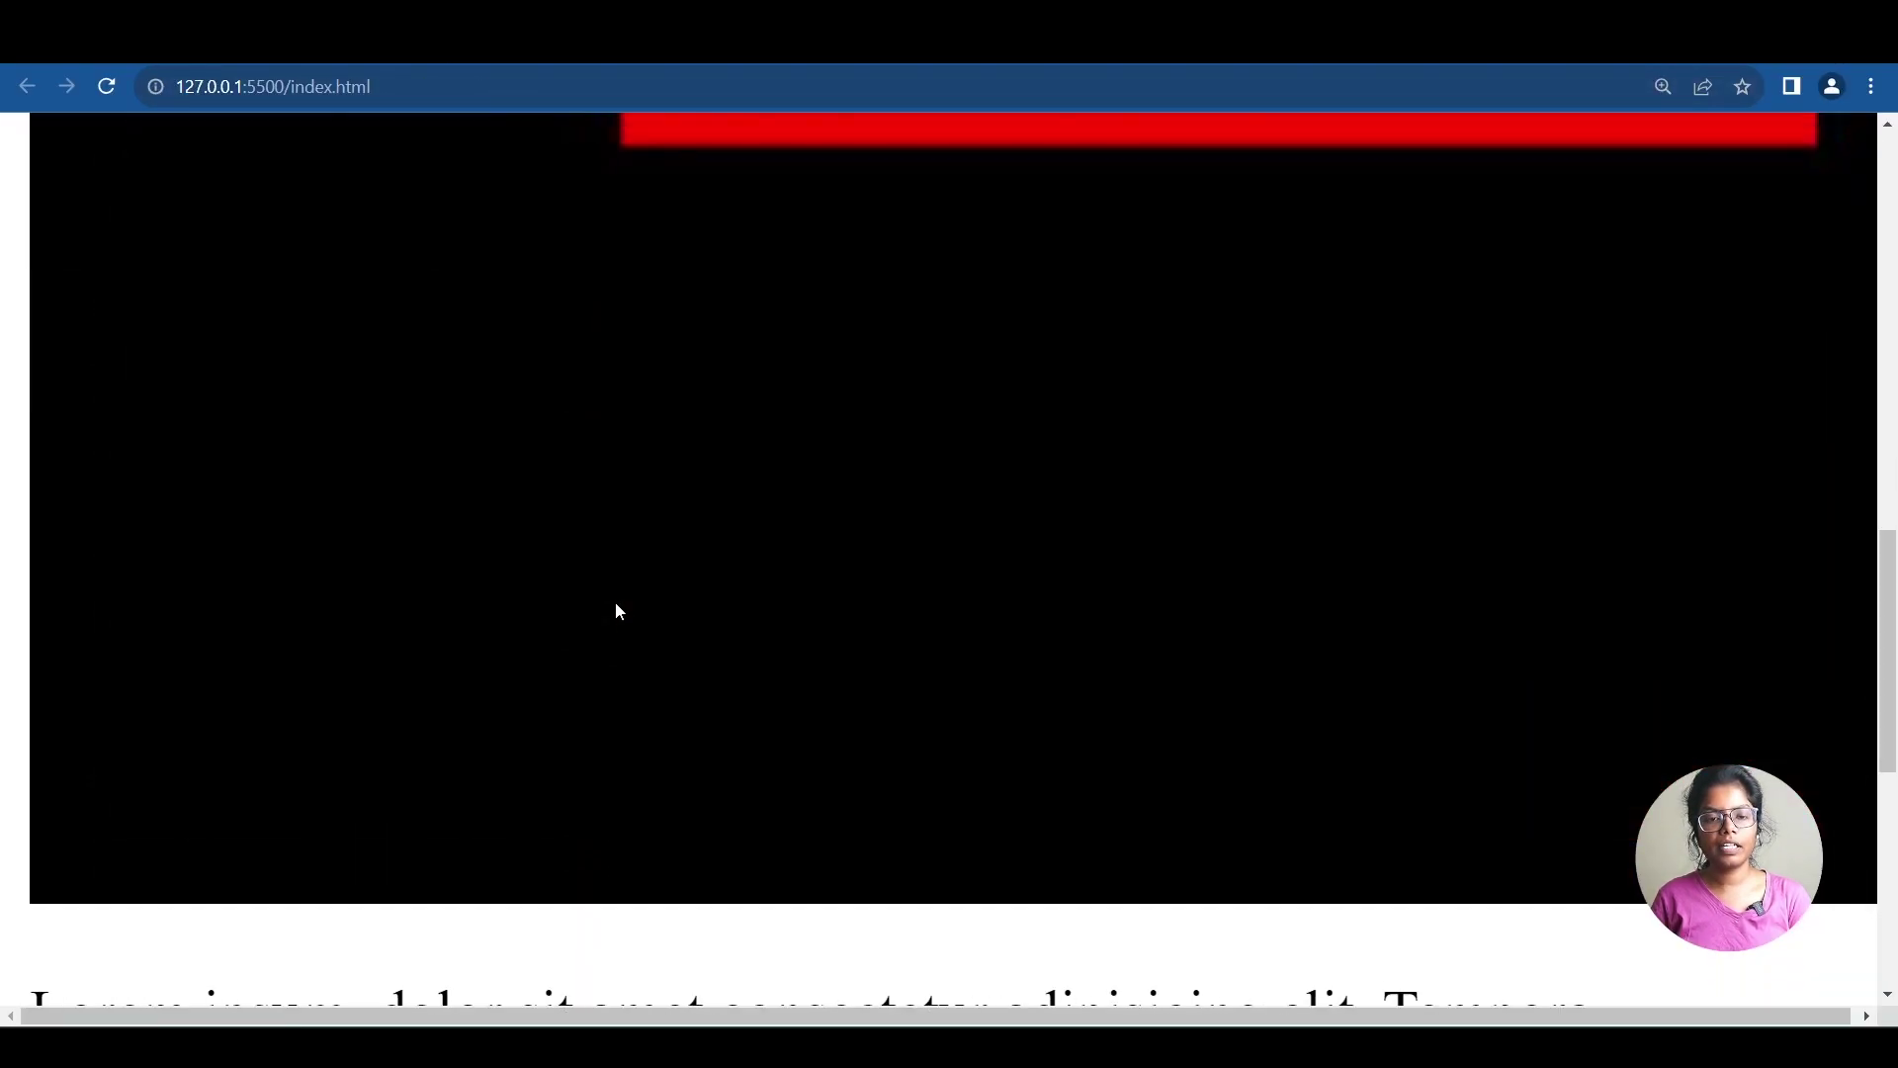
scroll(616, 603, "up", 3)
scroll(616, 600, "down", 4)
scroll(616, 600, "down", 3)
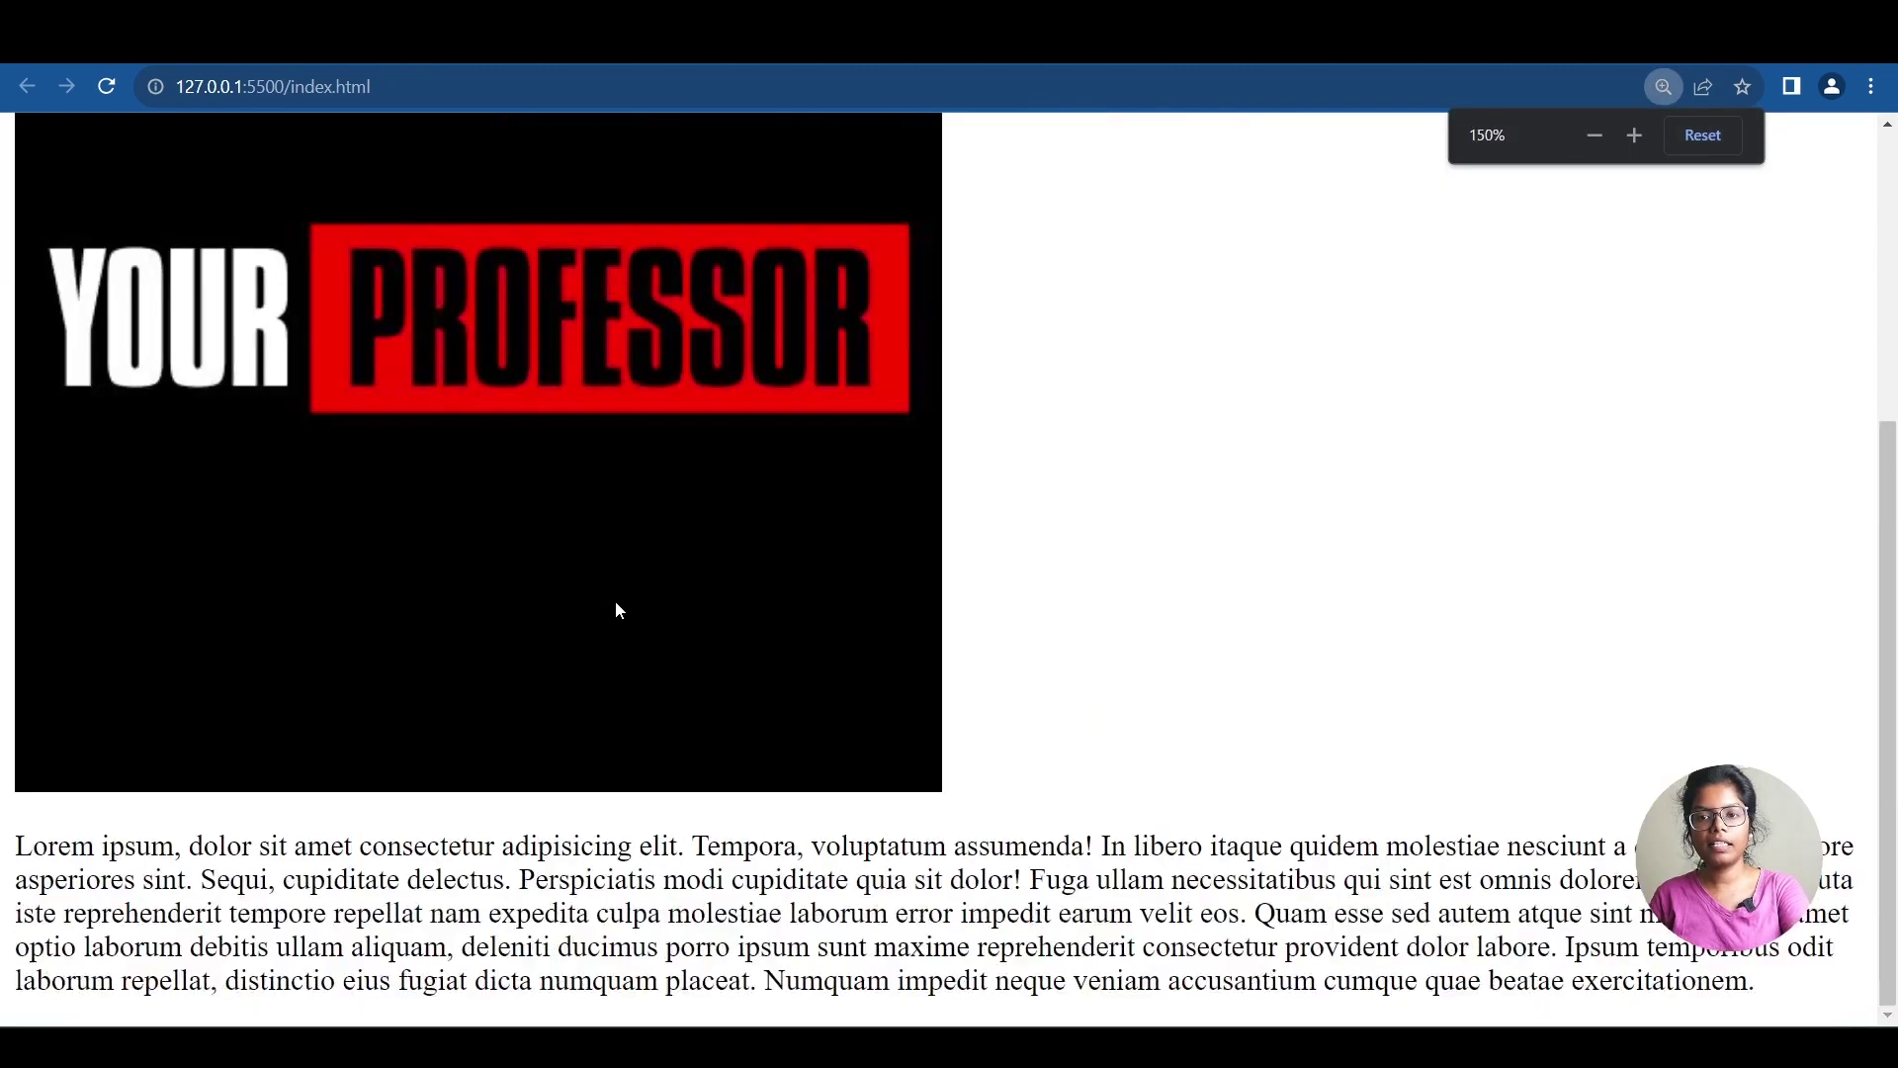
scroll(615, 601, "down", 2)
scroll(616, 600, "down", 1)
scroll(616, 600, "down", 1)
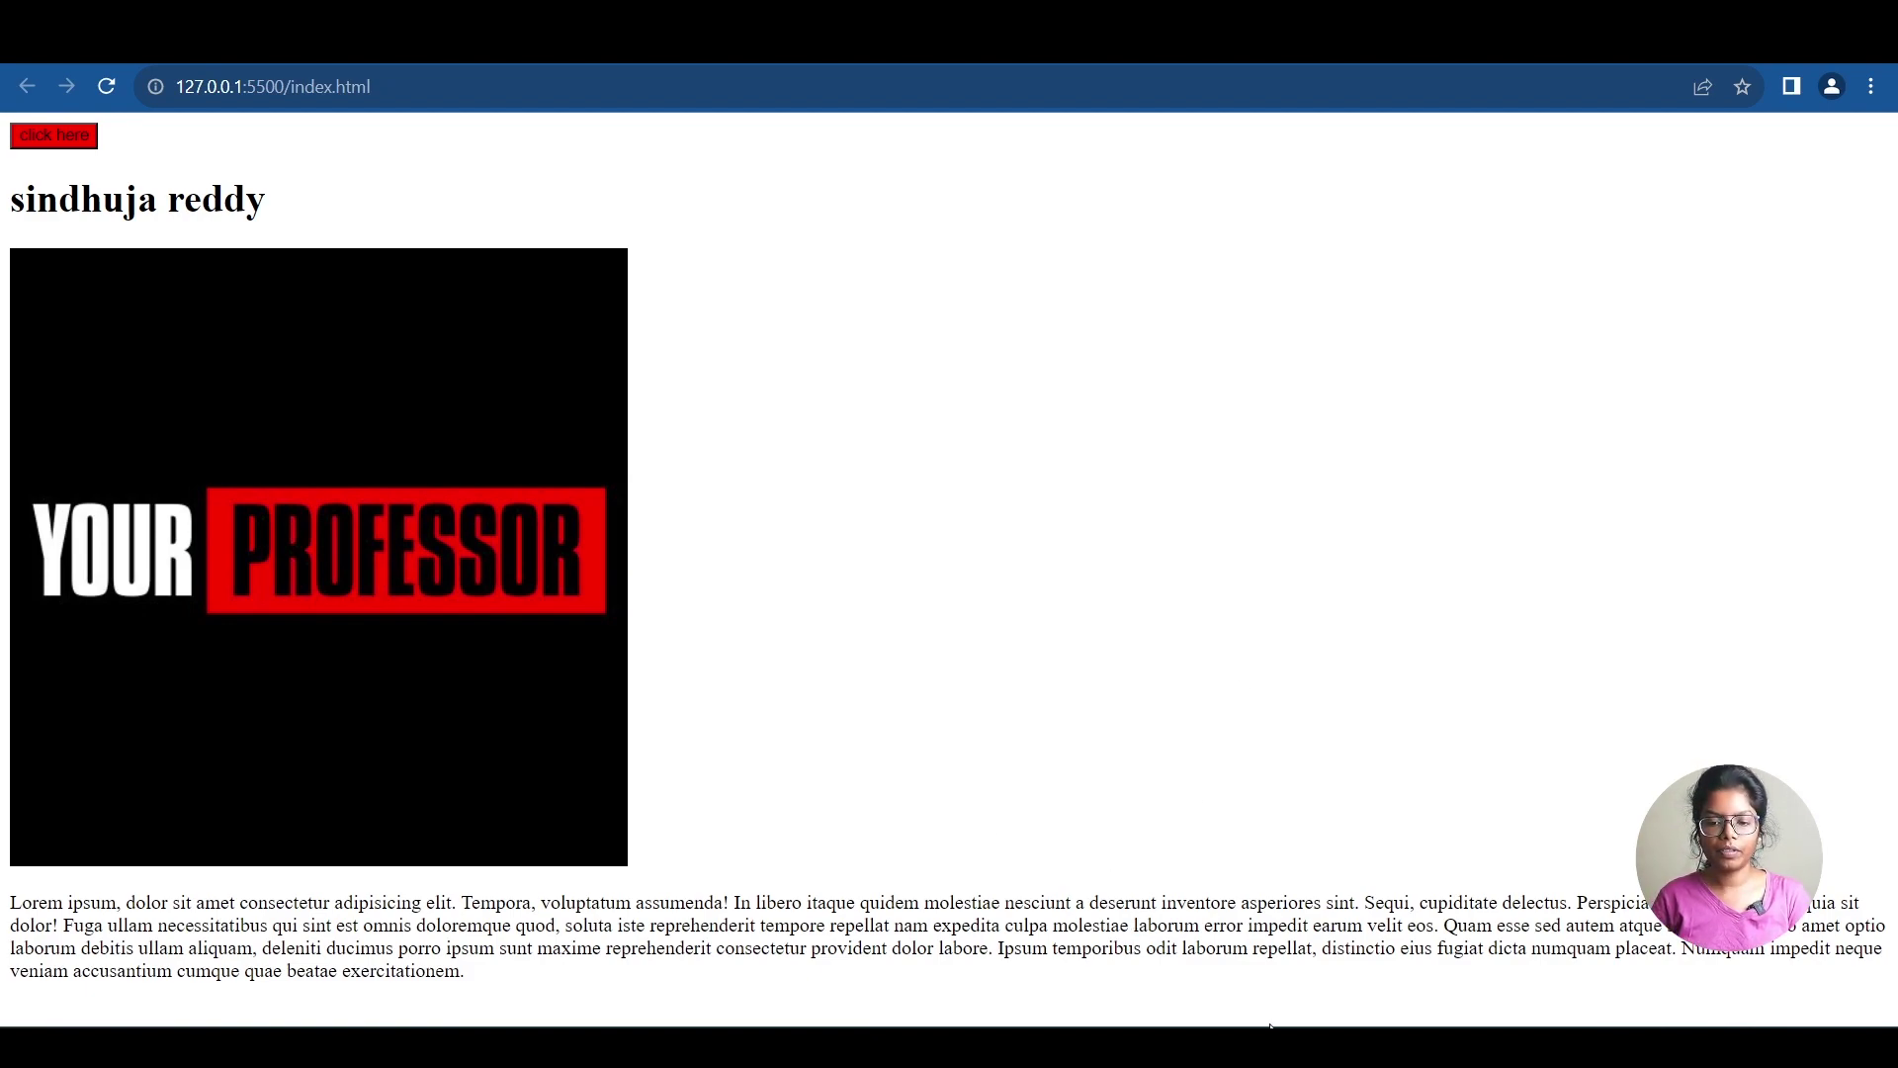
key("alt+Tab")
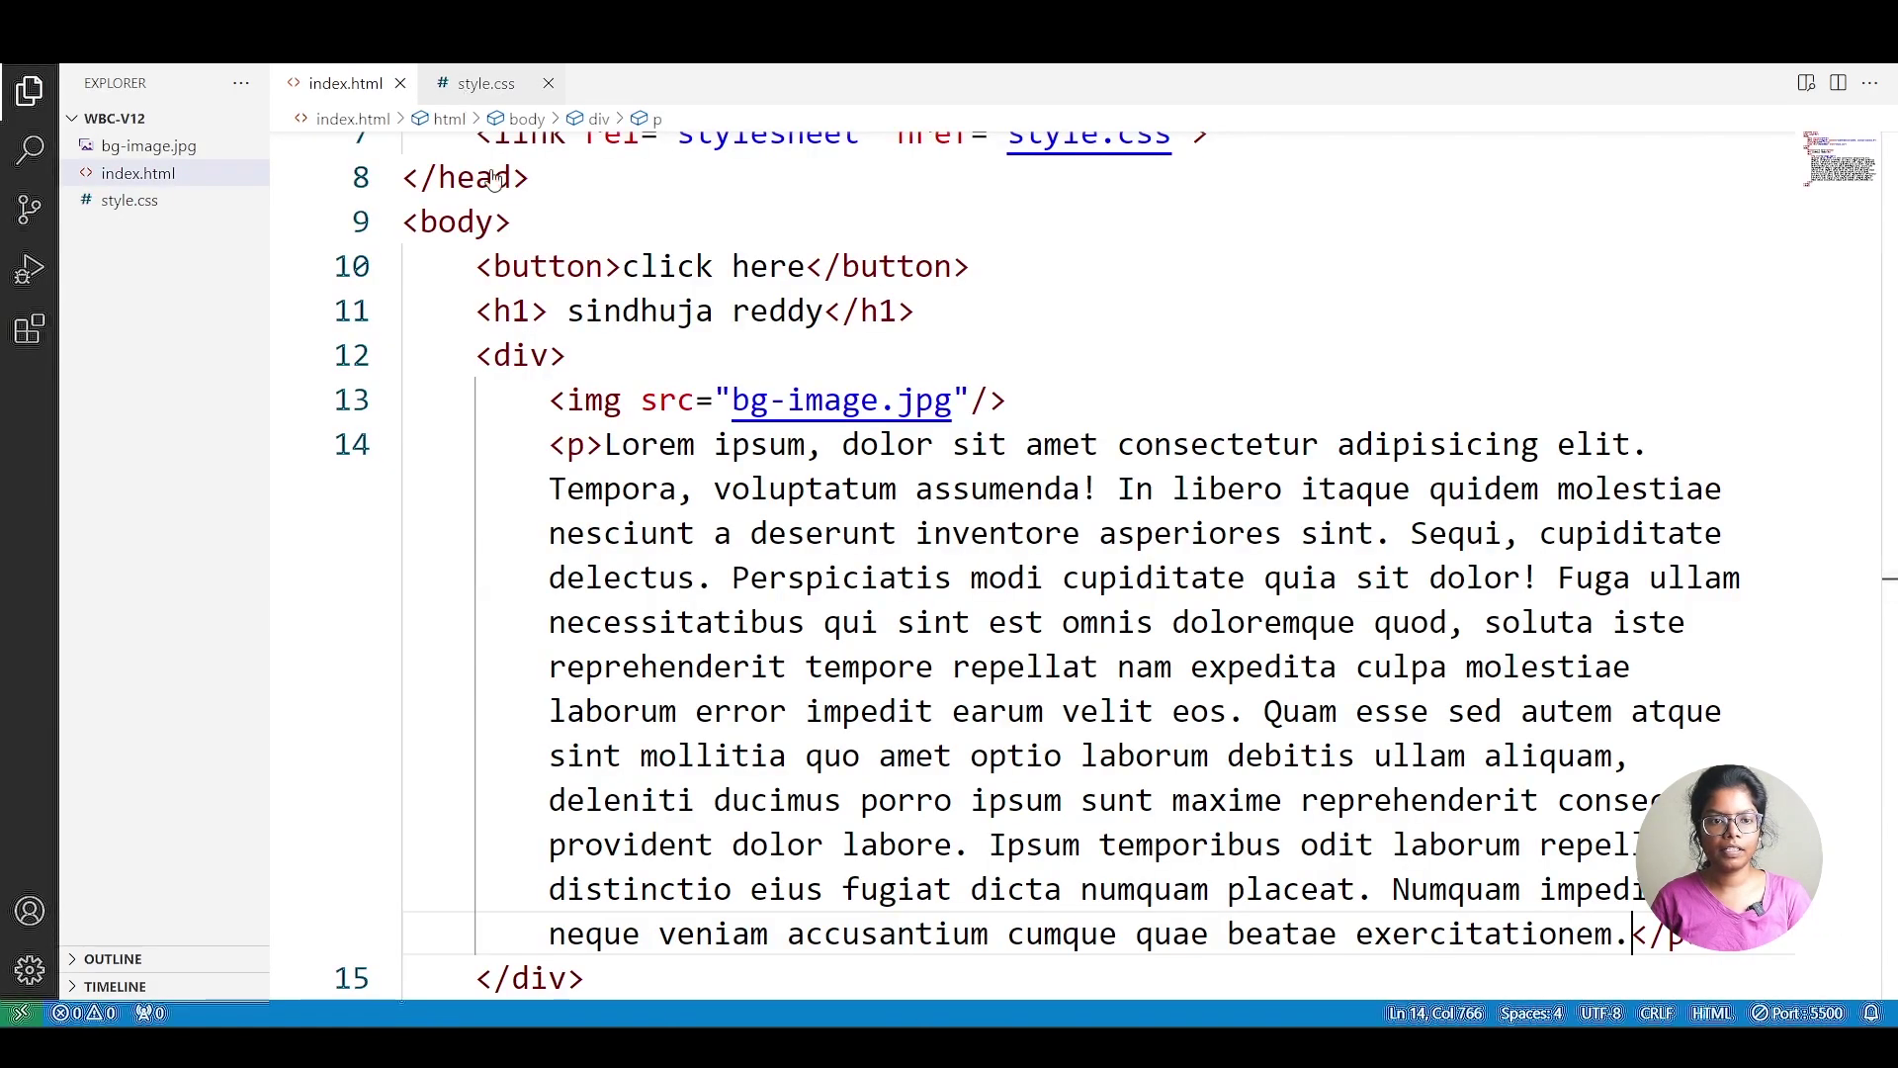
Add an img rule with float: right to style.css.
left_click(484, 84)
key("Return")
type("img")
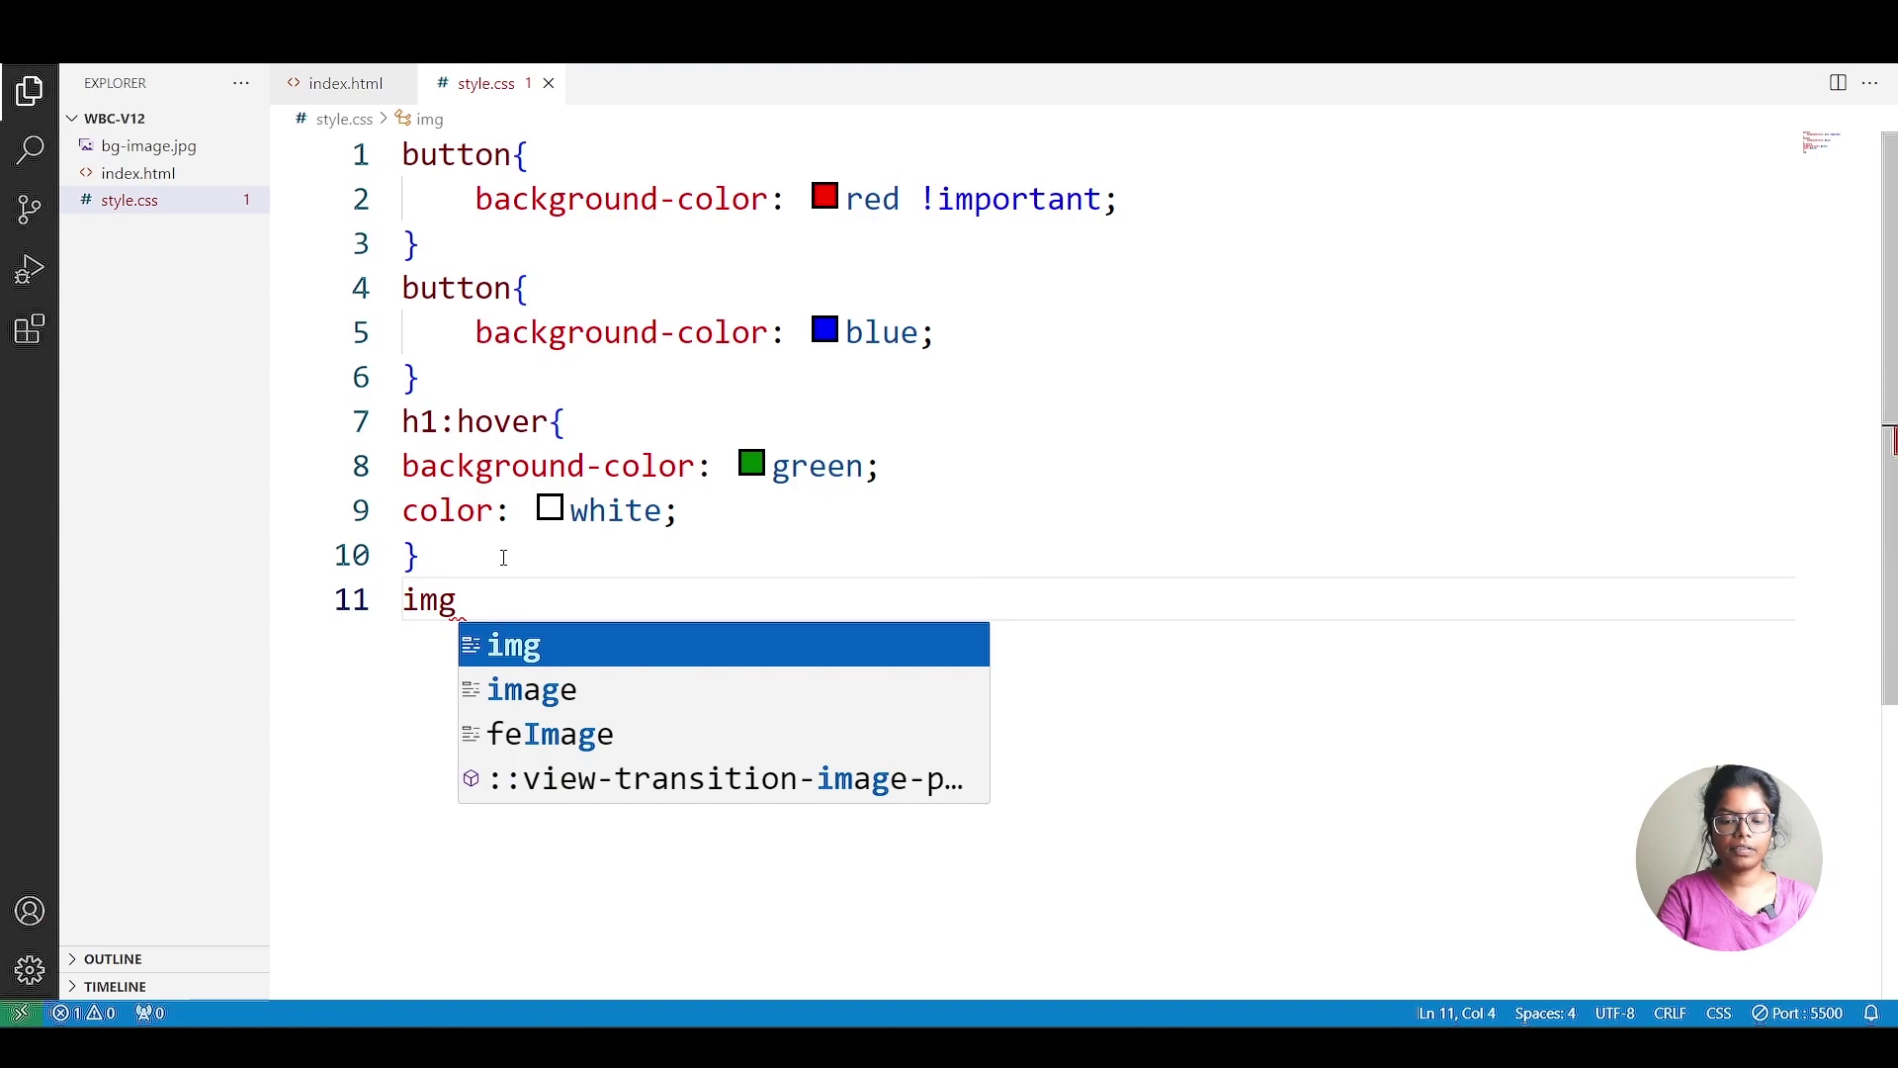
type("{")
key("Return")
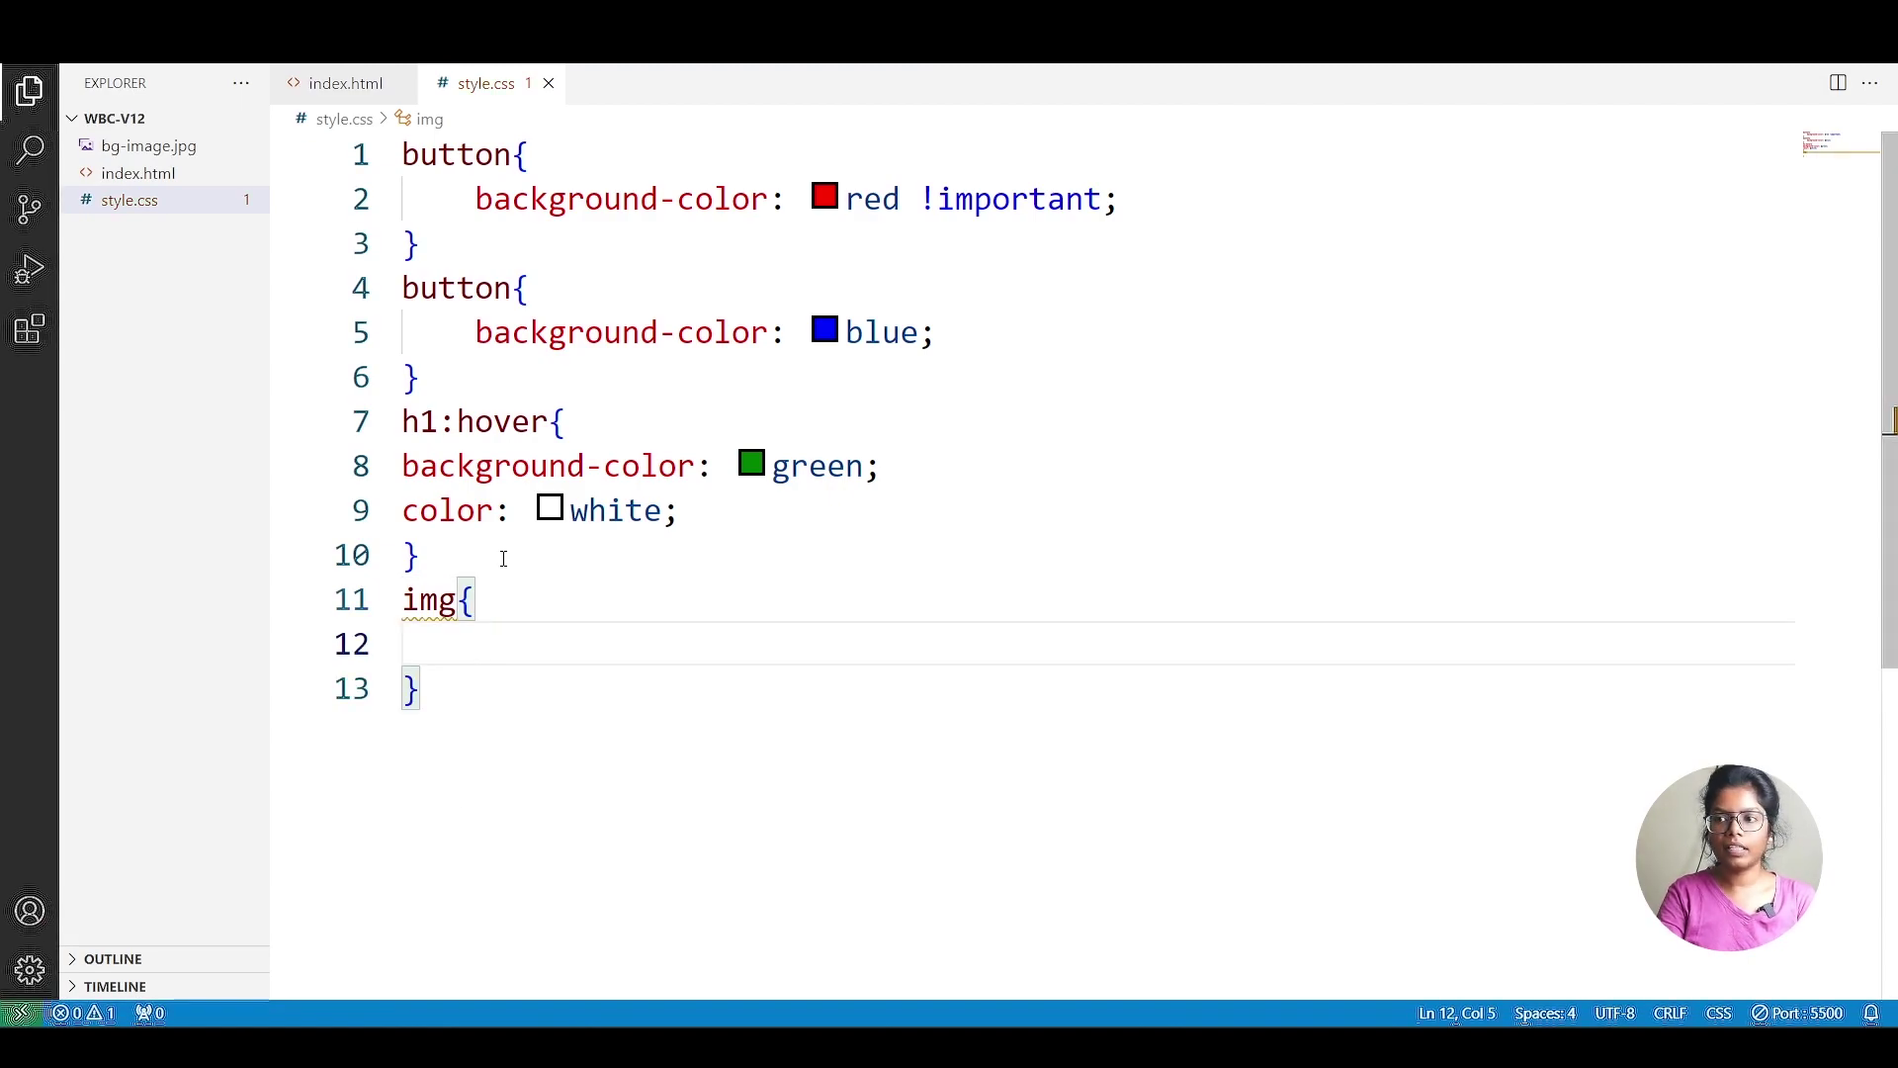
type("flo")
key("Return")
type("r;")
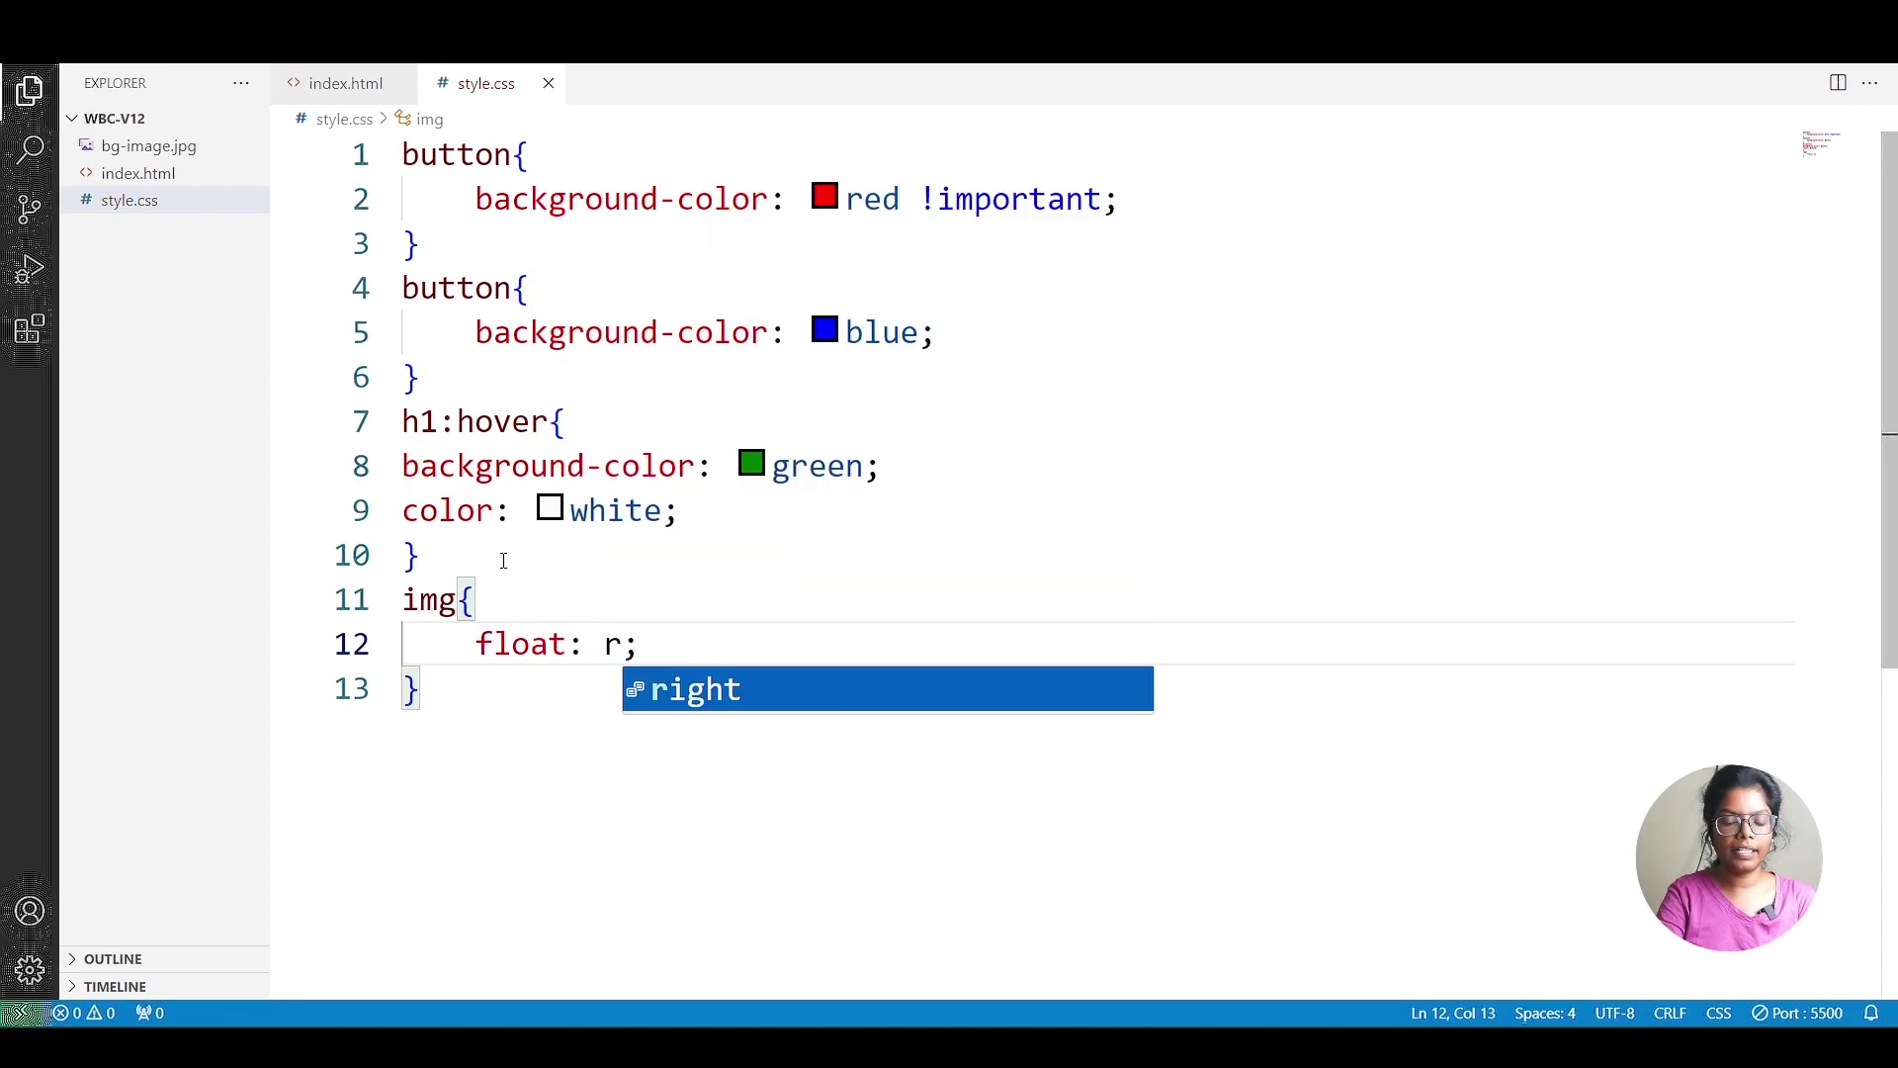
key("Return")
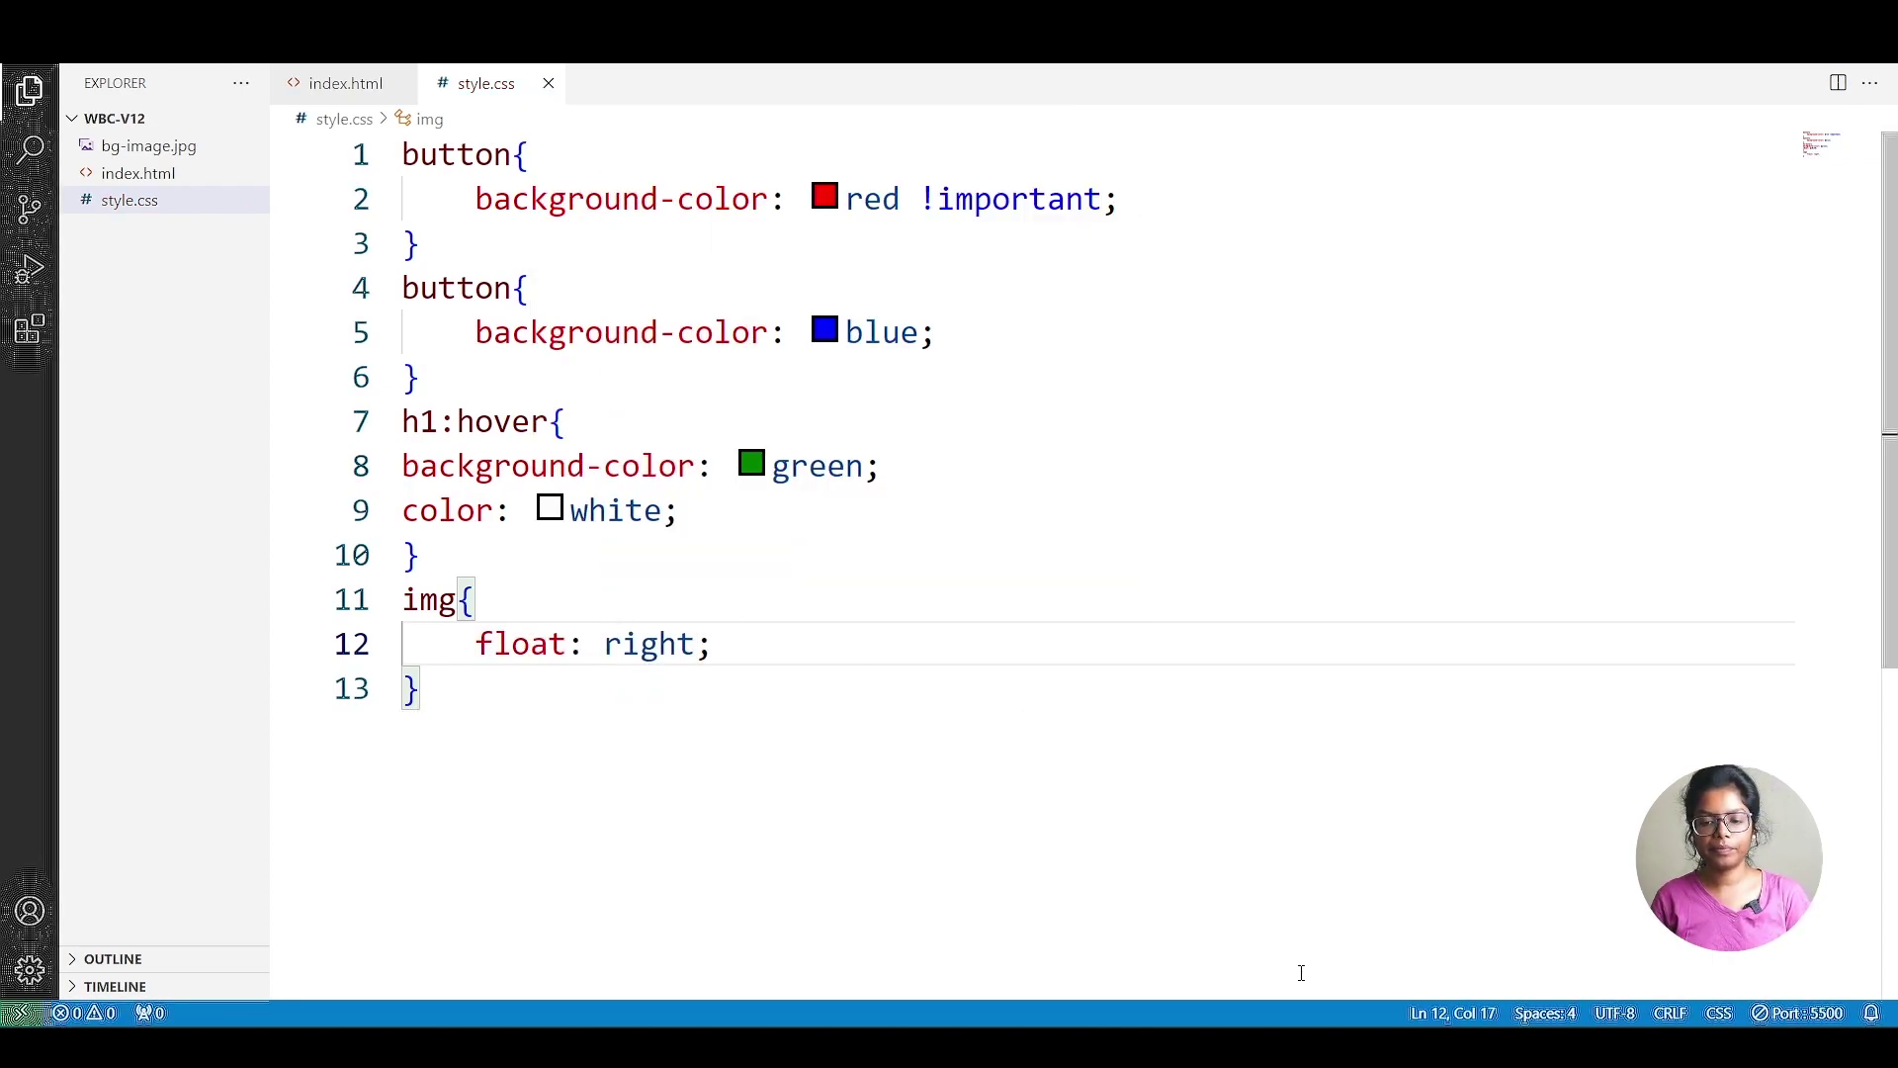
Check the right-floated image beside the lorem paragraph in Chrome, then return to index.html.
key("alt+Tab")
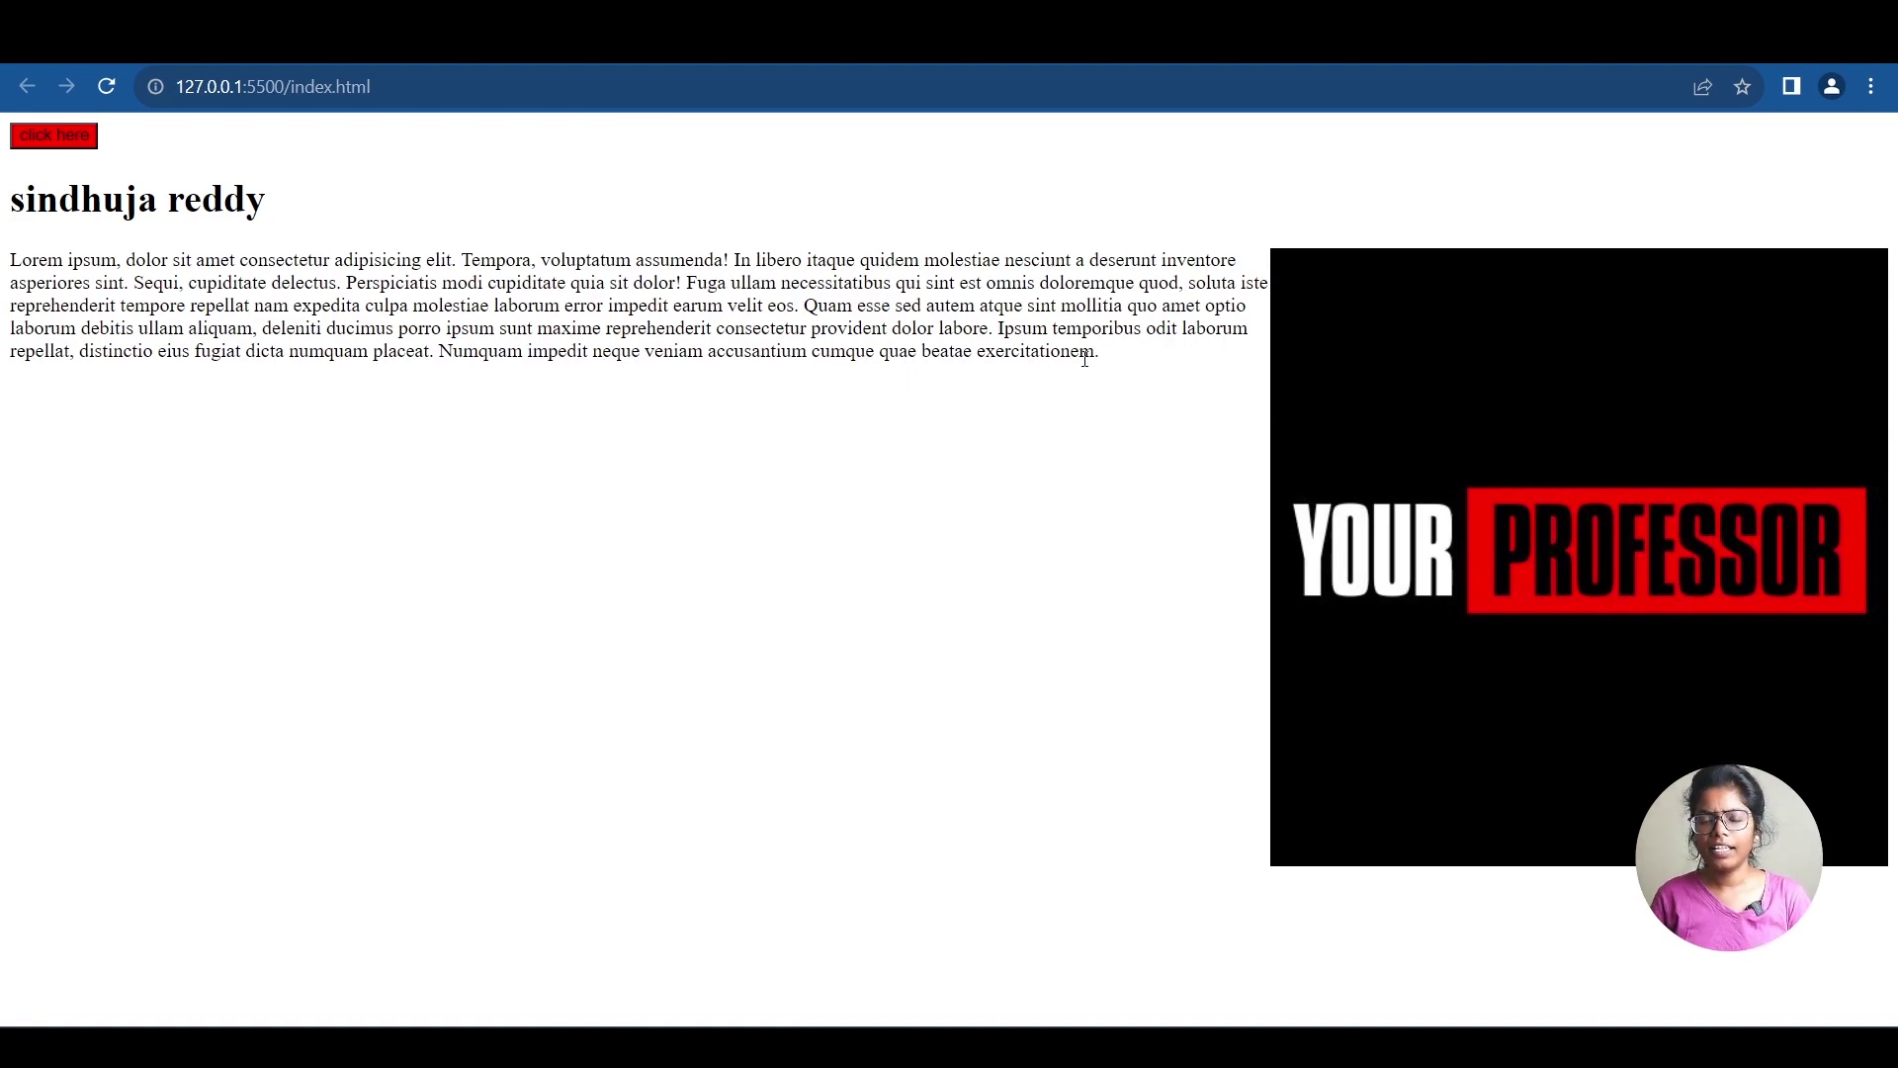
key("alt+Tab")
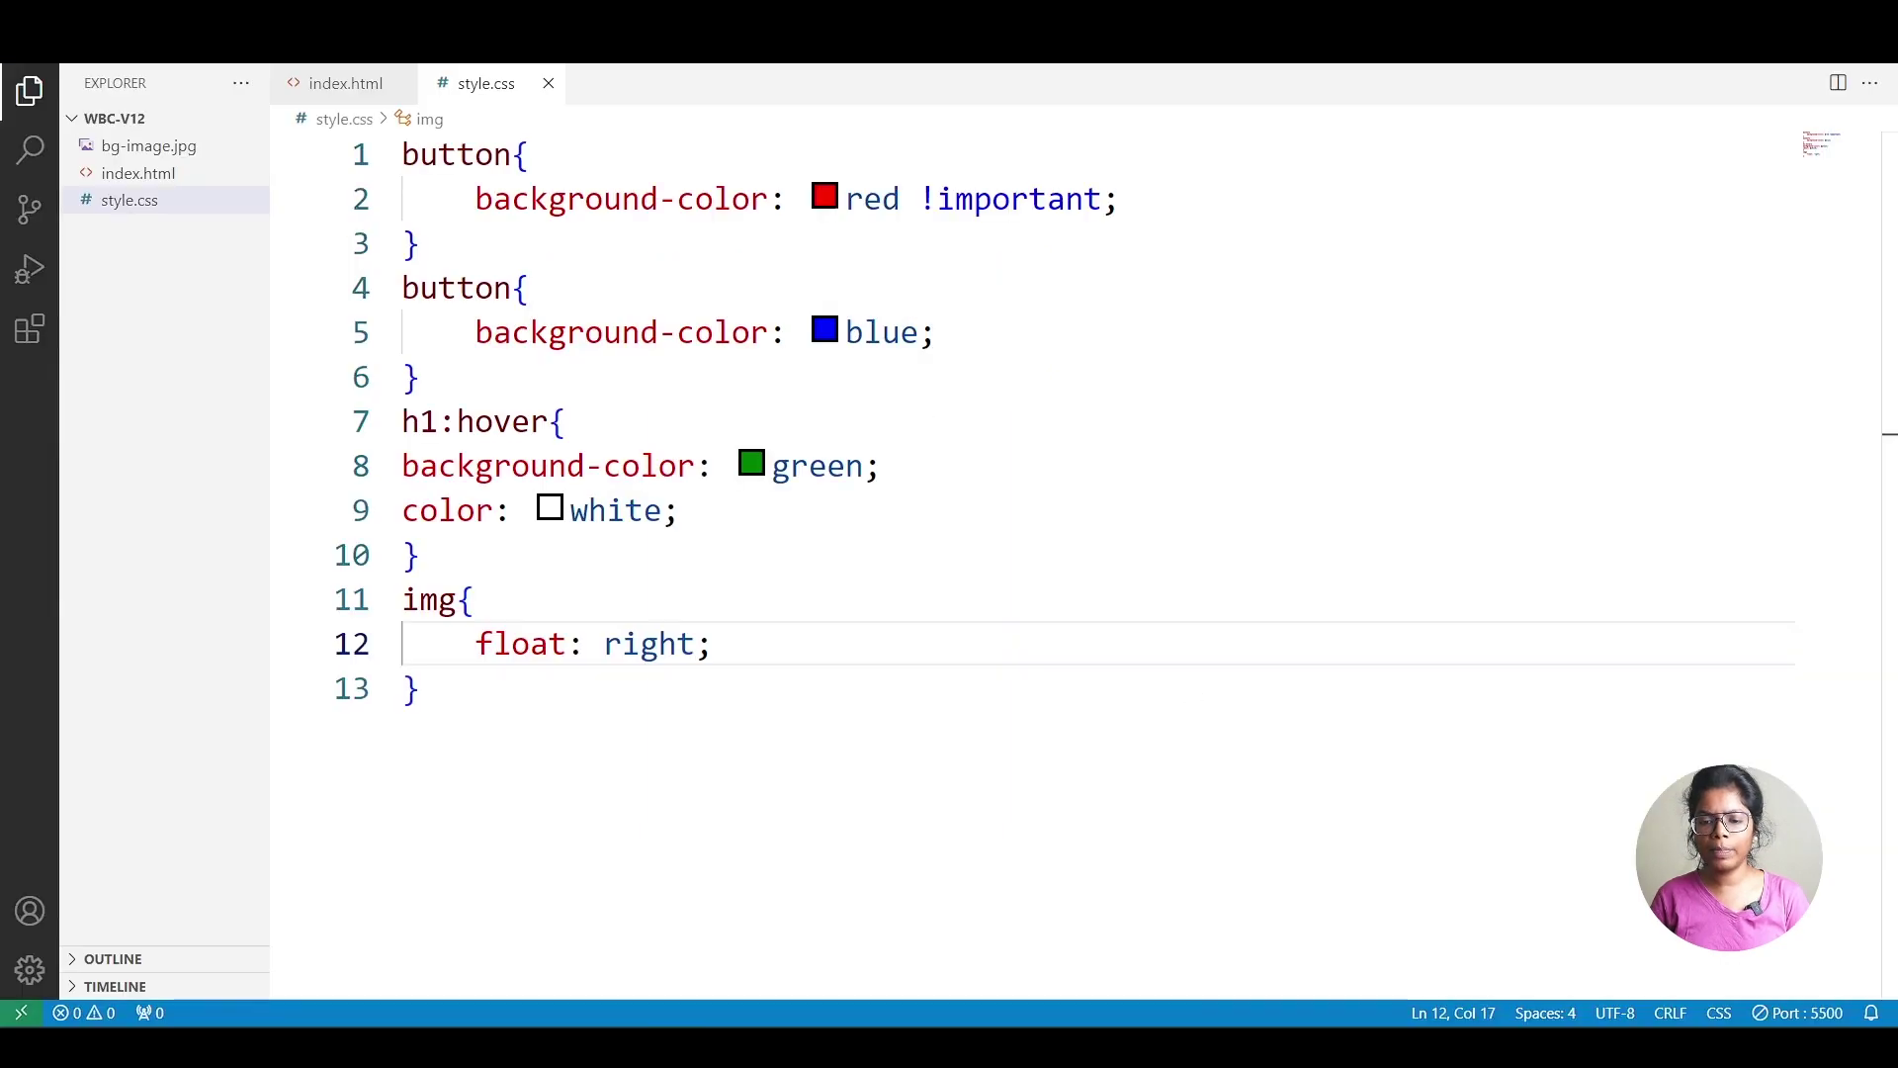
left_click(345, 83)
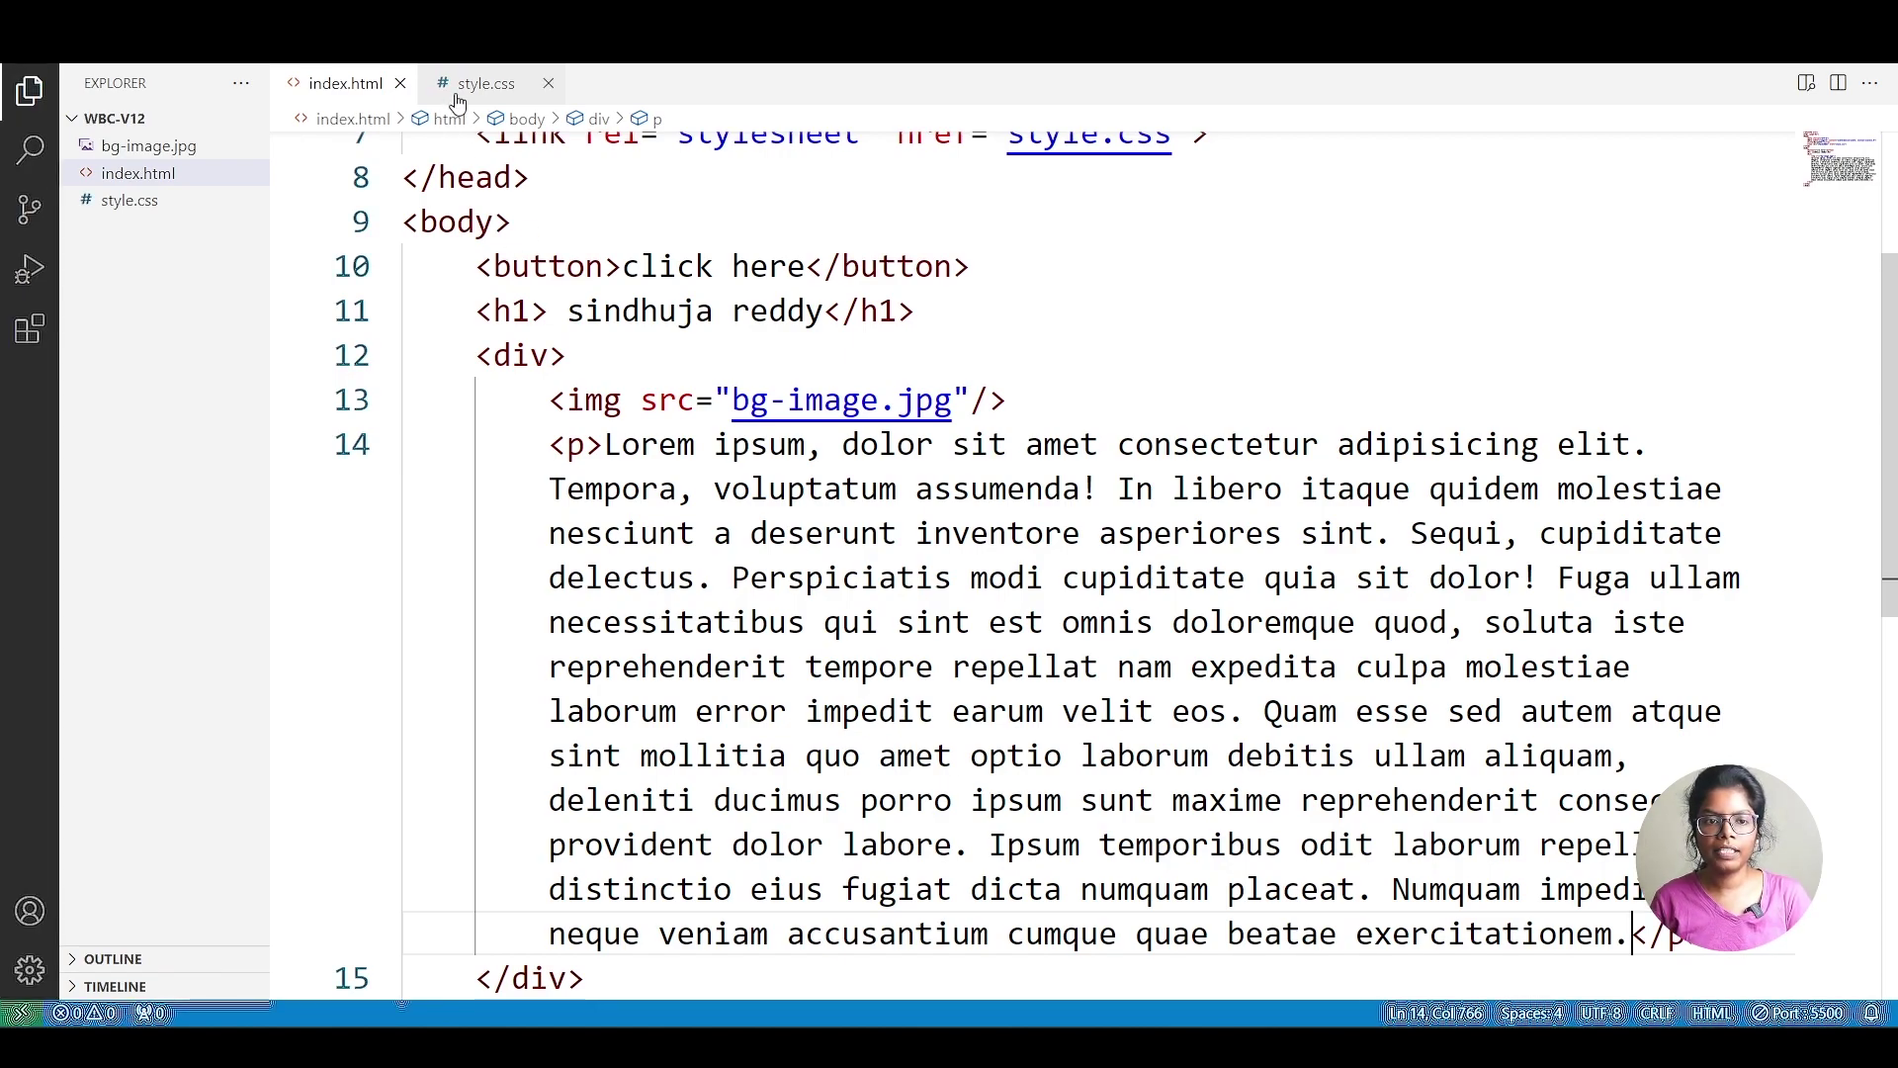
Add height: 100px and width: 100px to the img rule and save.
left_click(484, 83)
left_click(769, 648)
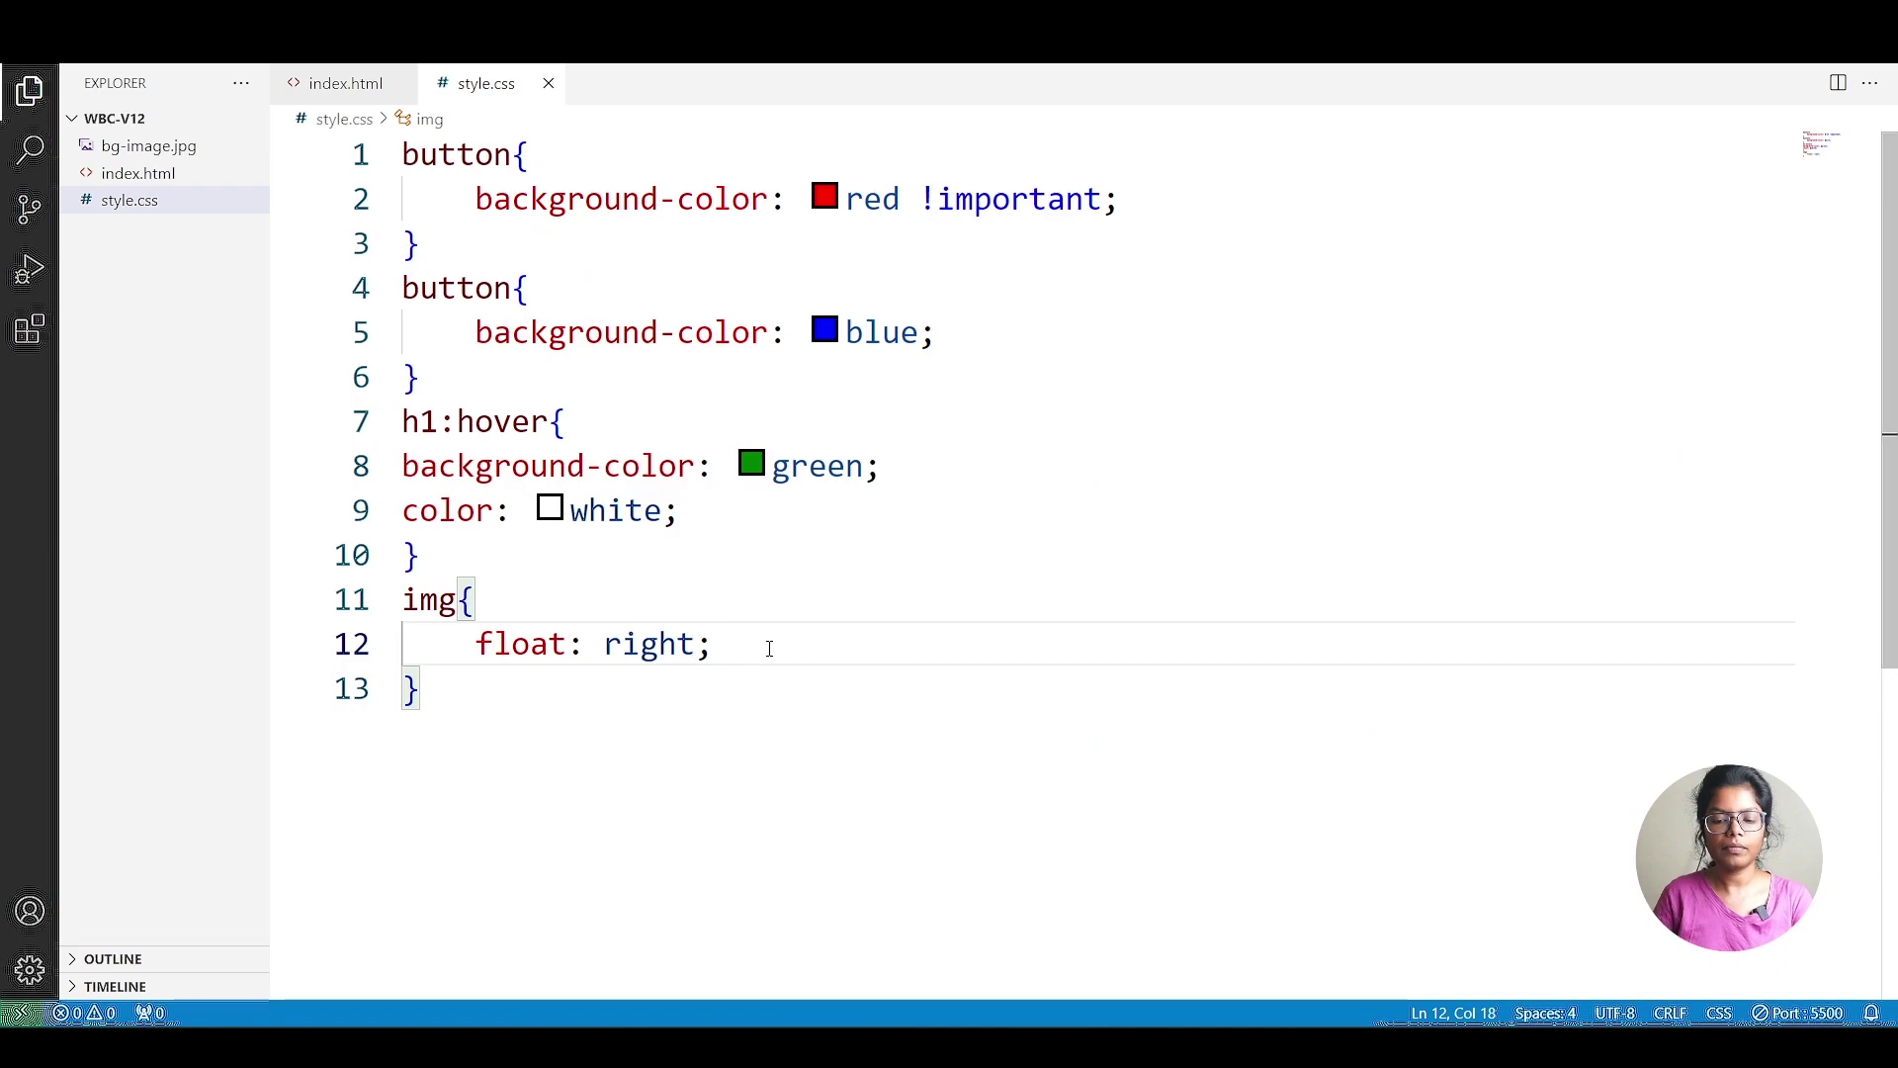
key("Return")
type("height: 1;")
key("Left")
type("00px")
key("End")
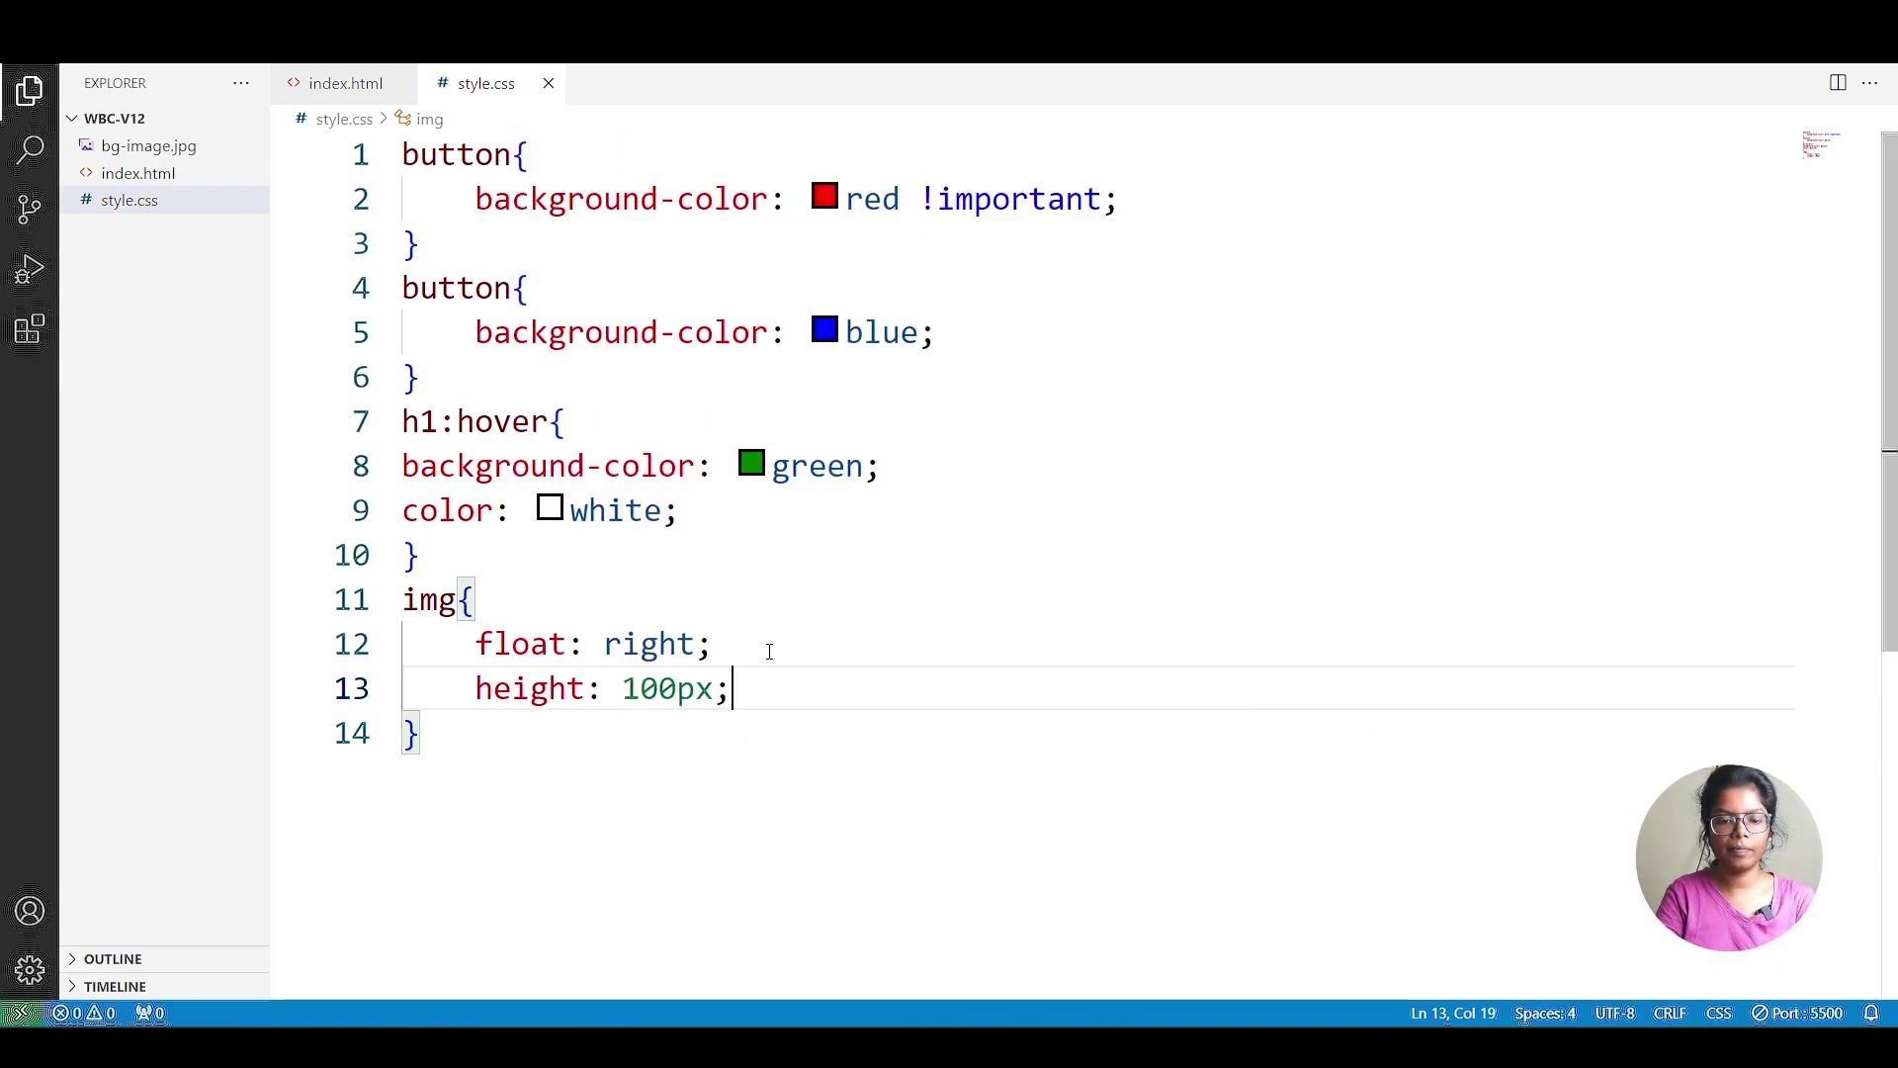
key("Return")
type("width: ;")
key("Left")
type("100px")
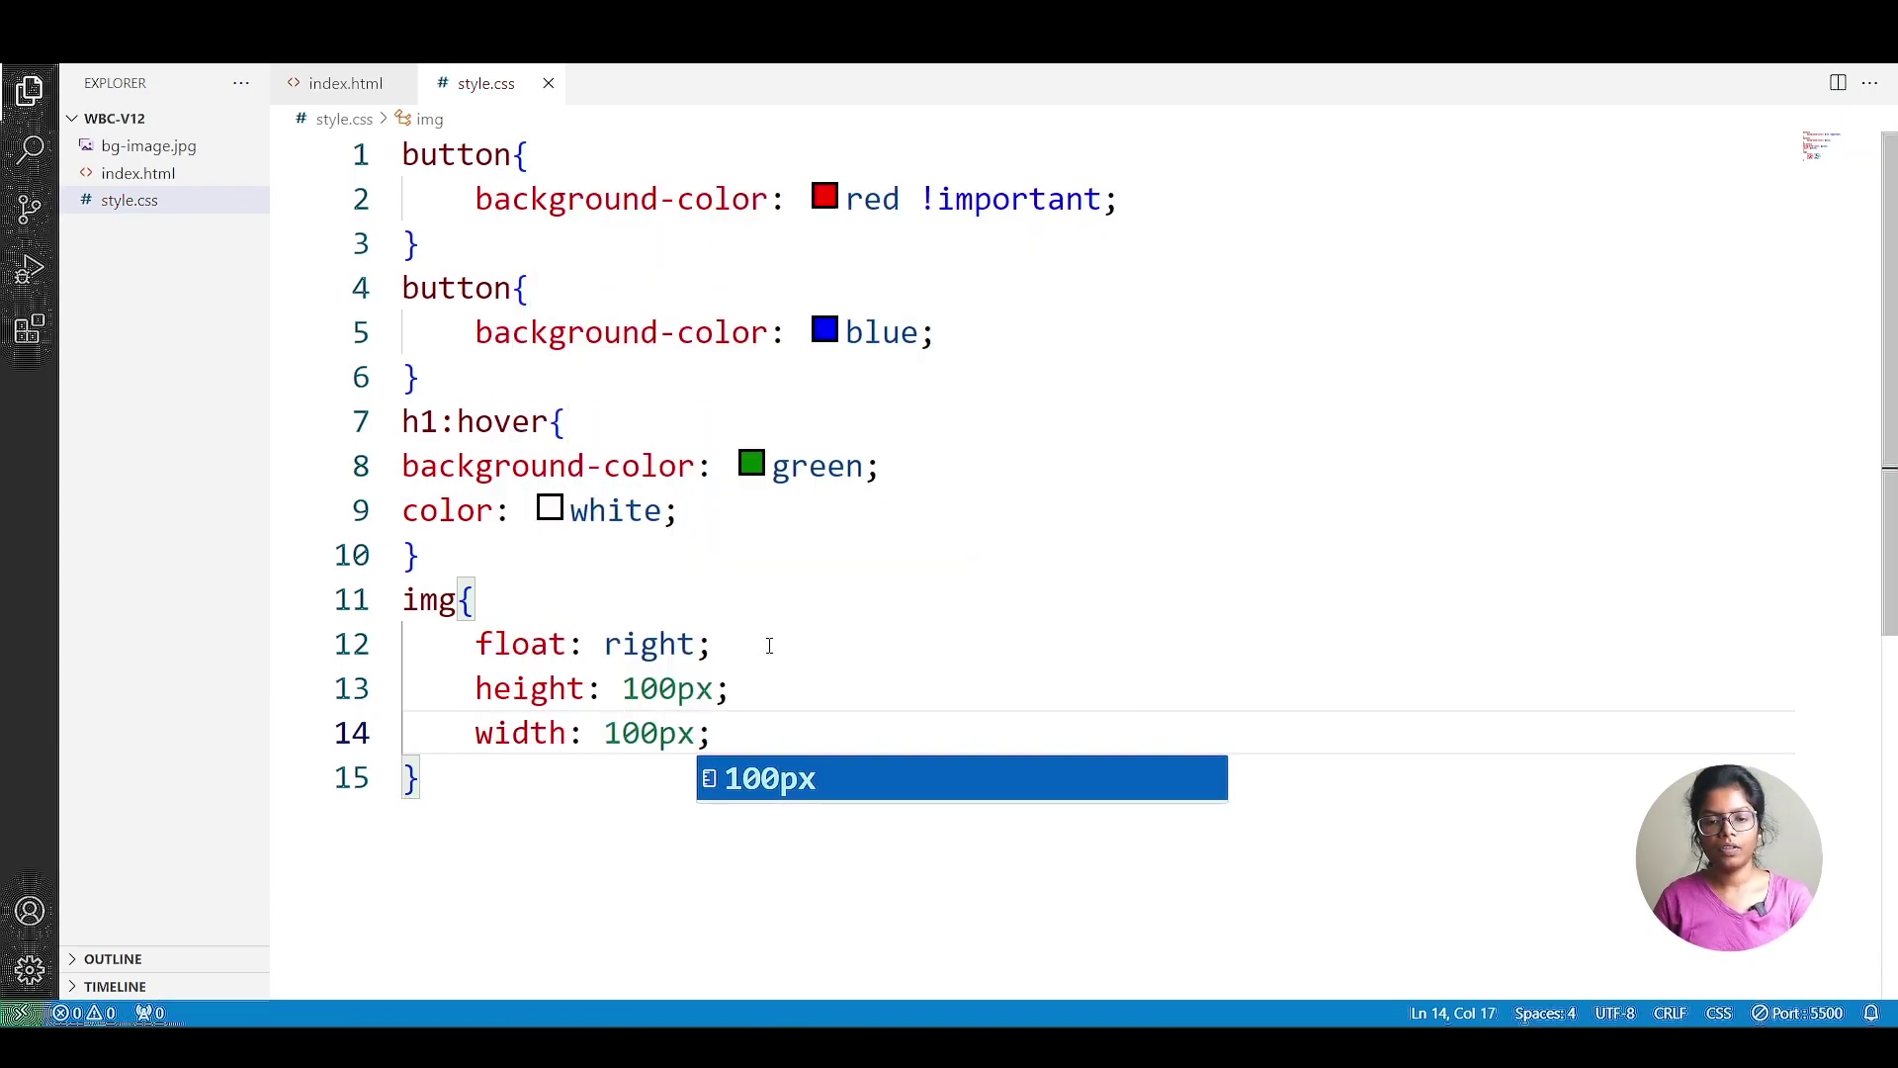
key("ctrl+s")
View the 100px image in Chrome, briefly selecting part of the lorem paragraph.
key("alt+Tab")
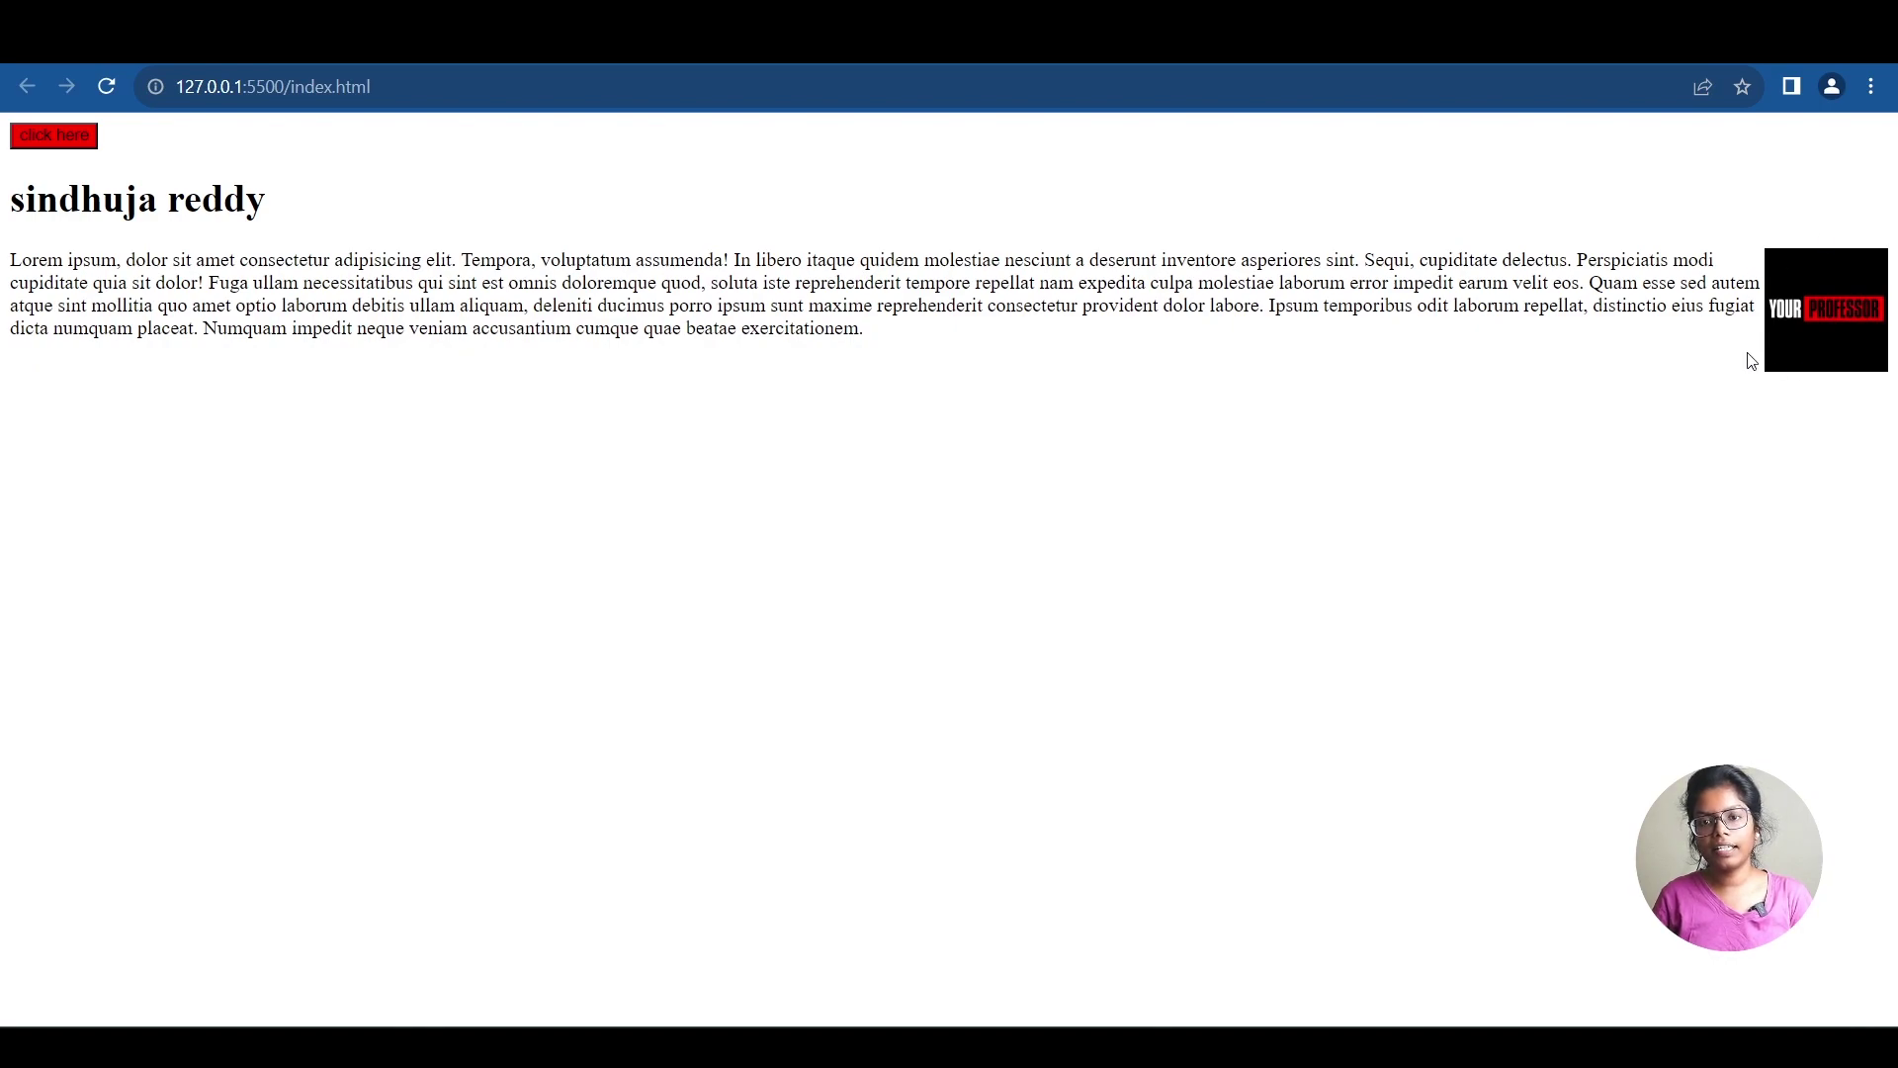
left_click_drag(520, 307, 609, 329)
left_click(1242, 675)
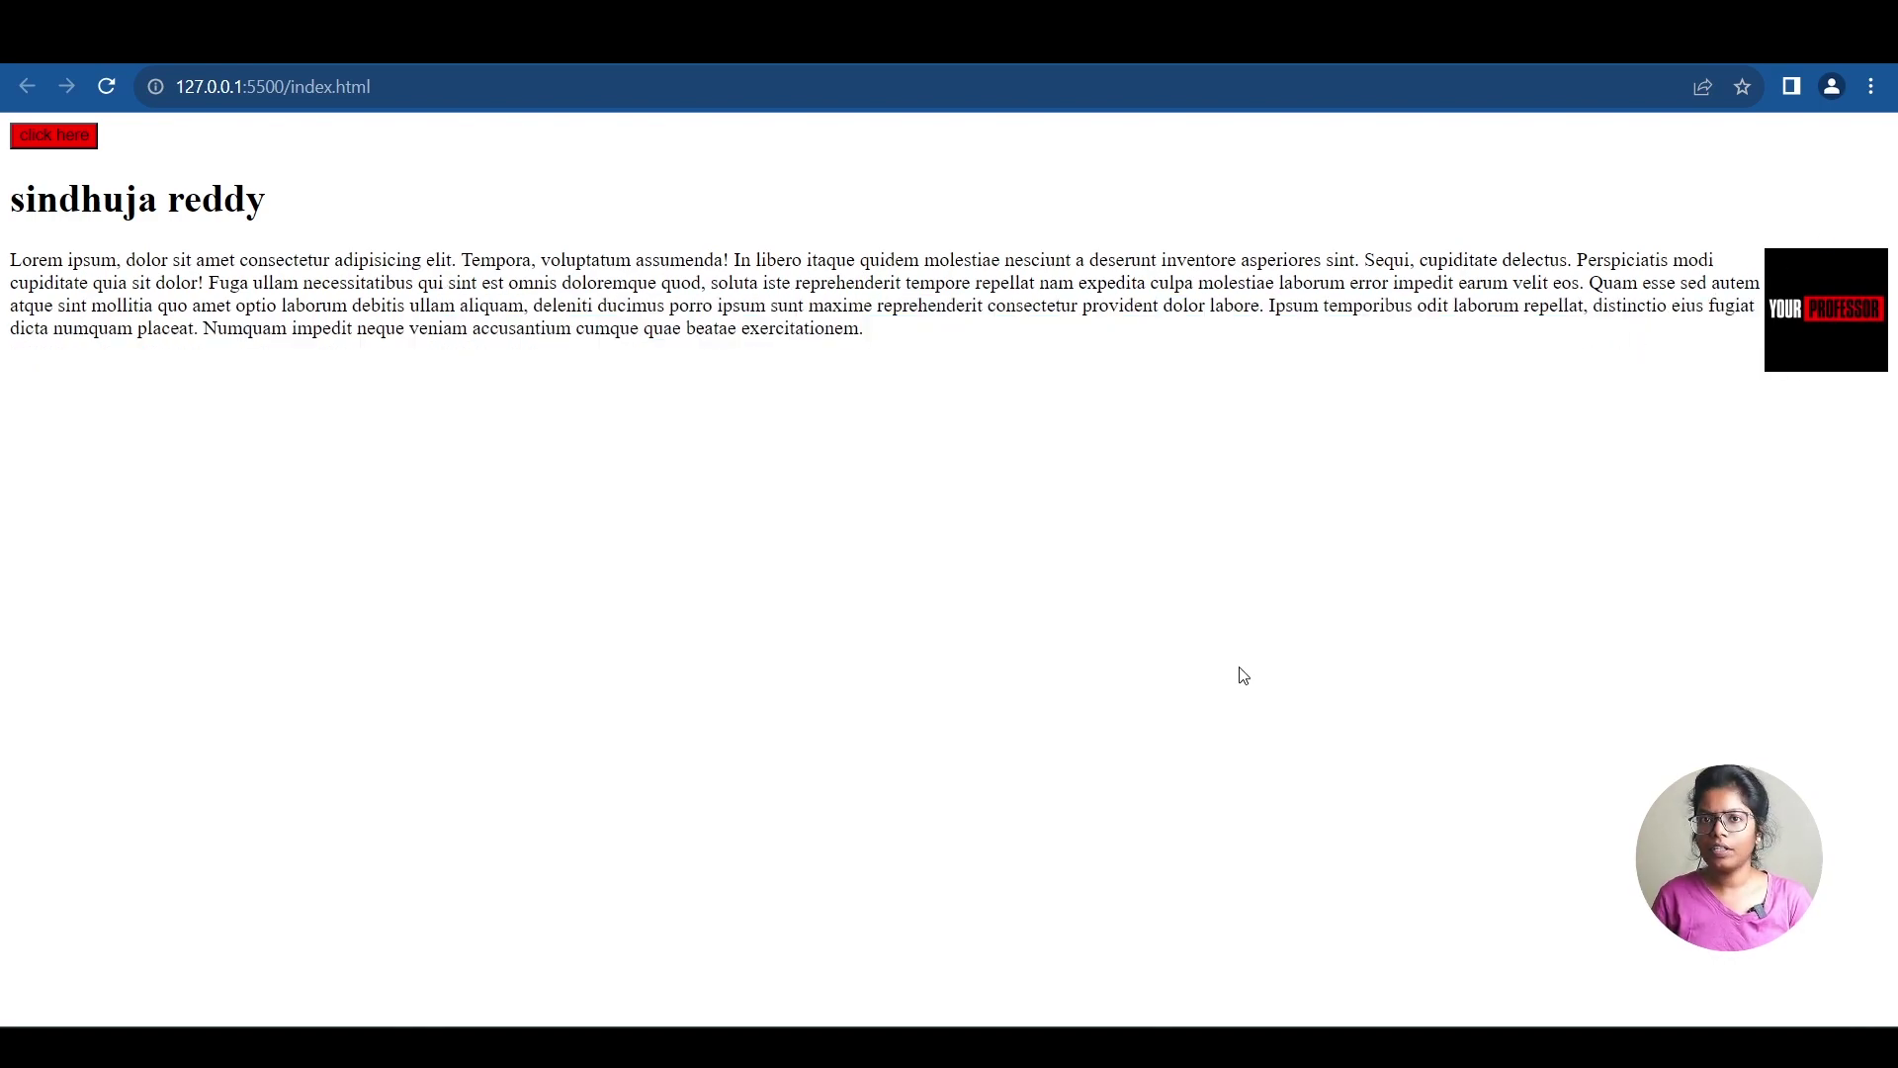
Show the Notes.pdf CSS Overflow section and highlight the sentence describing the overflow property.
left_click(1549, 1020)
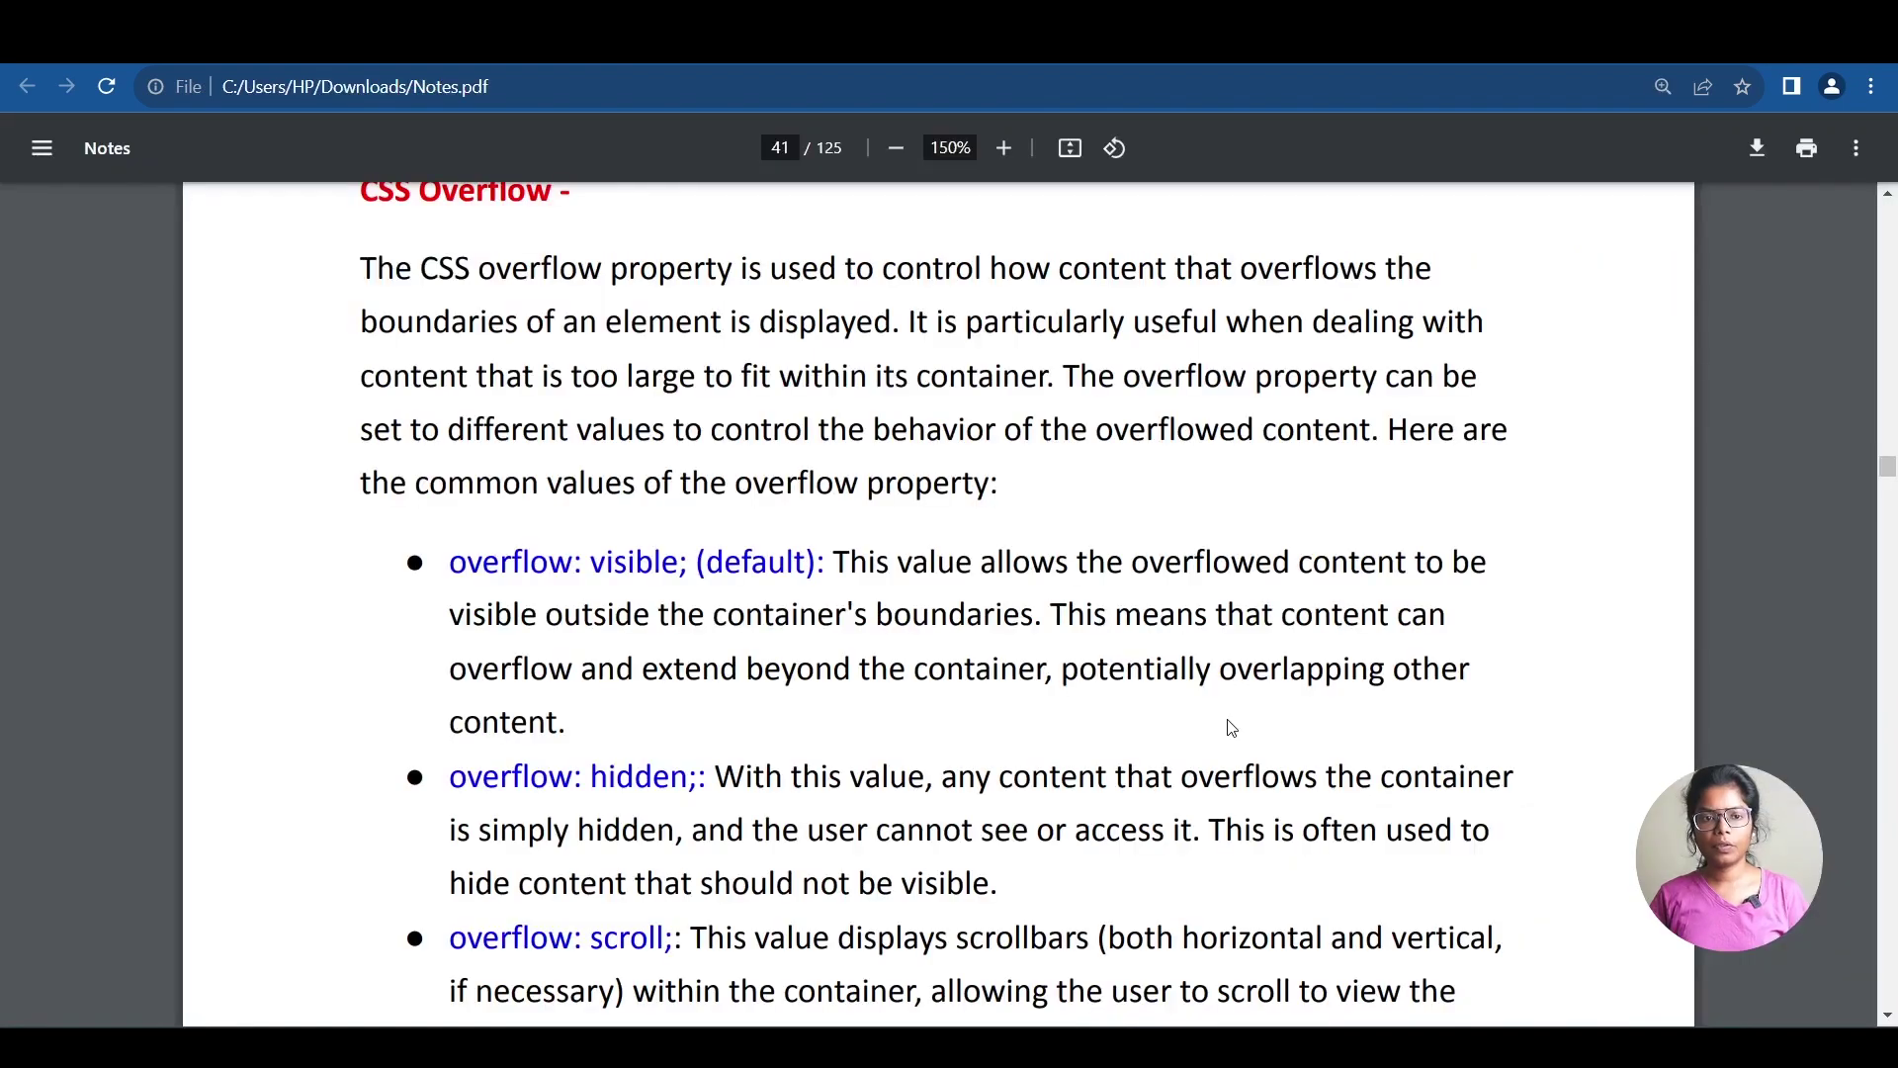
scroll(1229, 726, "up", 2)
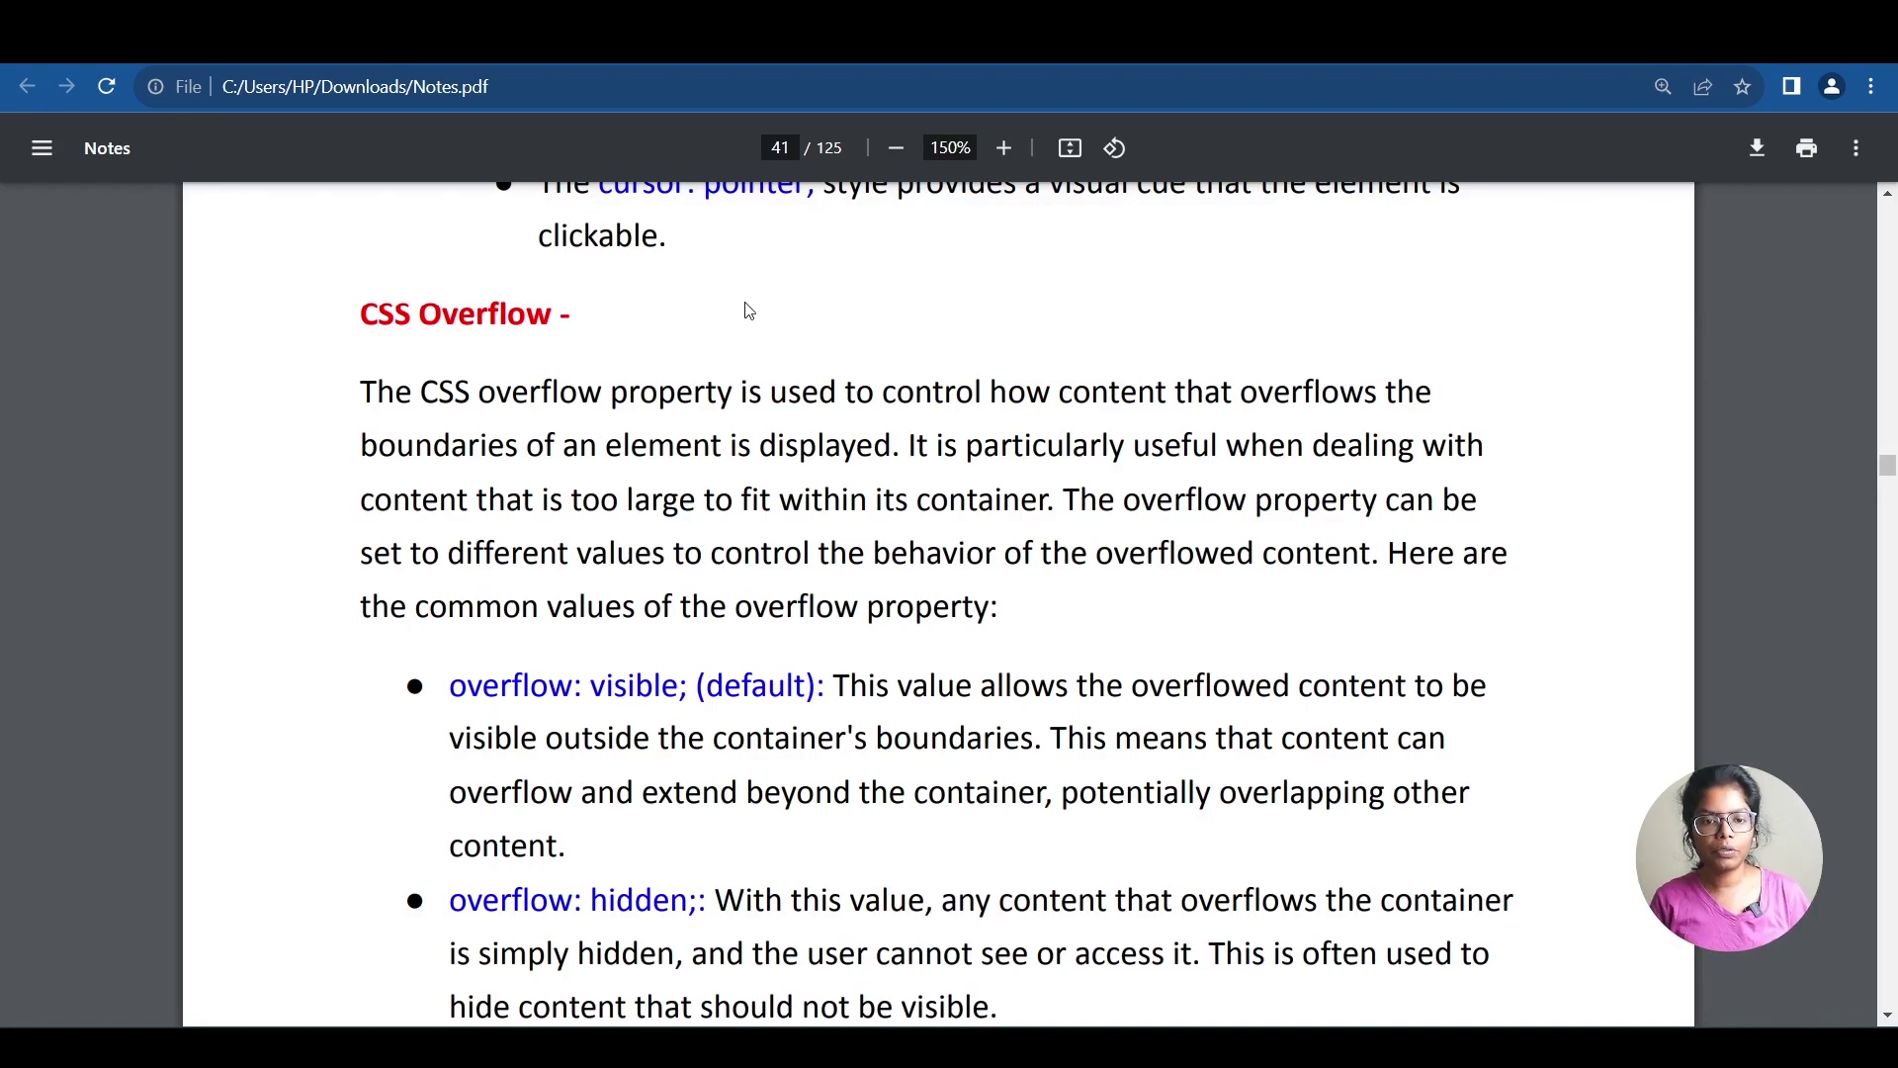
left_click_drag(726, 393, 1060, 408)
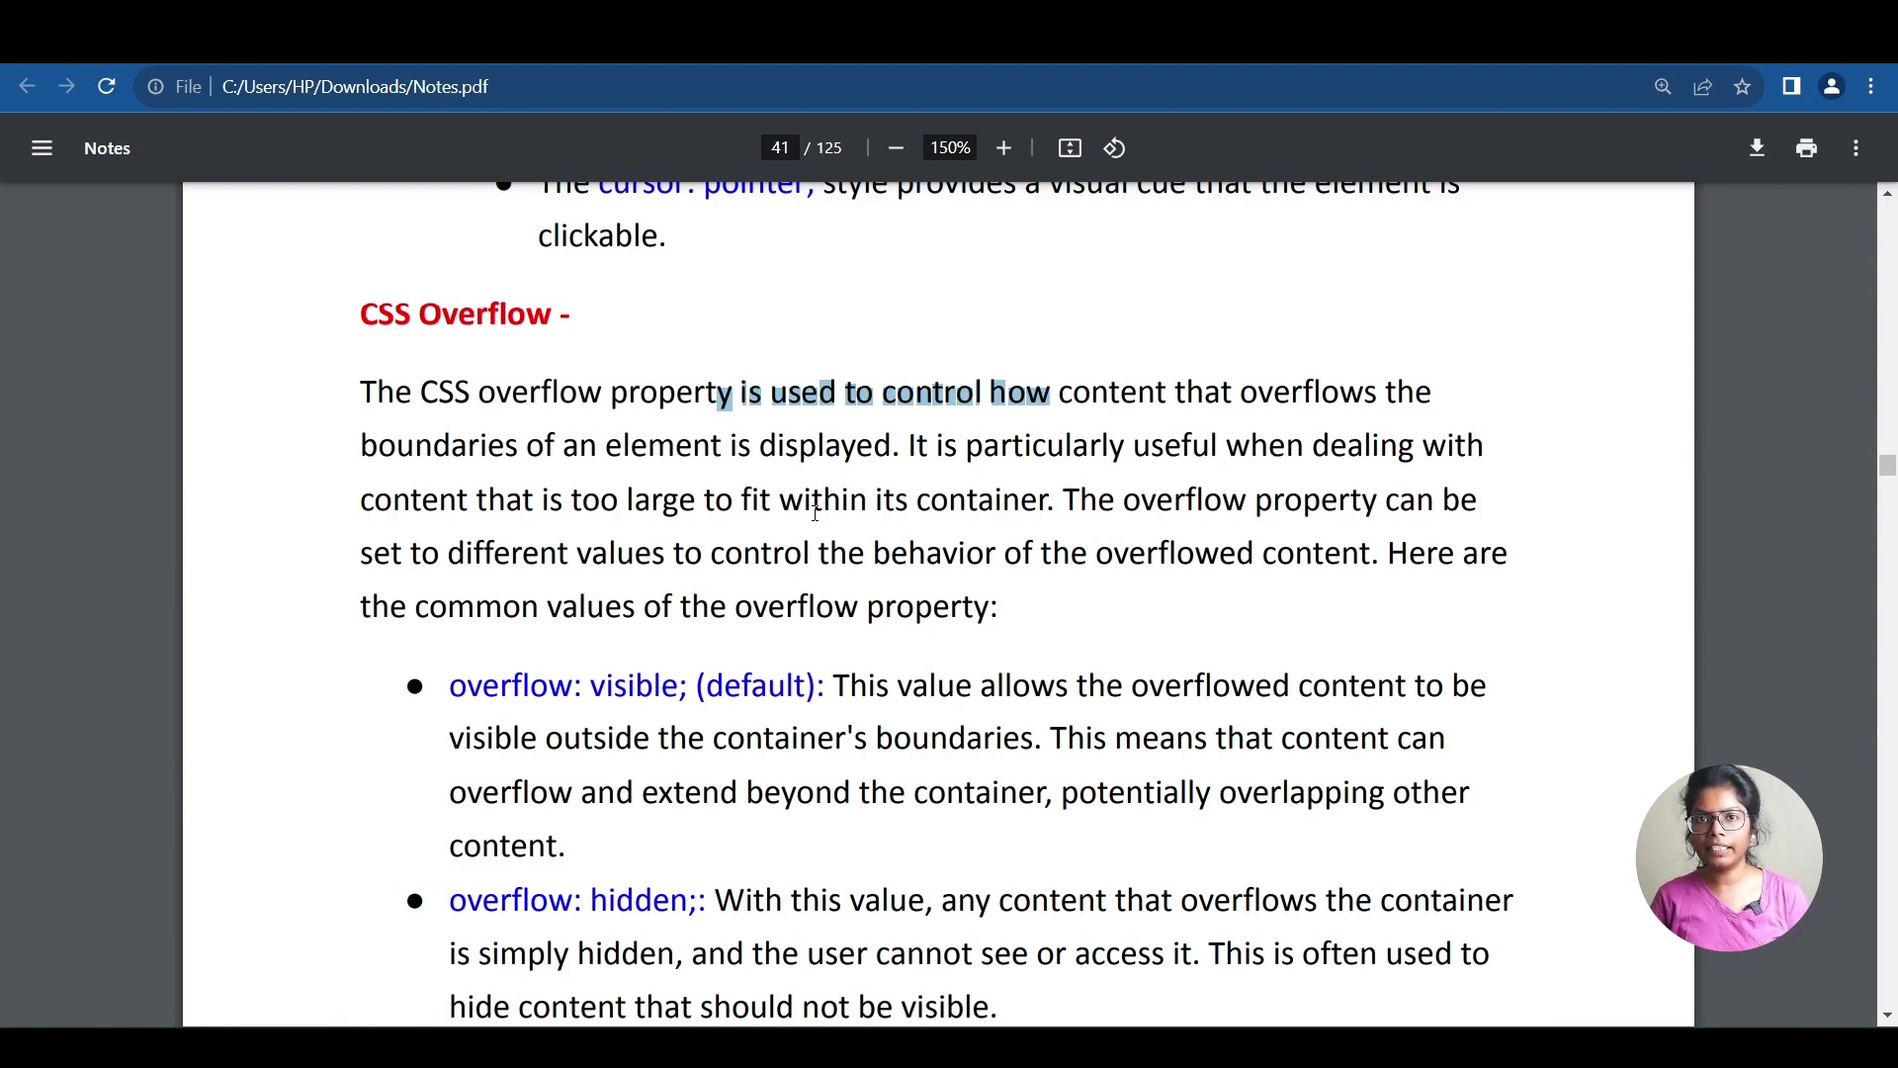
left_click(1010, 554)
scroll(873, 667, "down", 2)
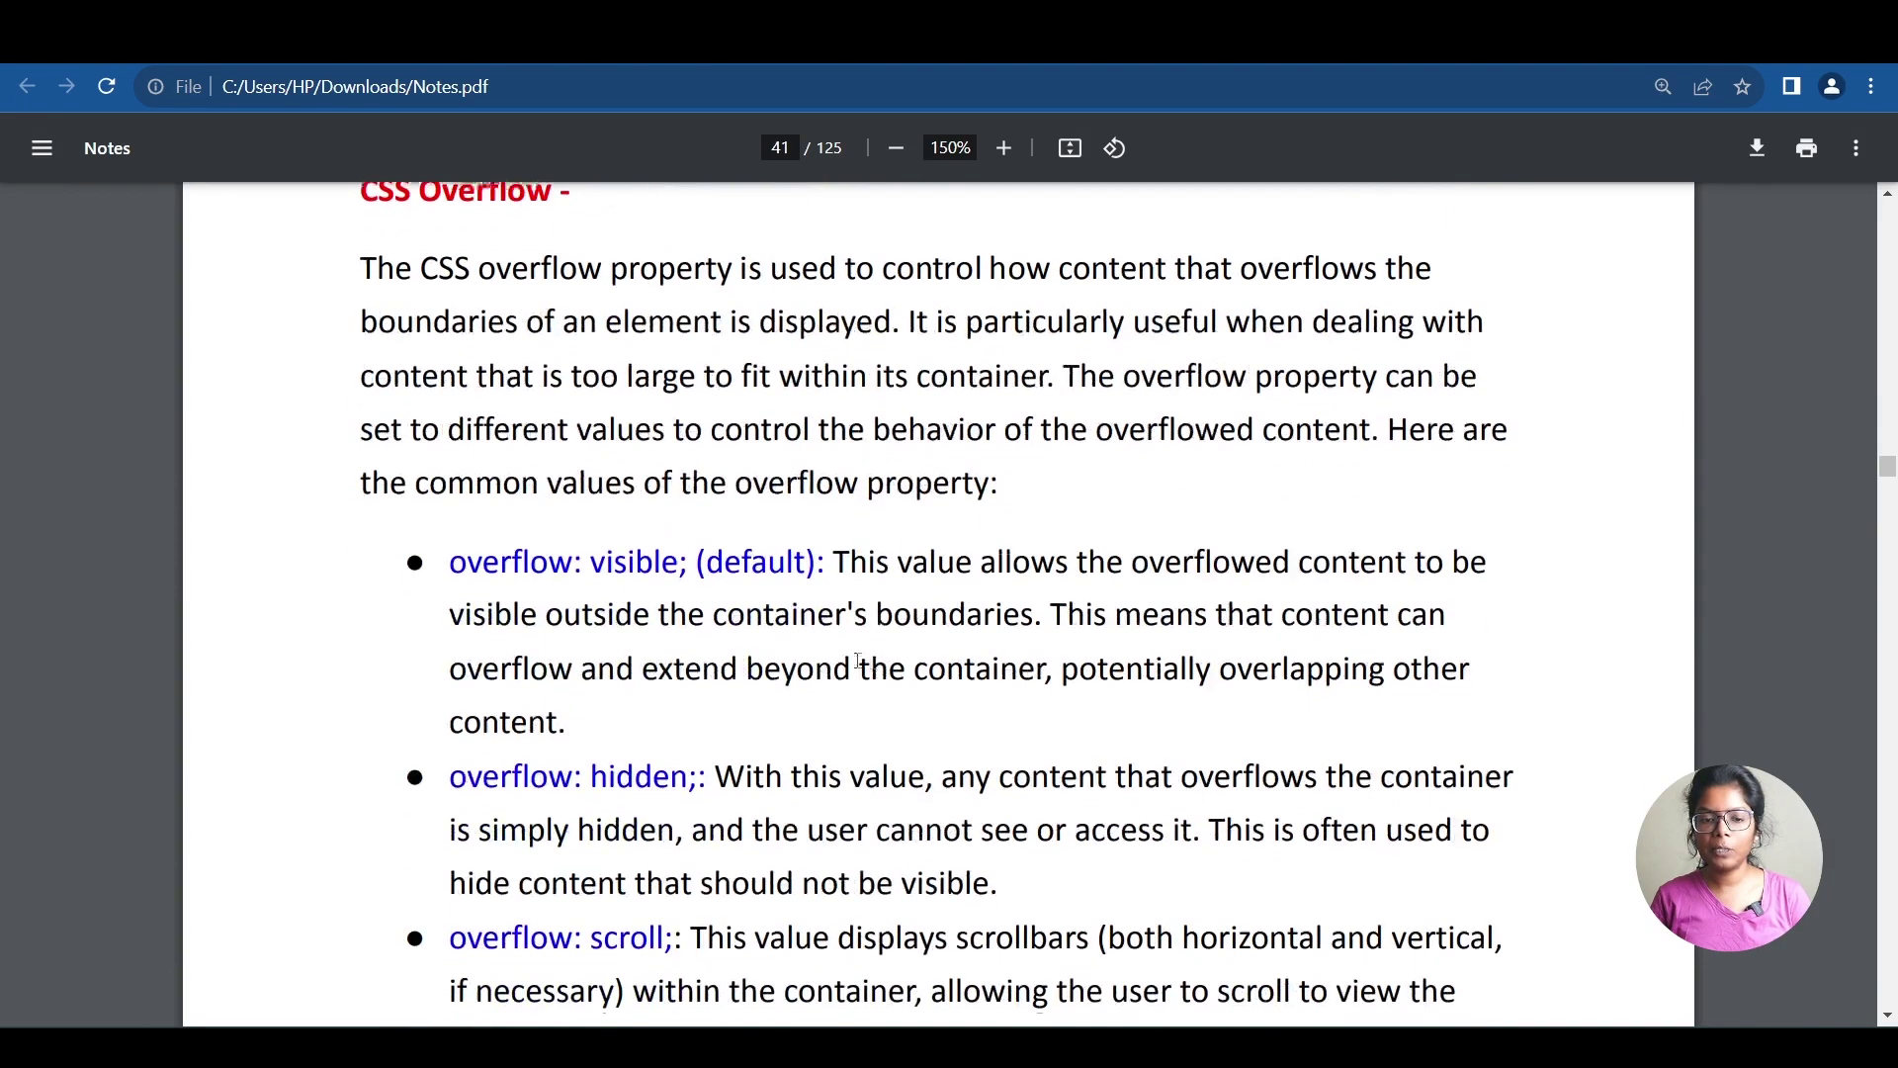
scroll(609, 535, "down", 2)
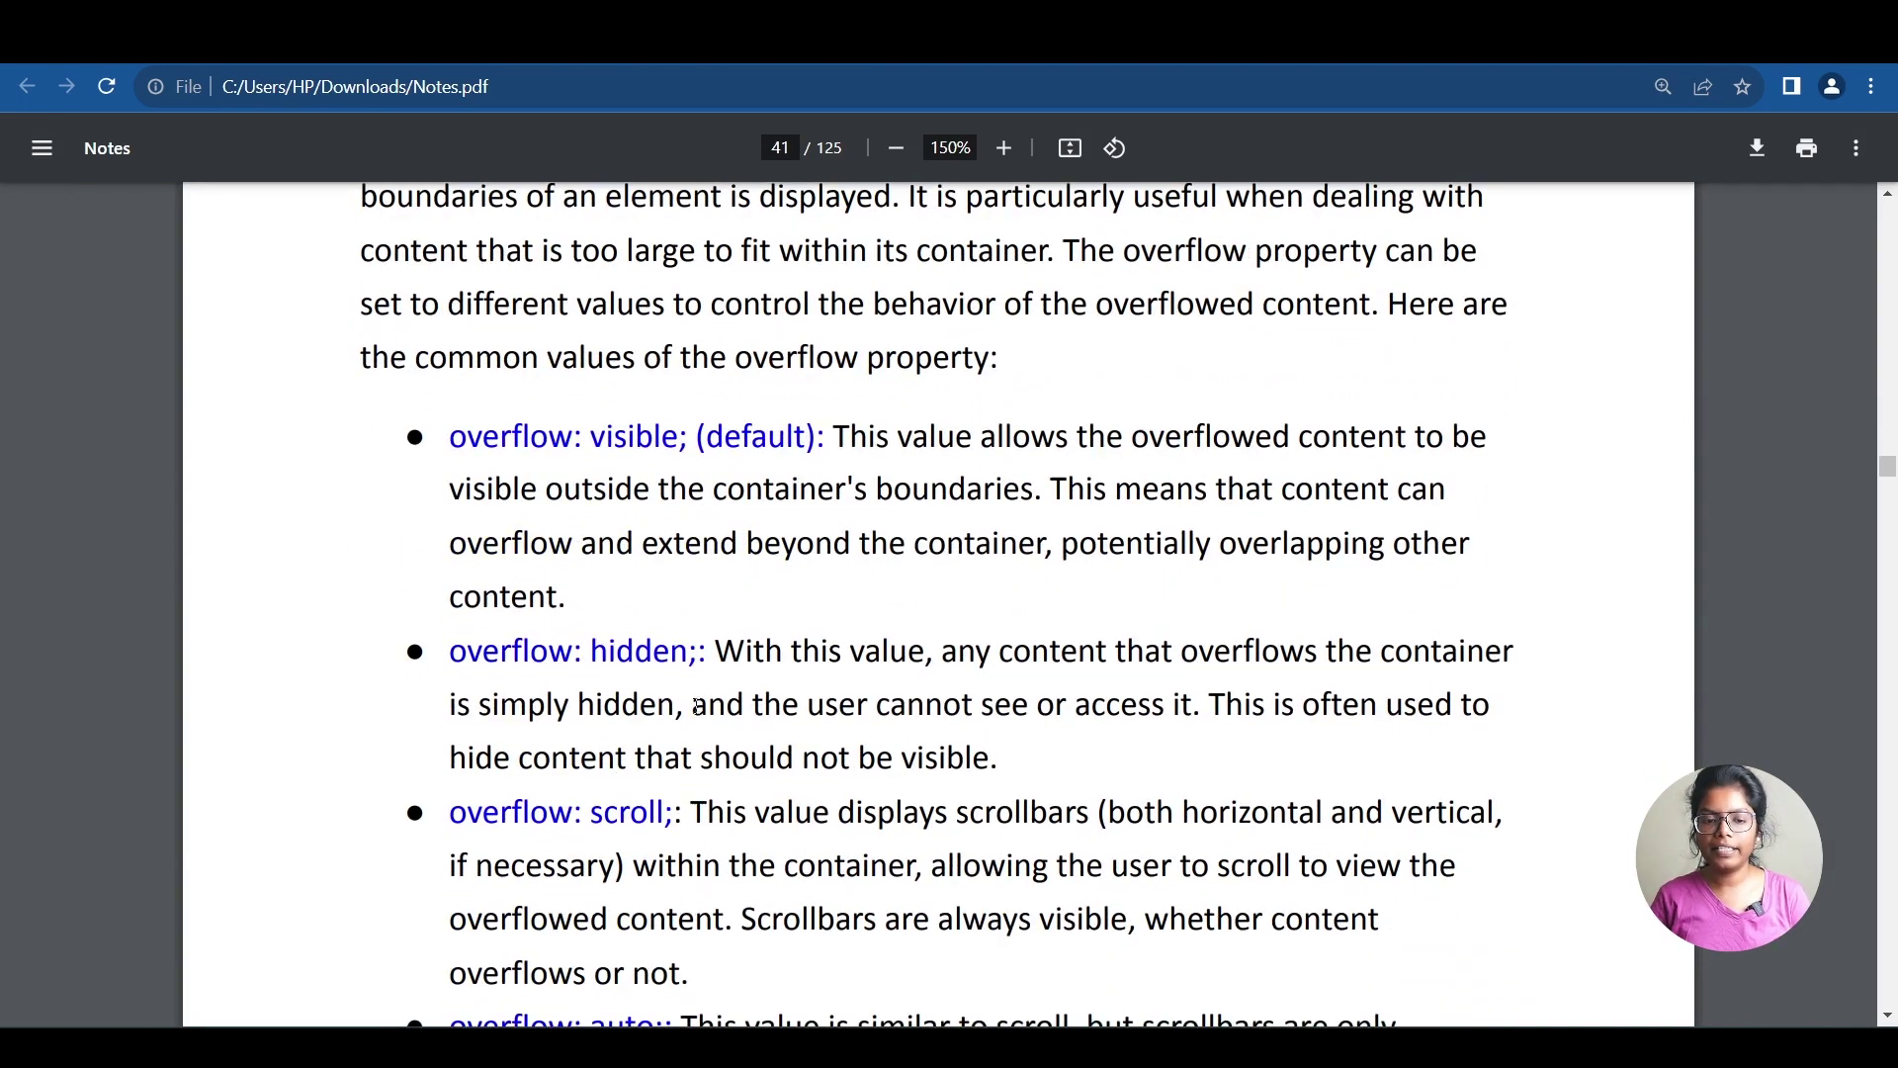
scroll(579, 667, "down", 2)
scroll(608, 742, "down", 2)
scroll(621, 839, "up", 1)
scroll(621, 839, "up", 2)
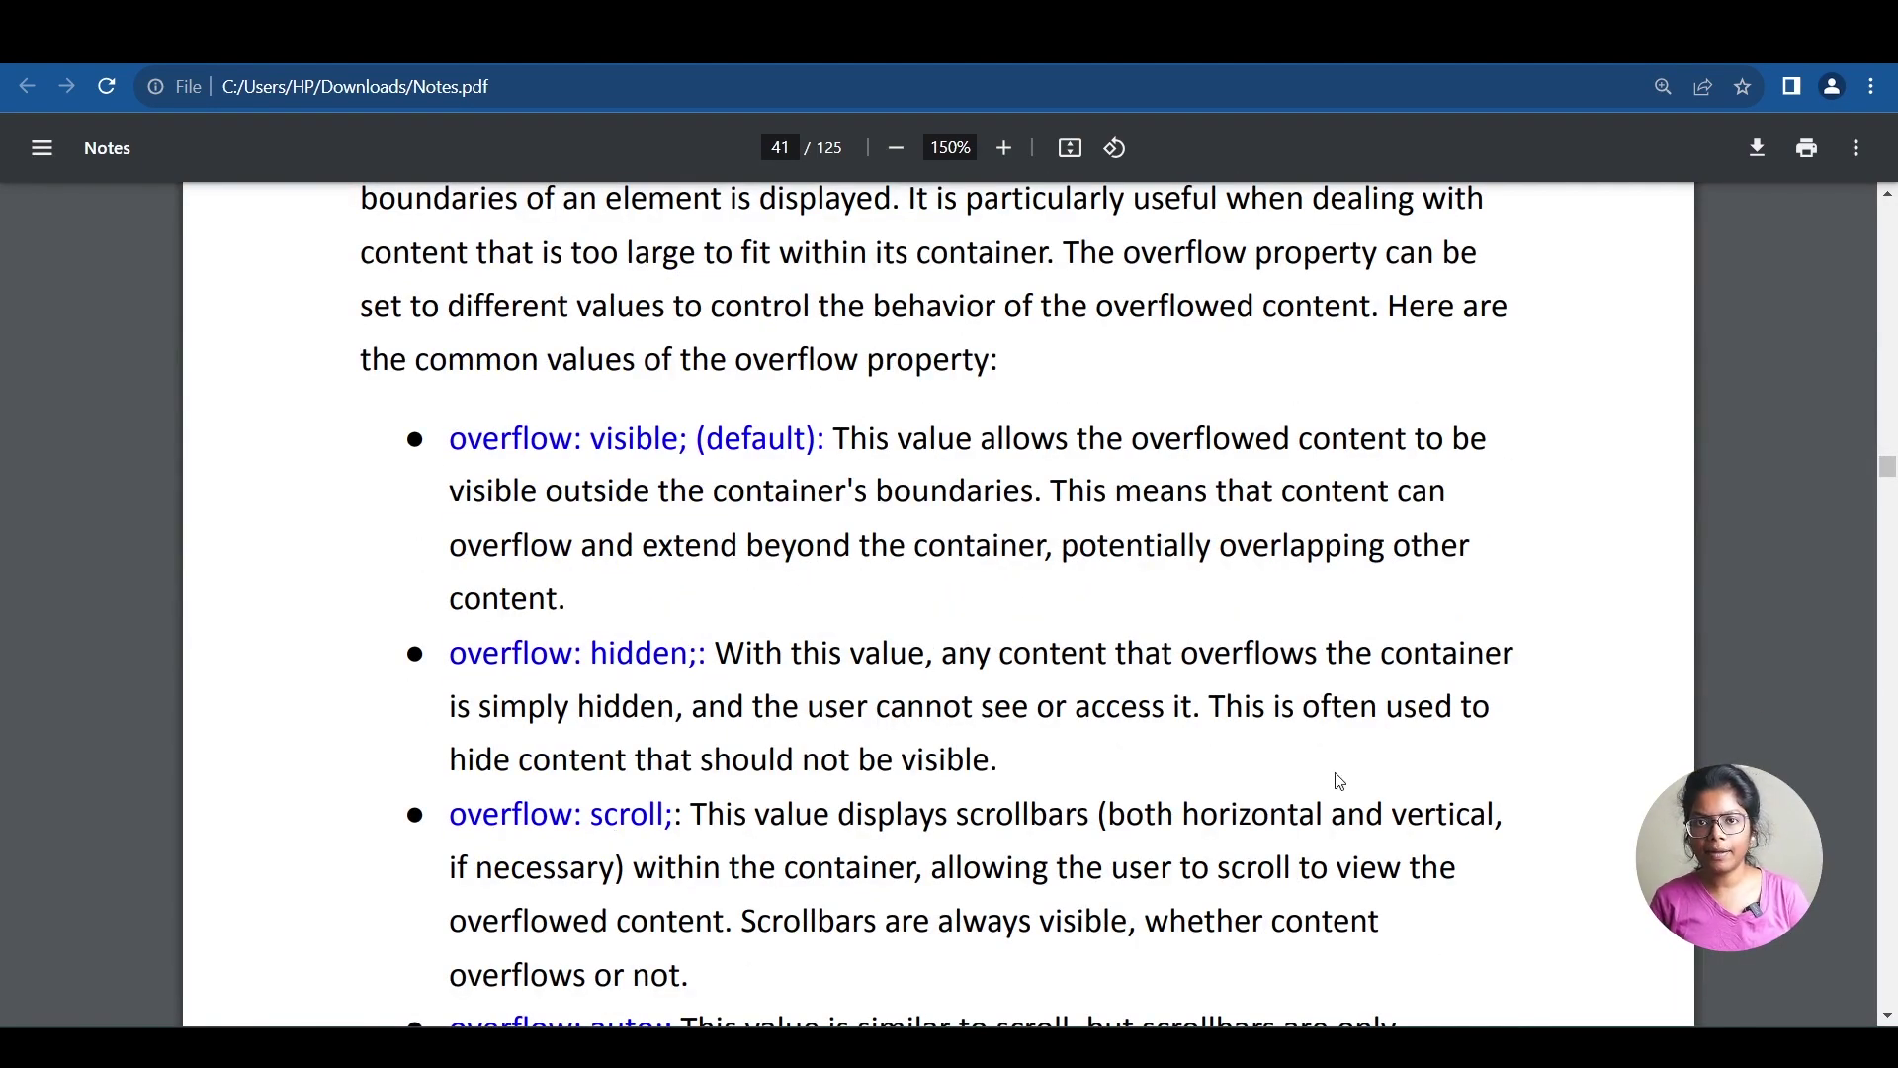
scroll(1290, 786, "up", 1)
scroll(1290, 786, "up", 1)
Add a new div with class container below the first div in index.html.
key("alt+Tab")
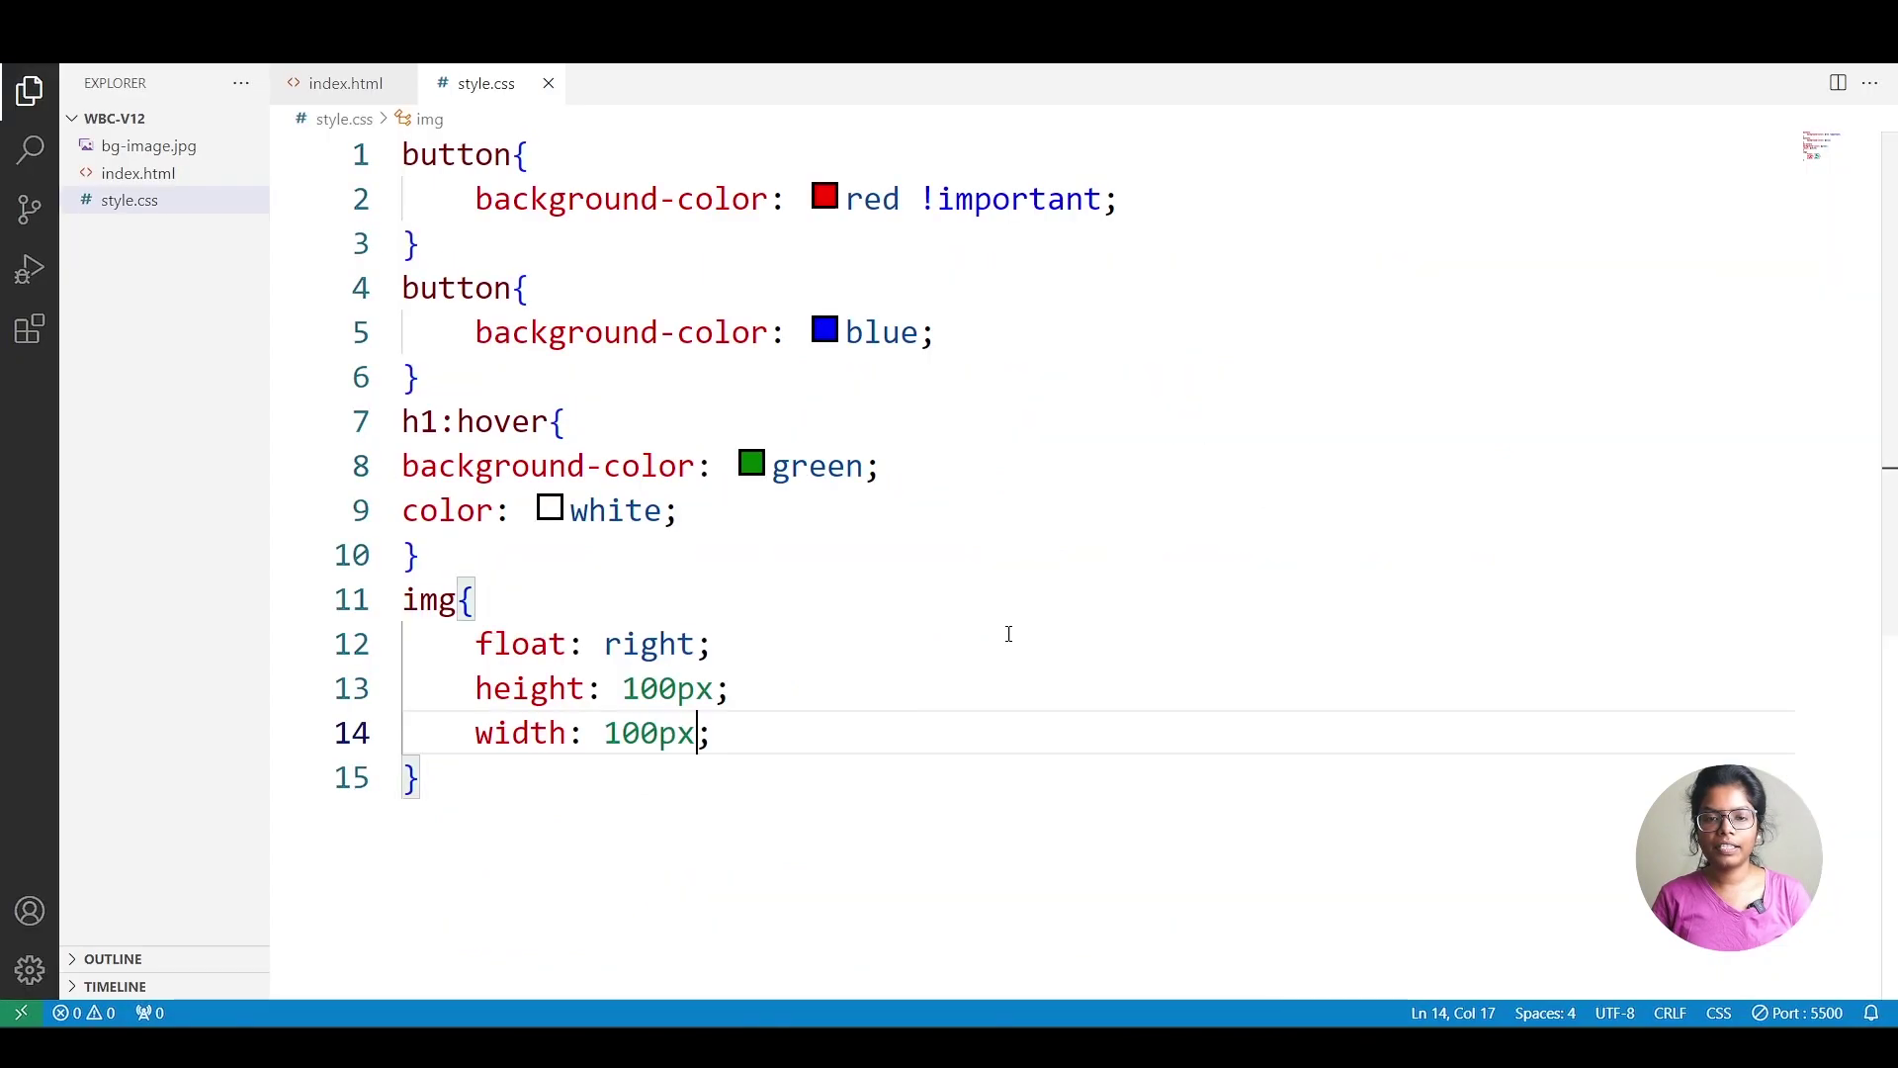
left_click(344, 83)
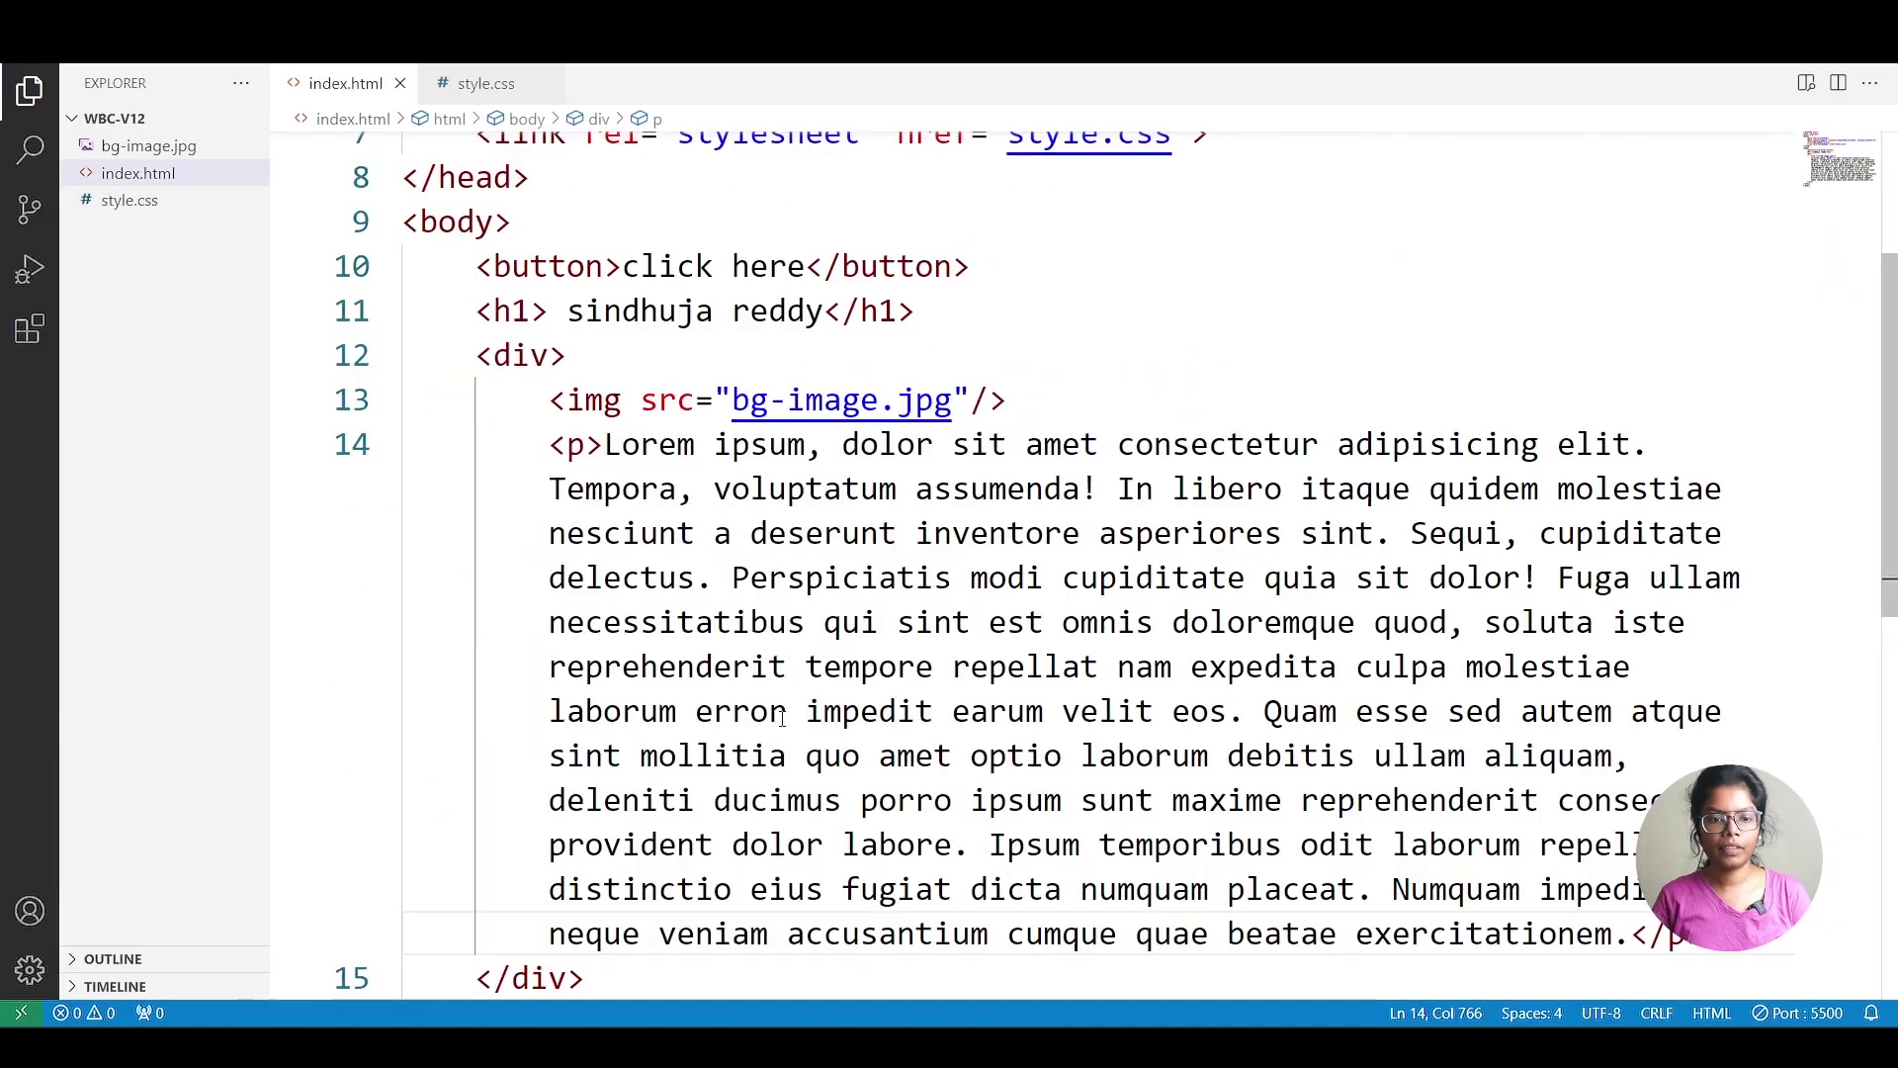
scroll(748, 741, "down", 2)
scroll(748, 741, "down", 1)
left_click(747, 742)
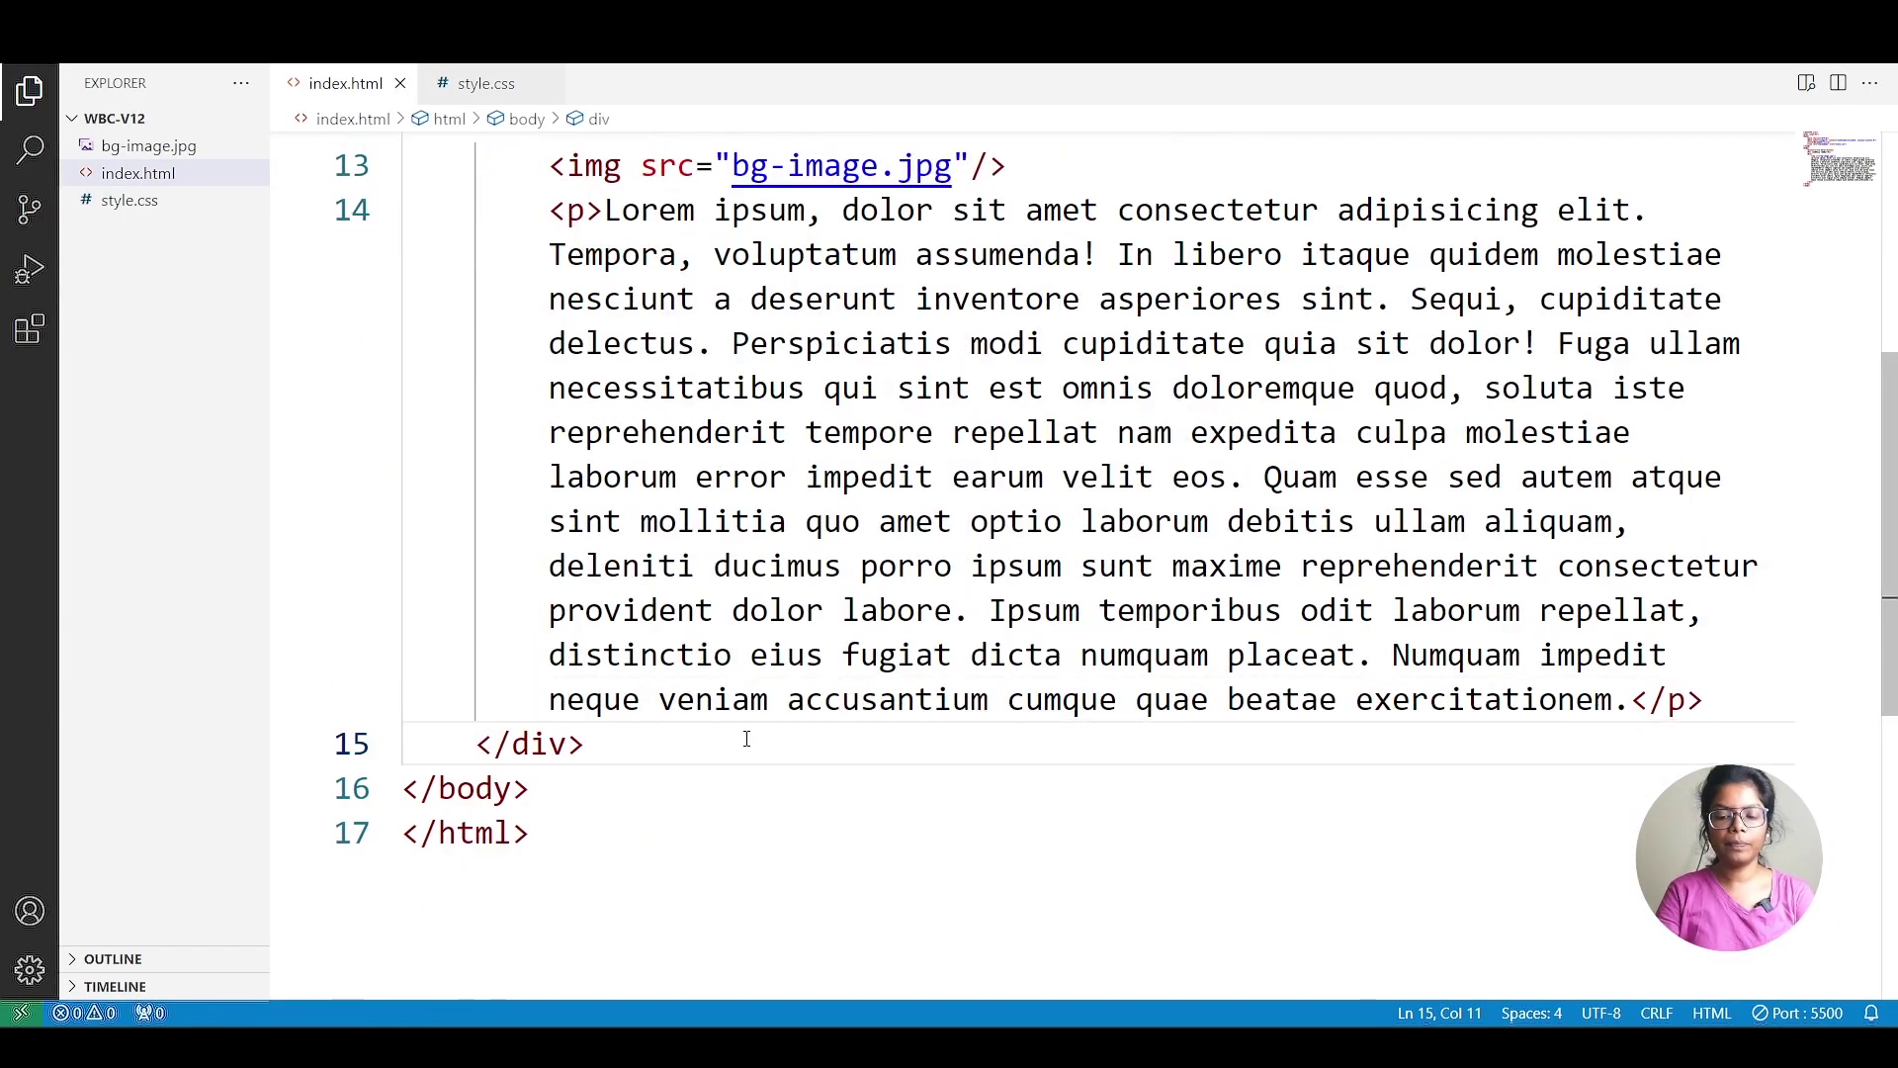
key("Return")
type("<div>")
key("Return")
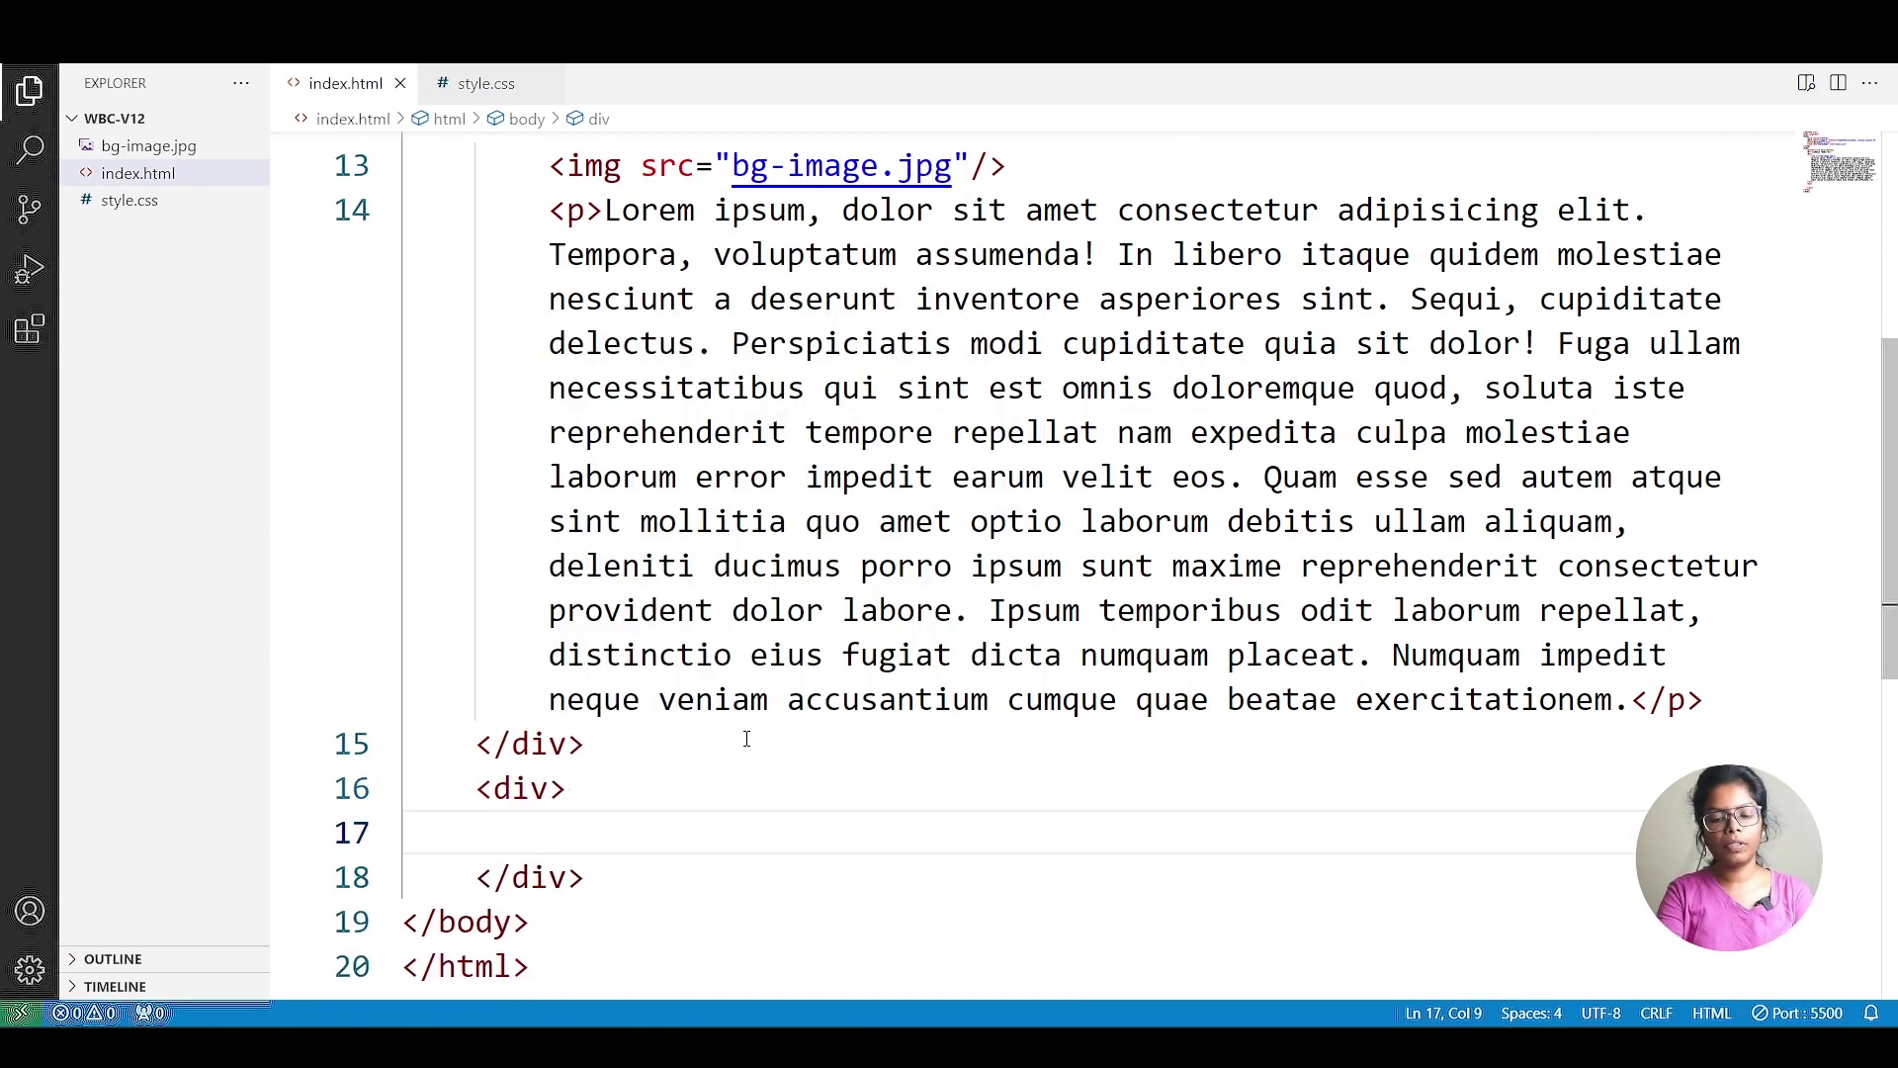
type("lorem")
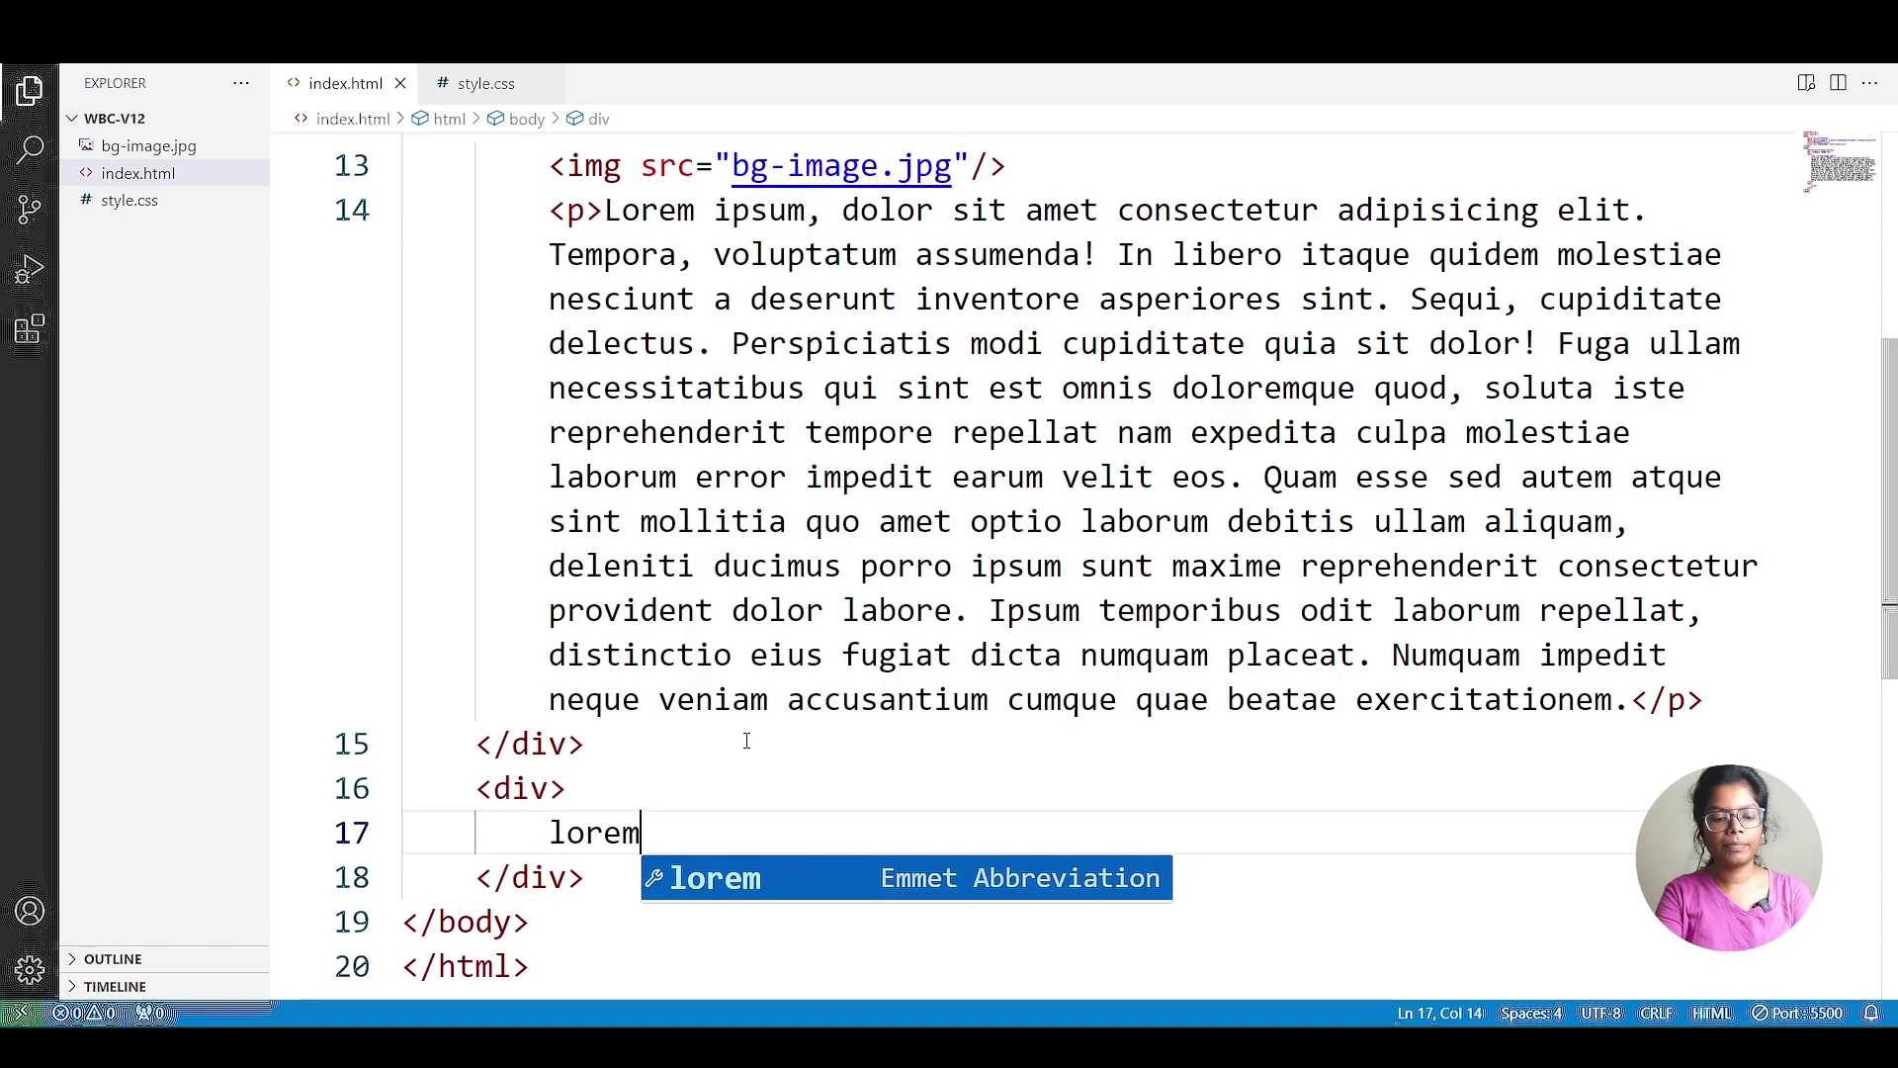
type("30")
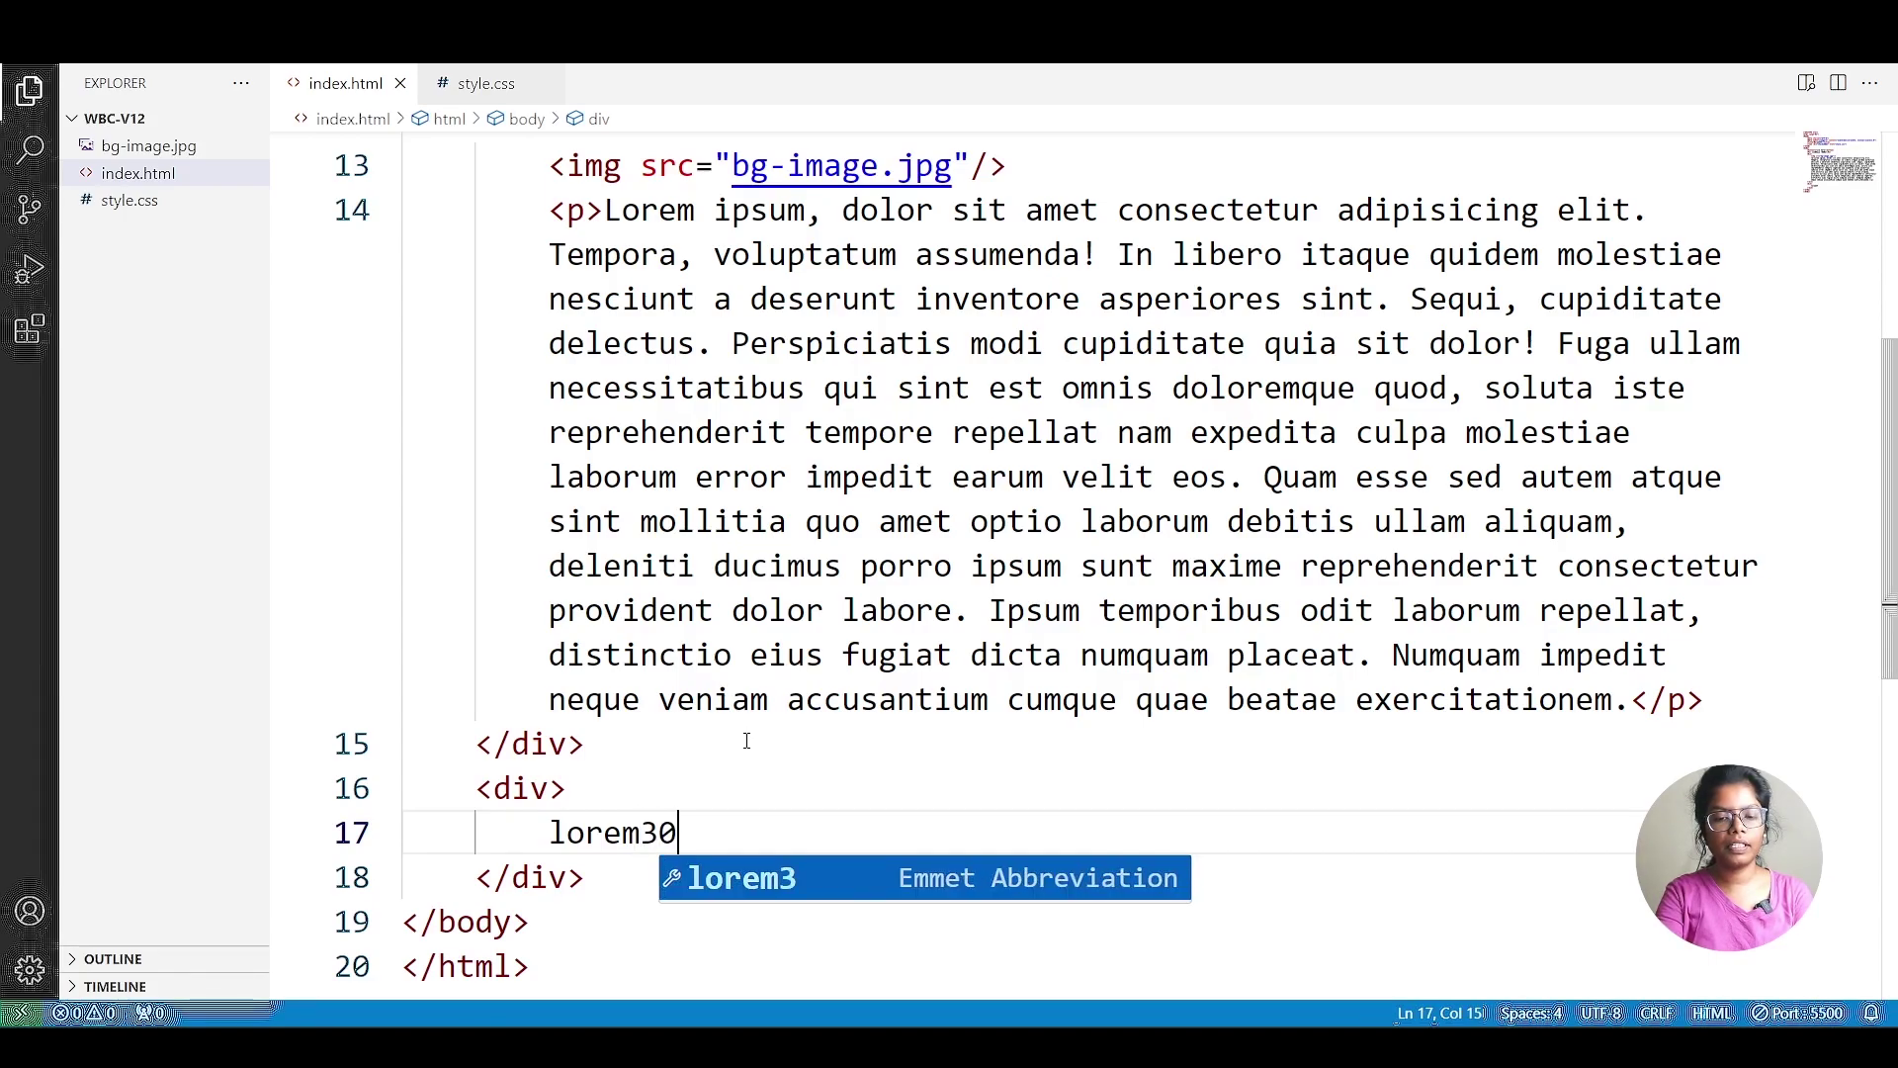
type("0")
Fill the new div with lorem300 placeholder text and preview the page.
key("Tab")
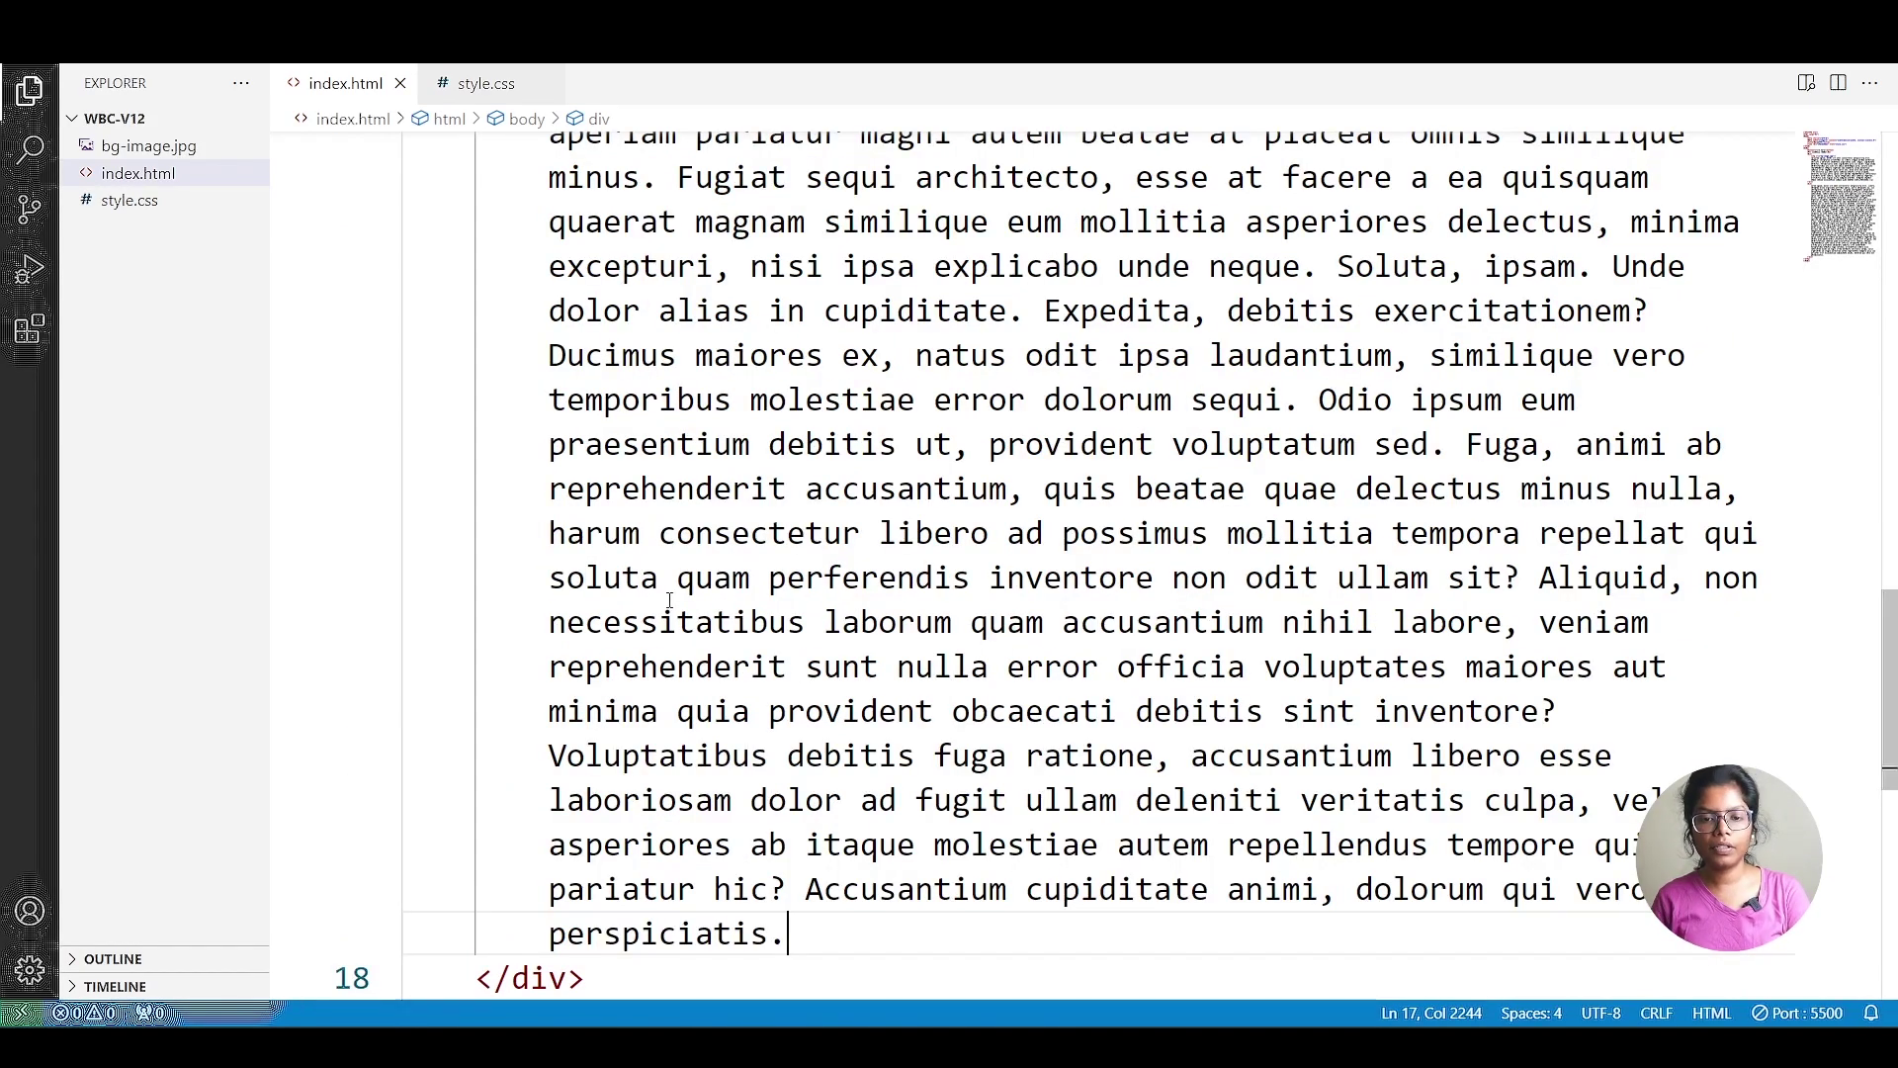
scroll(668, 596, "up", 5)
scroll(668, 594, "up", 3)
scroll(672, 597, "up", 3)
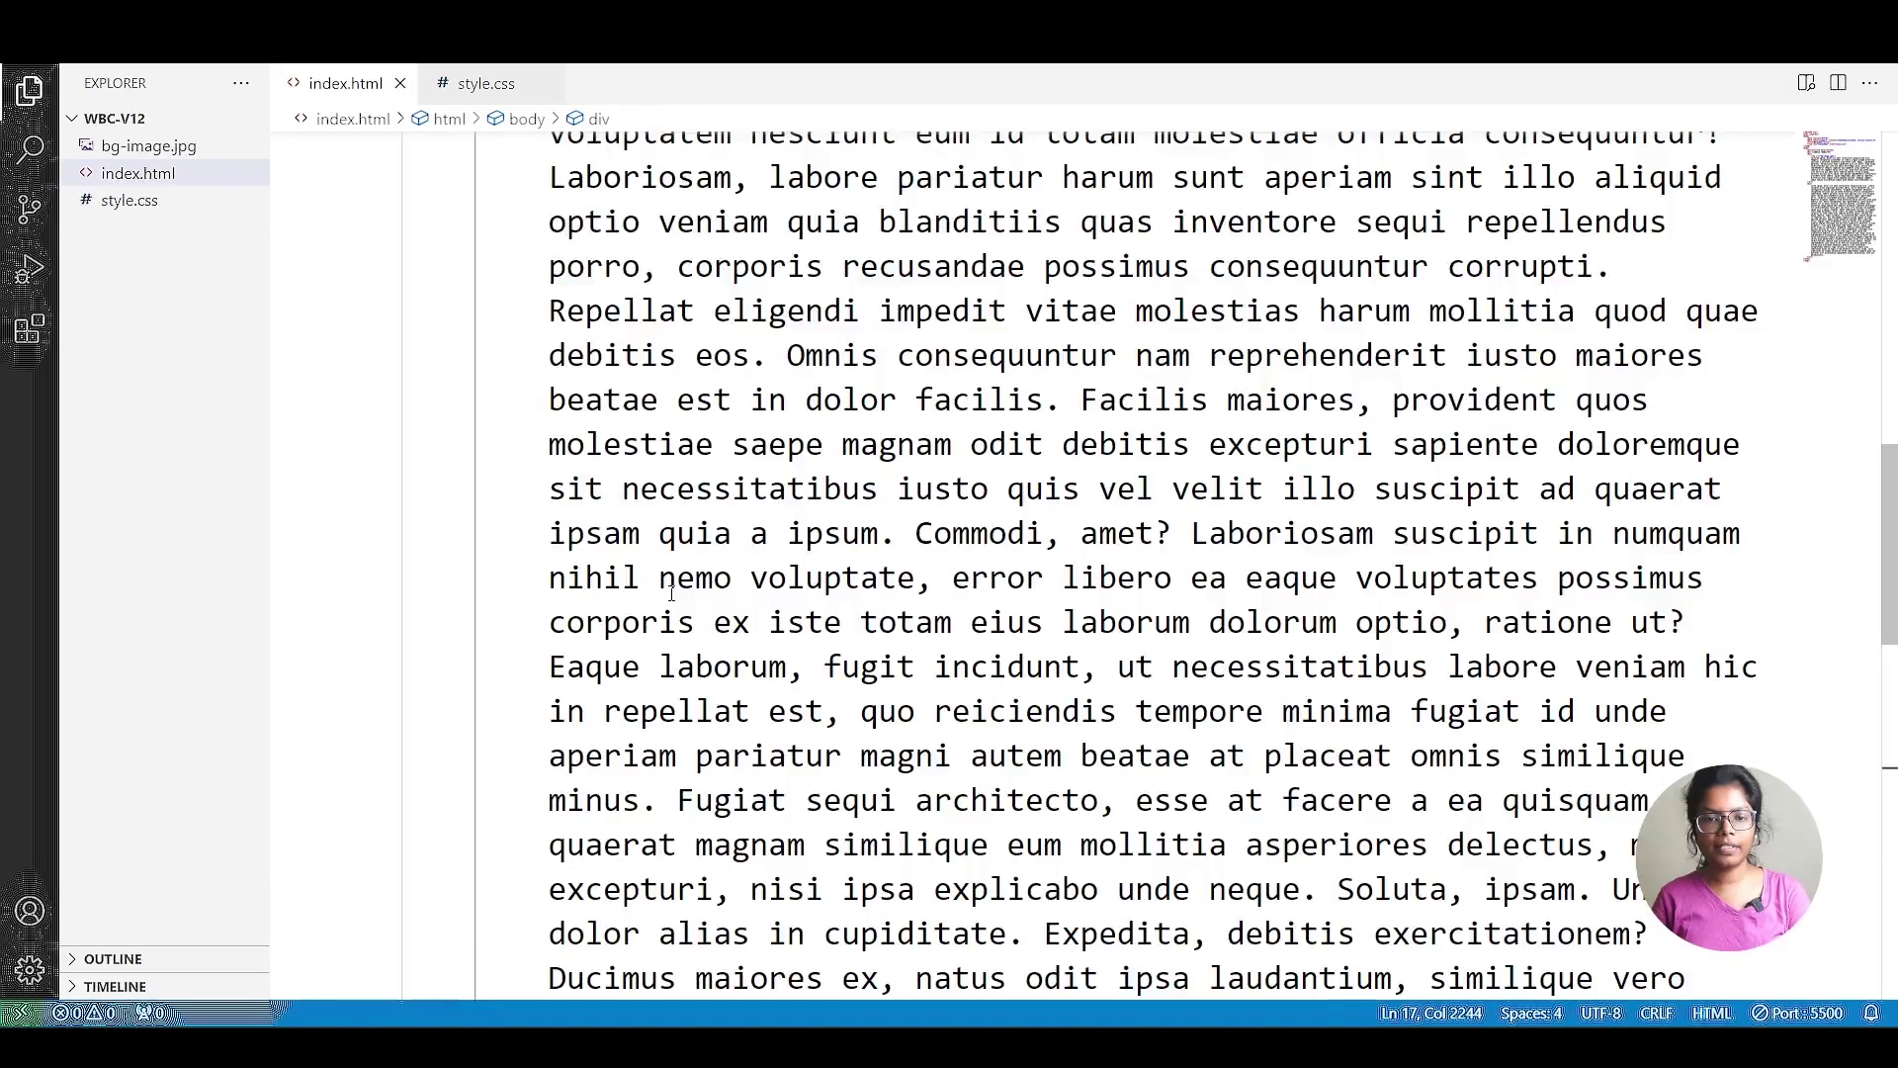
scroll(672, 597, "up", 3)
scroll(593, 519, "up", 3)
left_click(561, 345)
type("class=\"")
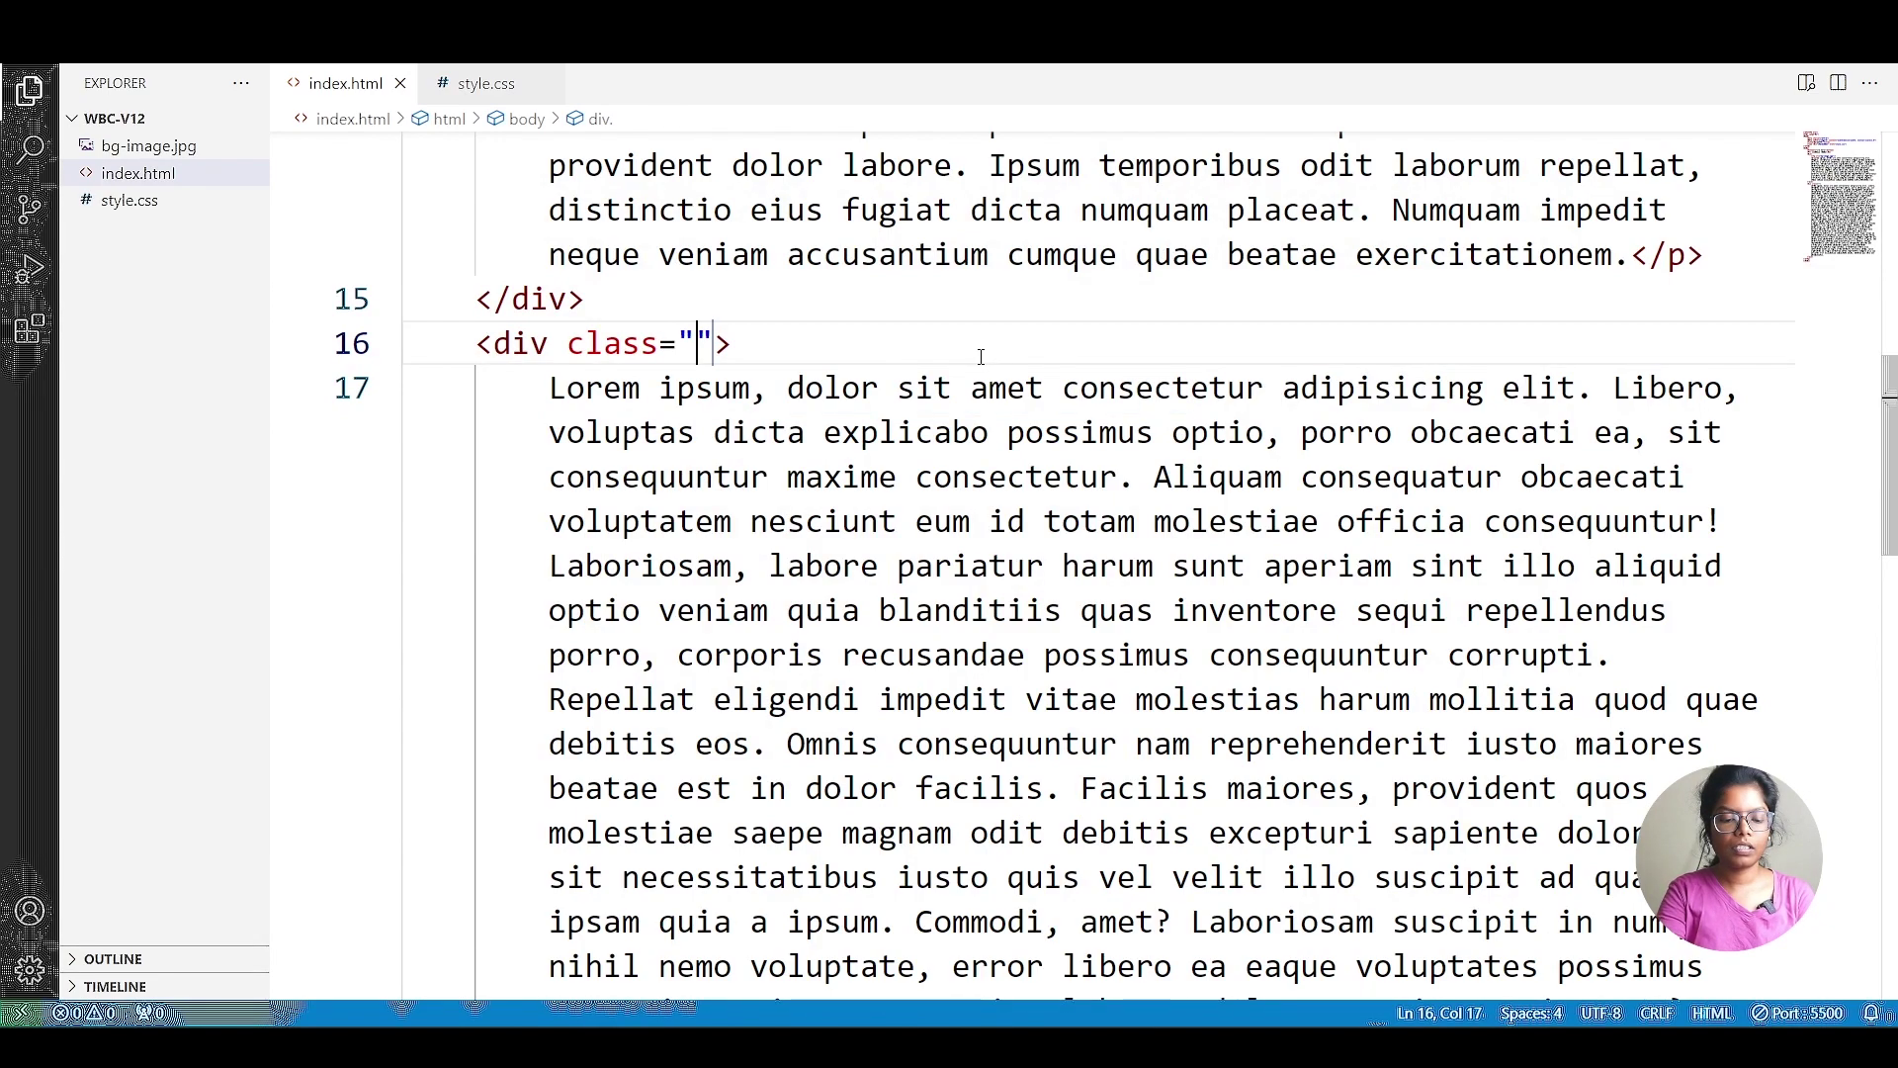
type("container")
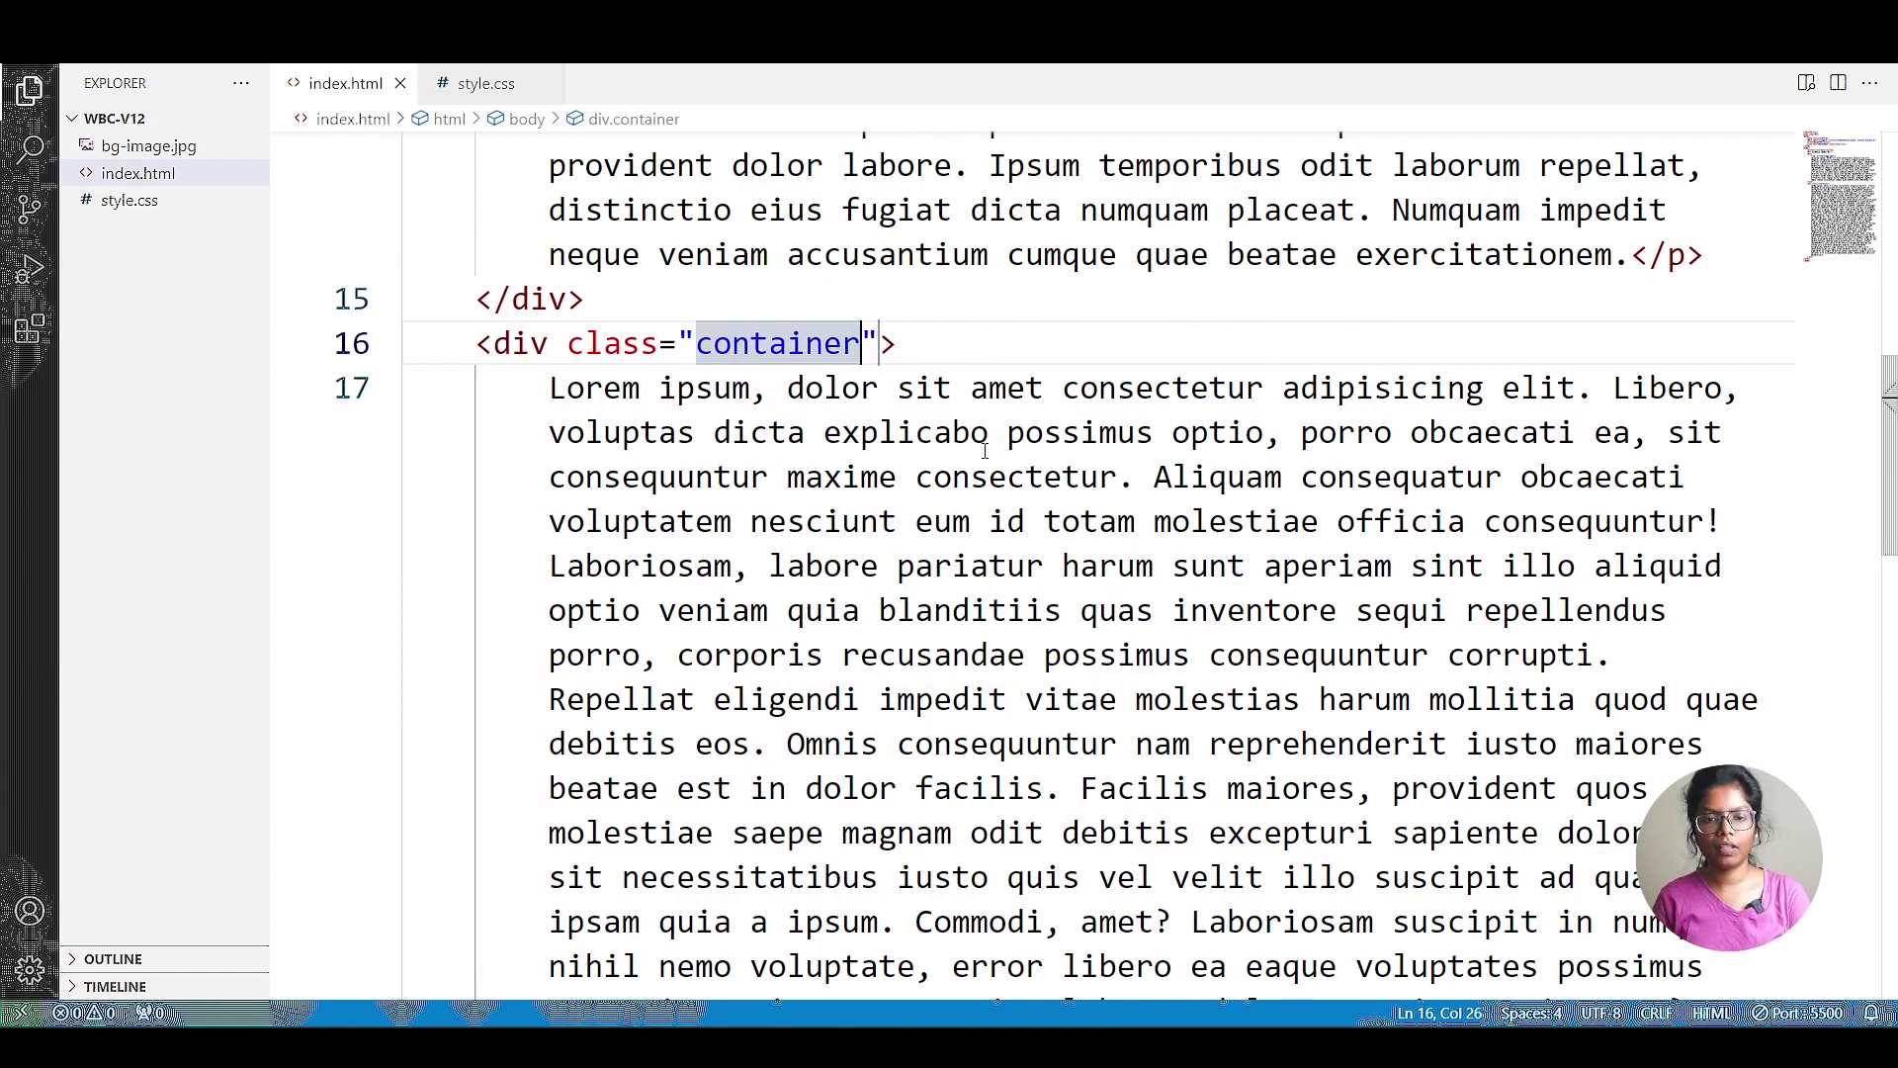
left_click(989, 521)
key("alt+Tab")
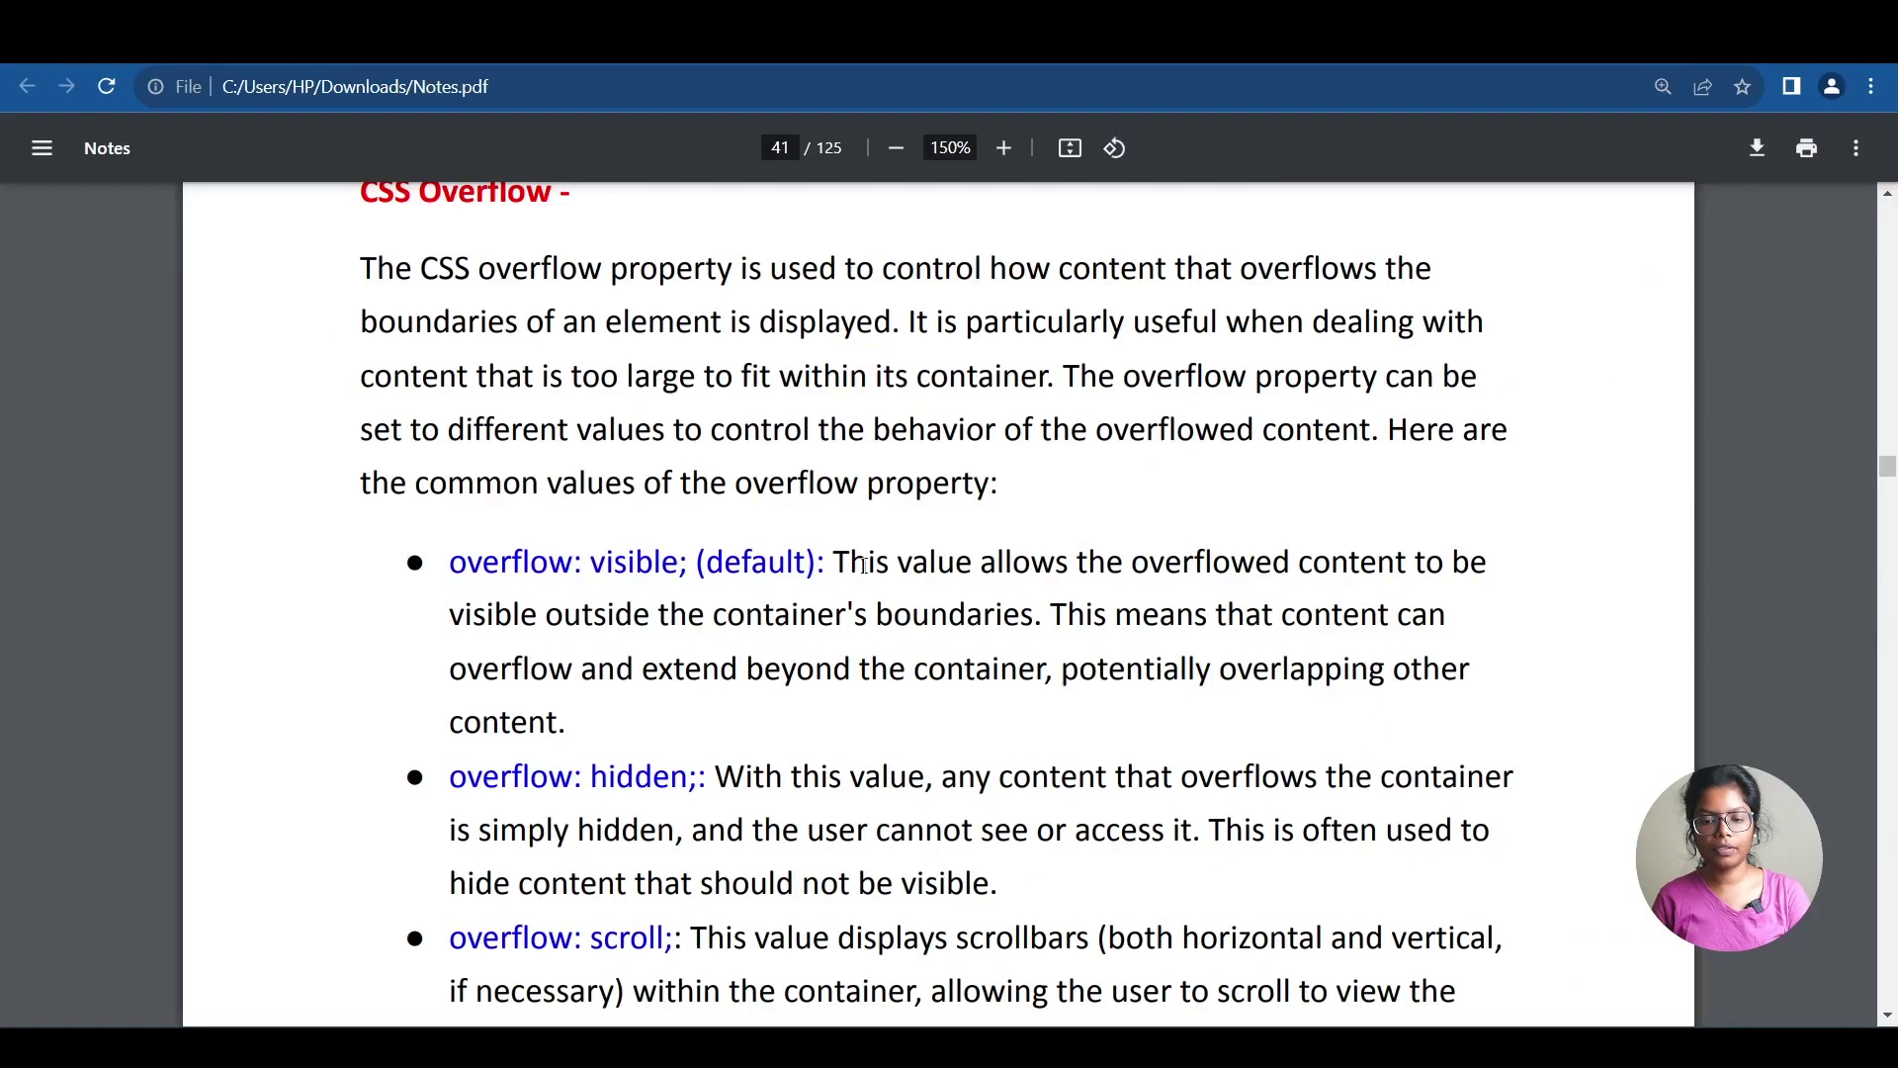
key("alt+Tab")
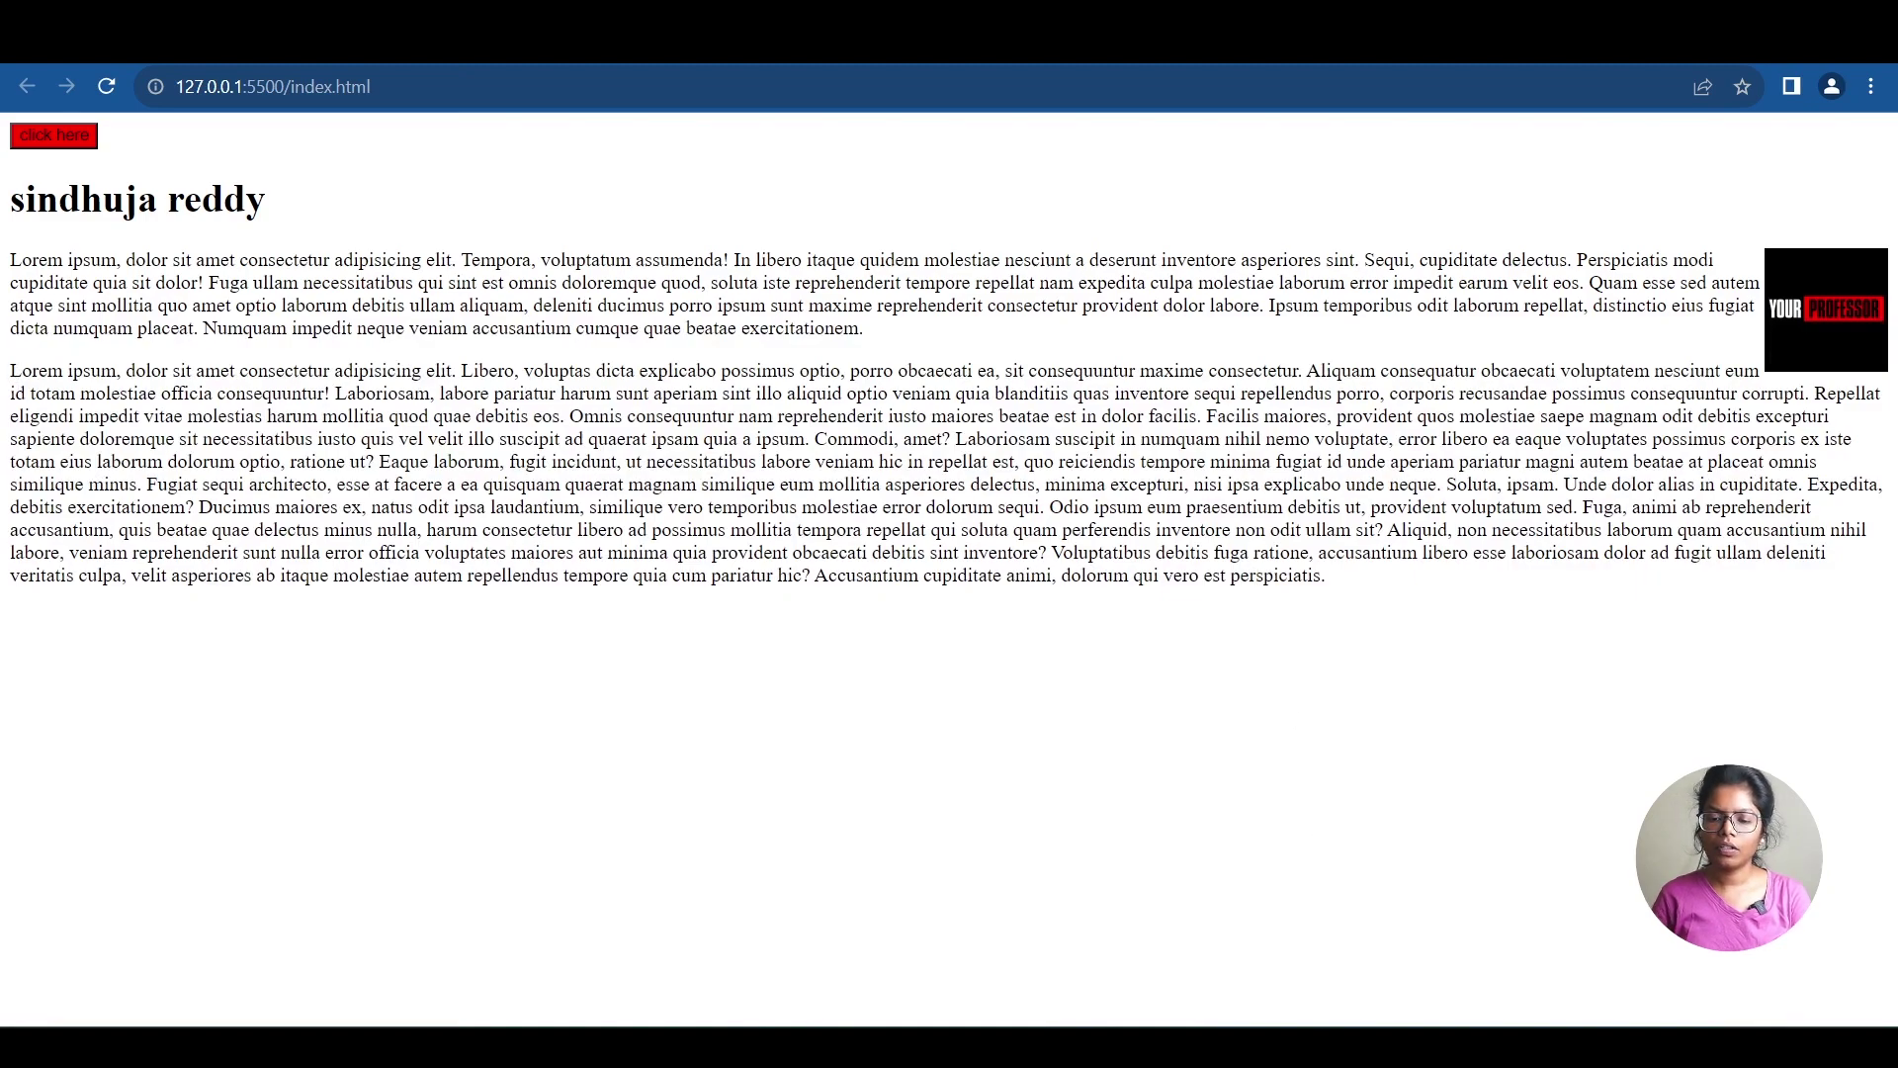
key("alt+Tab")
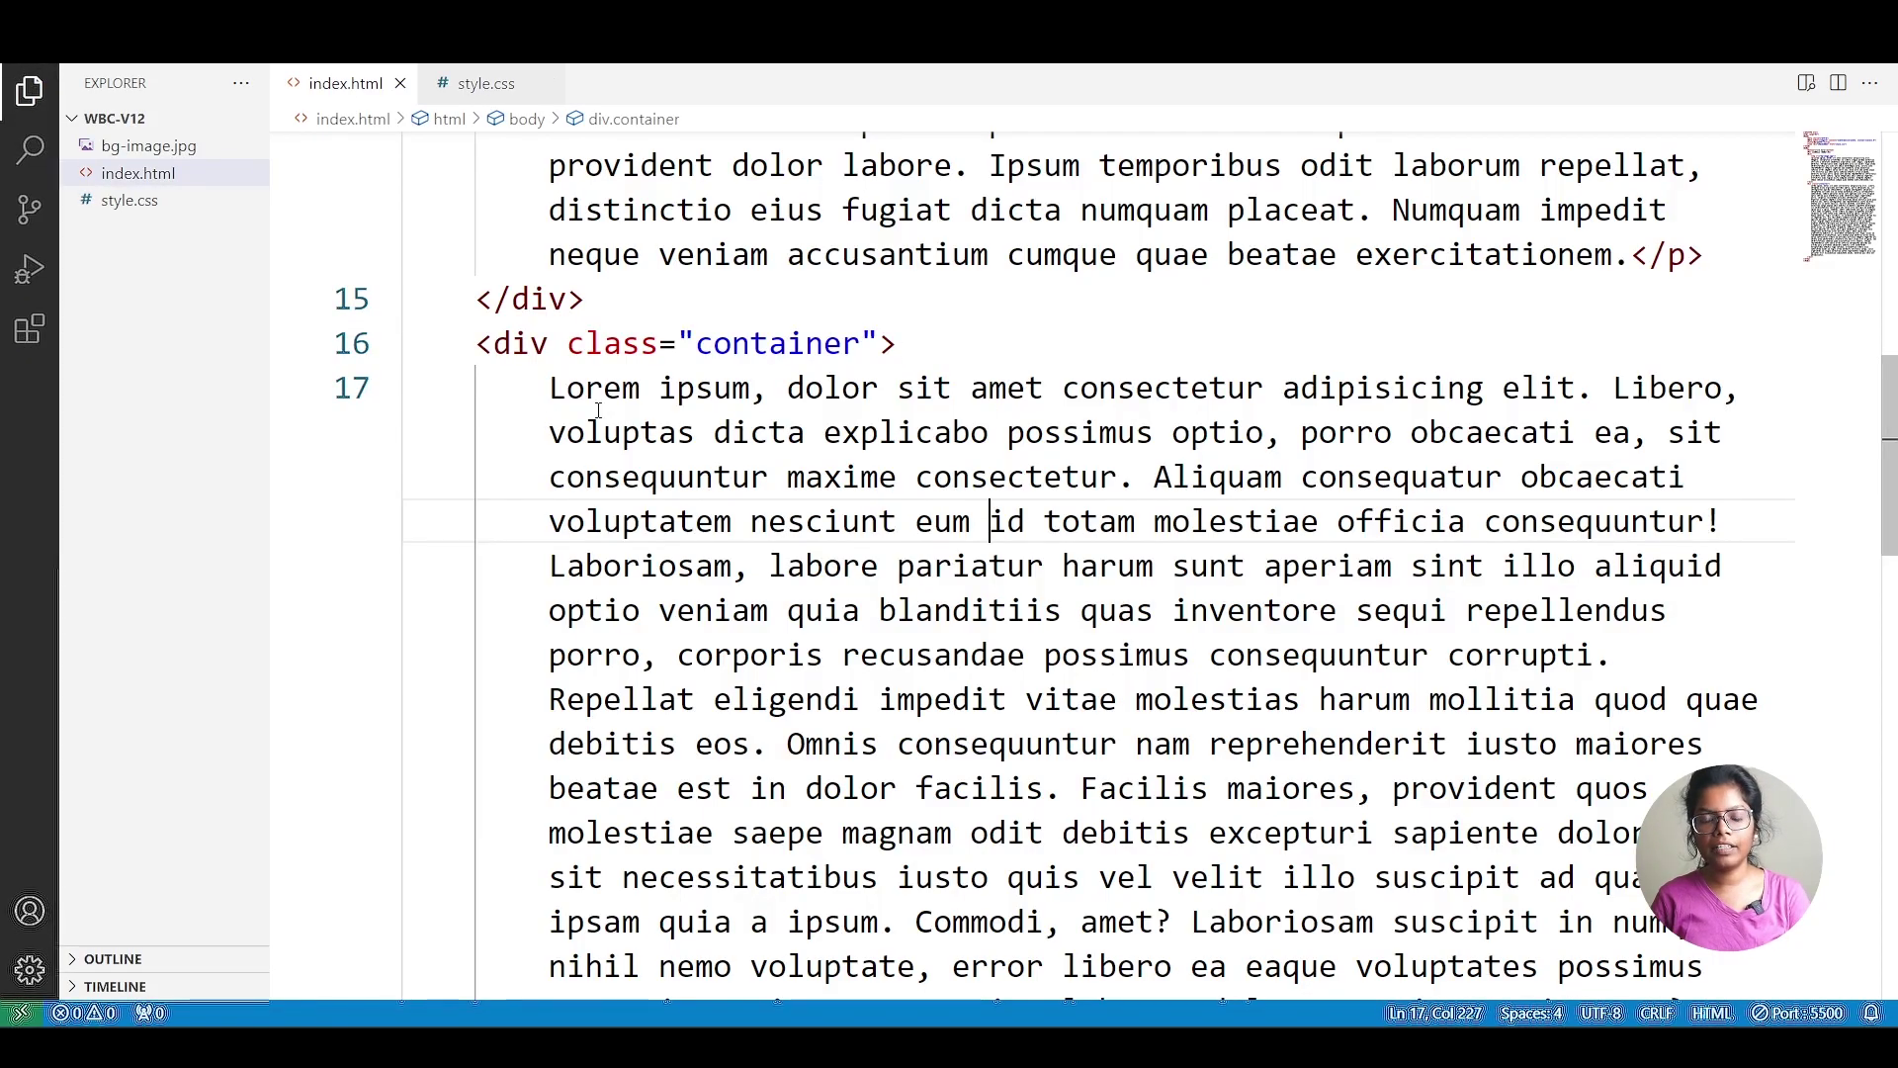
Add a .container rule with border: 1px solid black, save, and view it in the browser.
left_click(485, 84)
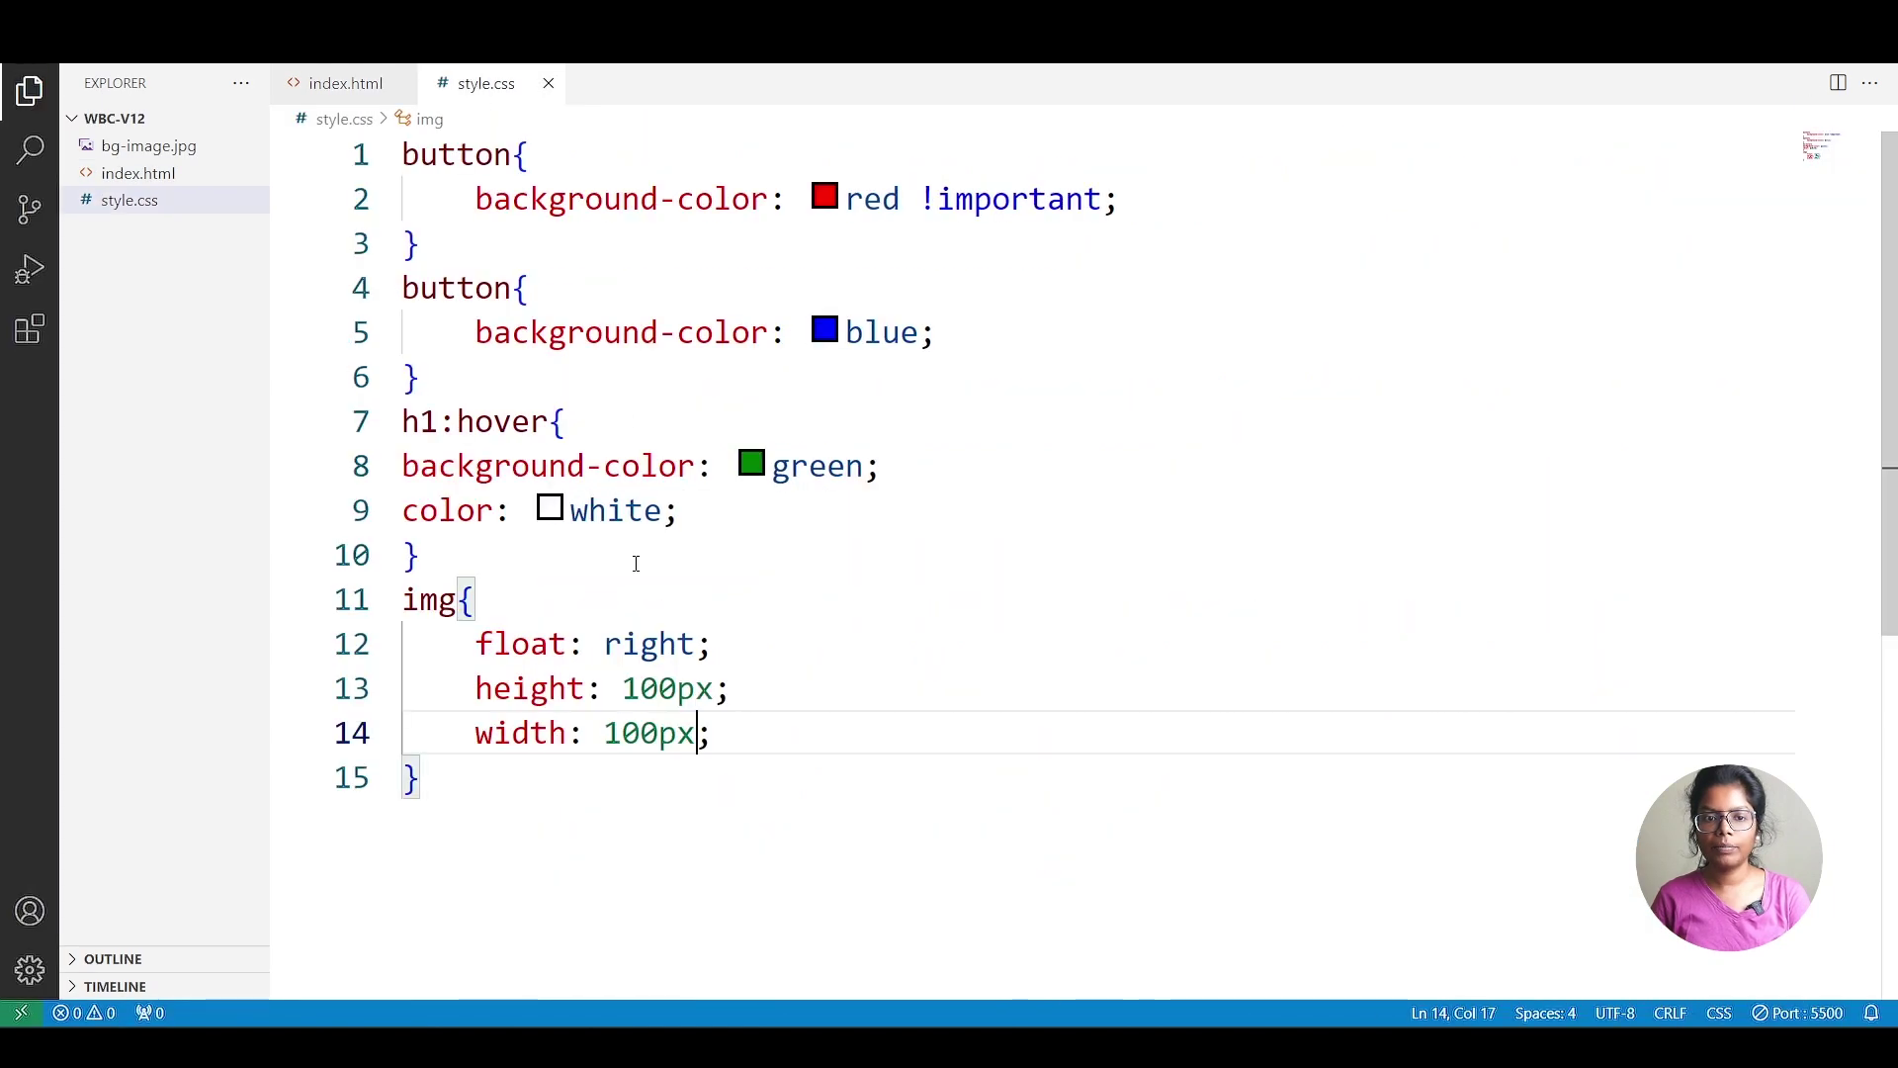
left_click(508, 801)
key("Return")
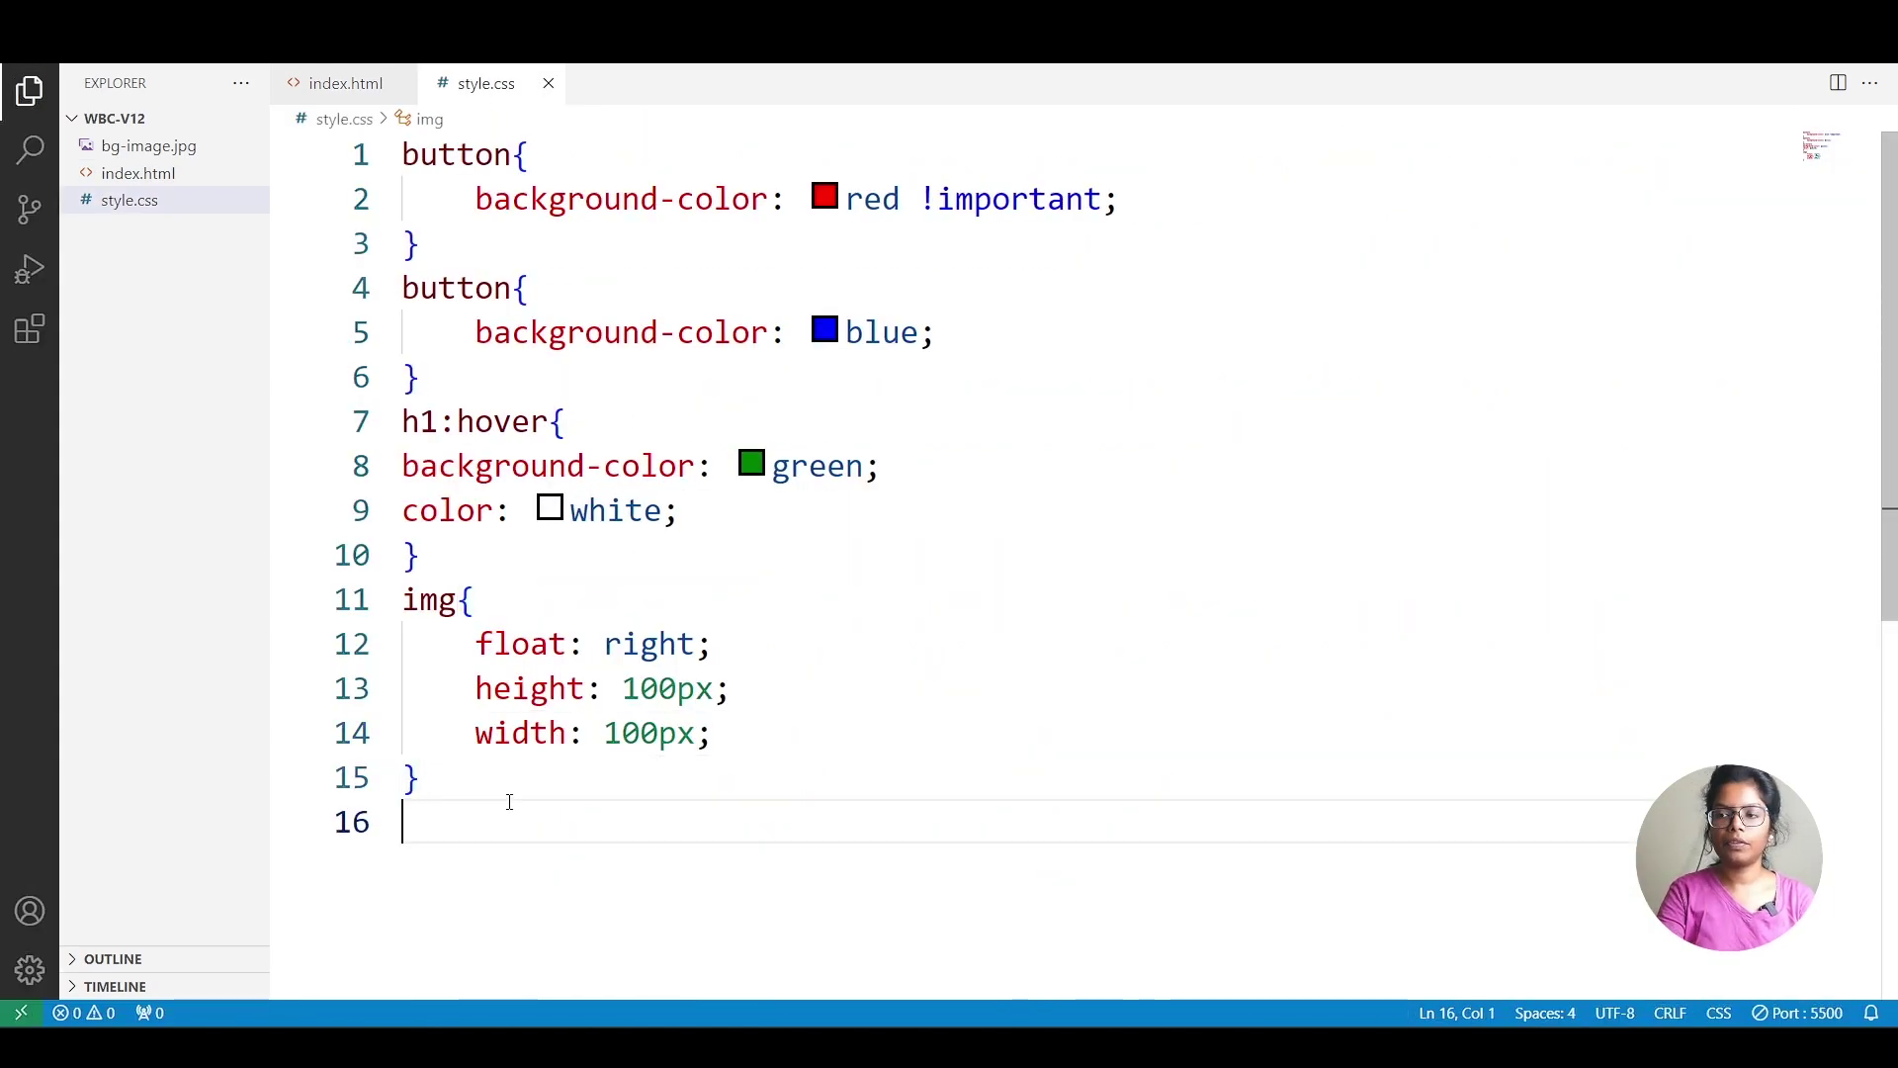
type(".co")
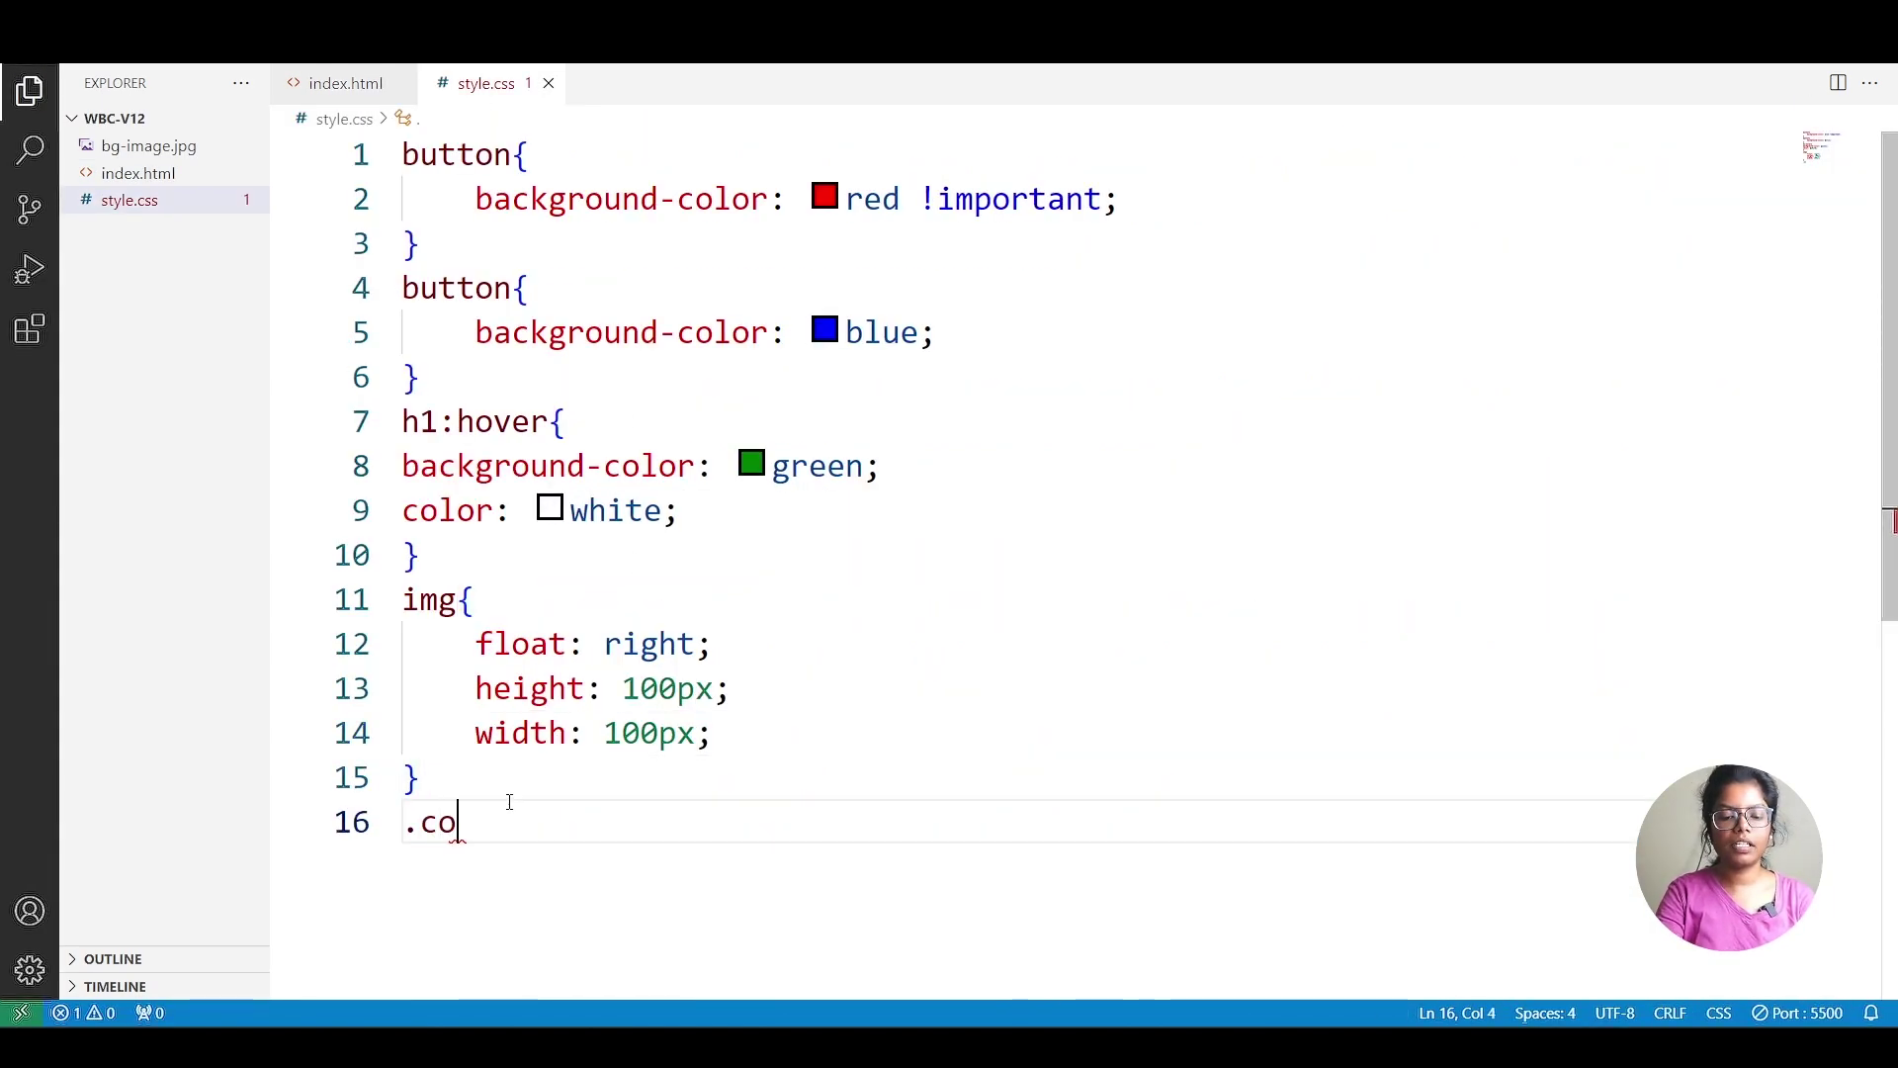
type("ntainer{")
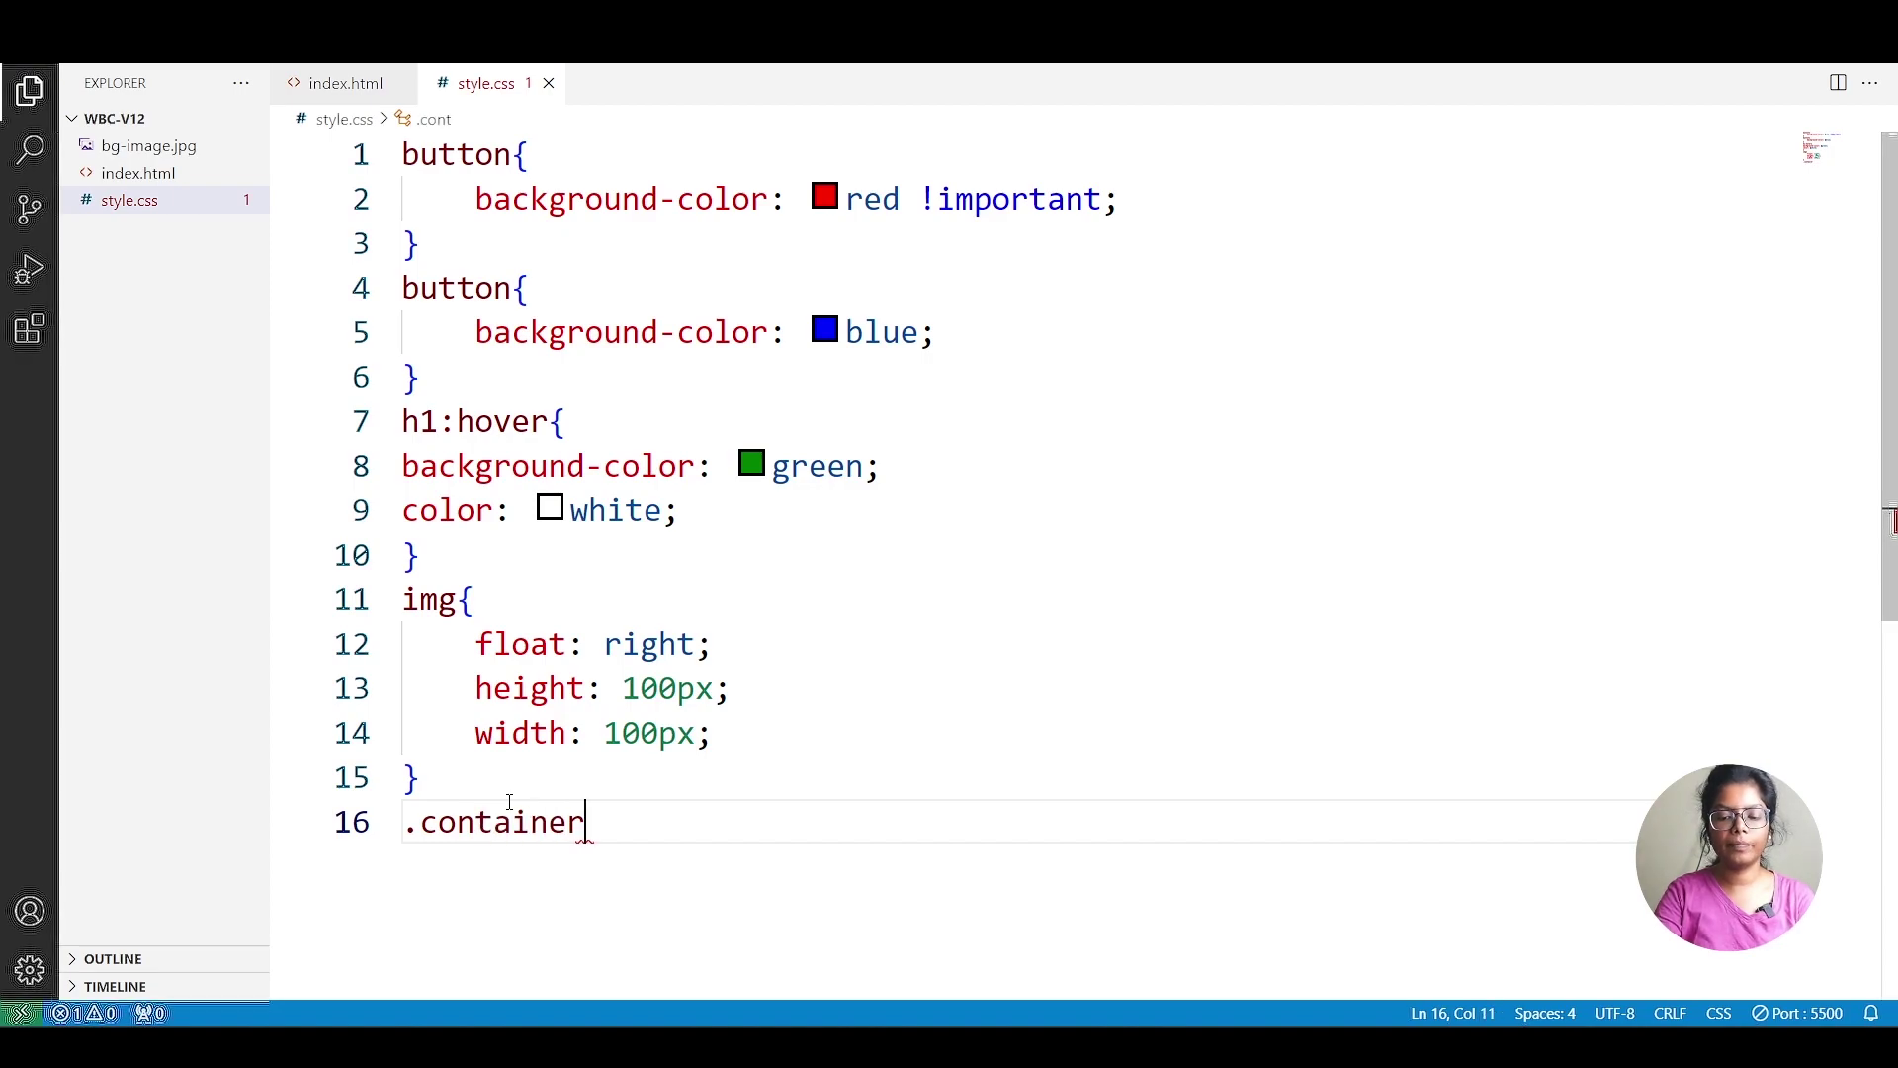
key("Return")
type("bo")
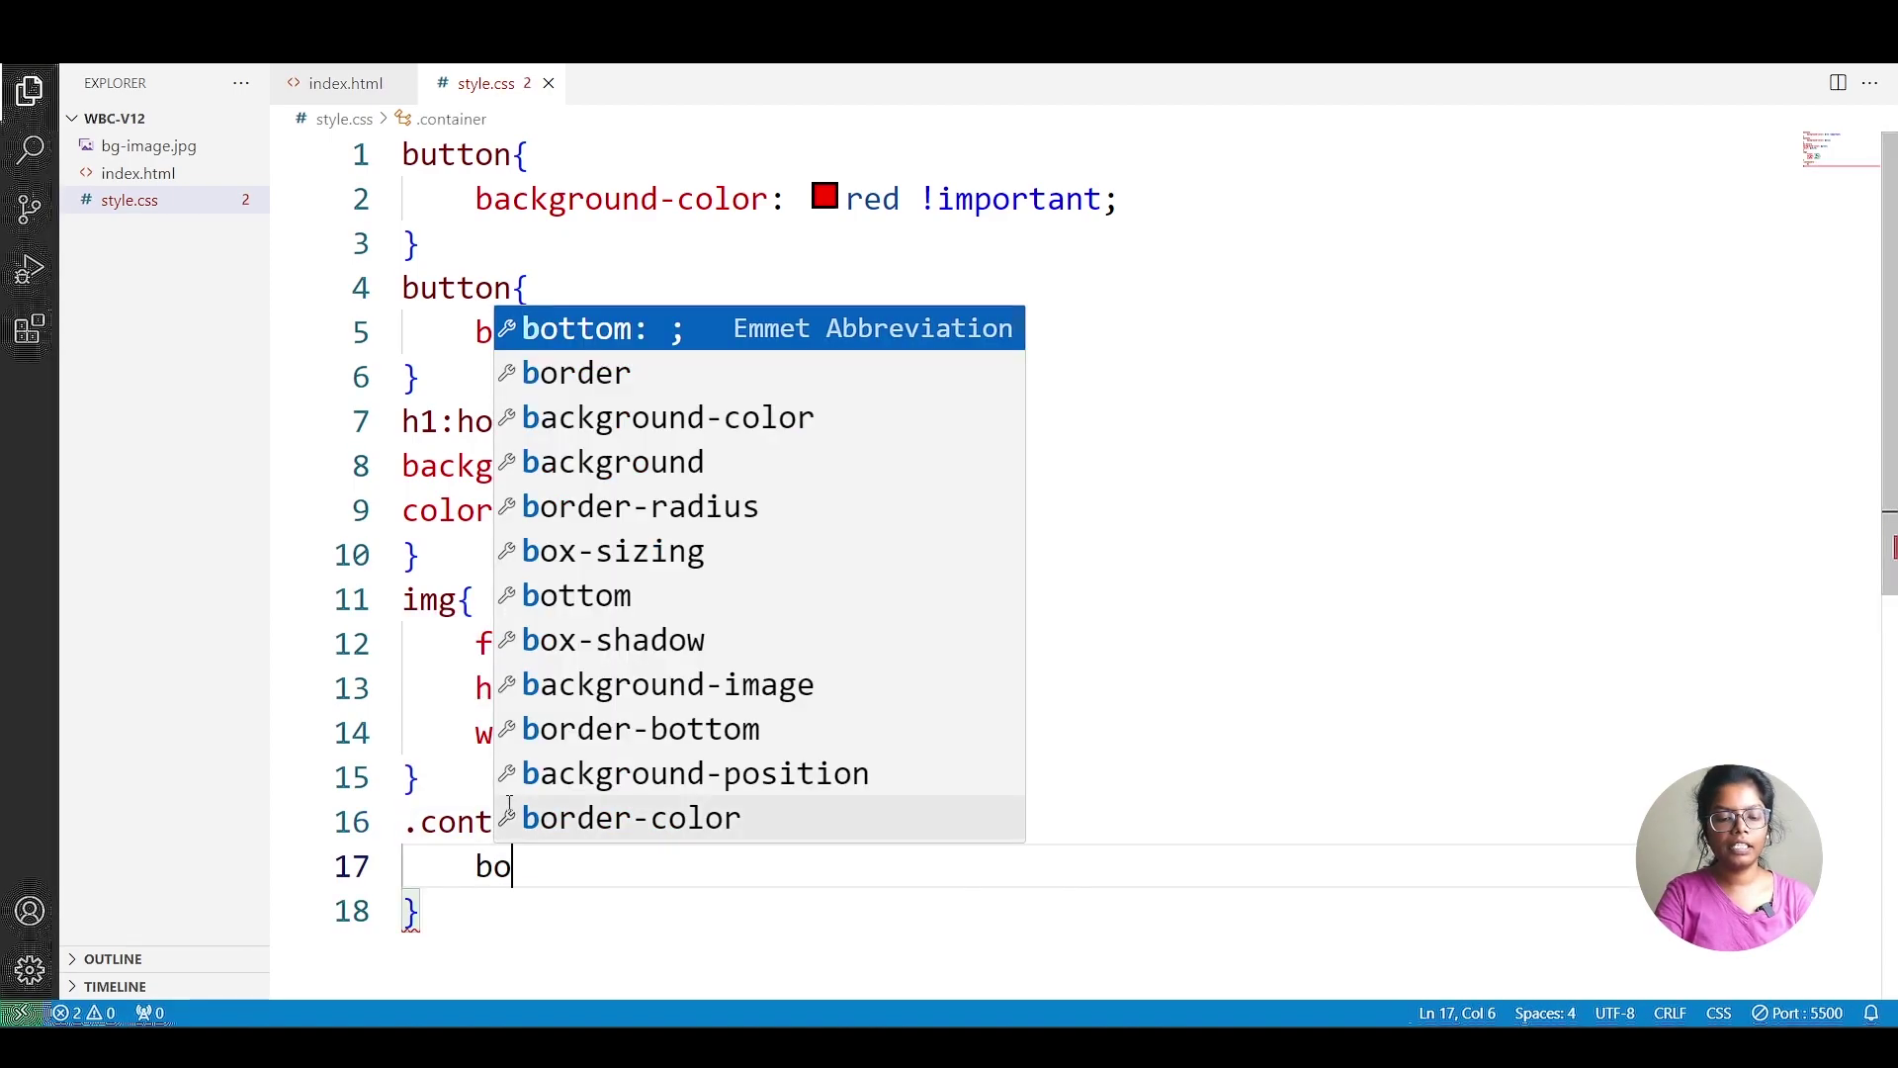
type("rder")
key("Return")
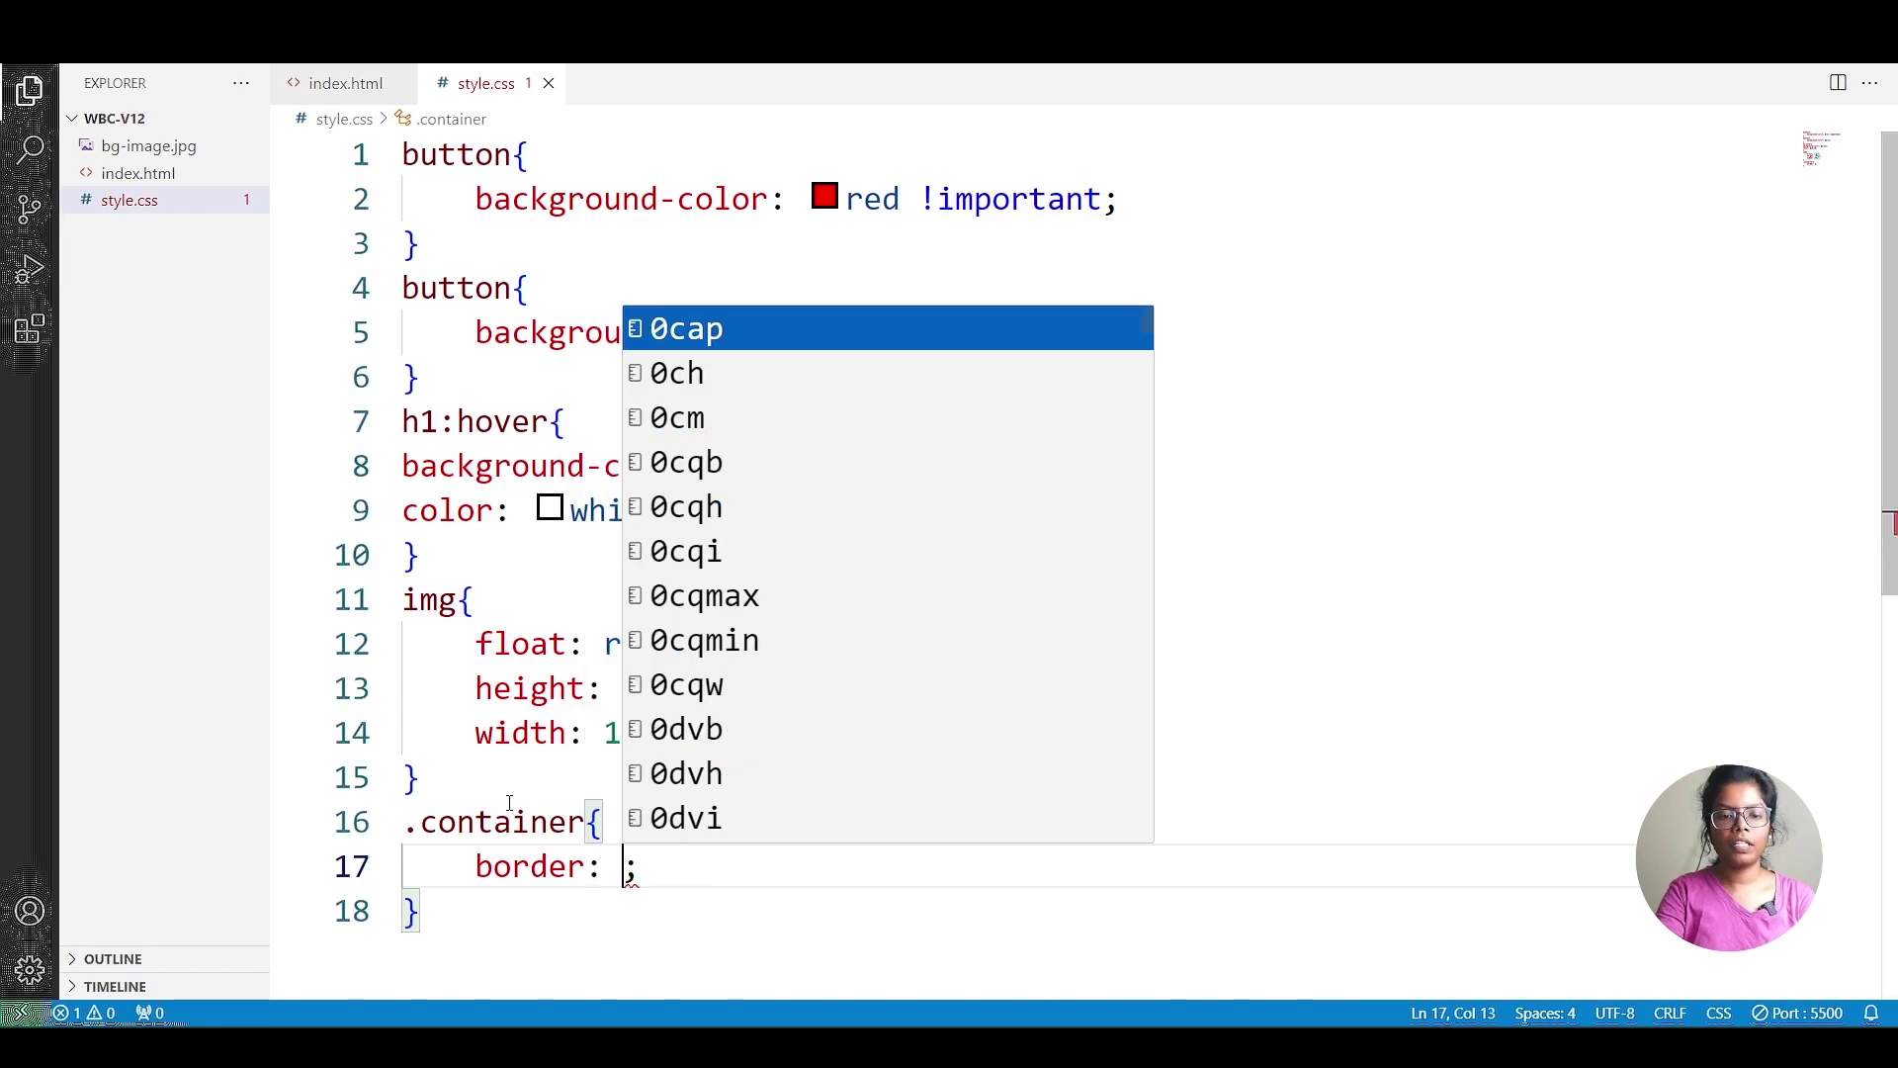
type("1p")
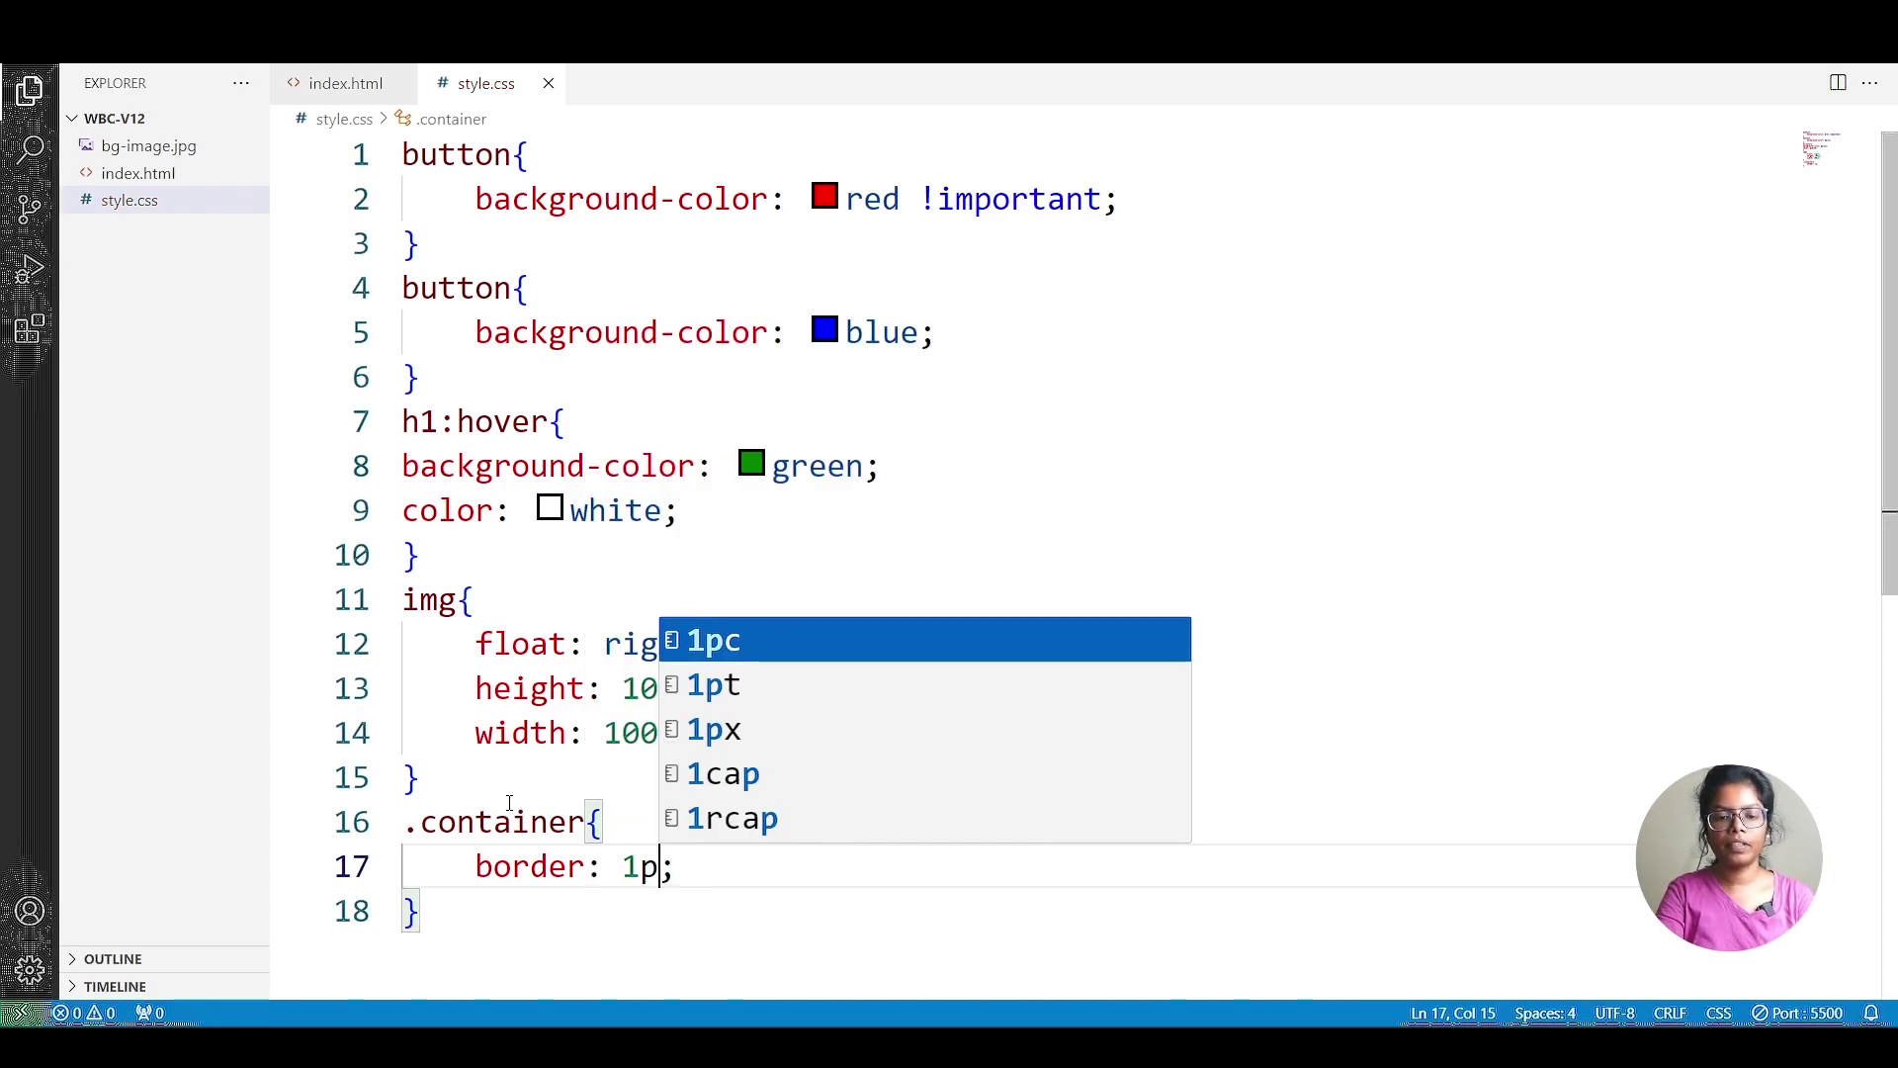
type("x soli")
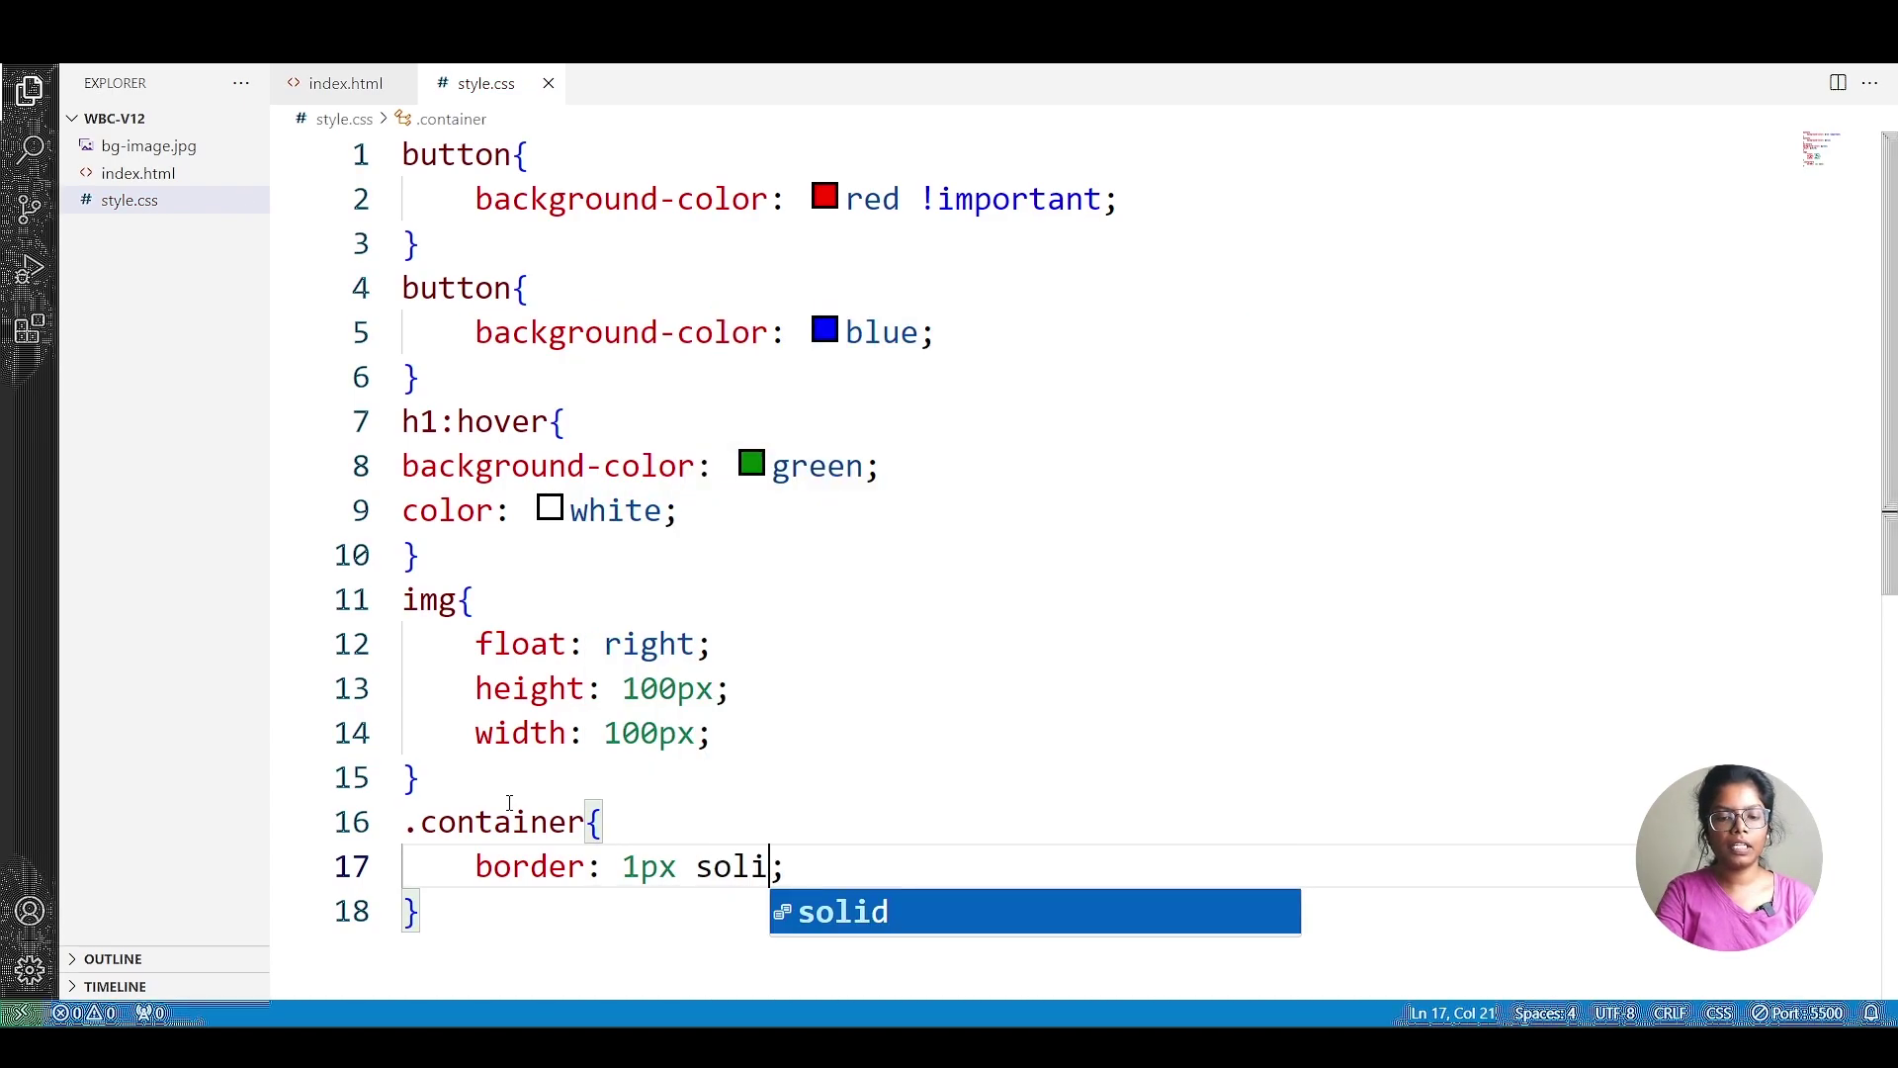
type("d black")
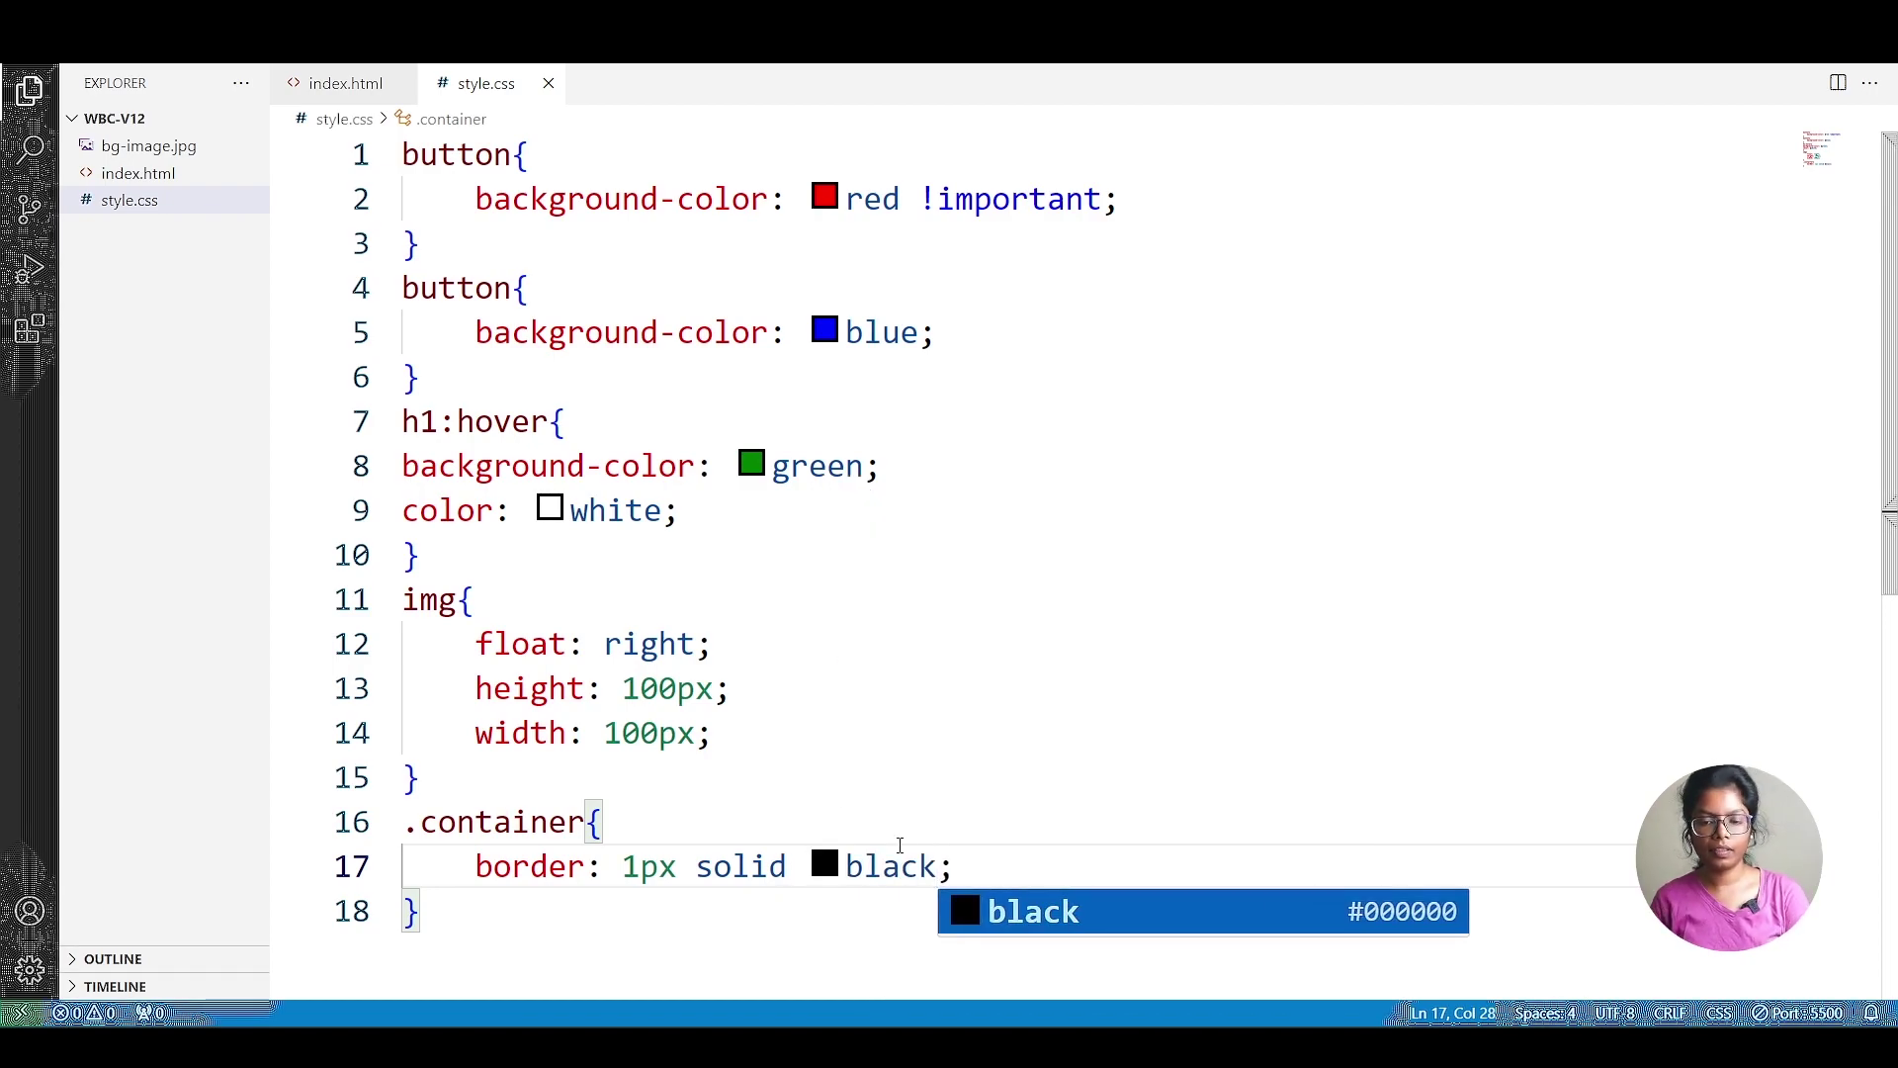
key("ctrl+s")
key("alt+Tab")
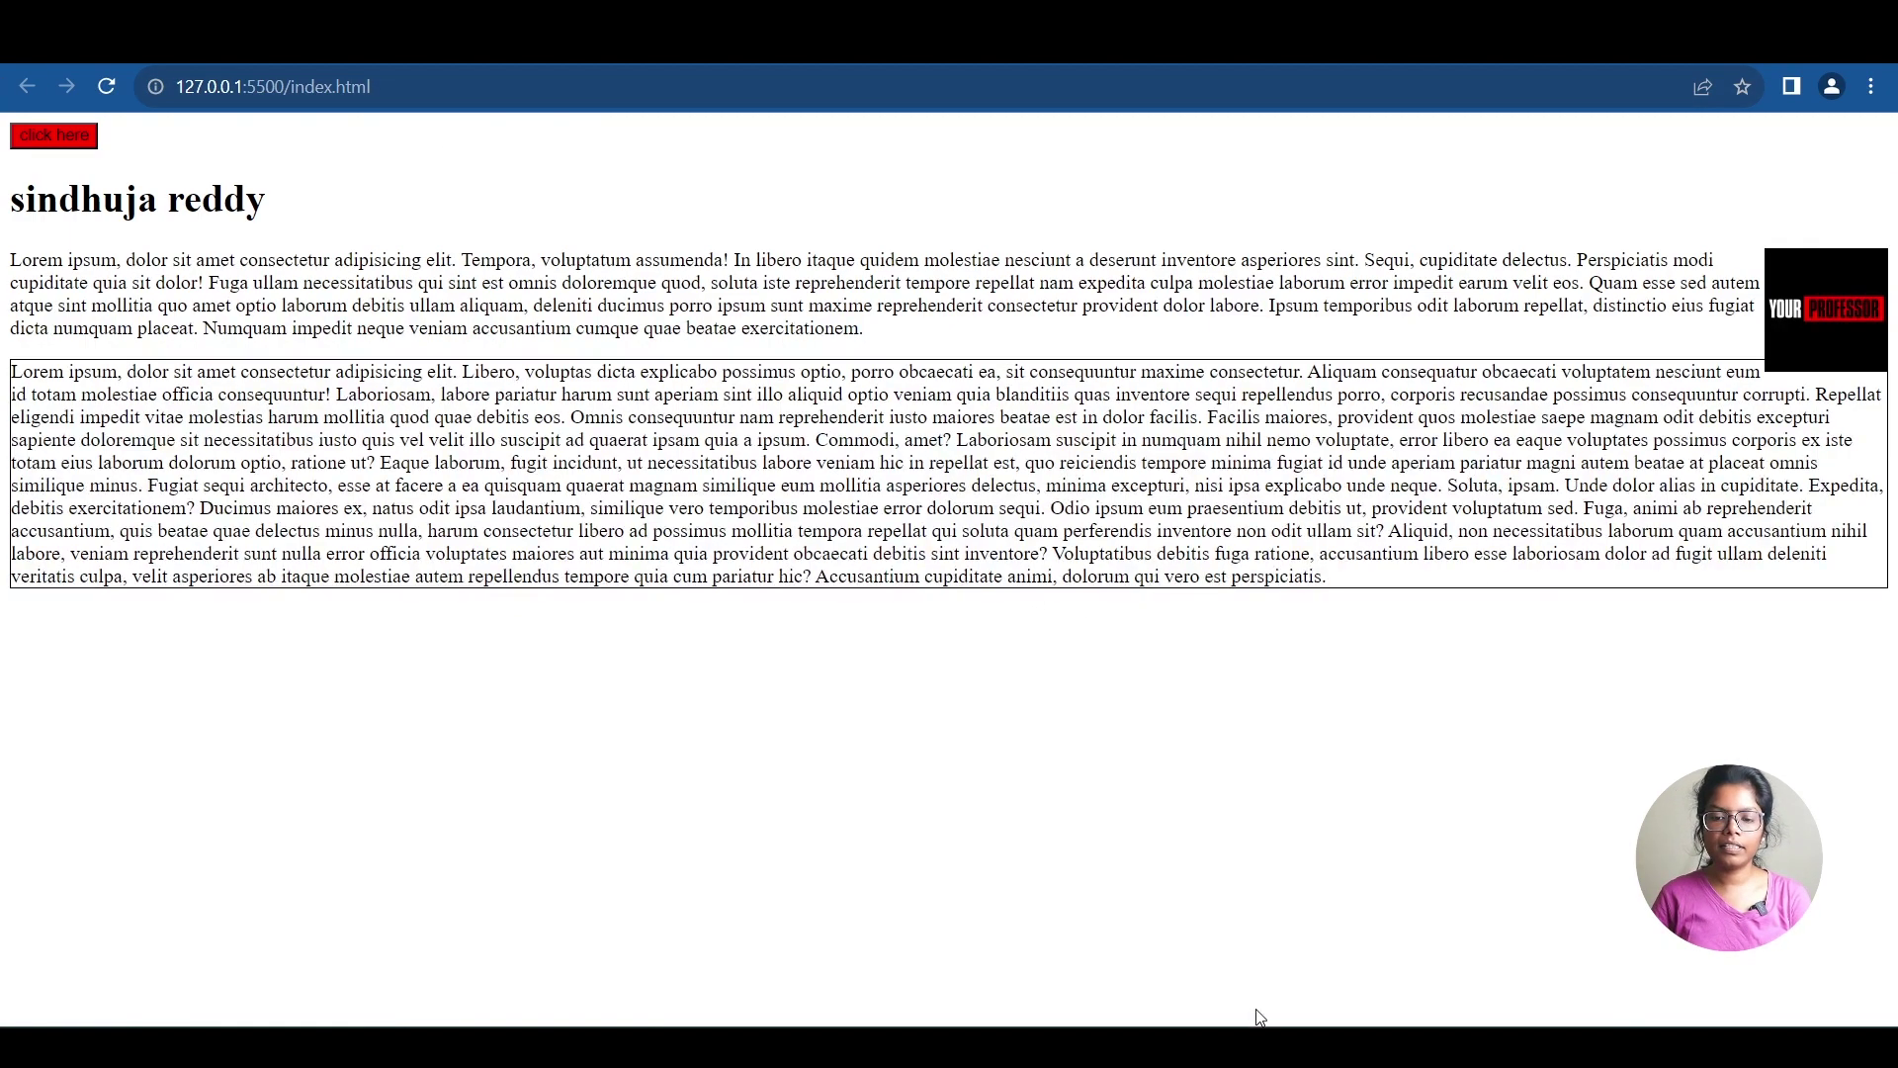
Add height: 300px and width: 300px to .container, save, and view the overflowing text.
left_click(1276, 920)
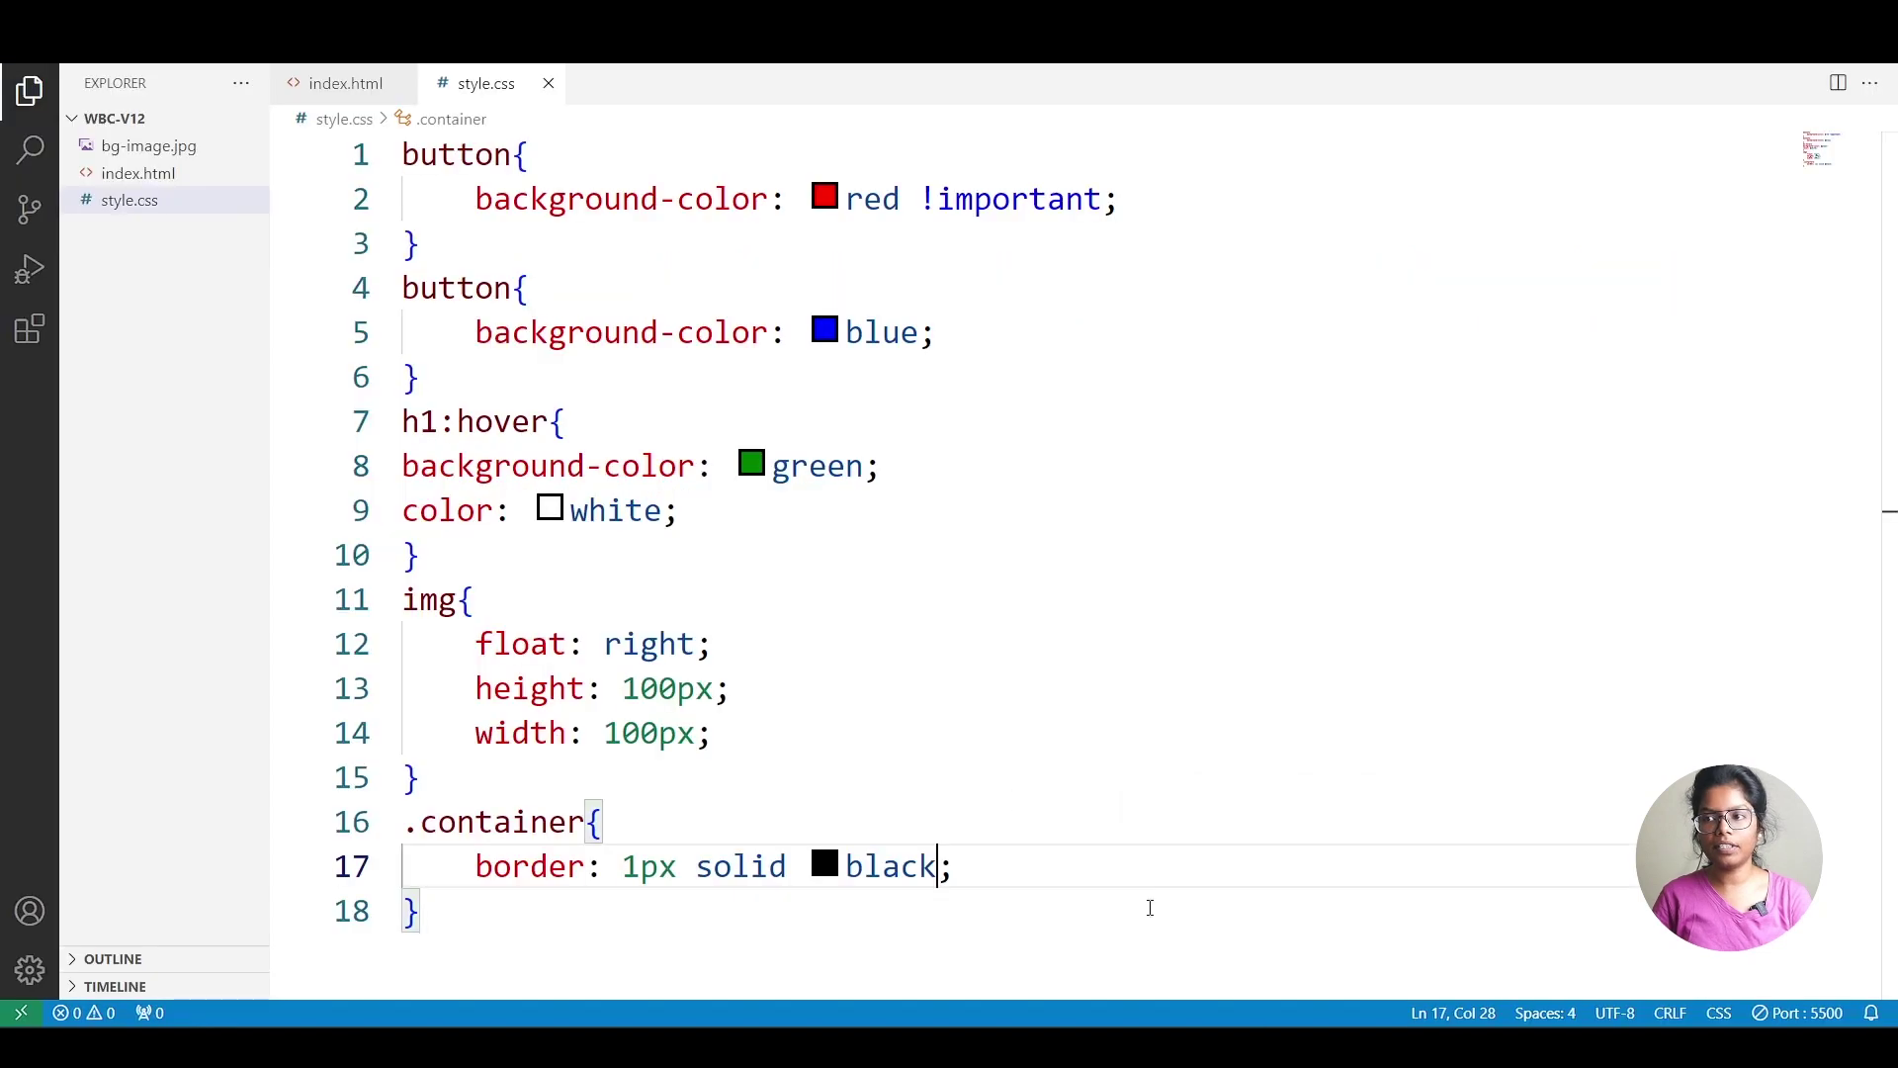
left_click(979, 870)
key("Return")
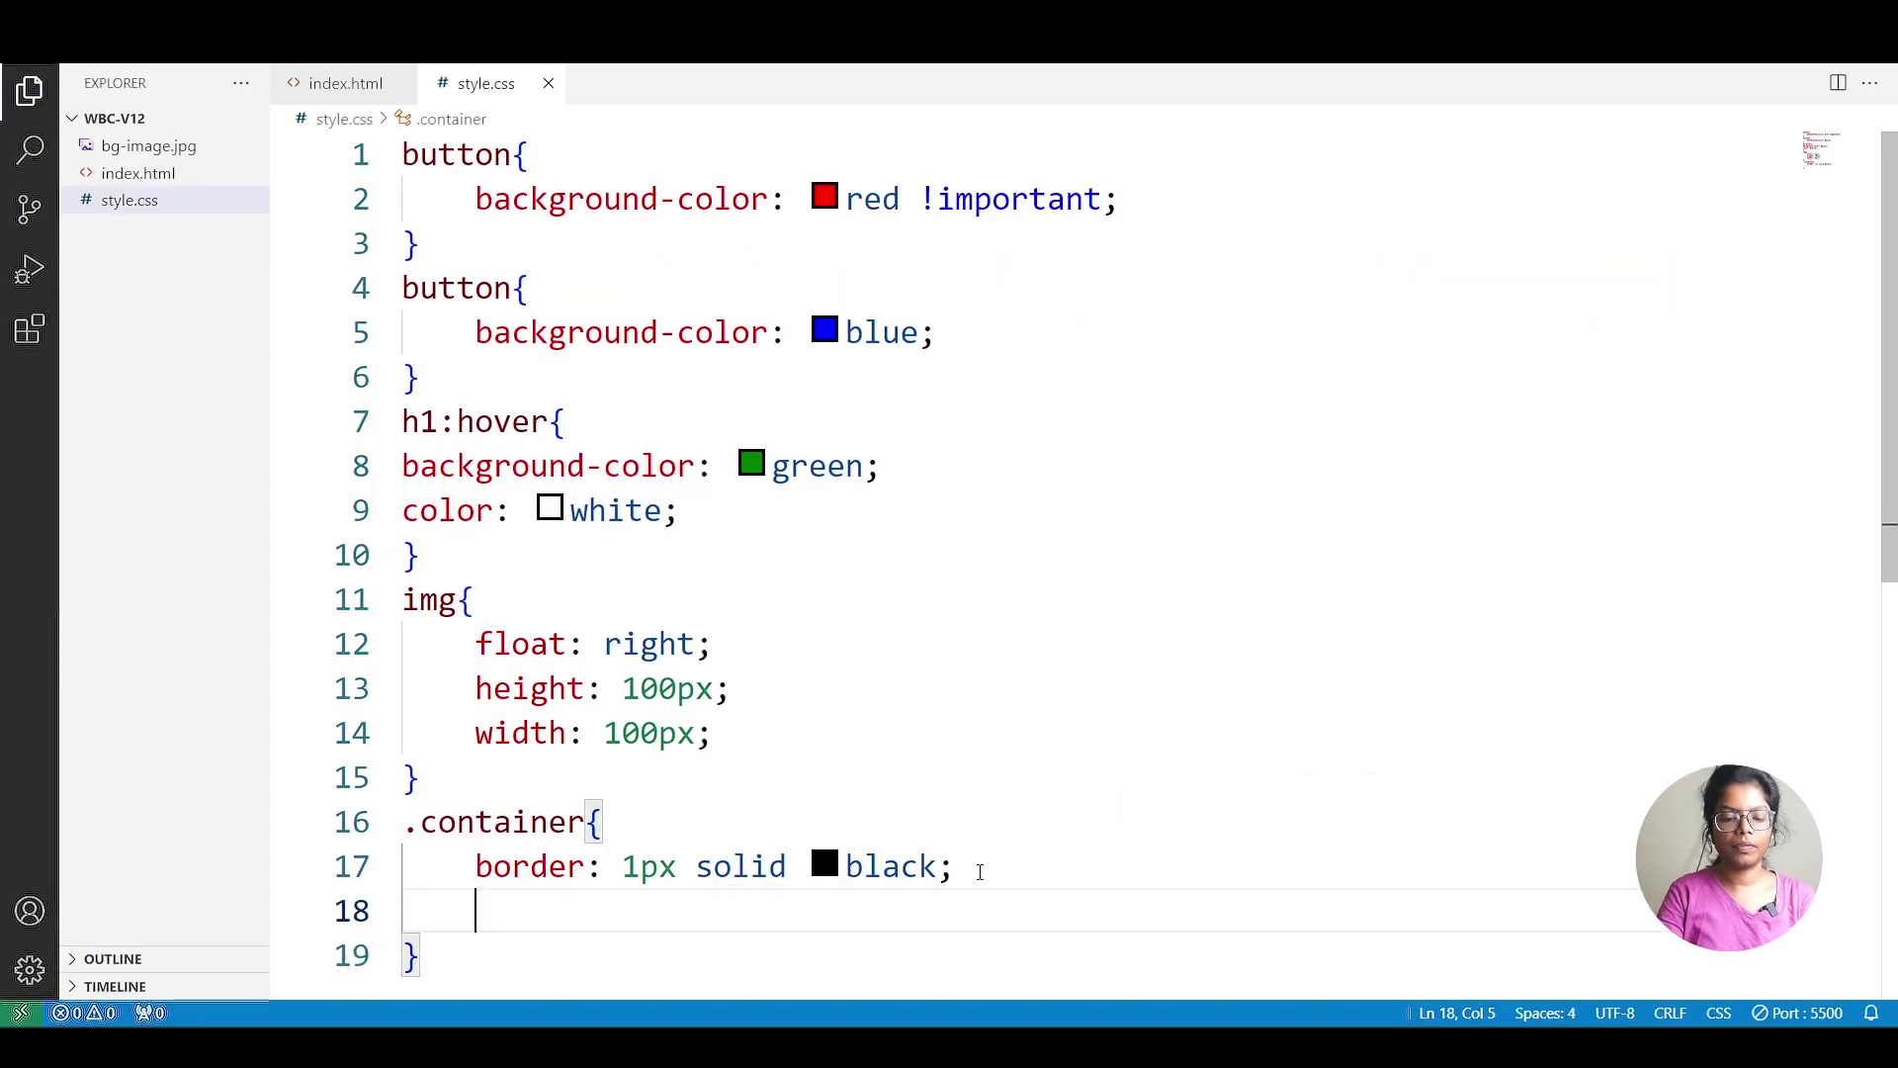
type("height")
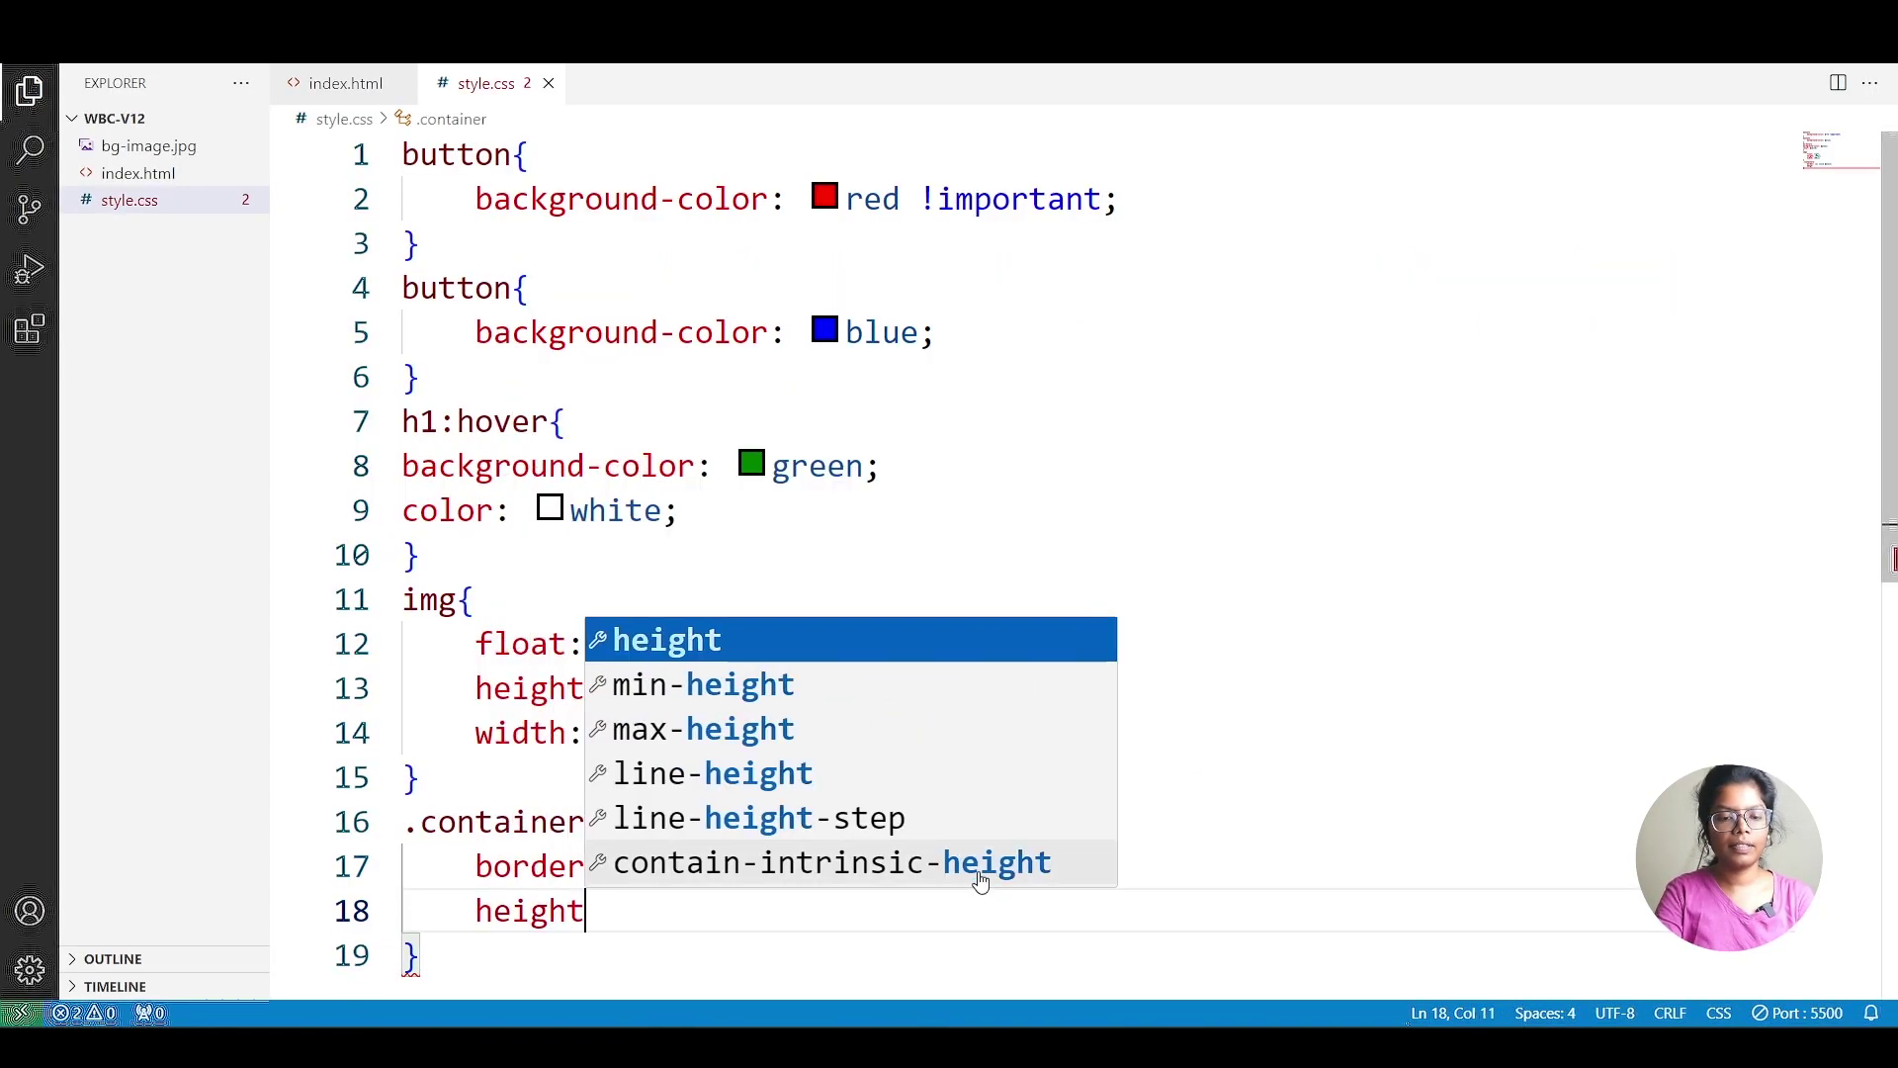
type(": ")
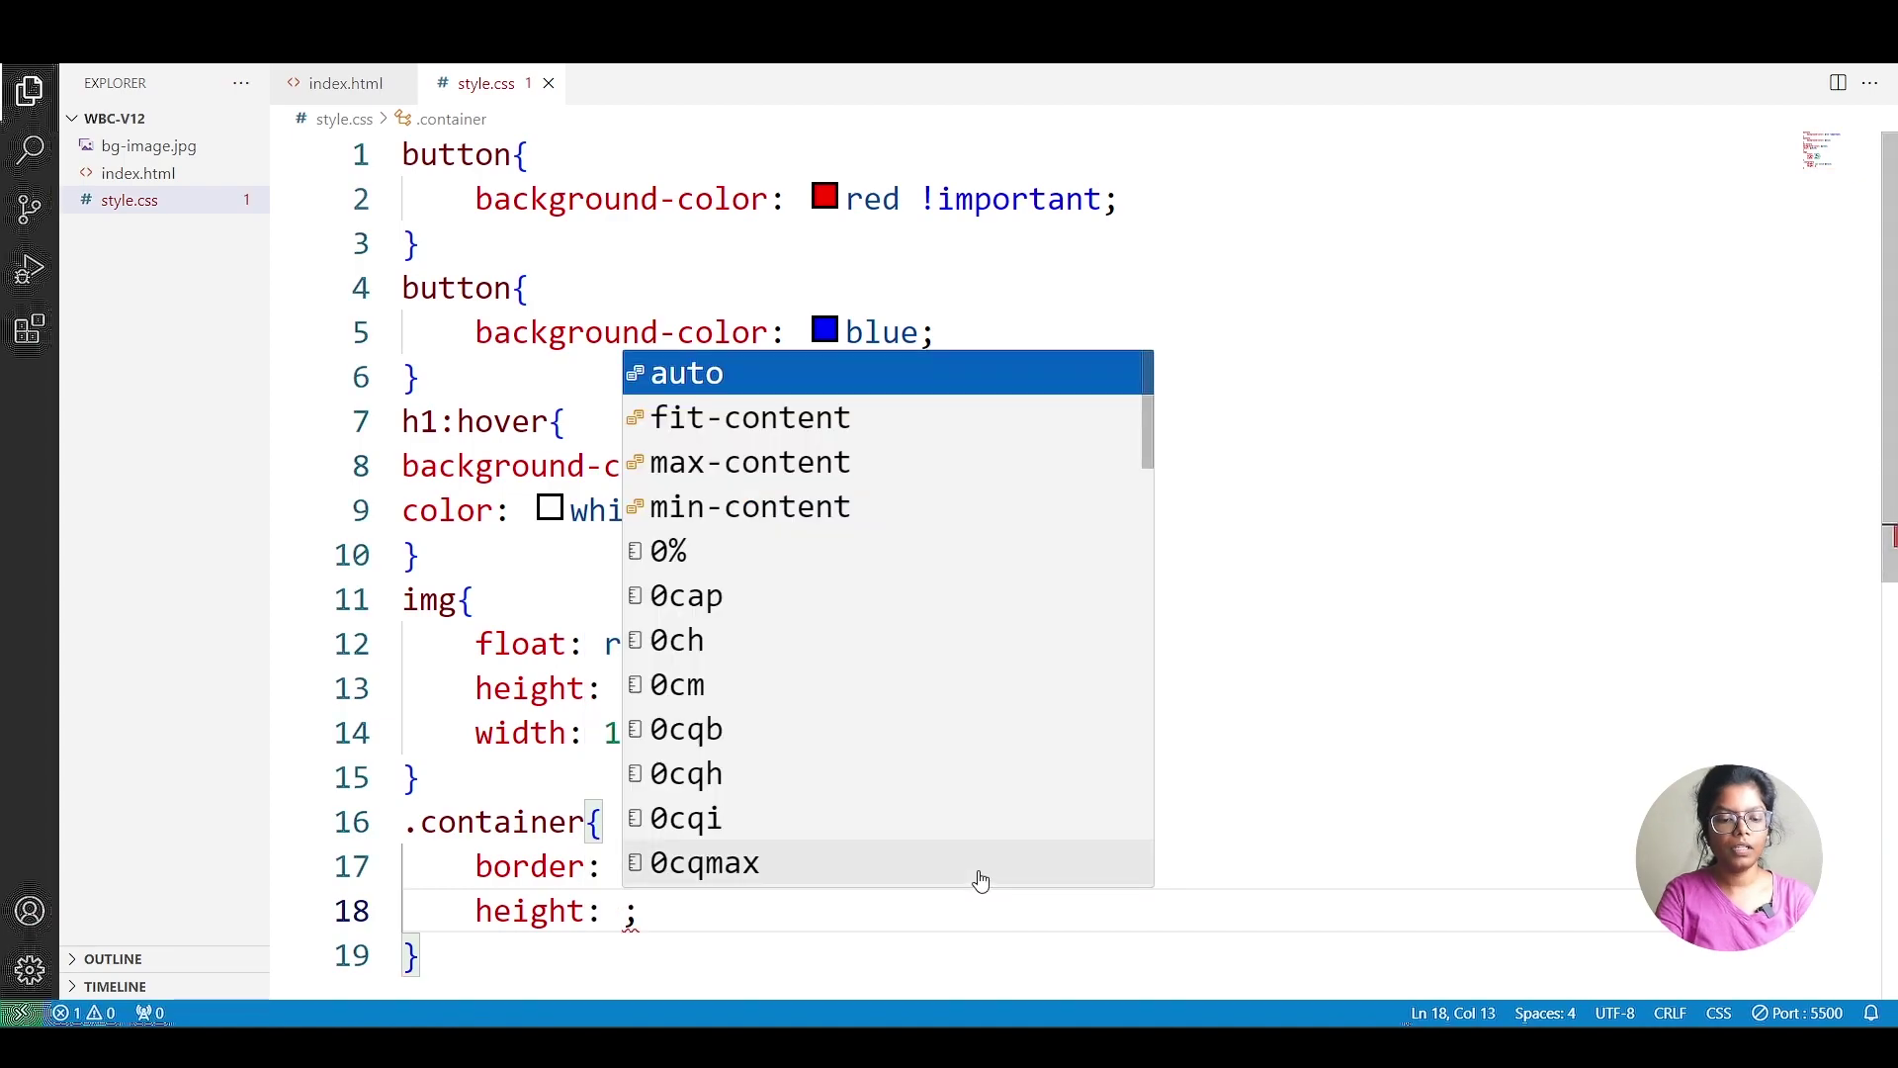
type("300px")
key("End")
key("Return")
type("widt")
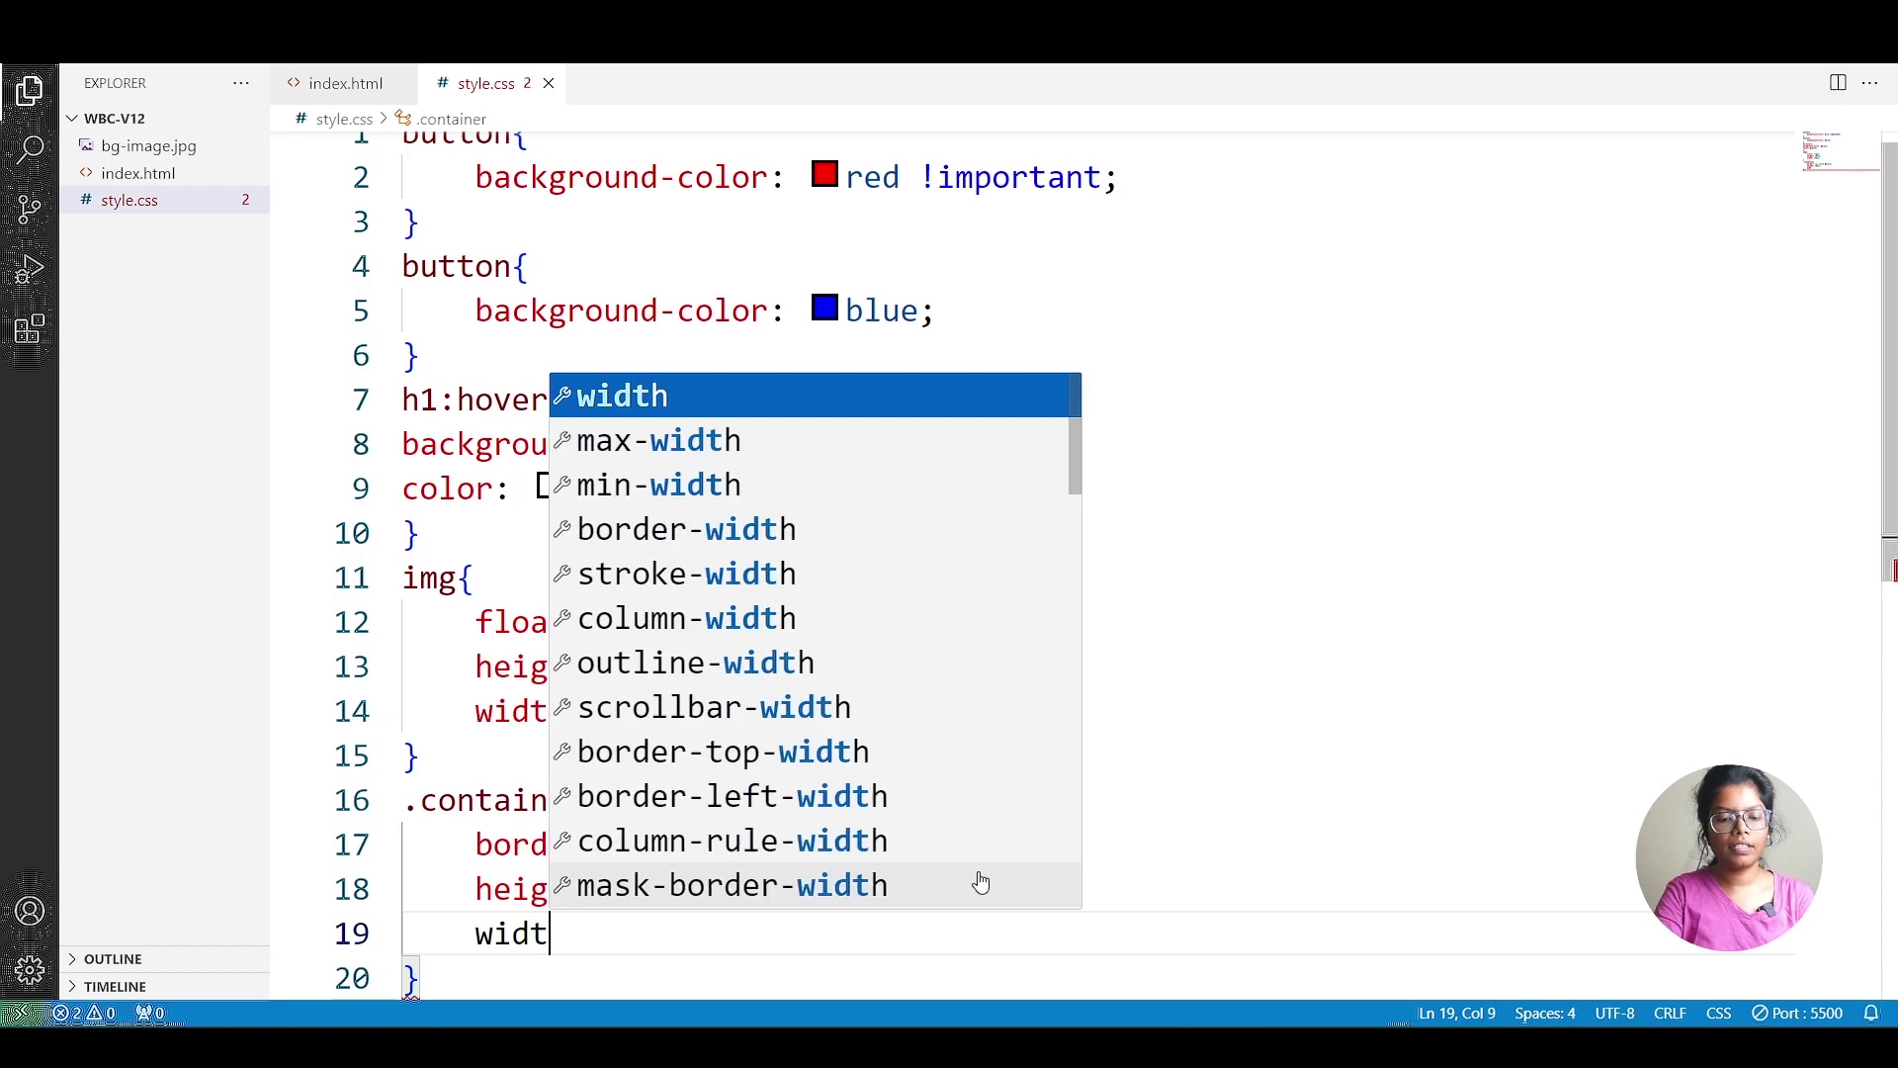
type("h: 3")
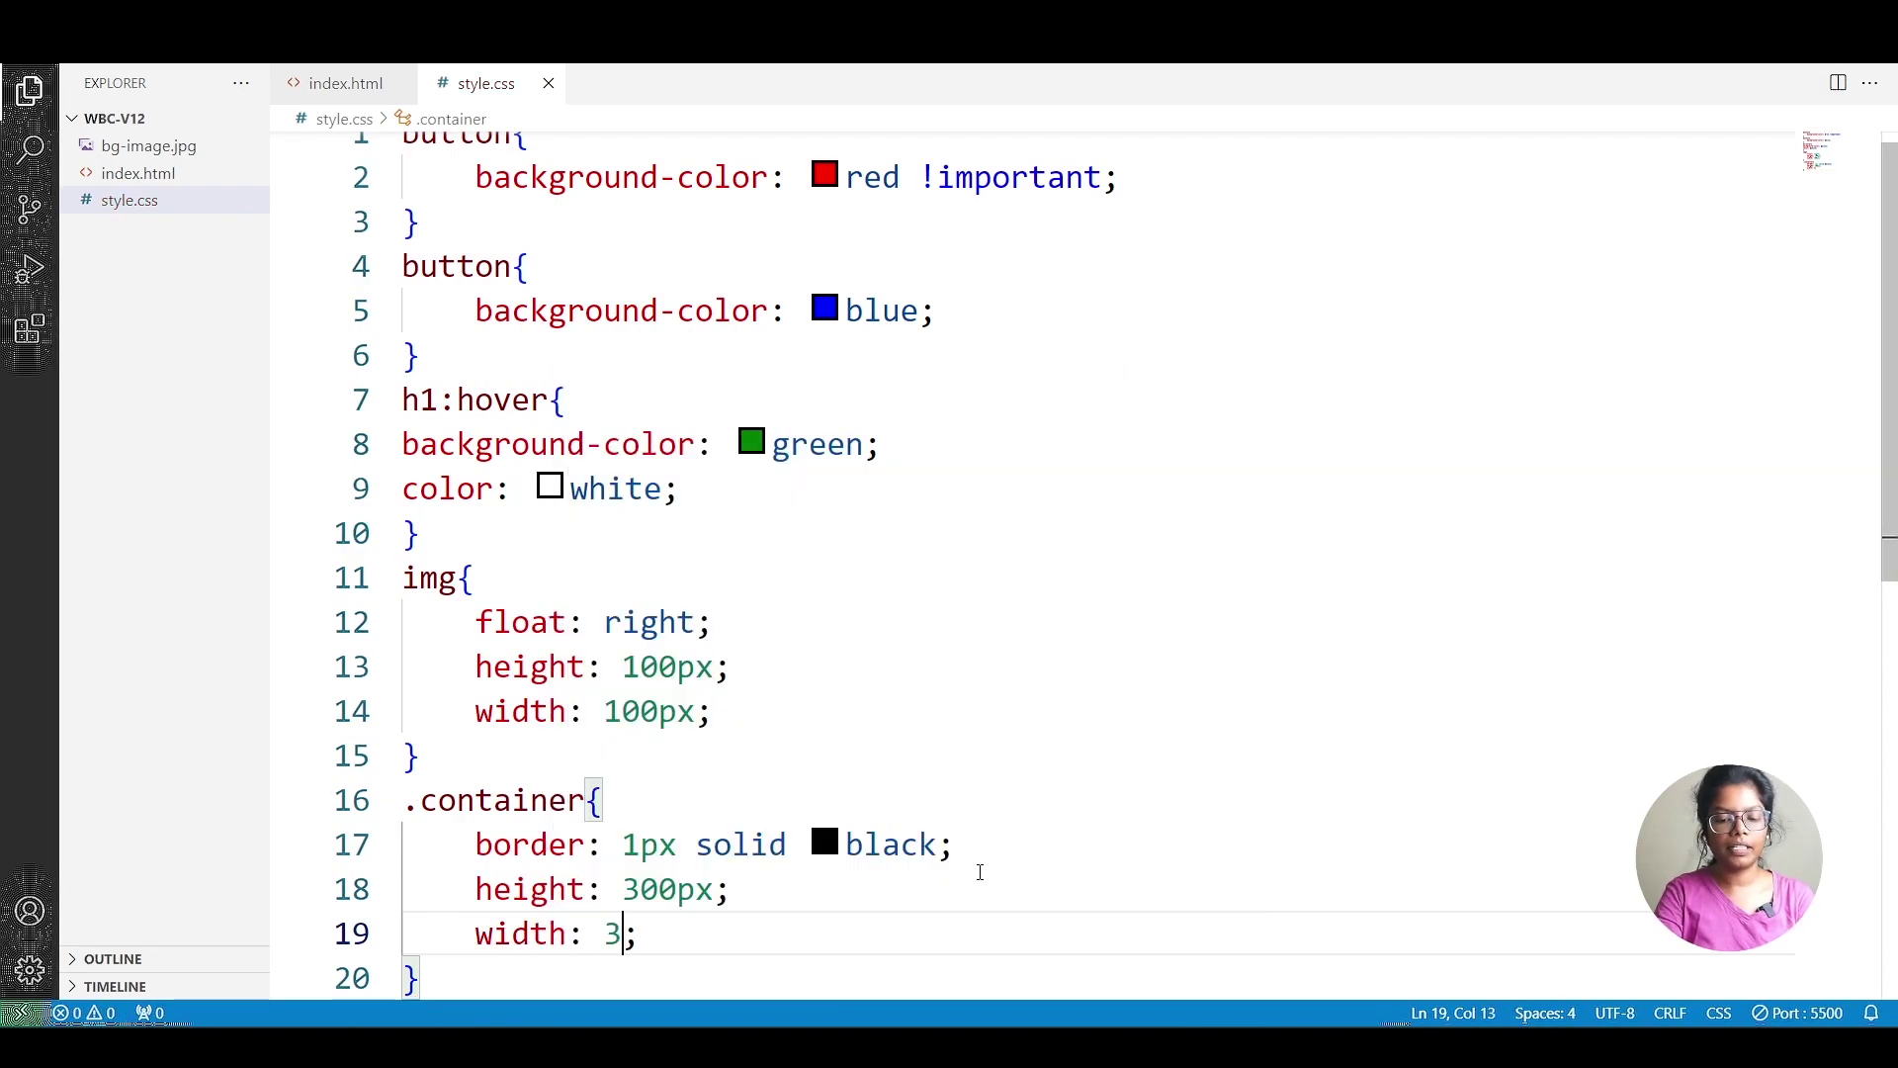
type("00px")
key("Escape")
key("ctrl+s")
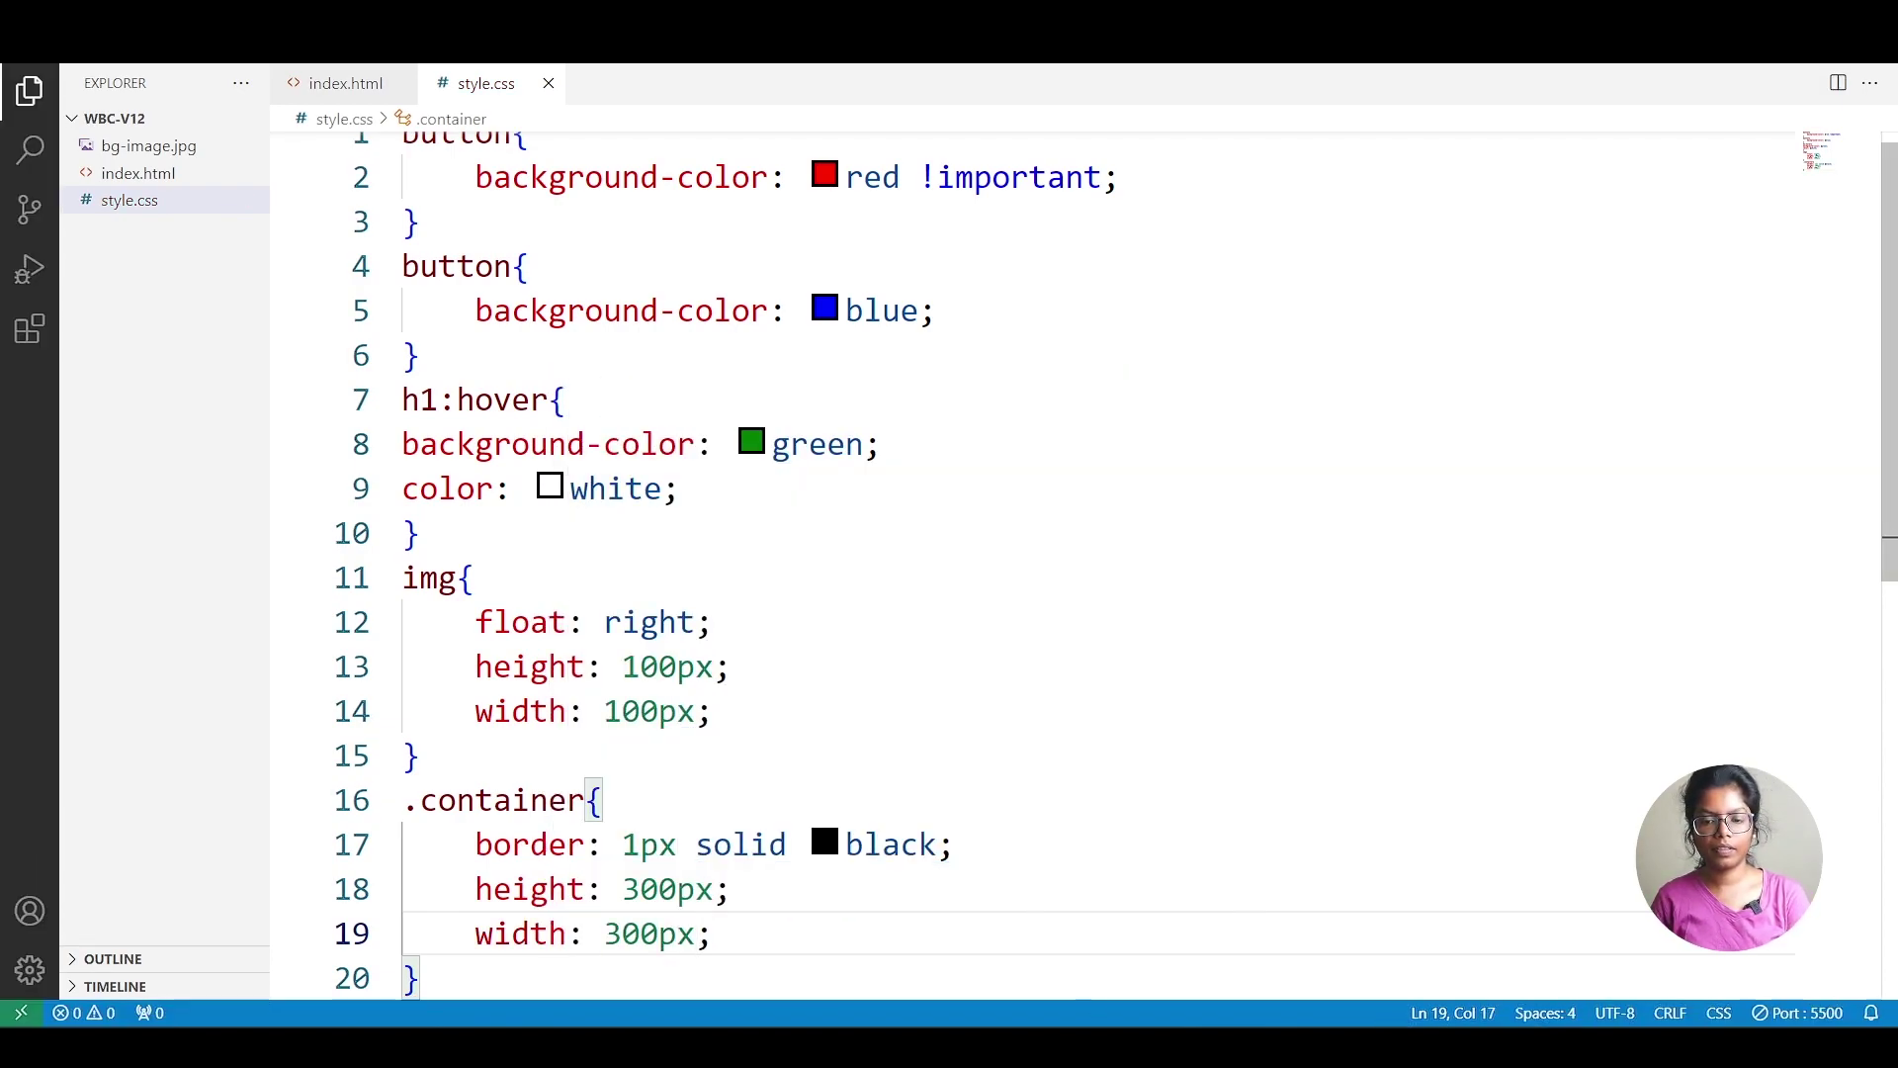
key("alt+Tab")
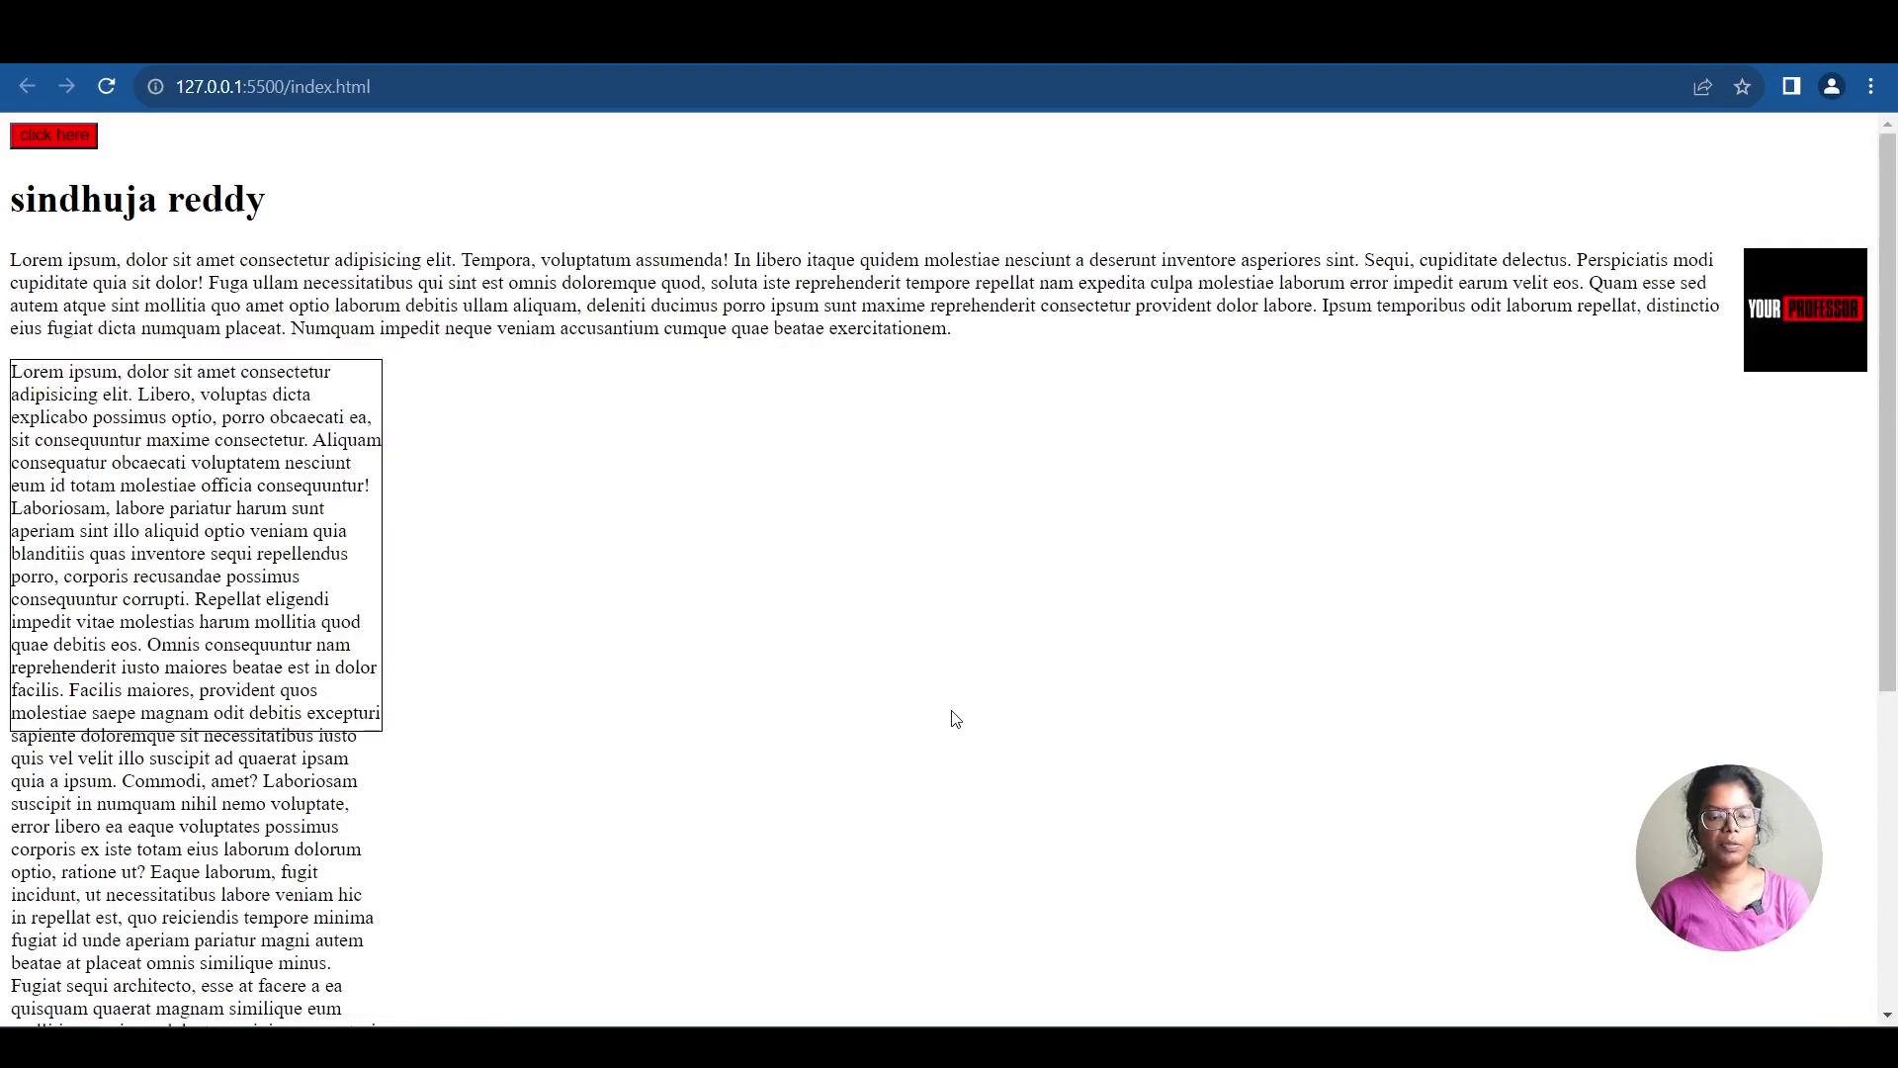
scroll(953, 717, "down", 2)
scroll(121, 356, "down", 2)
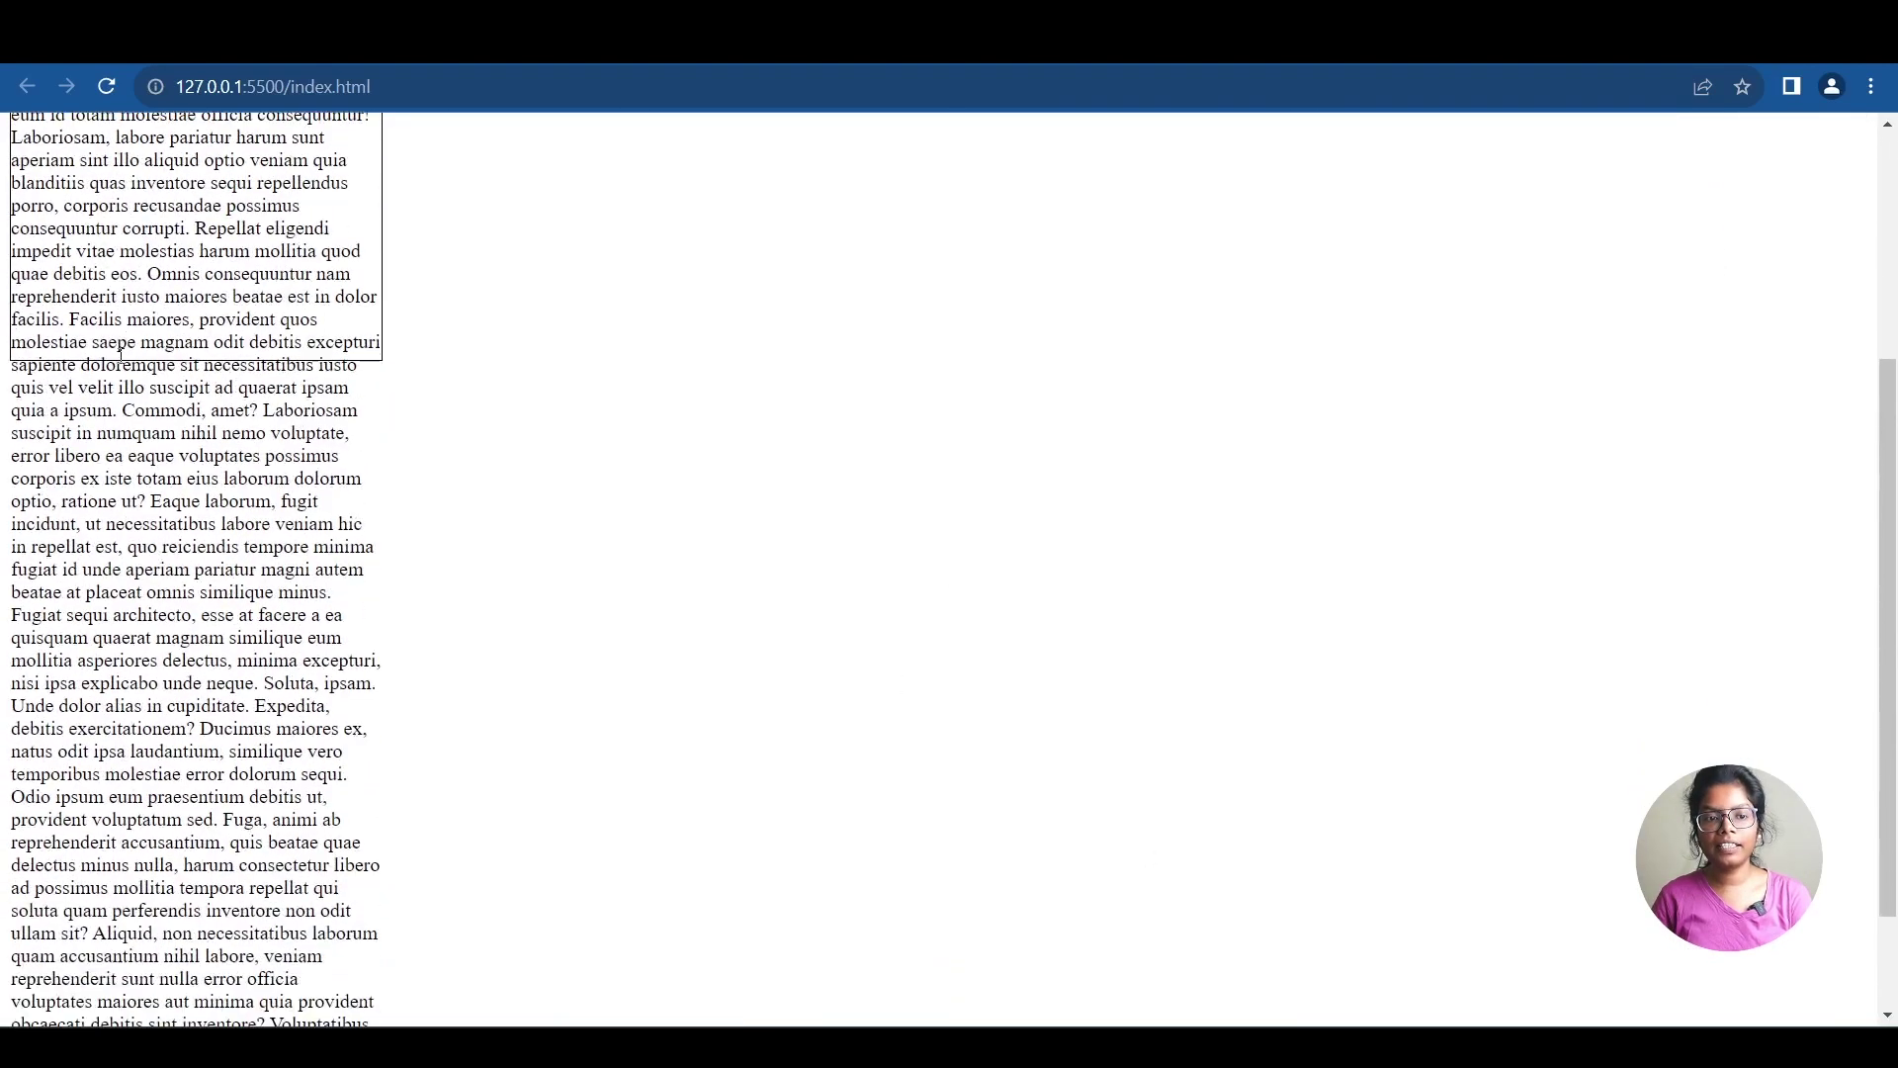
scroll(122, 356, "down", 2)
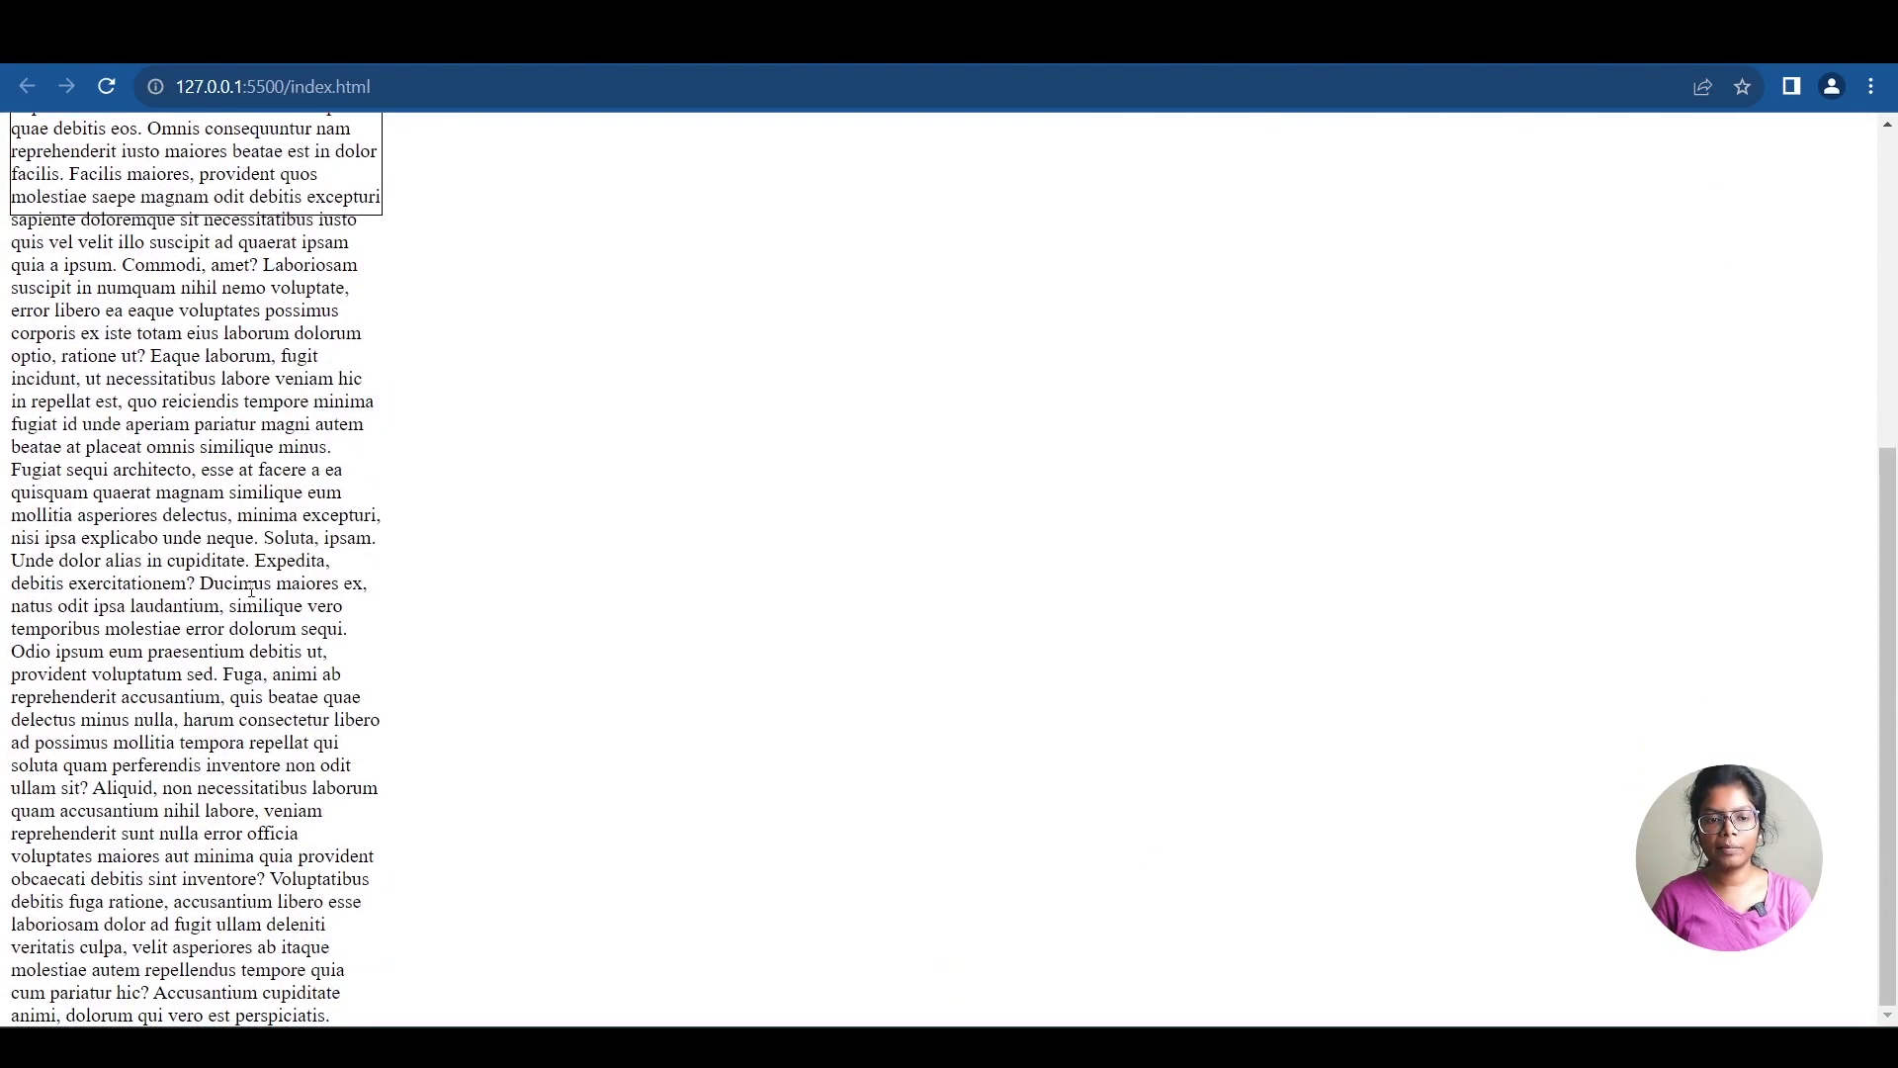
scroll(249, 592, "up", 3)
scroll(251, 591, "up", 3)
scroll(297, 444, "up", 2)
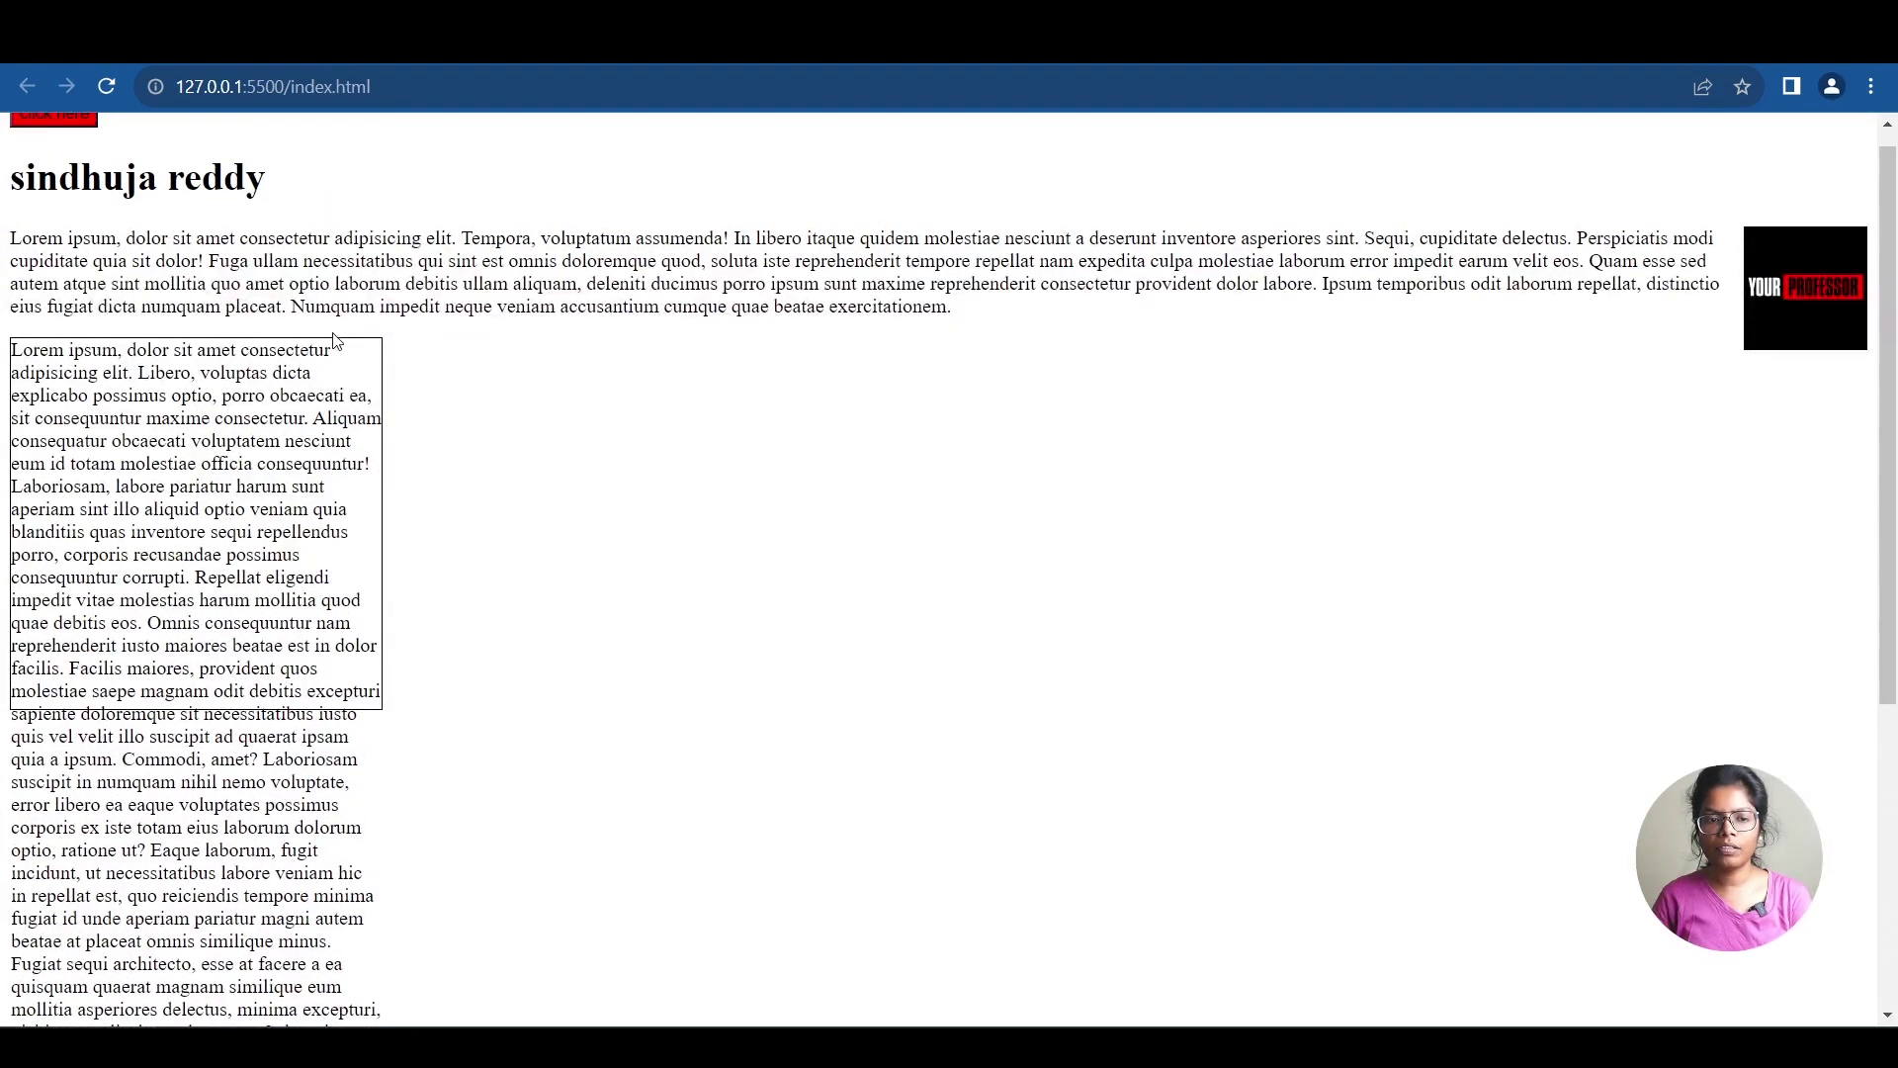
Change the .container border from 1px to 3px, save, and view it in Chrome.
key("alt+Tab")
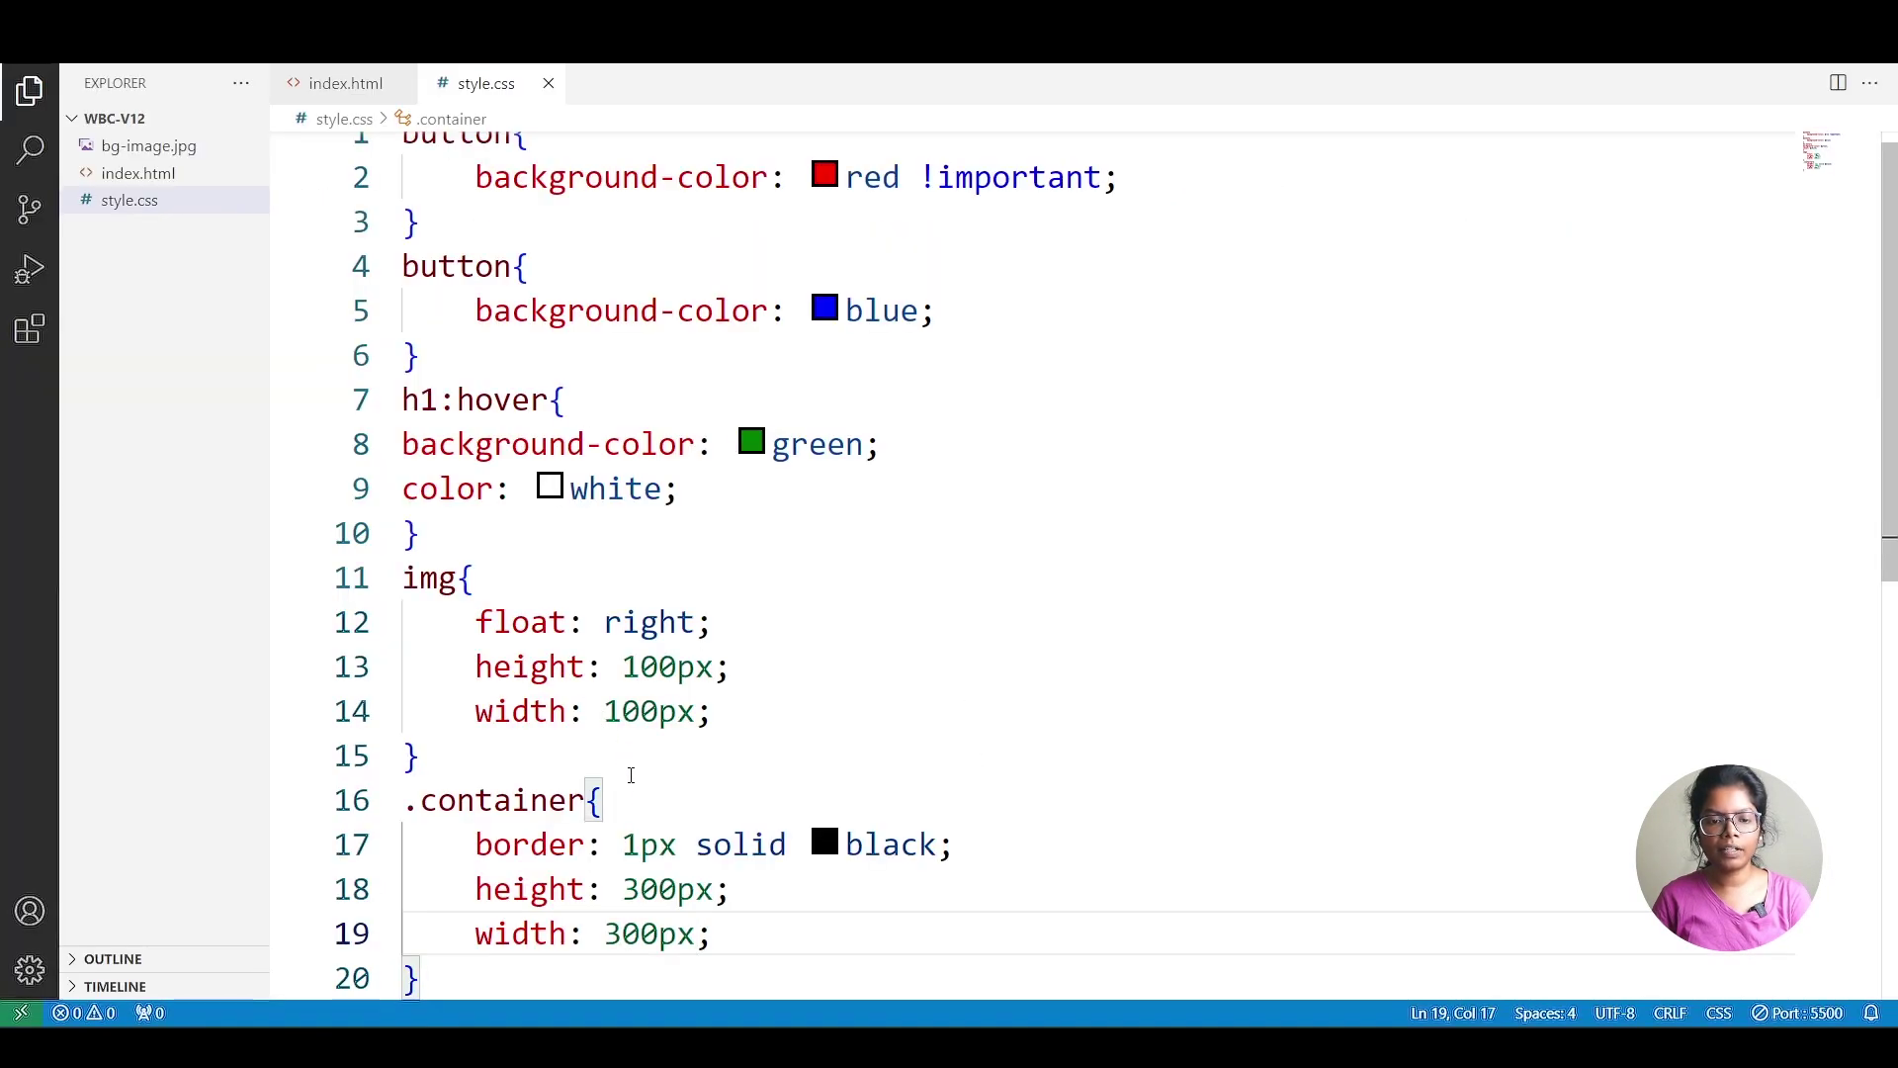
left_click(627, 844)
key("BackSpace")
type("3")
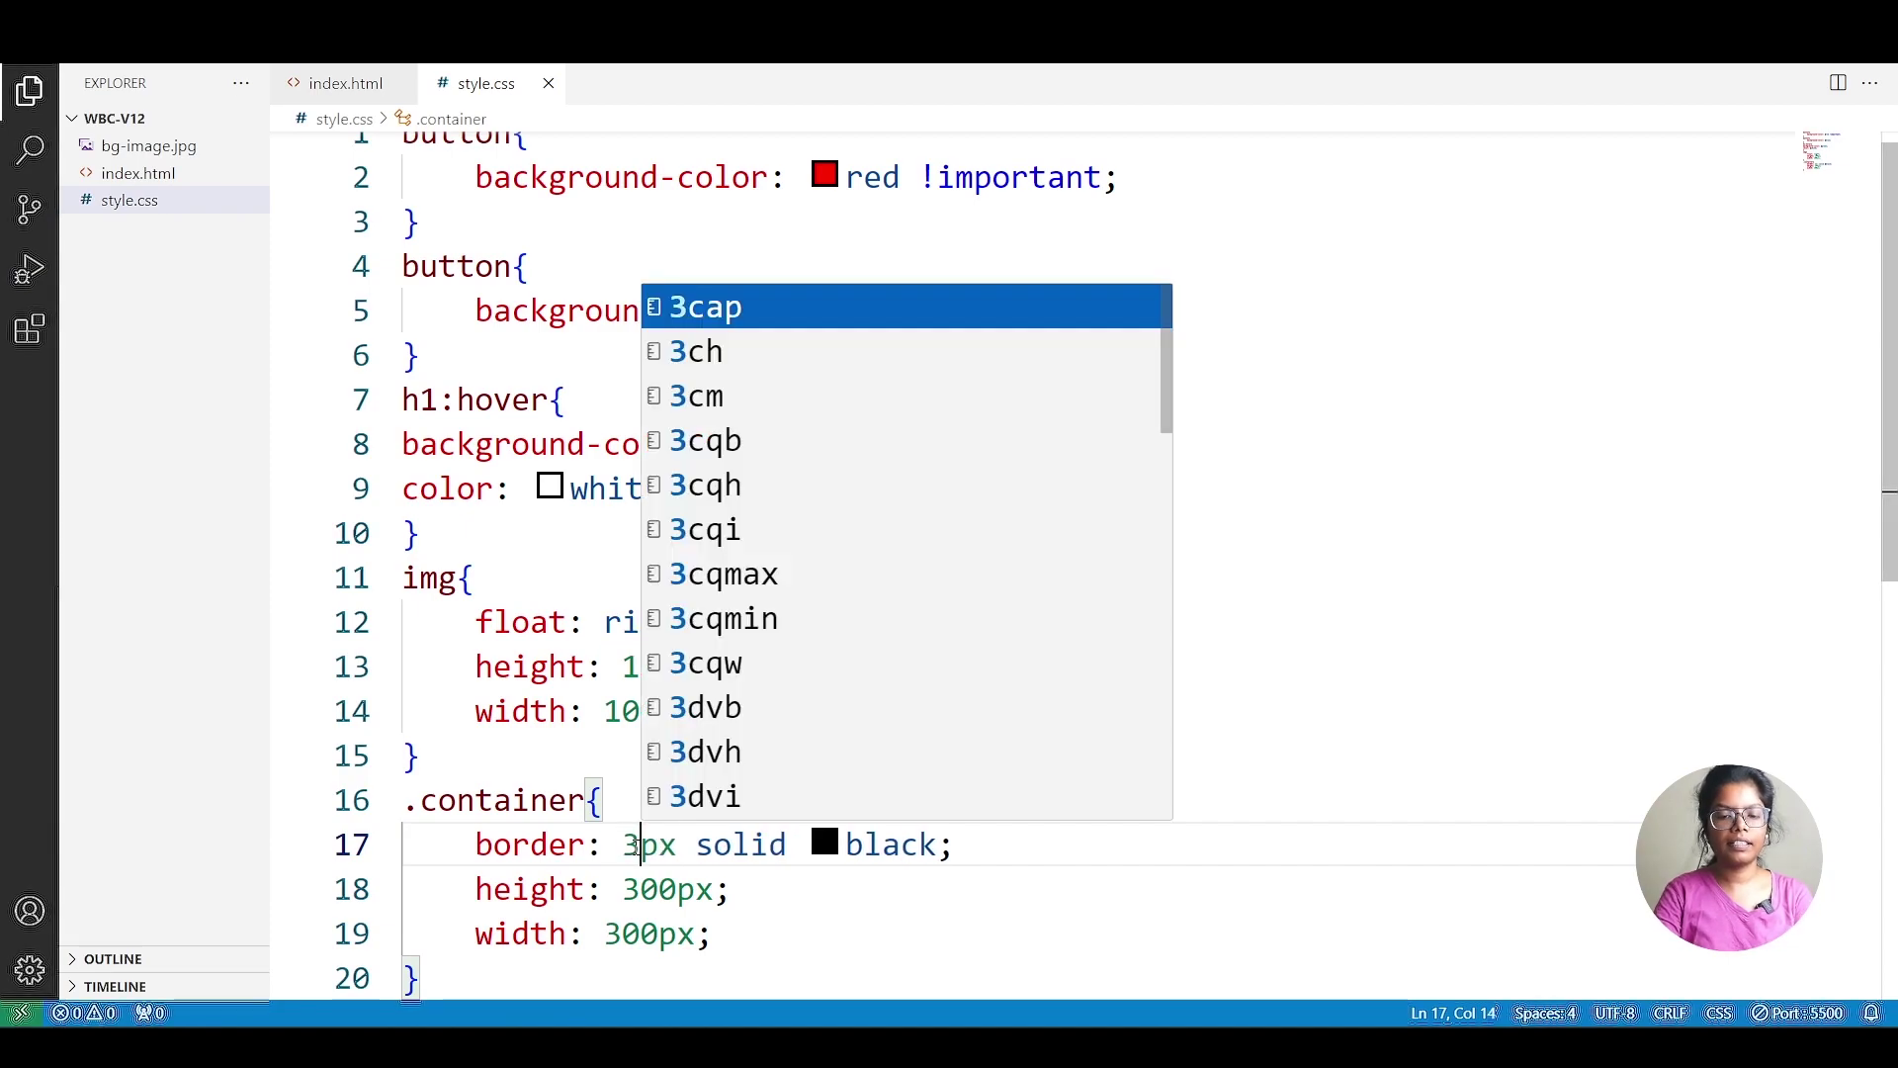
left_click(782, 926)
key("ctrl+s")
key("alt+Tab")
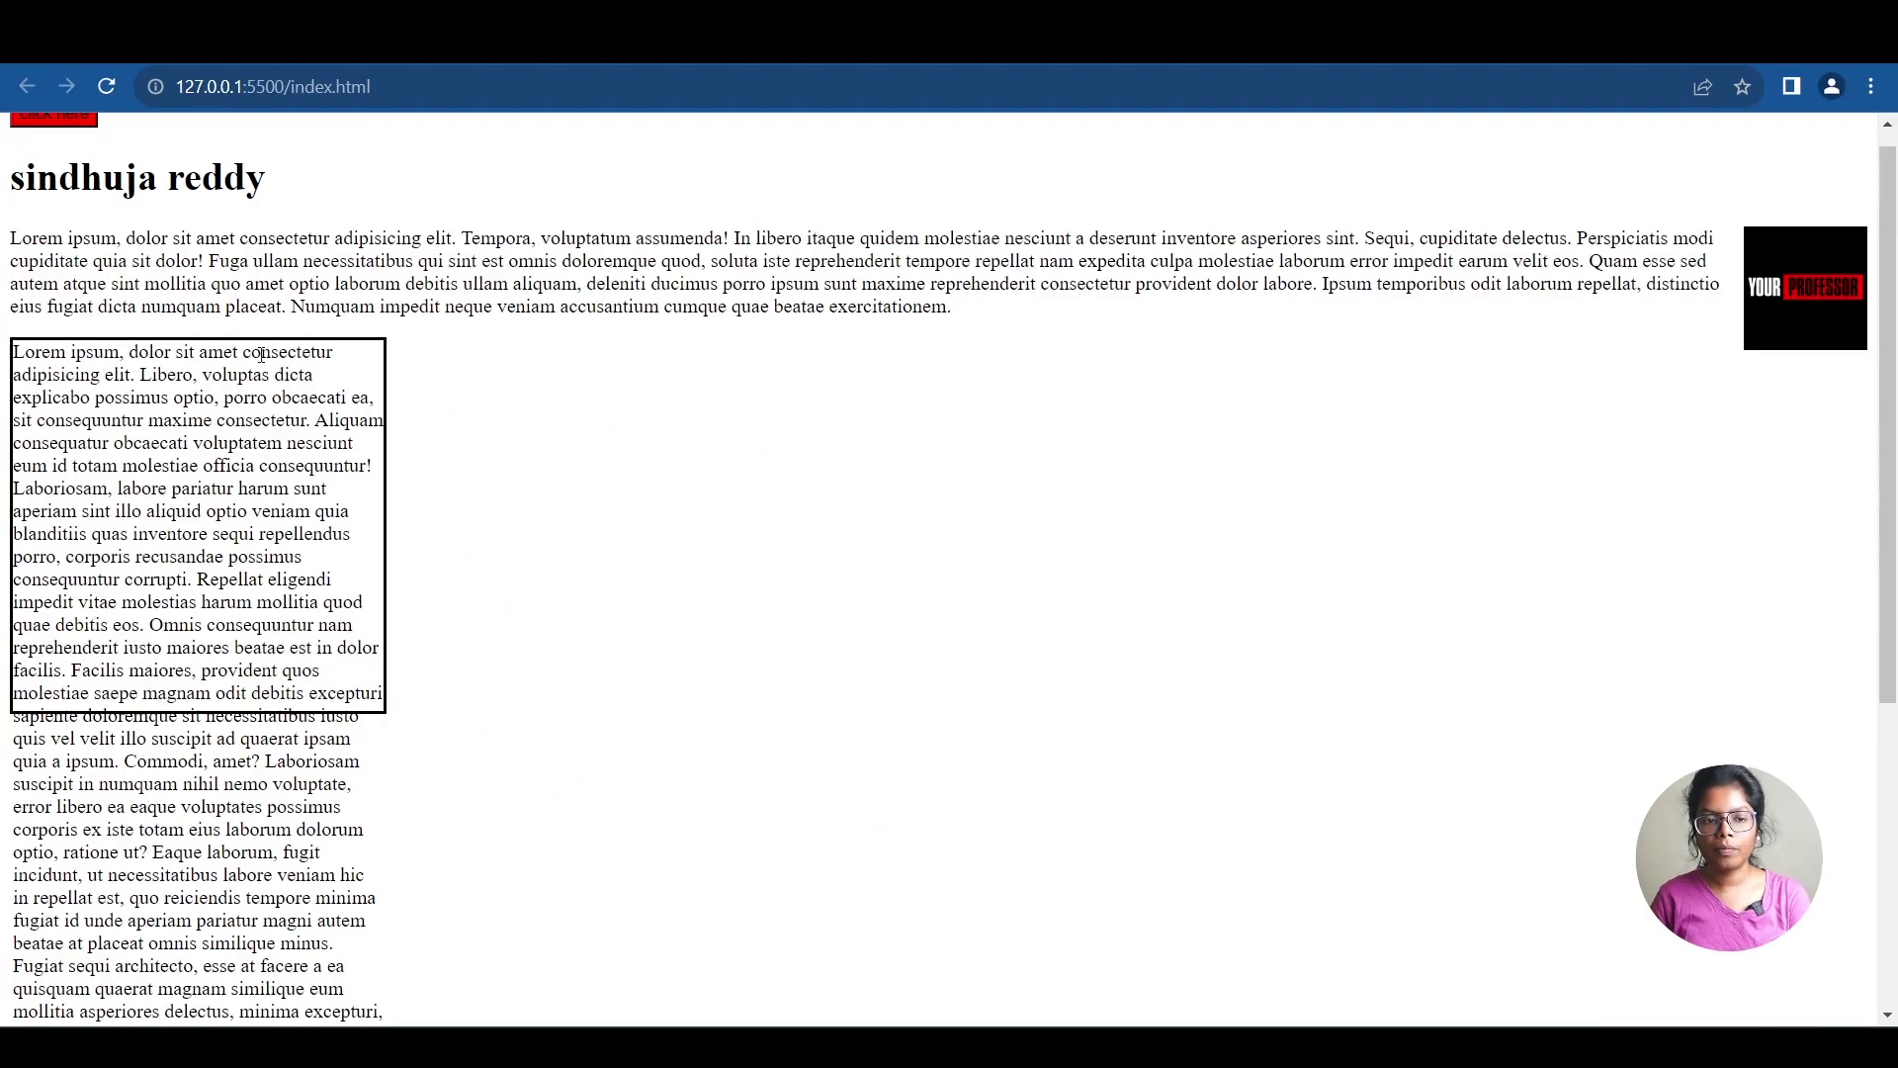
scroll(313, 676, "down", 2)
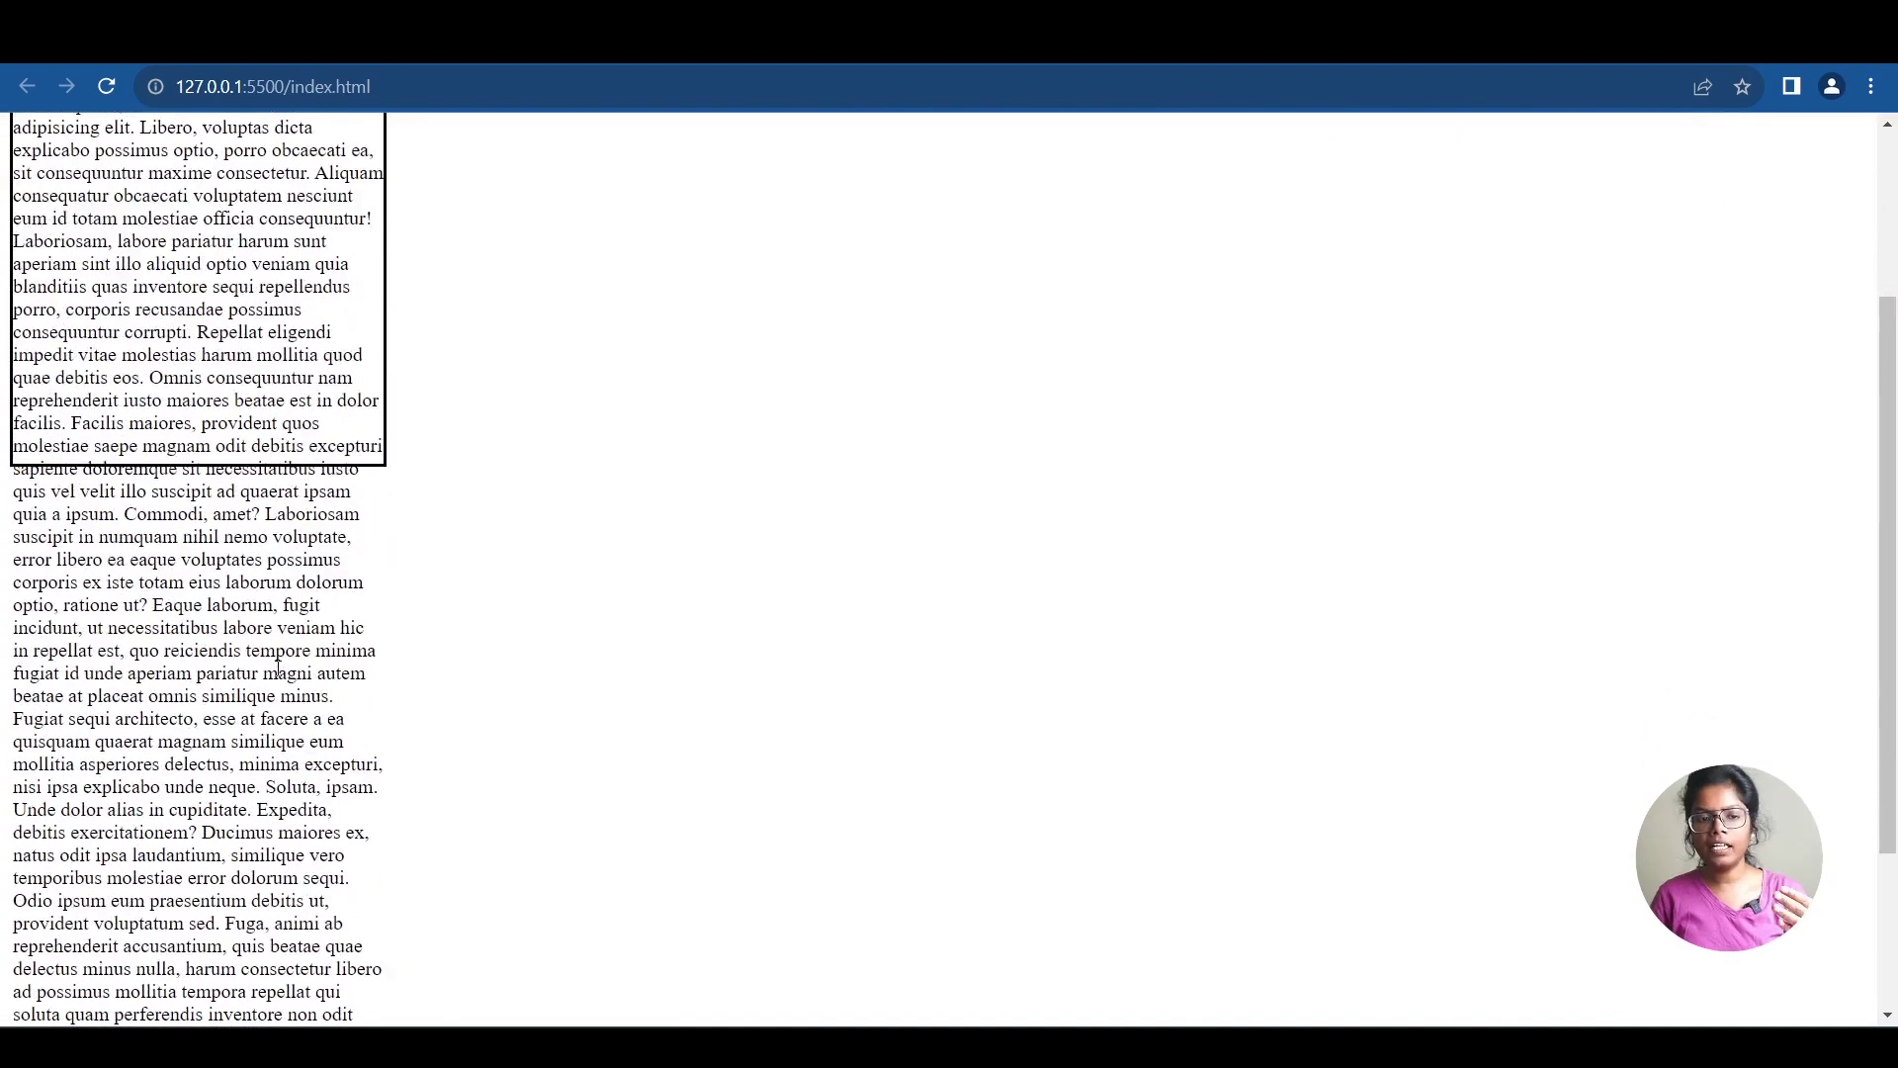
scroll(278, 665, "down", 1)
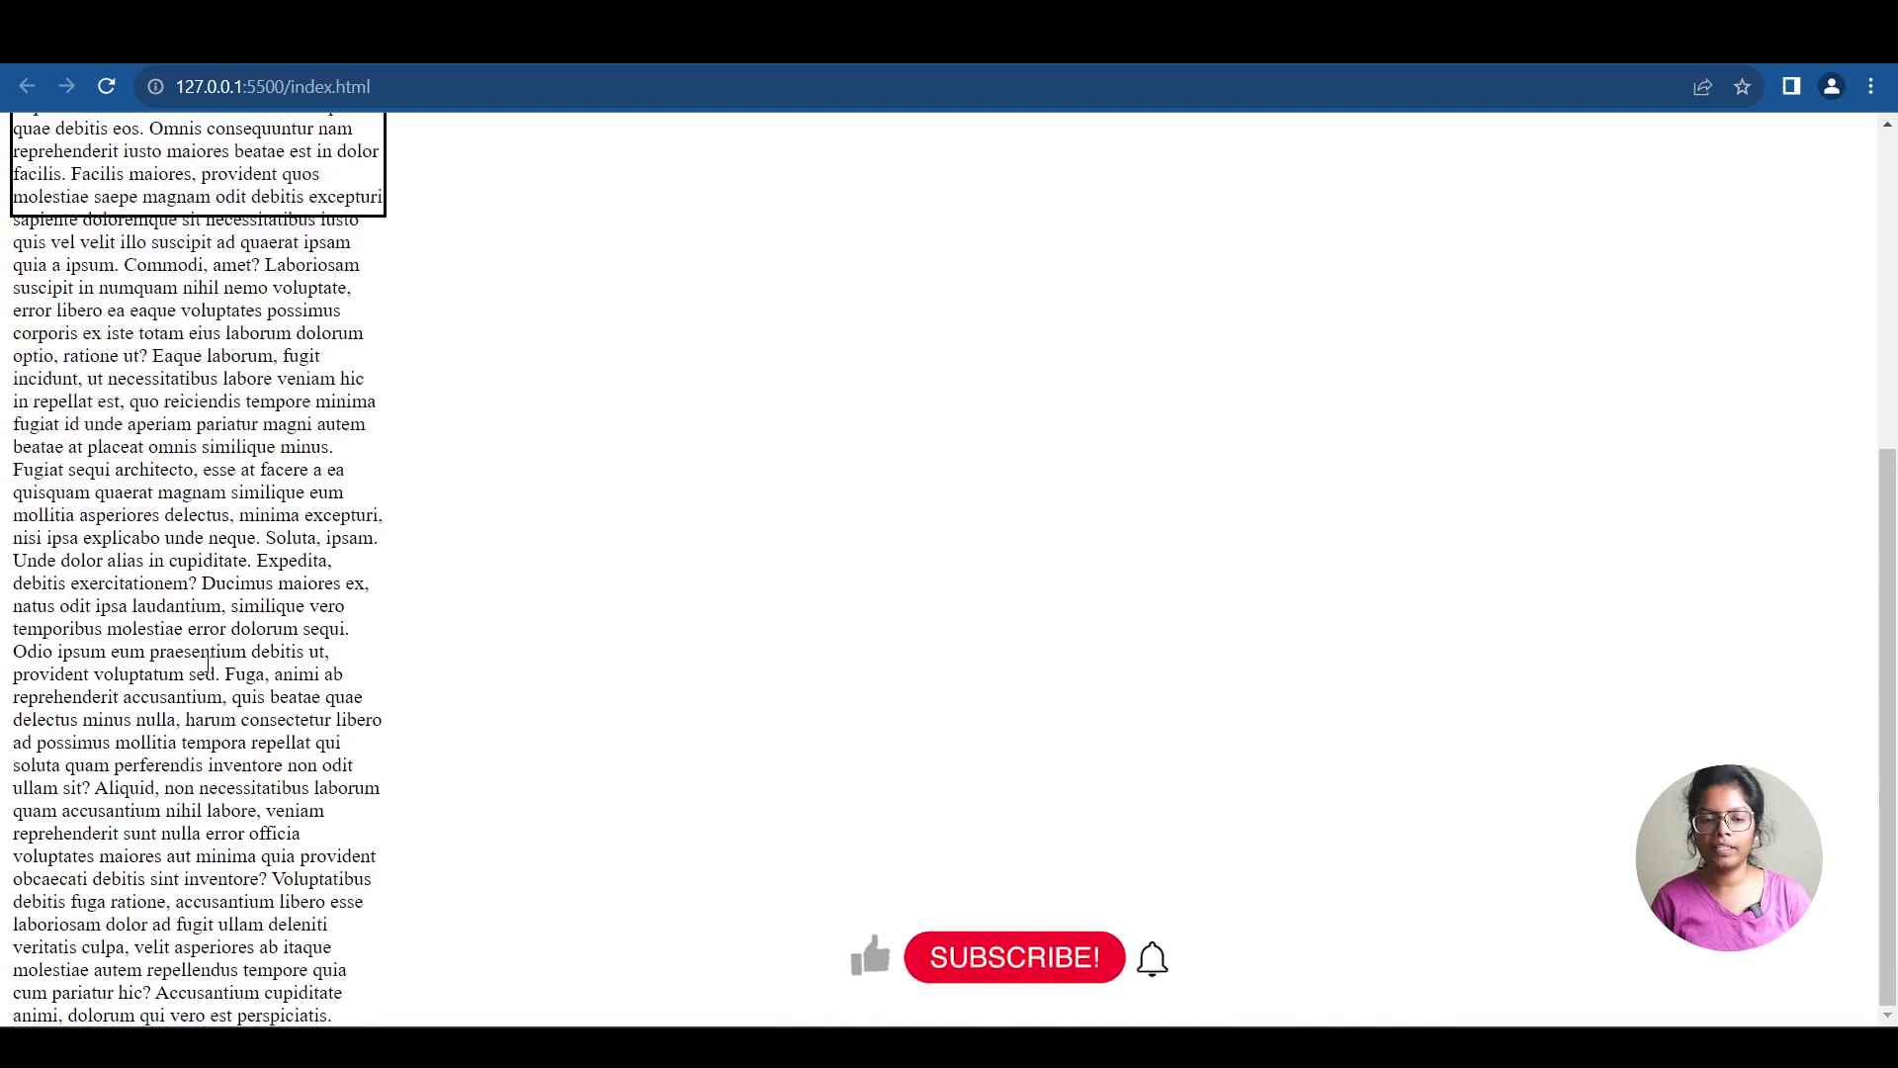
scroll(208, 664, "up", 2)
scroll(208, 664, "up", 3)
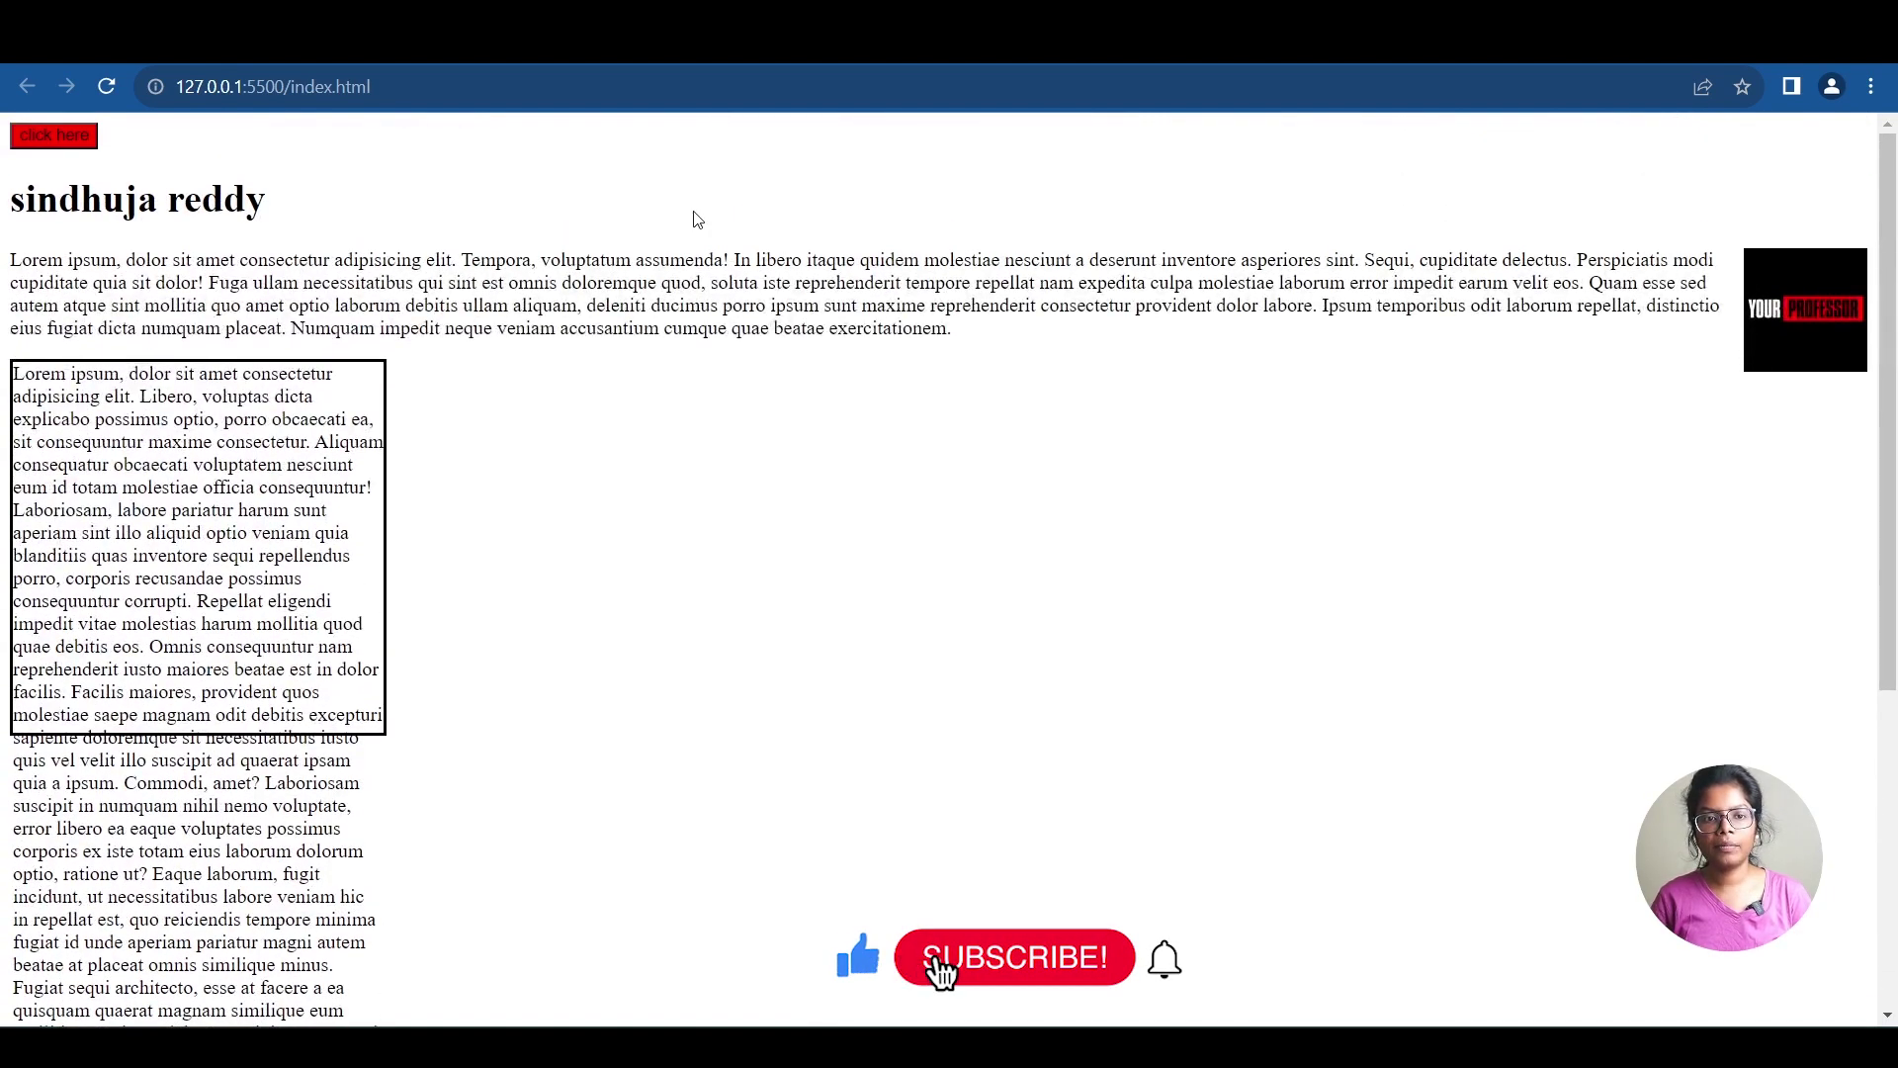
Show the Notes PDF's CSS Overflow page explaining the visible, hidden and scroll values.
left_click(1273, 912)
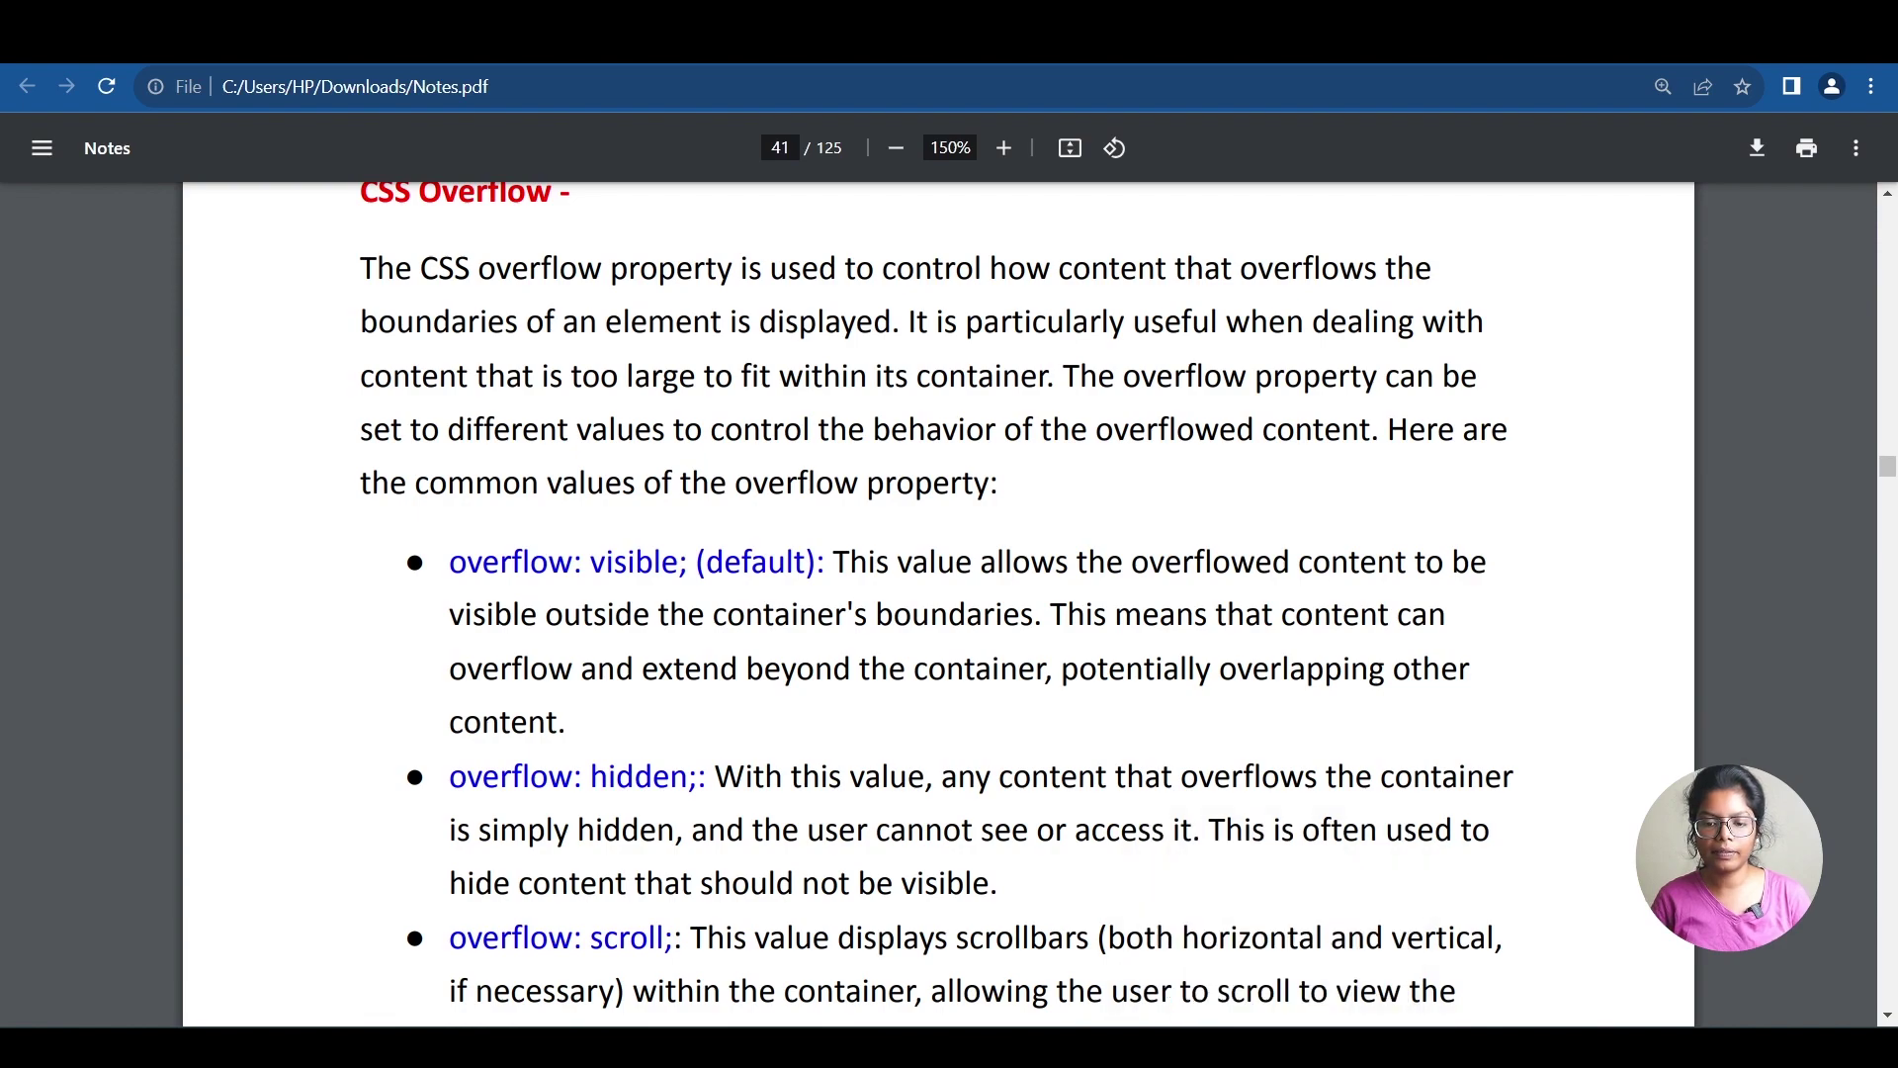
Switch from the Notes PDF tab to the index.html page tab.
key("ctrl+Tab")
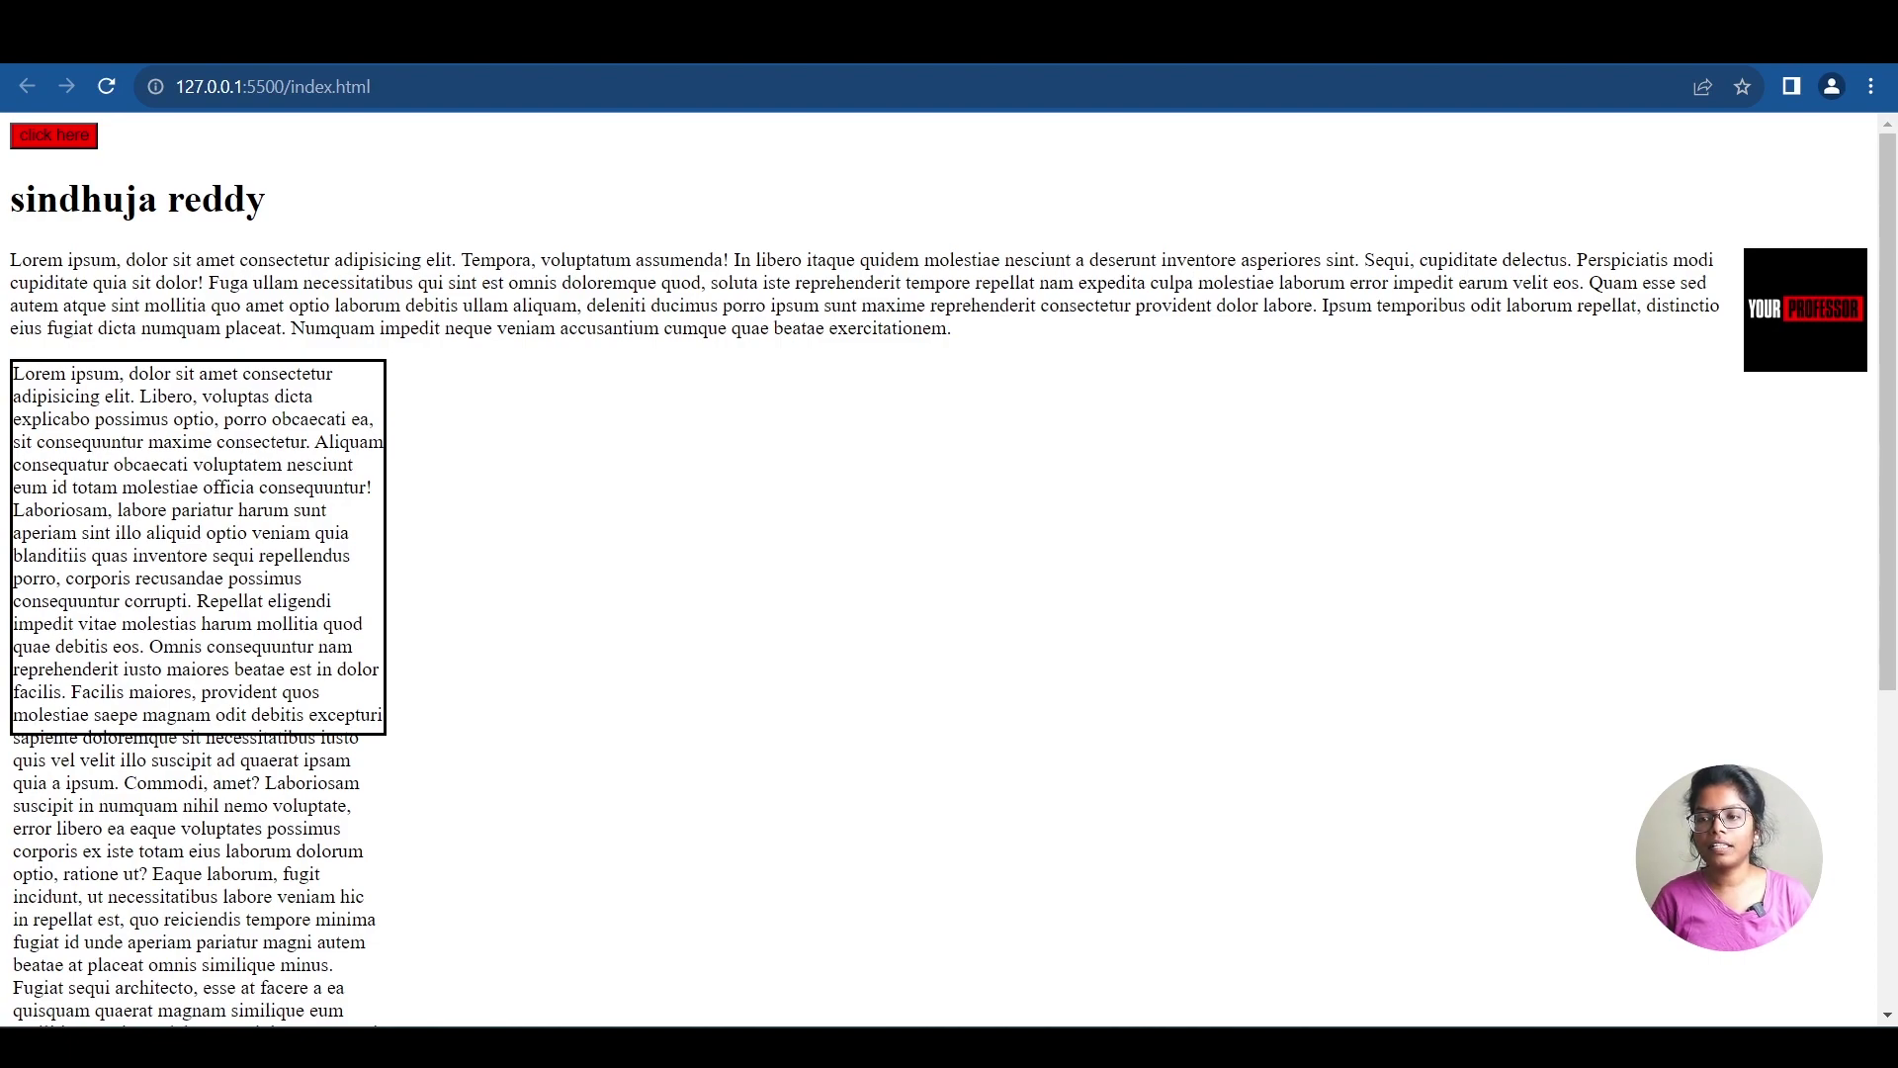
Add overflow: hidden to .container, save, and view the clipped text in Chrome.
left_click(1284, 1023)
scroll(811, 817, "down", 2)
key("Return")
type("overfl")
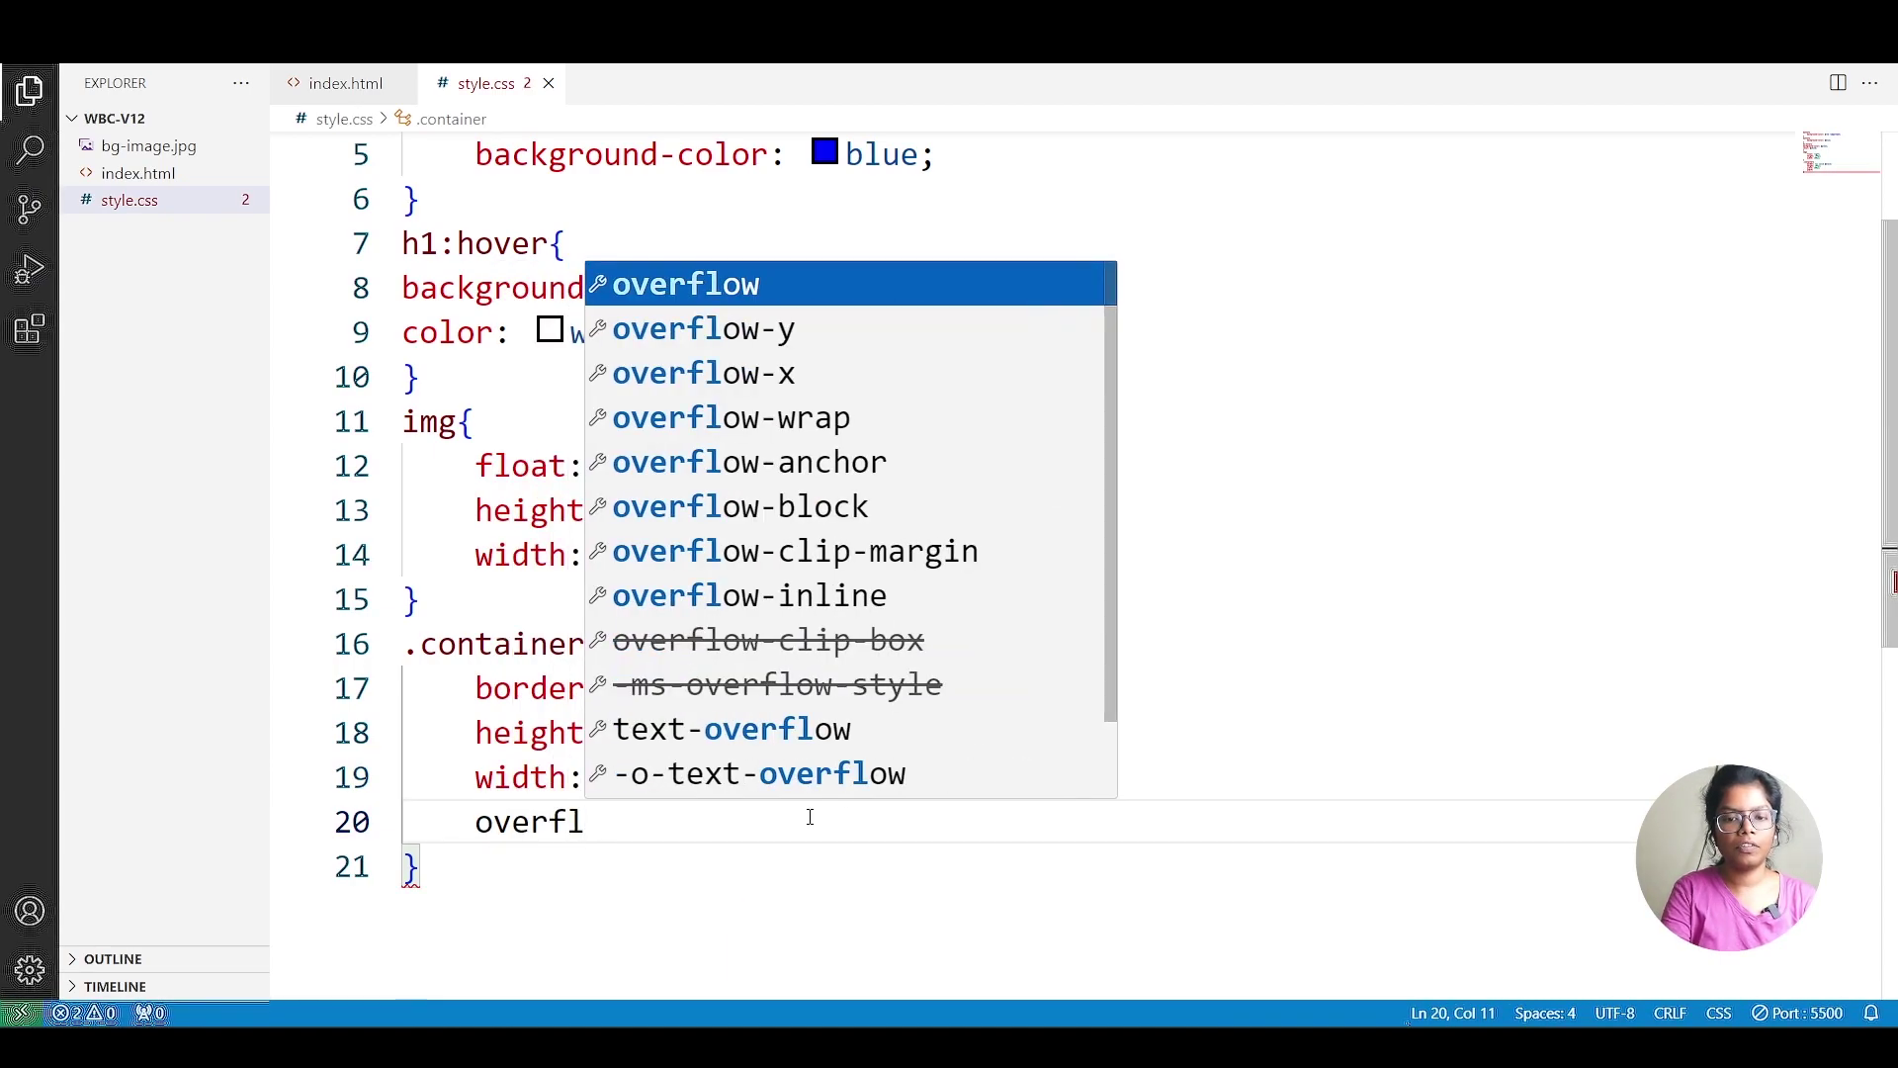
key("Return")
type("hi;")
key("Return")
type(";")
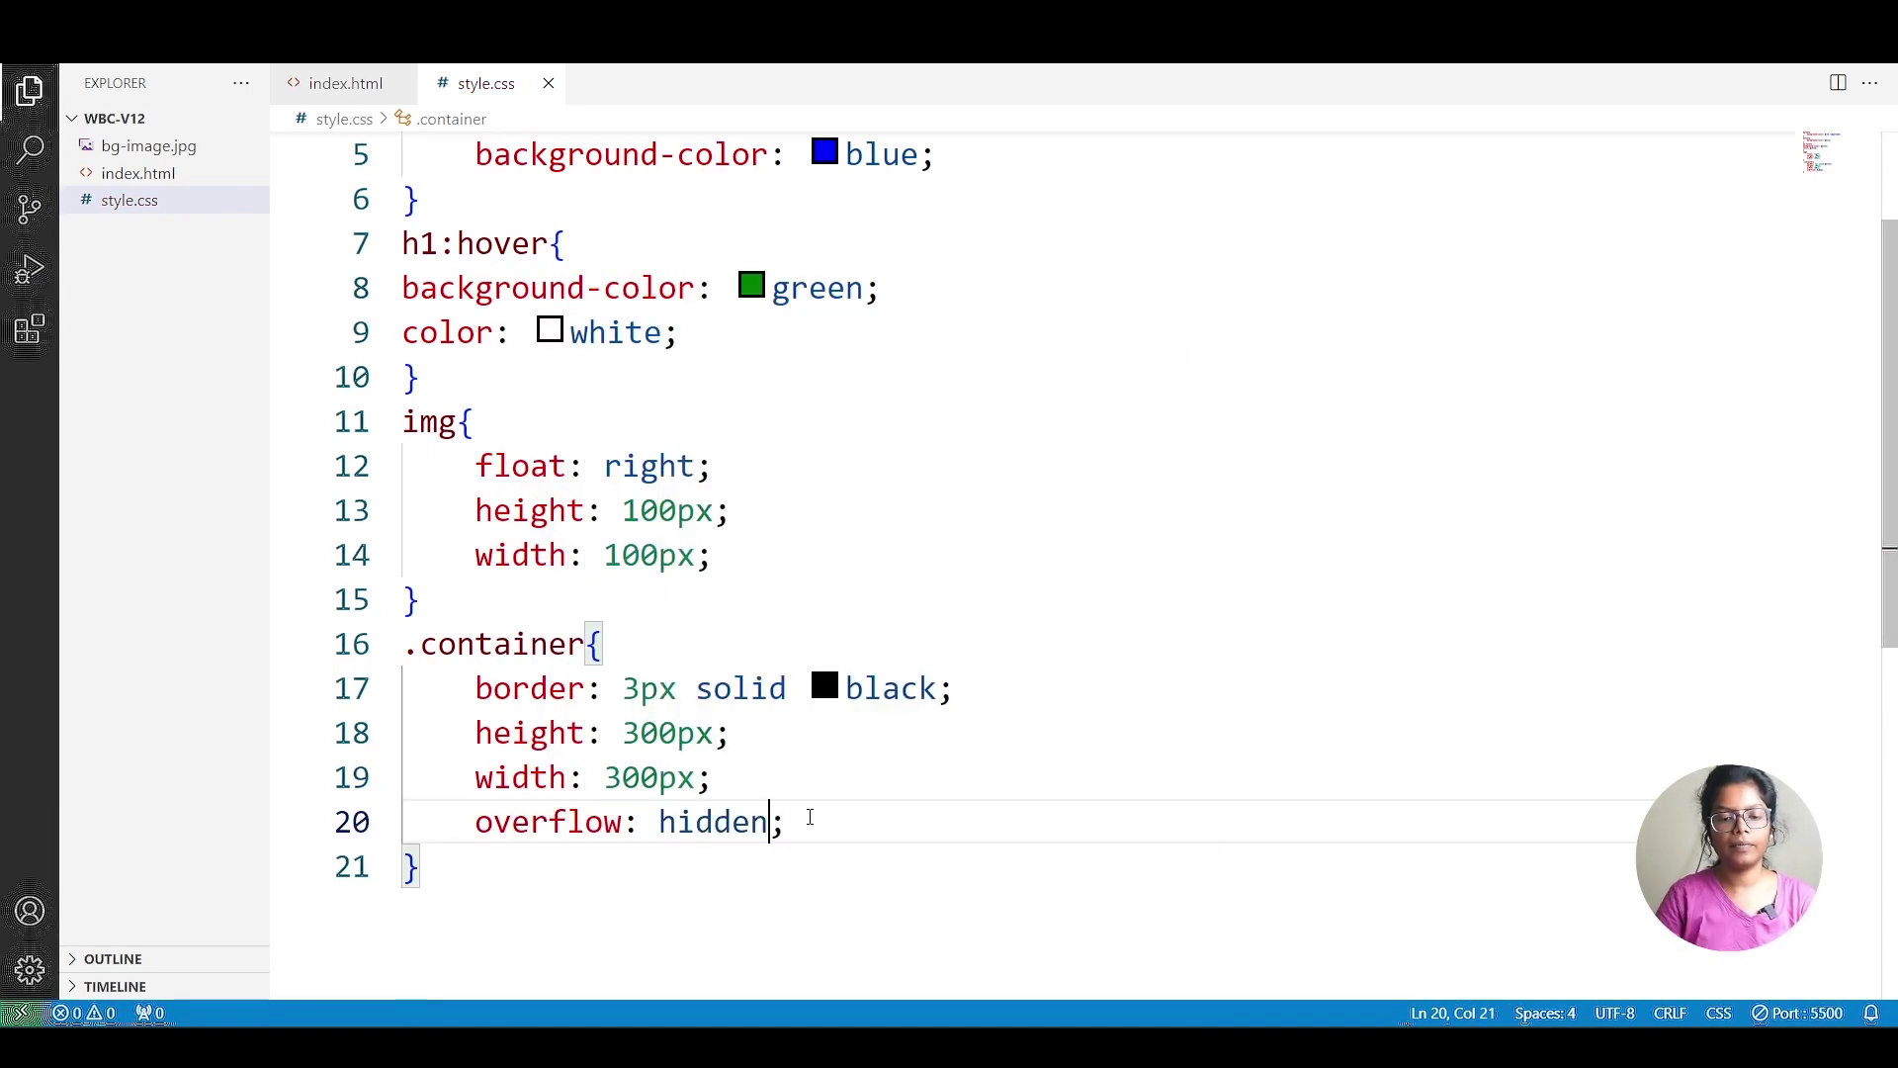
key("ctrl+s")
key("alt+Tab")
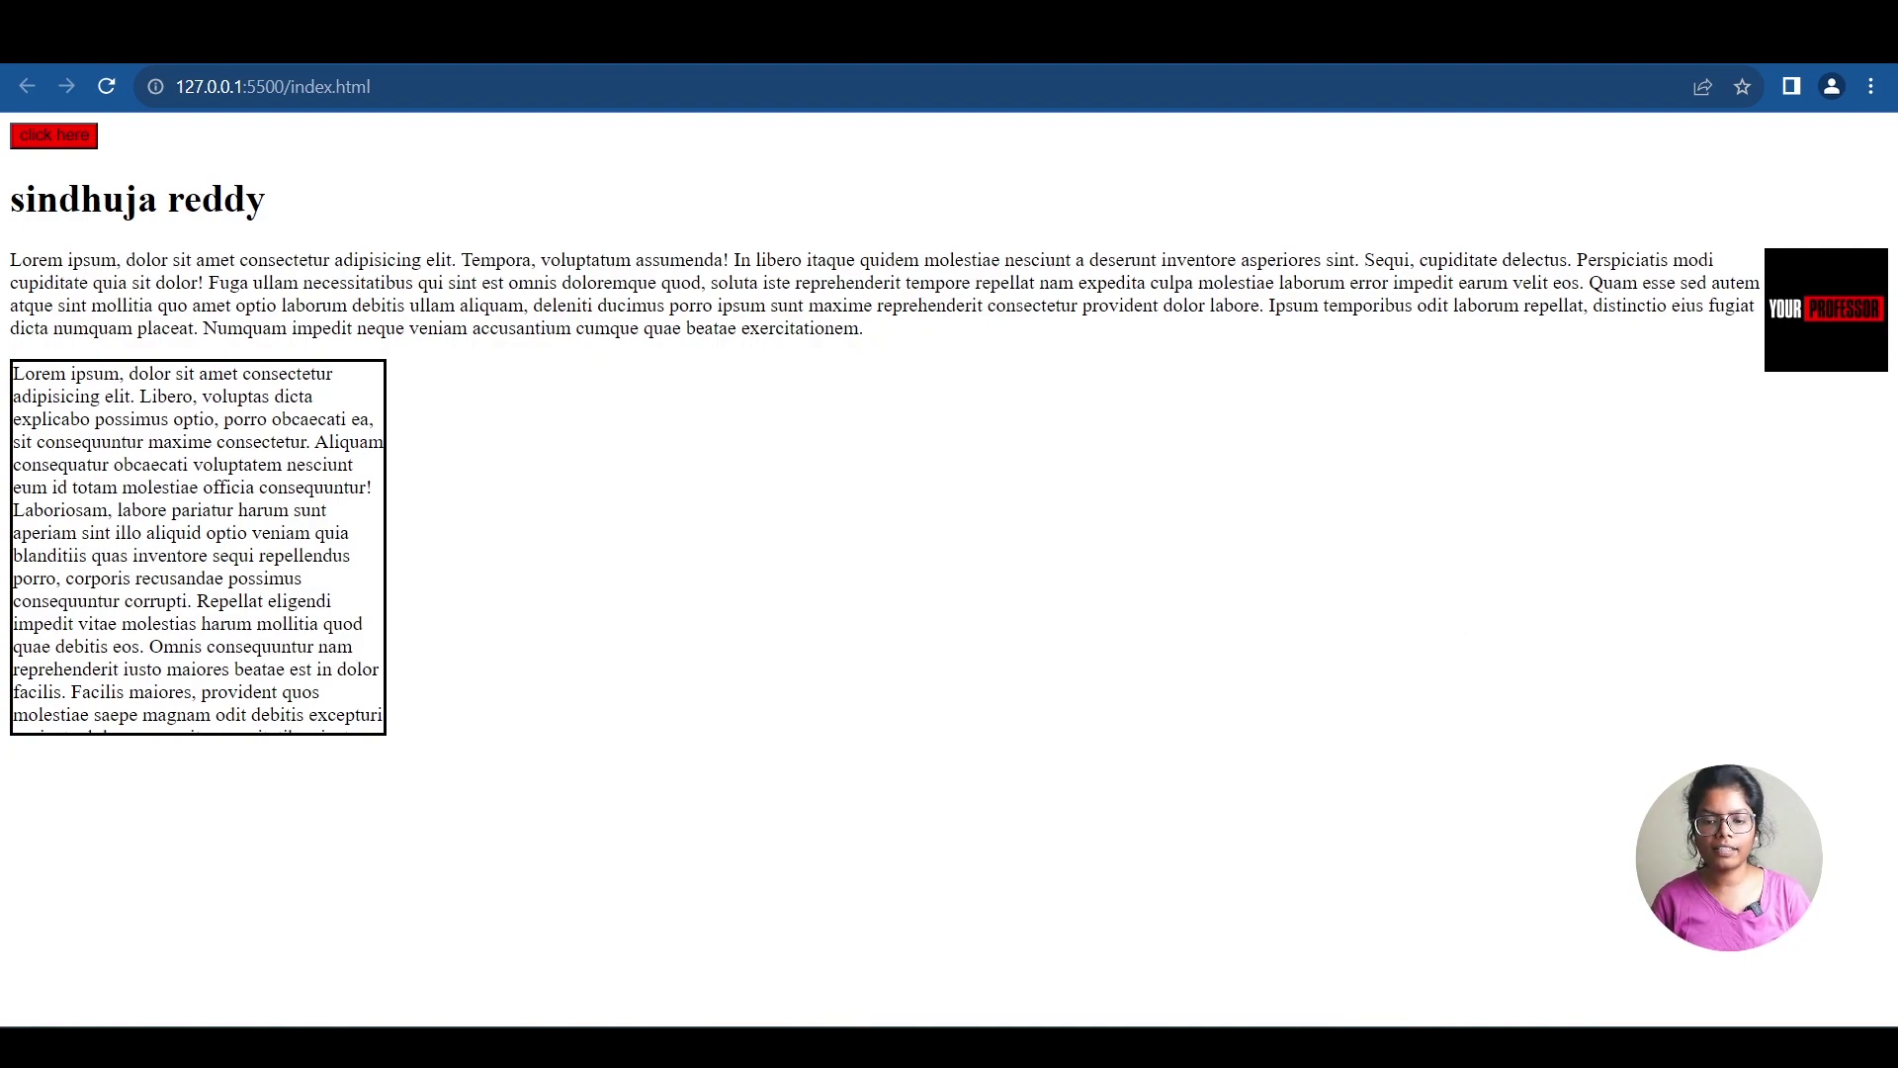
Change the overflow value to scroll, save, and view the scrollable box.
key("alt+Tab")
key("BackSpace")
key("BackSpace")
key("BackSpace")
key("BackSpace")
key("BackSpace")
type("scroll;")
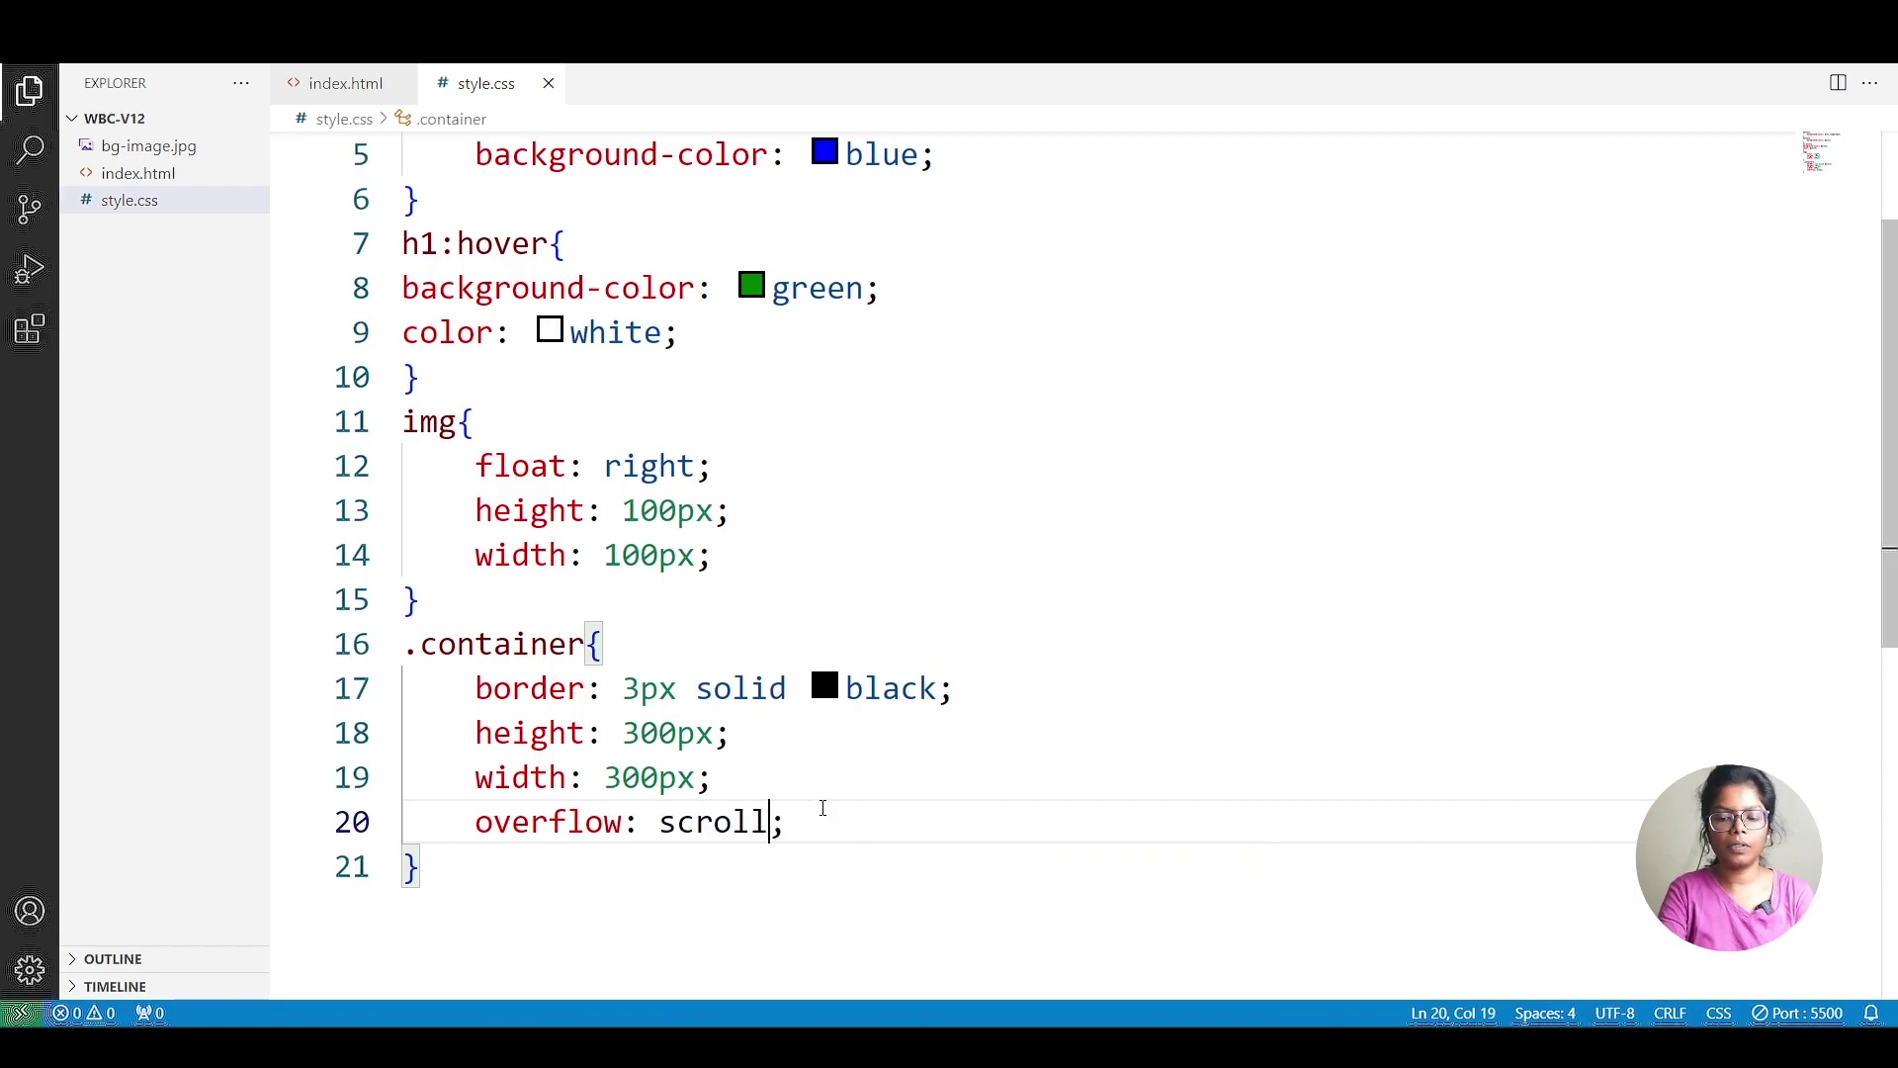
key("ctrl+s")
key("alt+Tab")
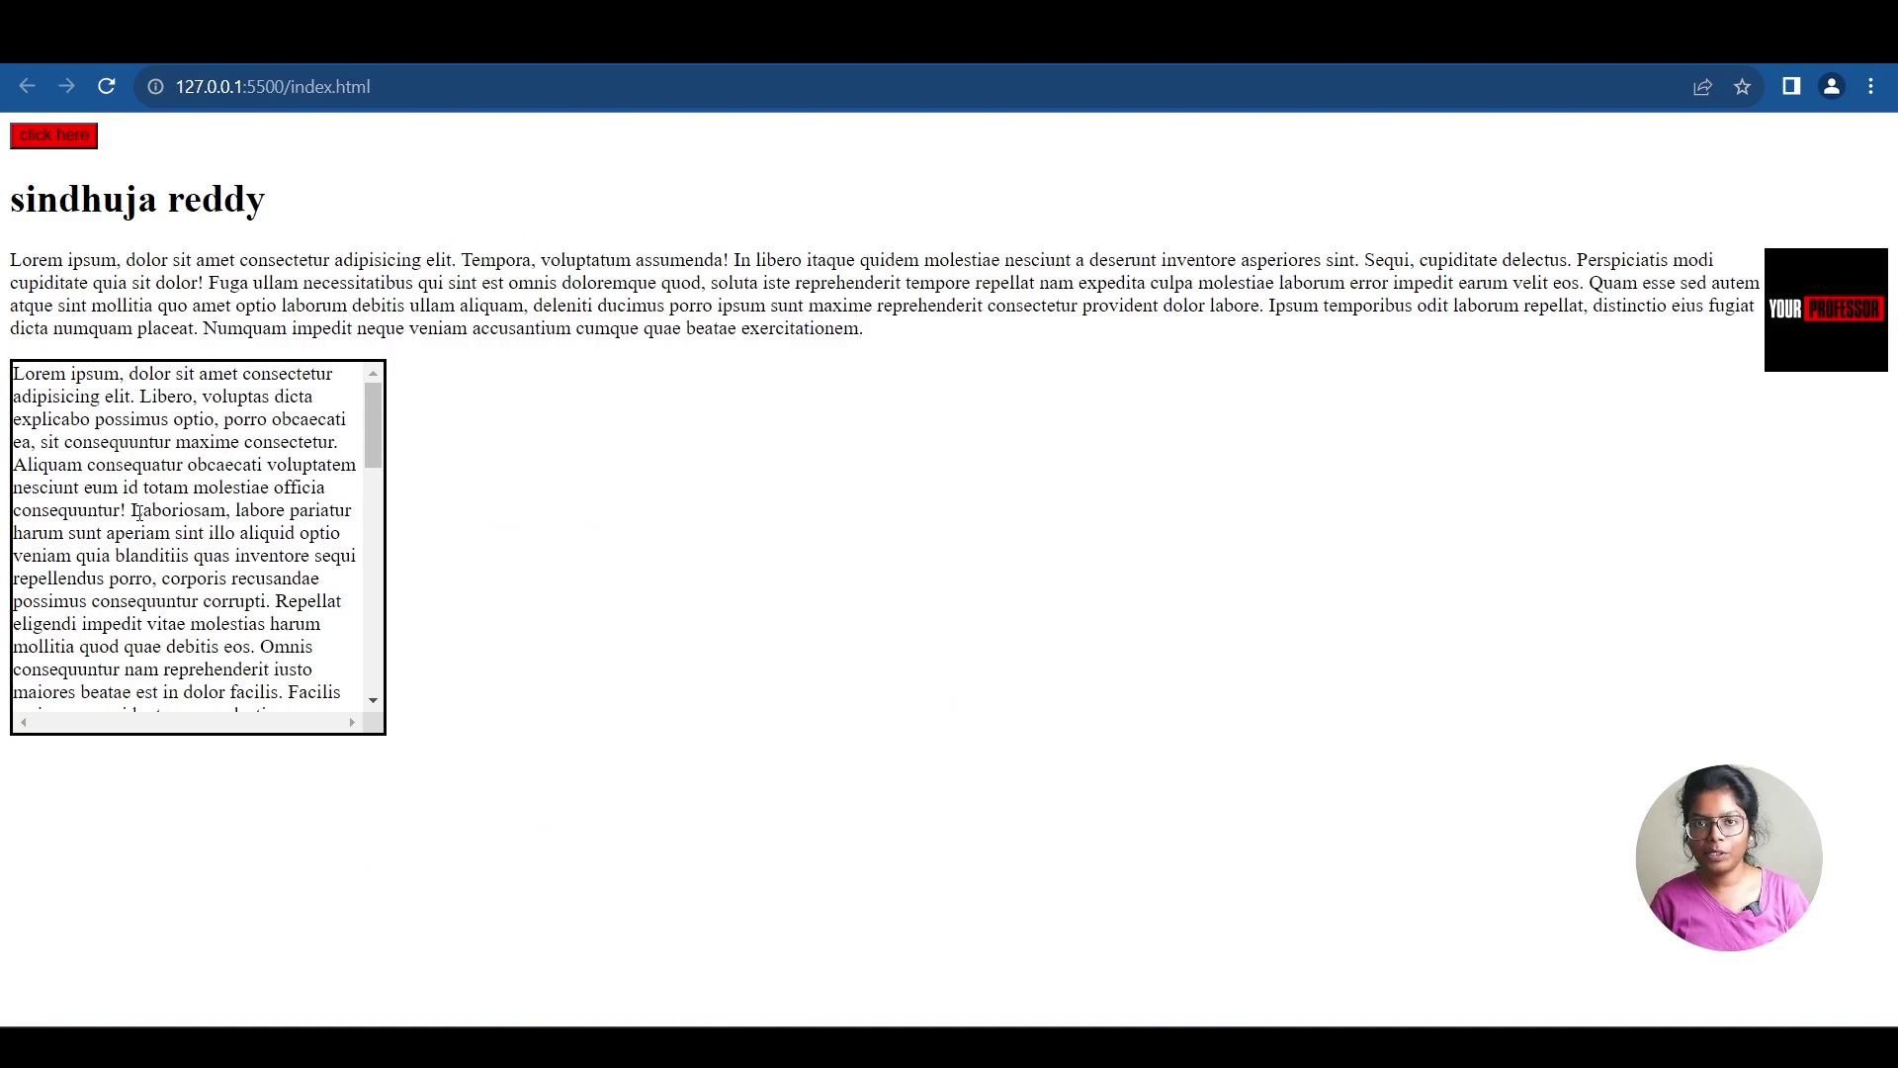
scroll(137, 513, "down", 3)
scroll(136, 514, "down", 3)
scroll(138, 514, "down", 3)
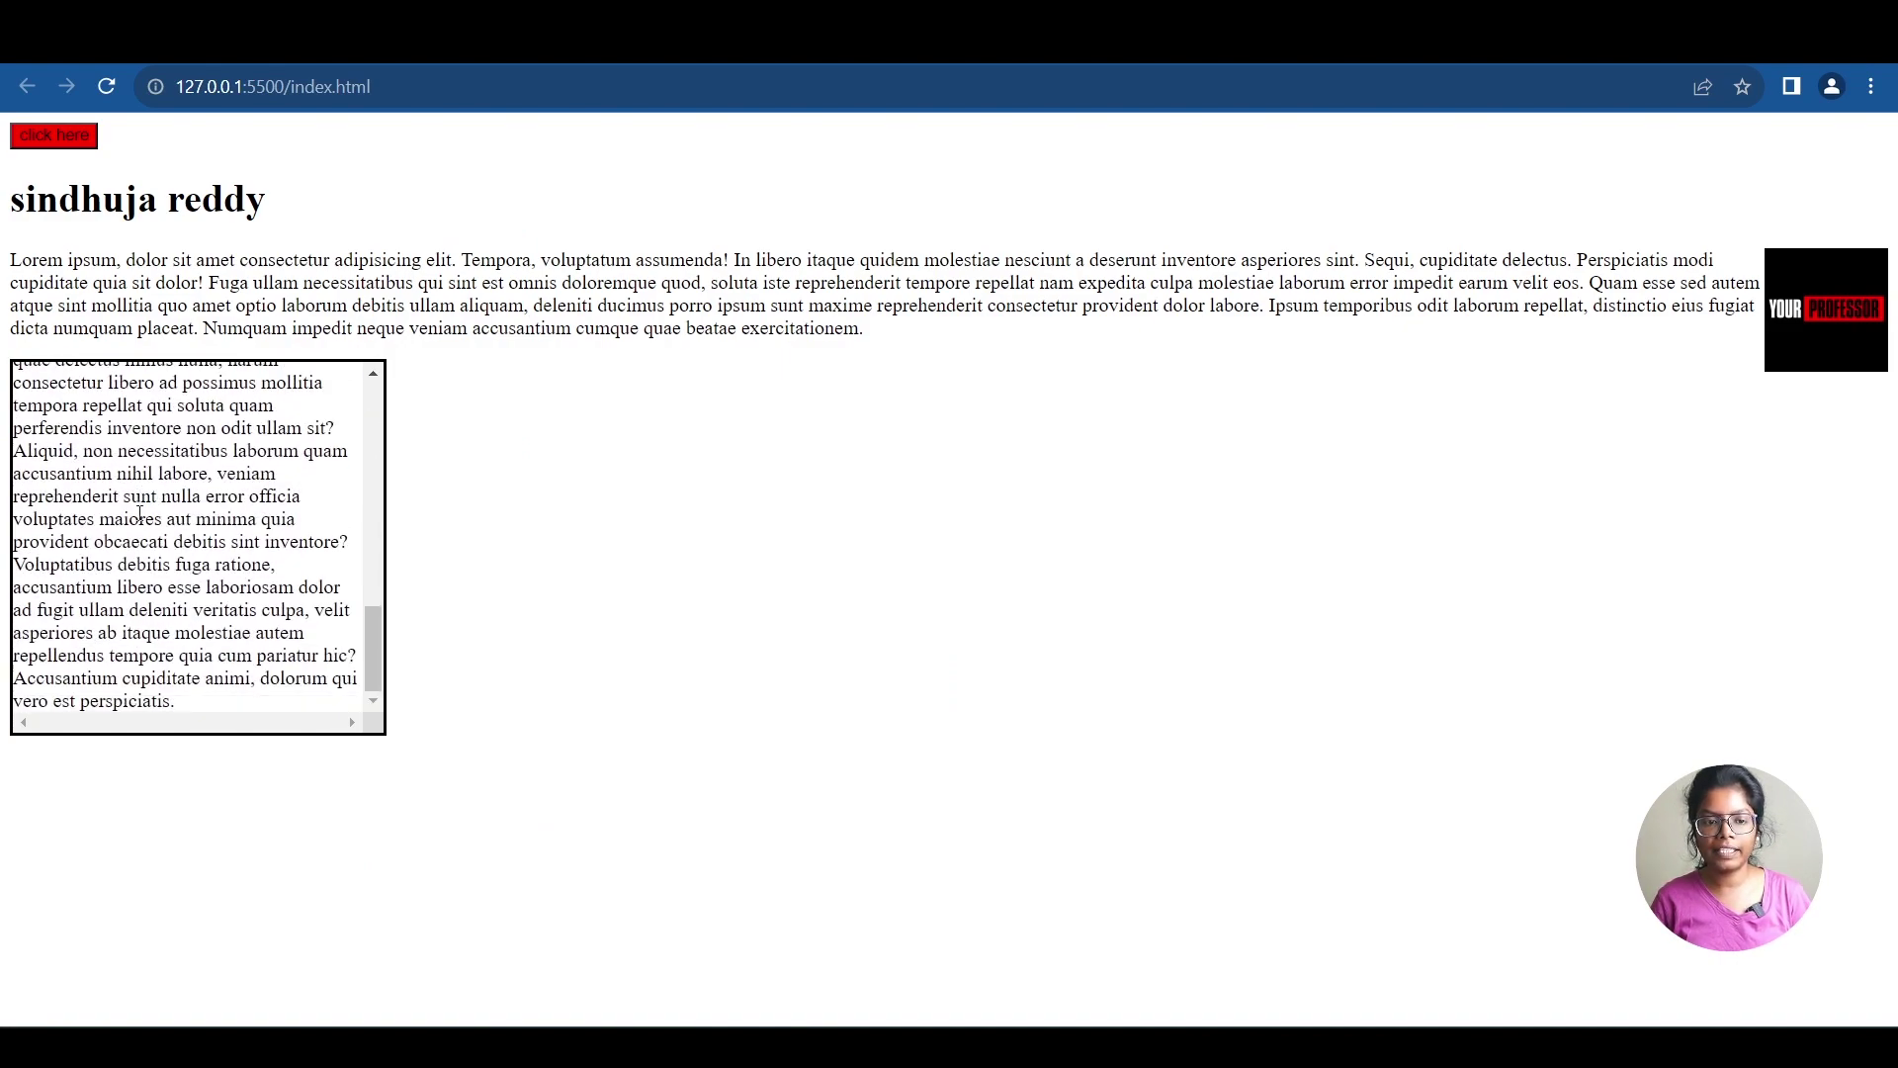
scroll(140, 513, "up", 4)
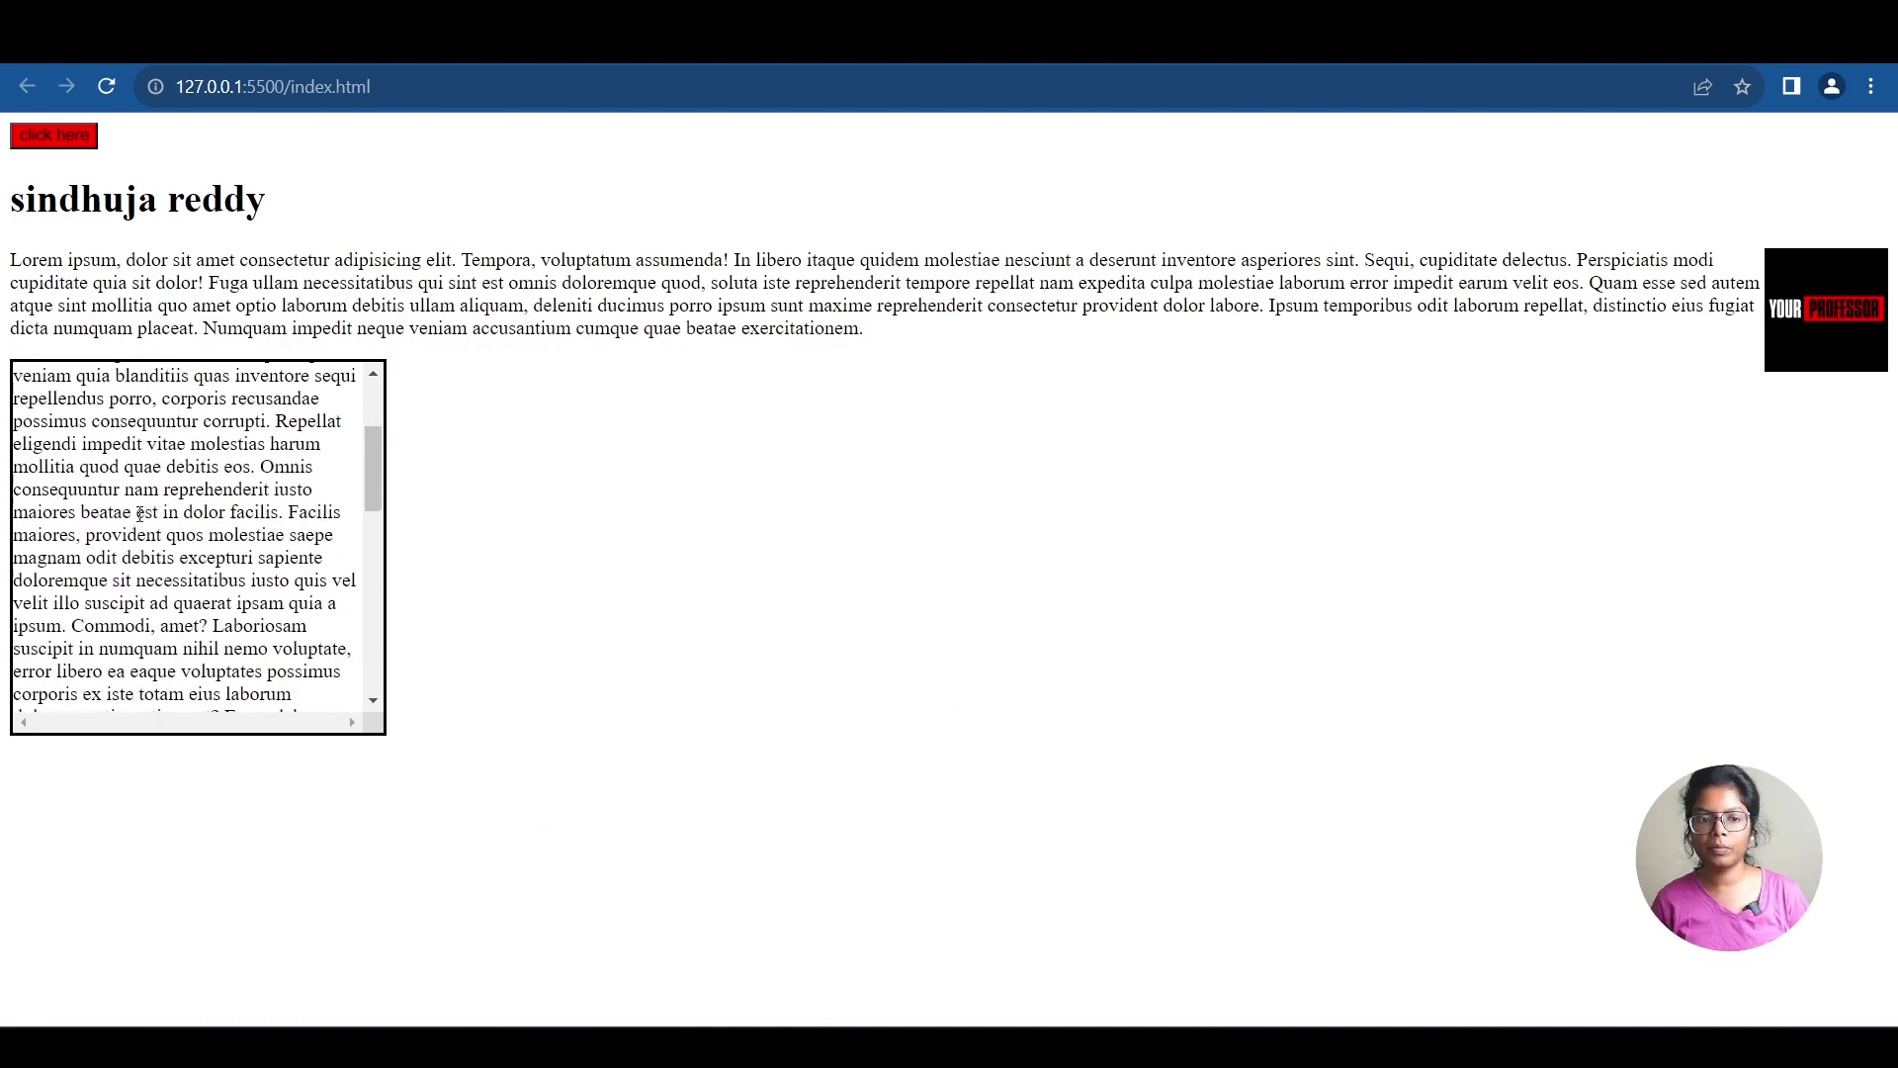
scroll(140, 515, "up", 3)
scroll(137, 514, "down", 3)
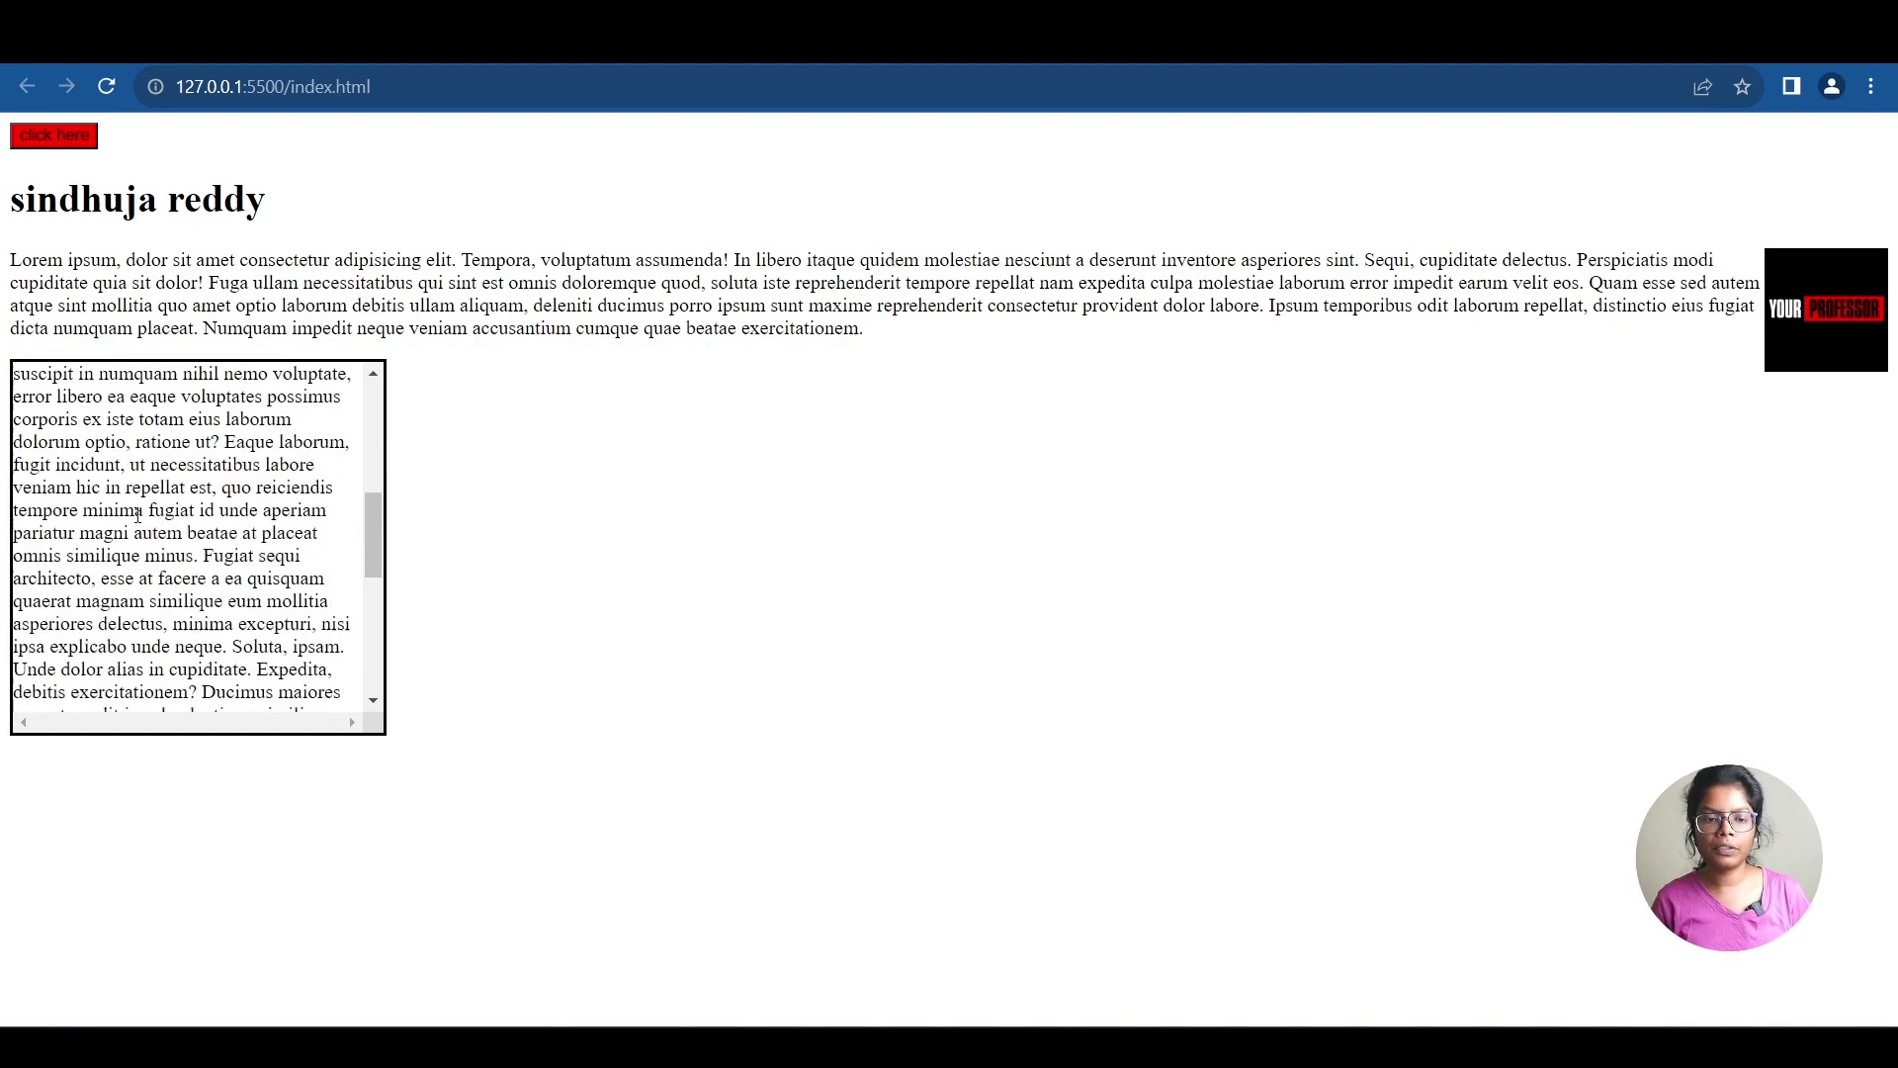
scroll(136, 513, "down", 3)
scroll(297, 560, "up", 3)
scroll(297, 593, "up", 2)
scroll(349, 717, "down", 3)
scroll(334, 652, "down", 3)
scroll(316, 636, "up", 6)
scroll(316, 639, "up", 3)
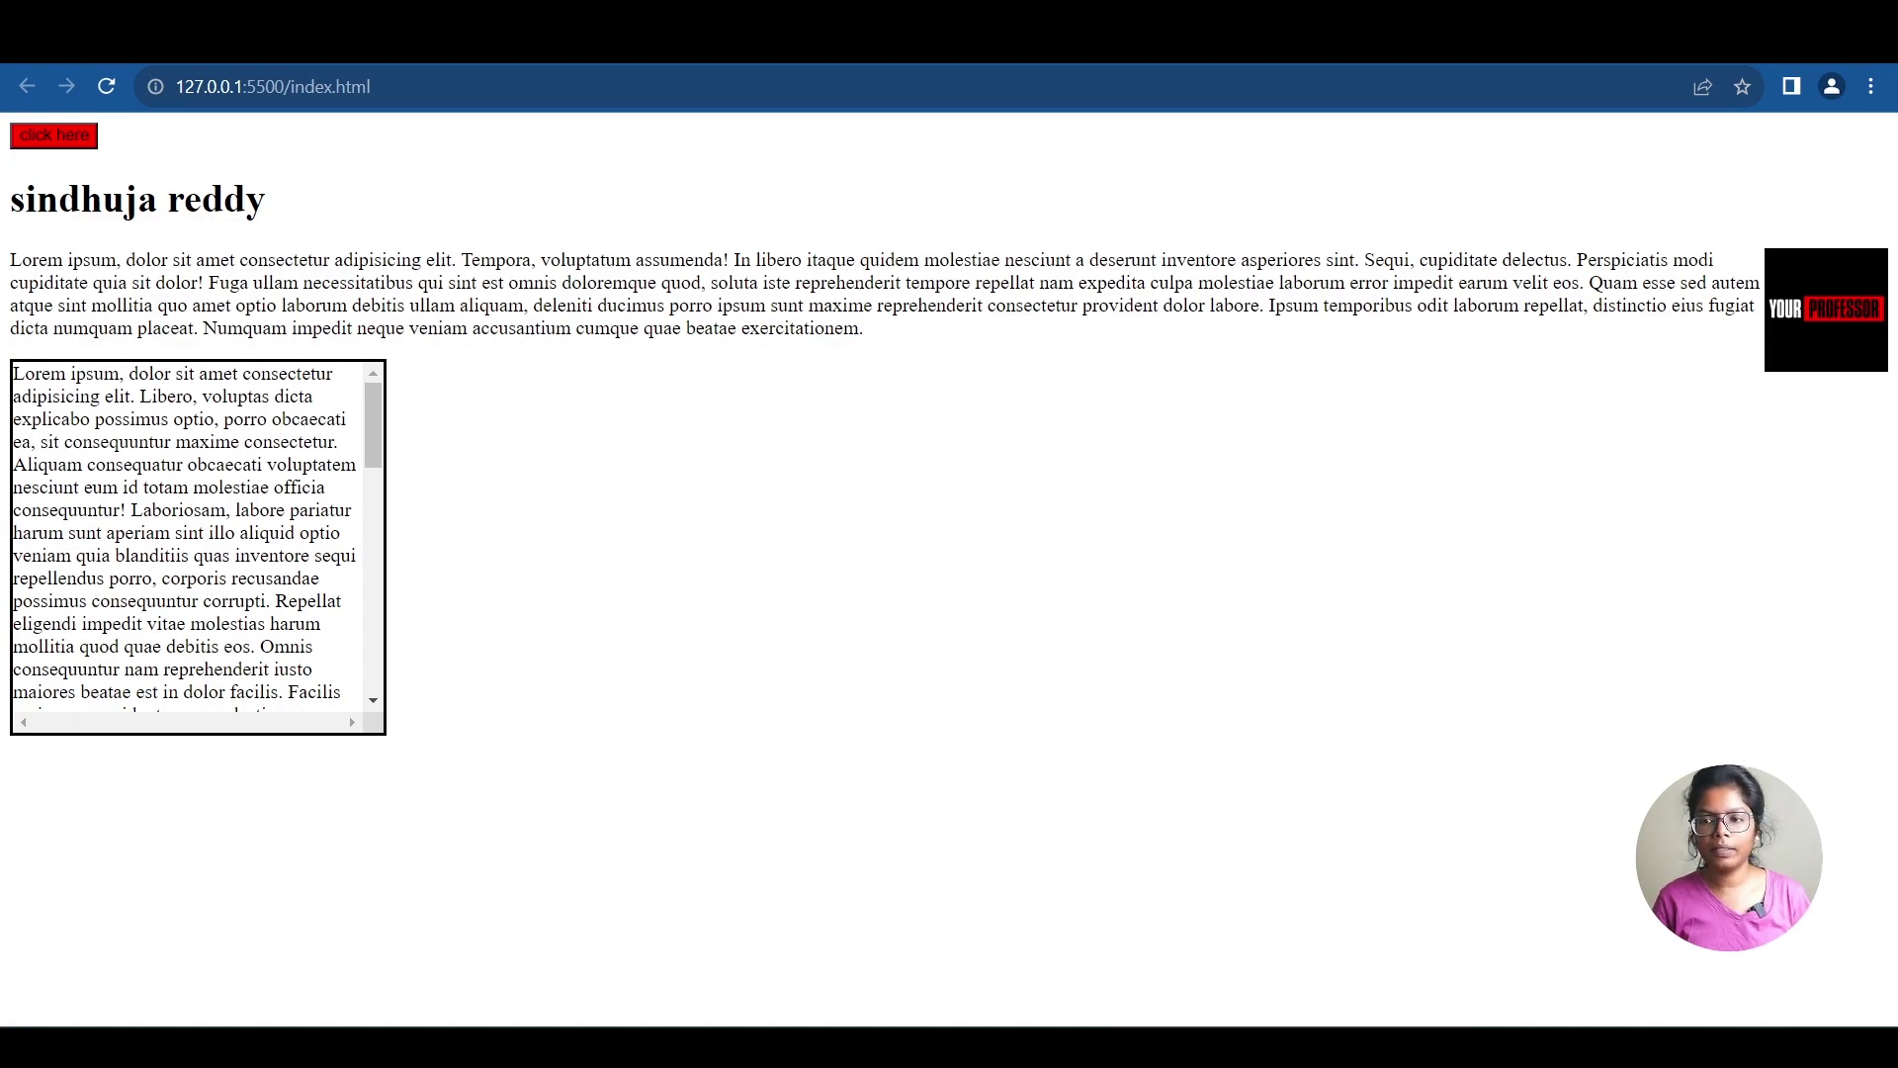
Change .container's overflow from scroll to auto in style.css, save, and view it in Chrome.
left_click(1302, 1023)
key("BackSpace")
key("BackSpace")
key("BackSpace")
type("auto;")
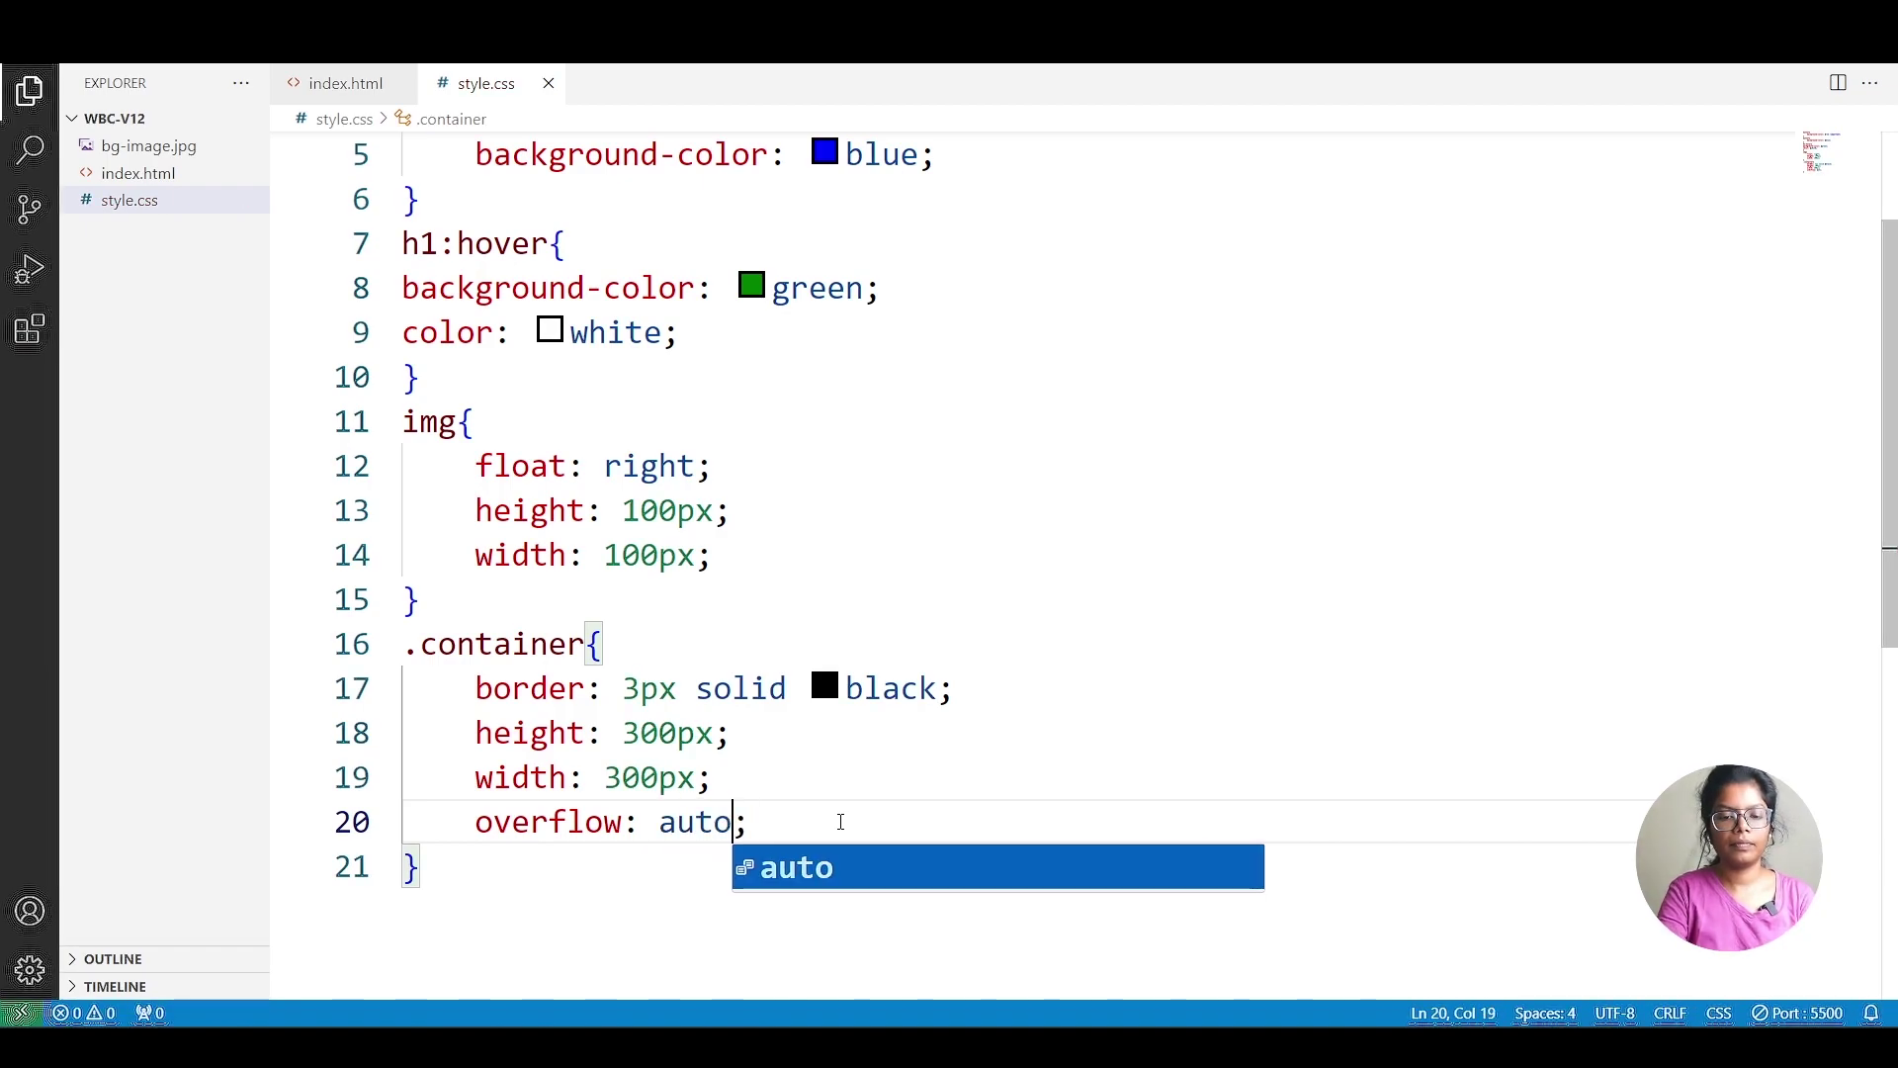
key("ctrl+s")
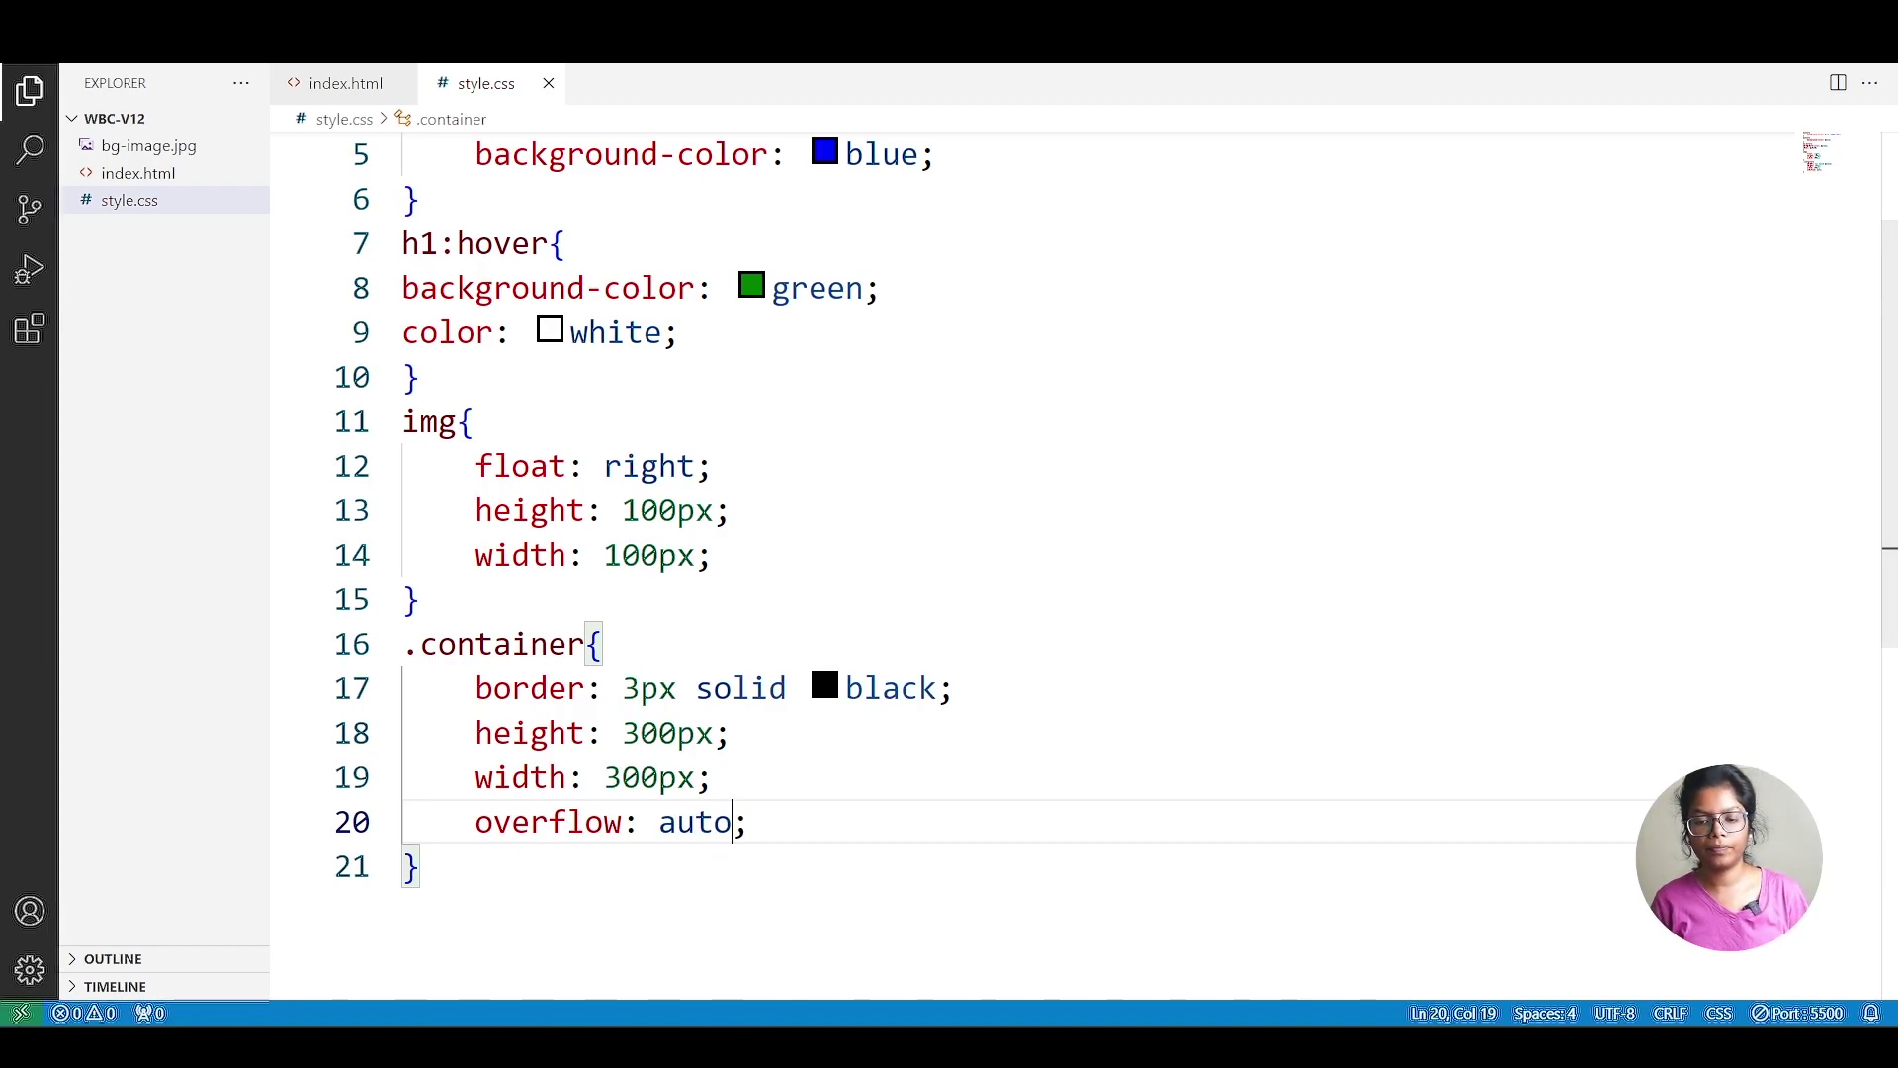
key("alt+Tab")
scroll(182, 623, "down", 2)
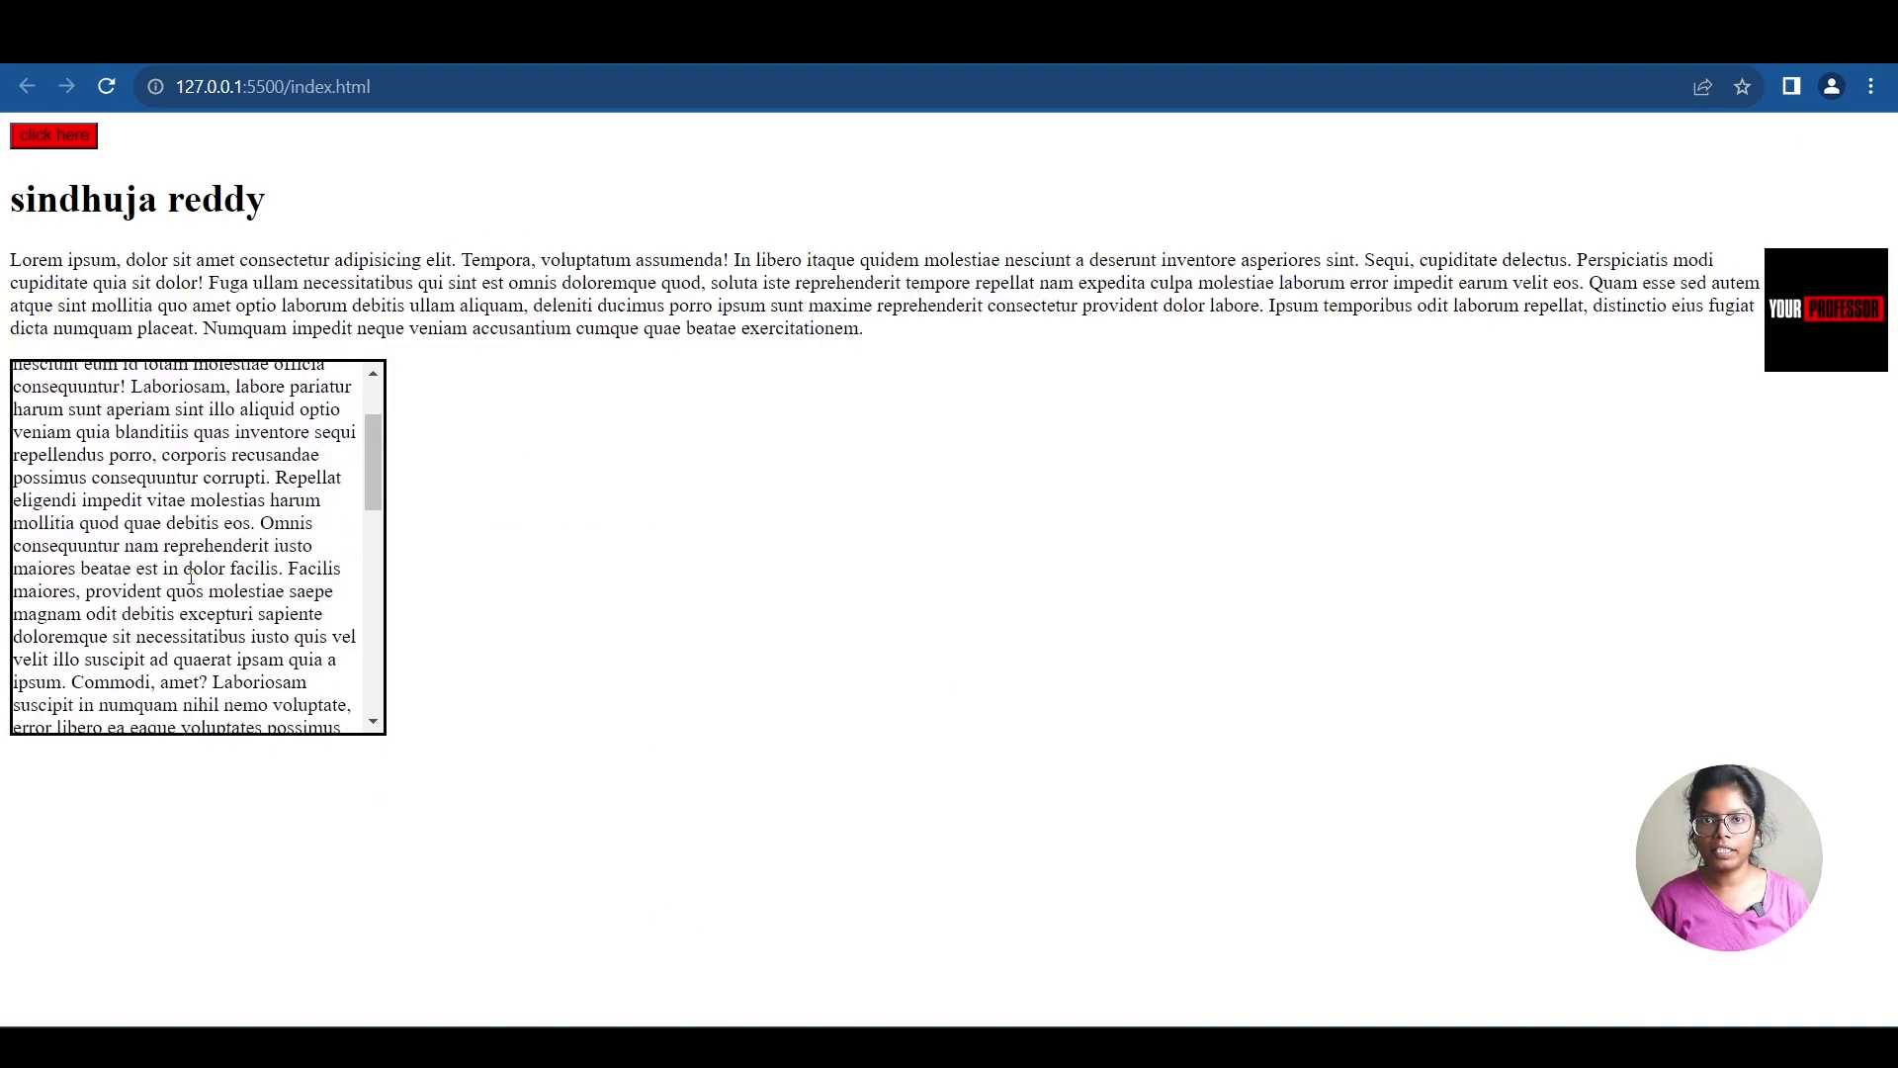
scroll(190, 578, "down", 3)
scroll(190, 578, "down", 3)
scroll(190, 577, "down", 3)
scroll(190, 578, "down", 3)
scroll(190, 577, "up", 5)
scroll(190, 577, "up", 3)
scroll(190, 577, "down", 2)
scroll(190, 576, "down", 2)
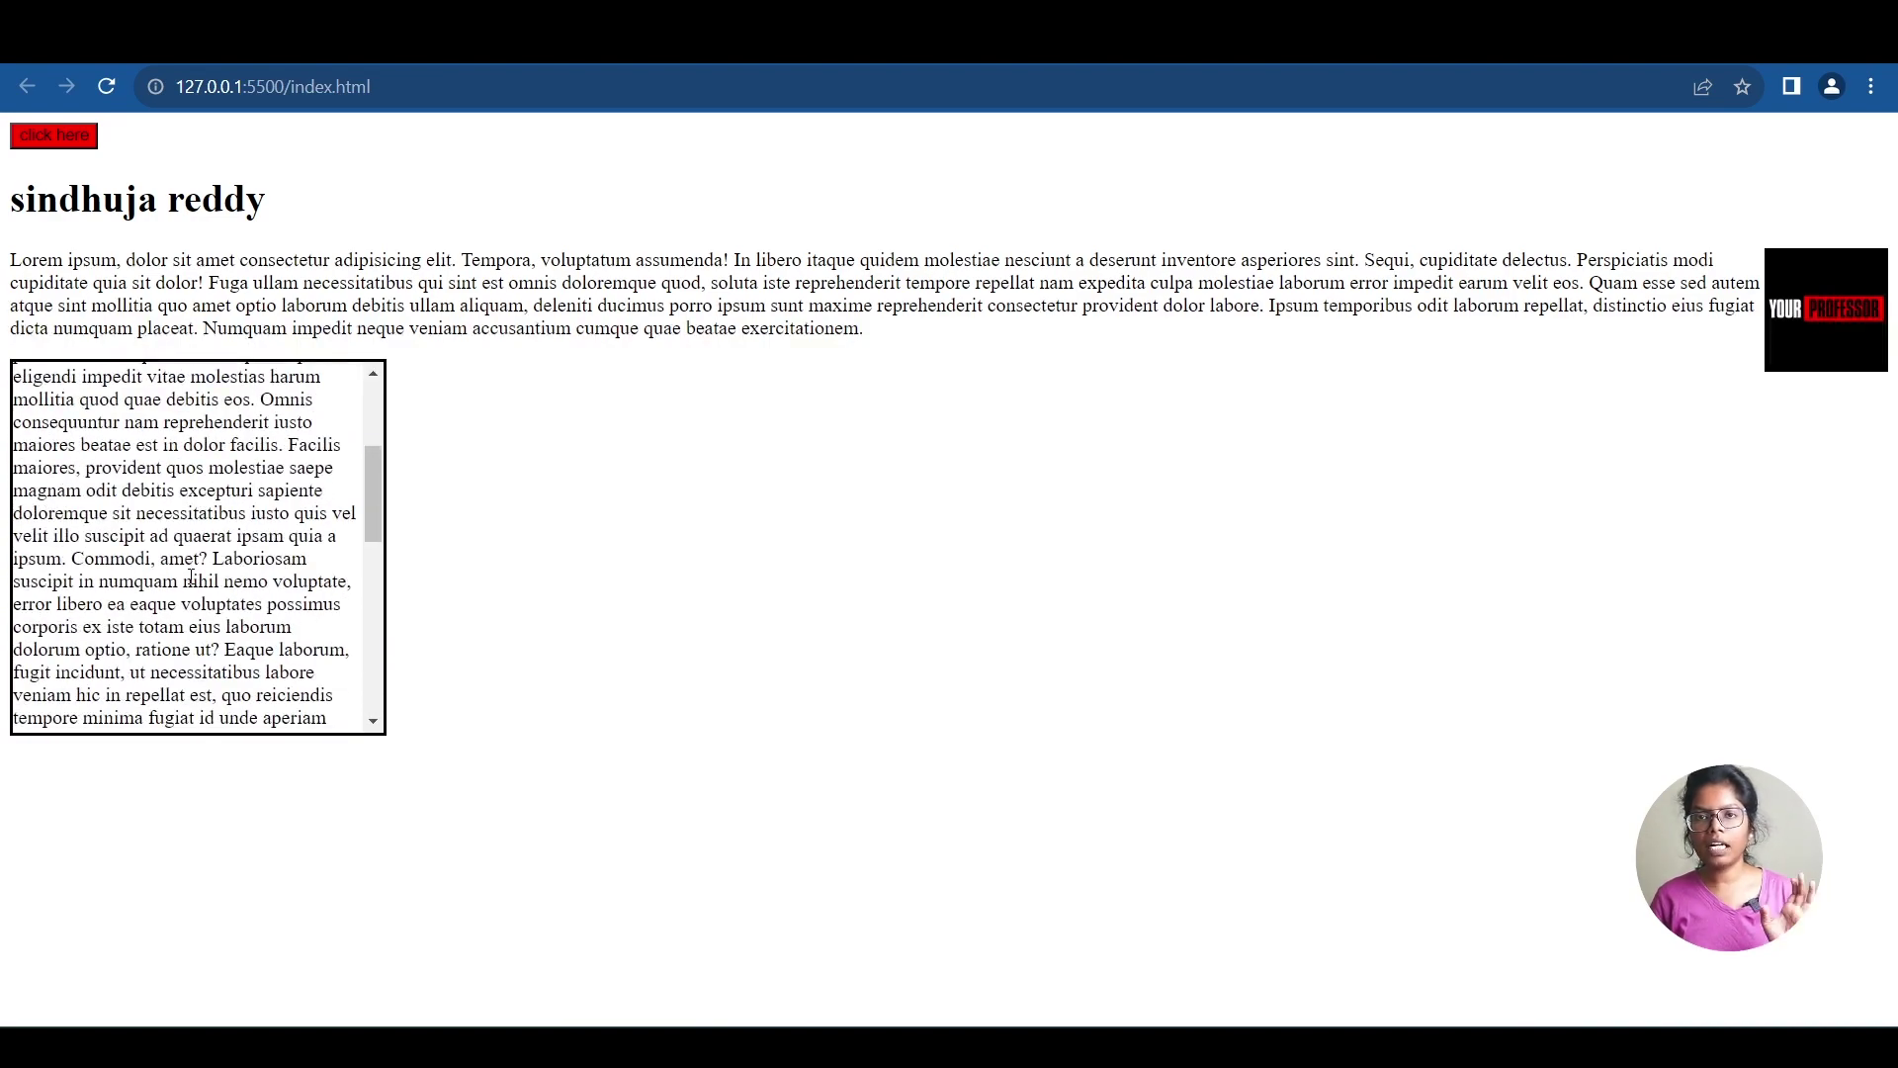
scroll(189, 577, "down", 2)
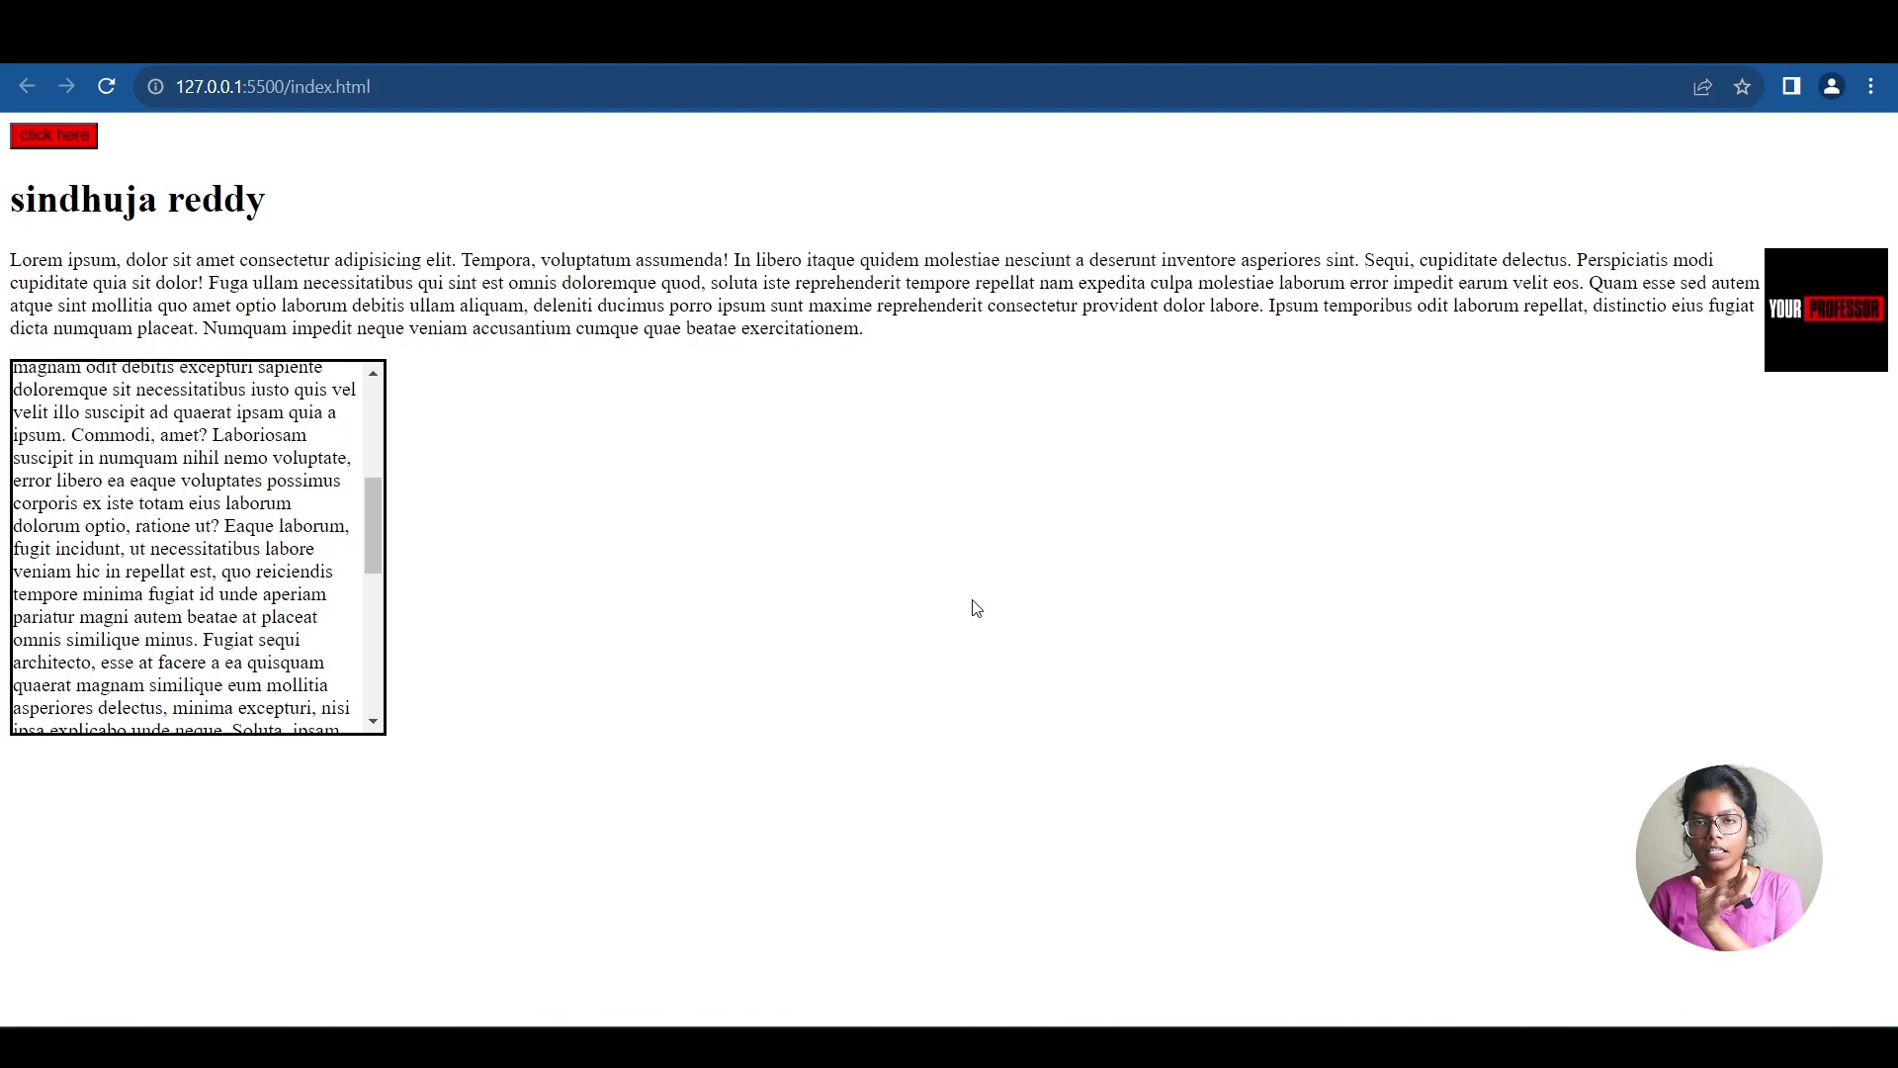
scroll(238, 607, "down", 3)
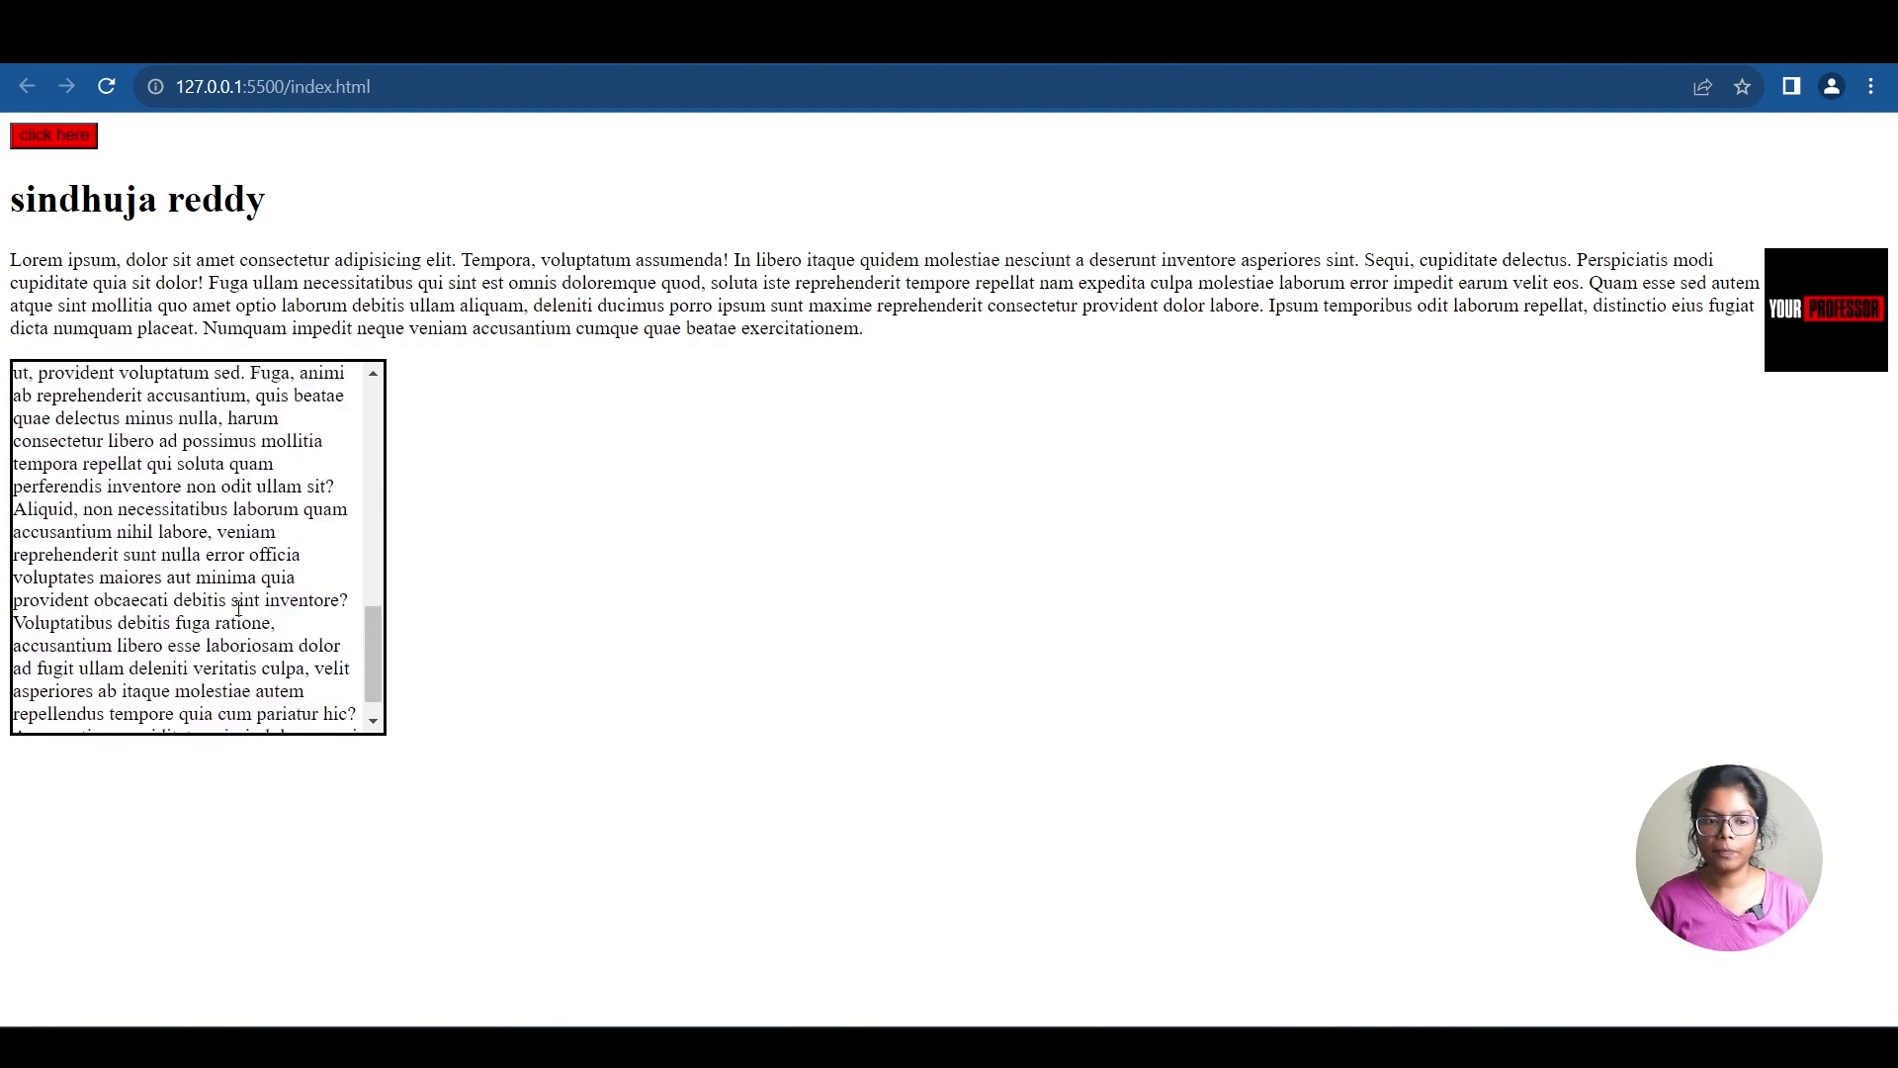
scroll(237, 607, "up", 6)
scroll(238, 606, "up", 3)
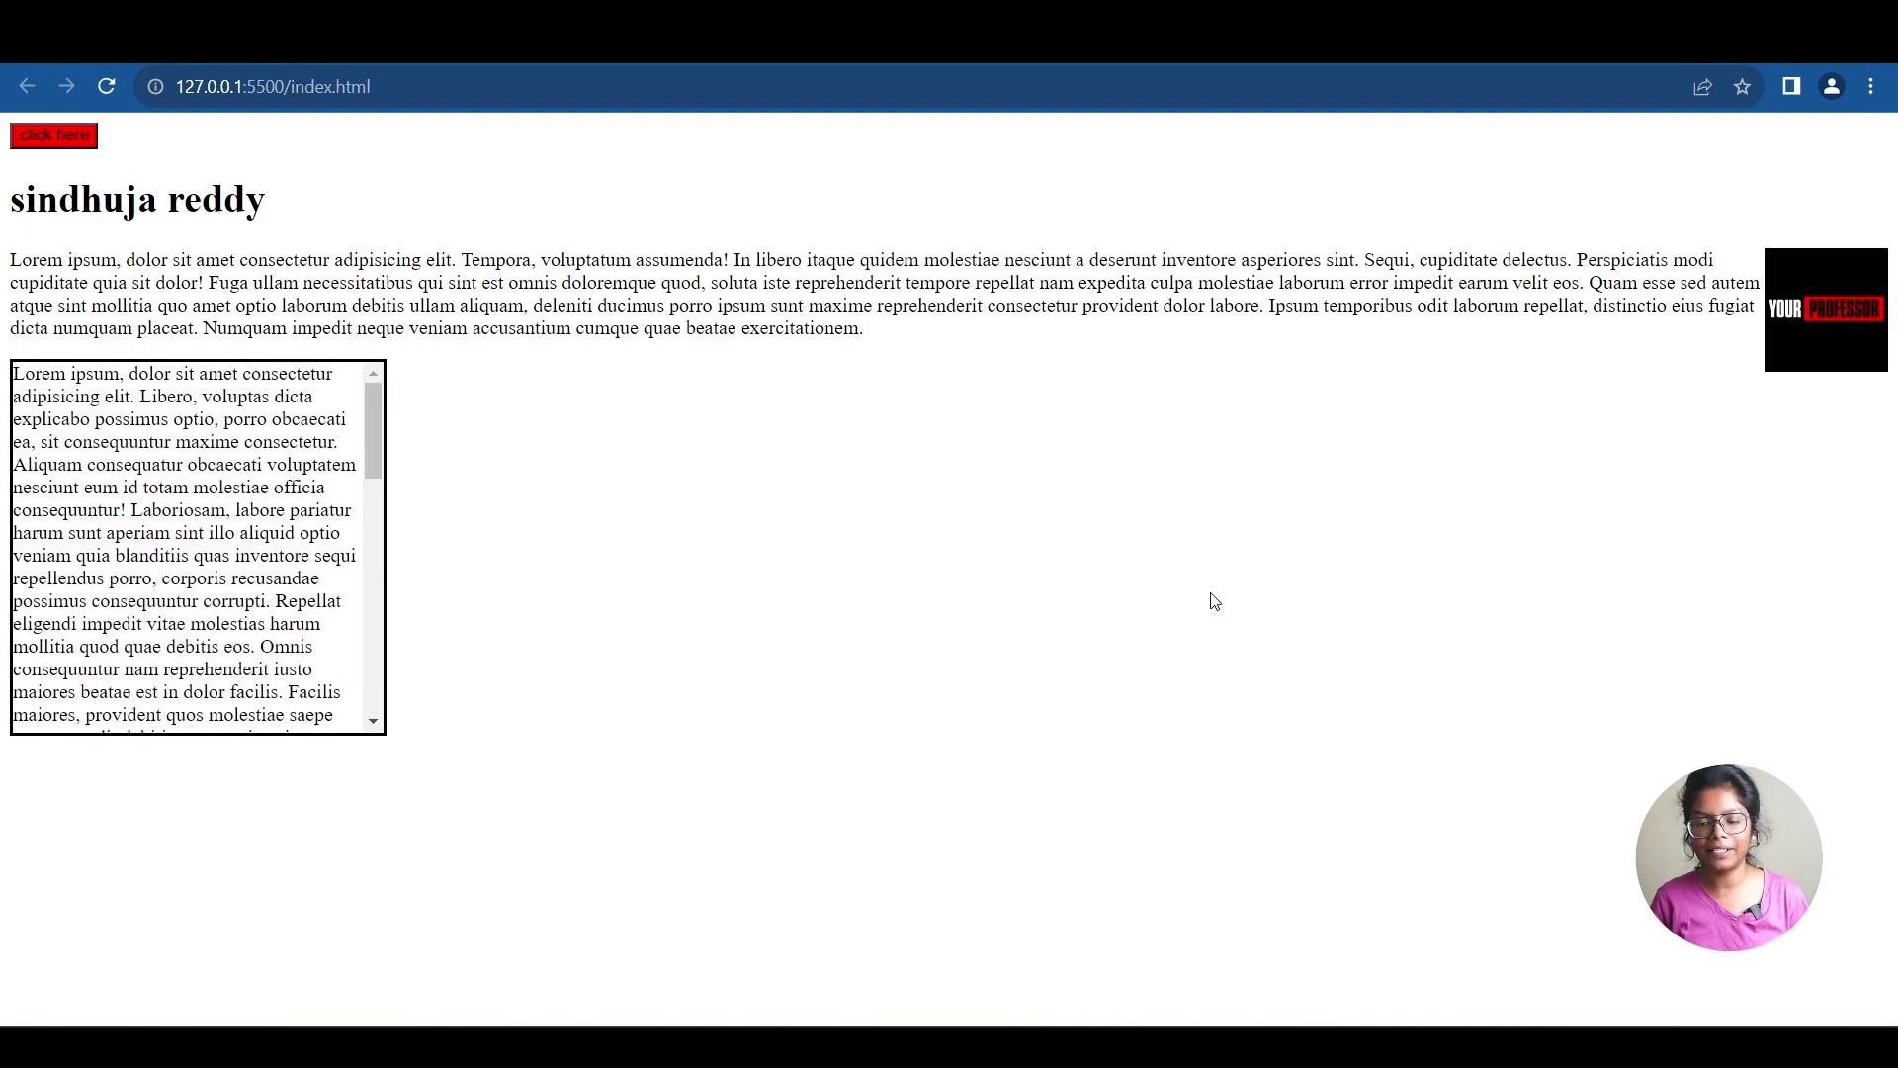